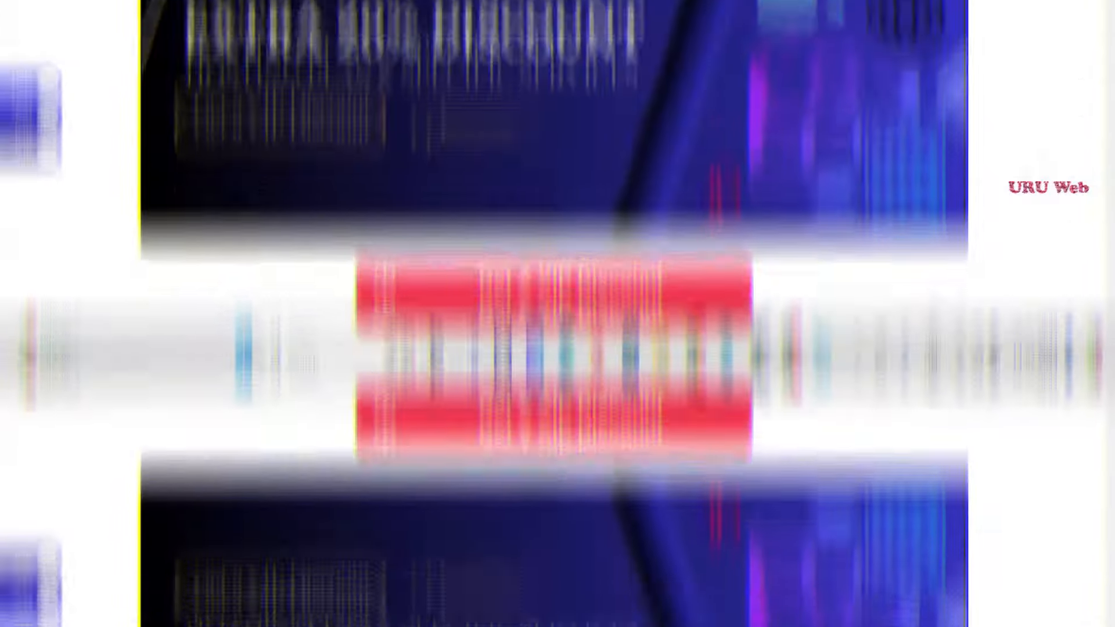
# - Bring up the Fresco Italian restaurant home page and scroll down through its sections
pyautogui.click(482, 4)
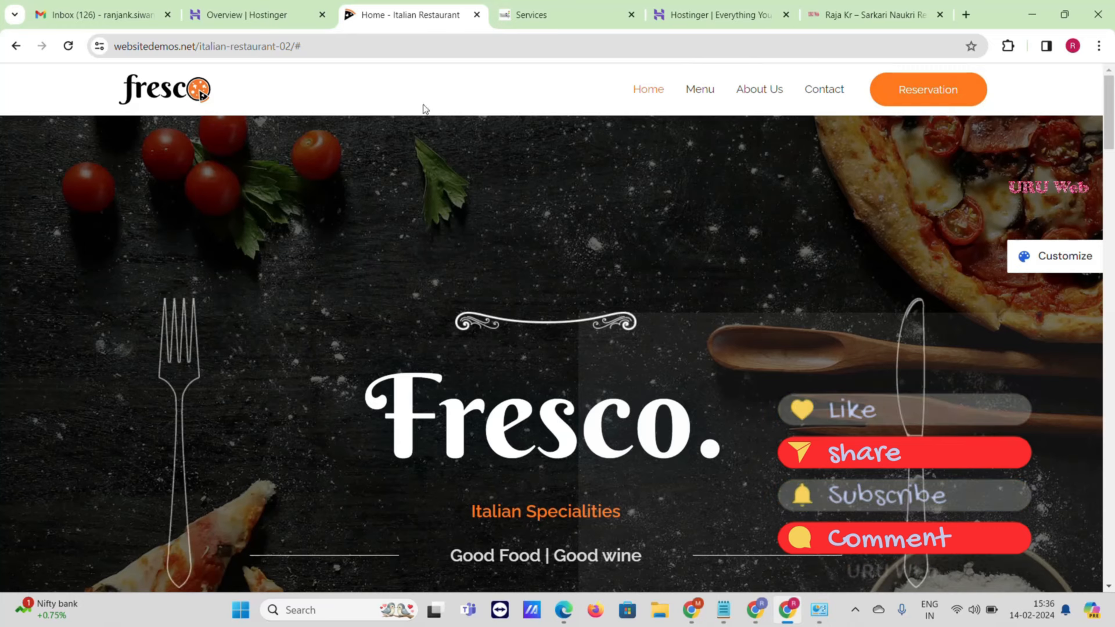
pyautogui.scroll(-1, 631, 215)
pyautogui.scroll(-2, 632, 215)
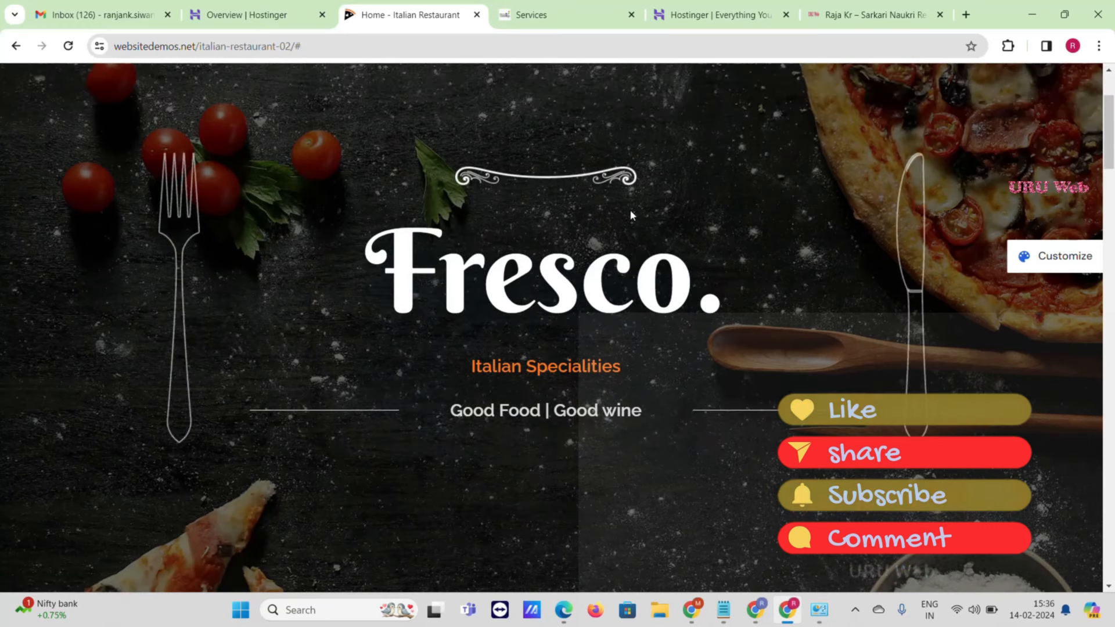
pyautogui.scroll(-10, 631, 214)
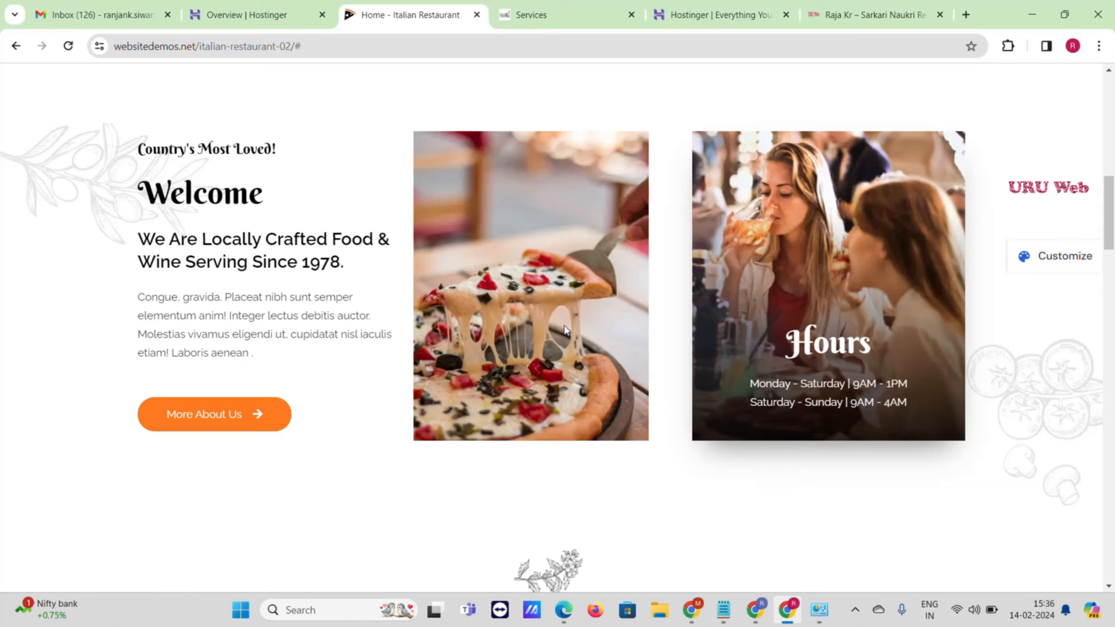
pyautogui.scroll(-7, 563, 329)
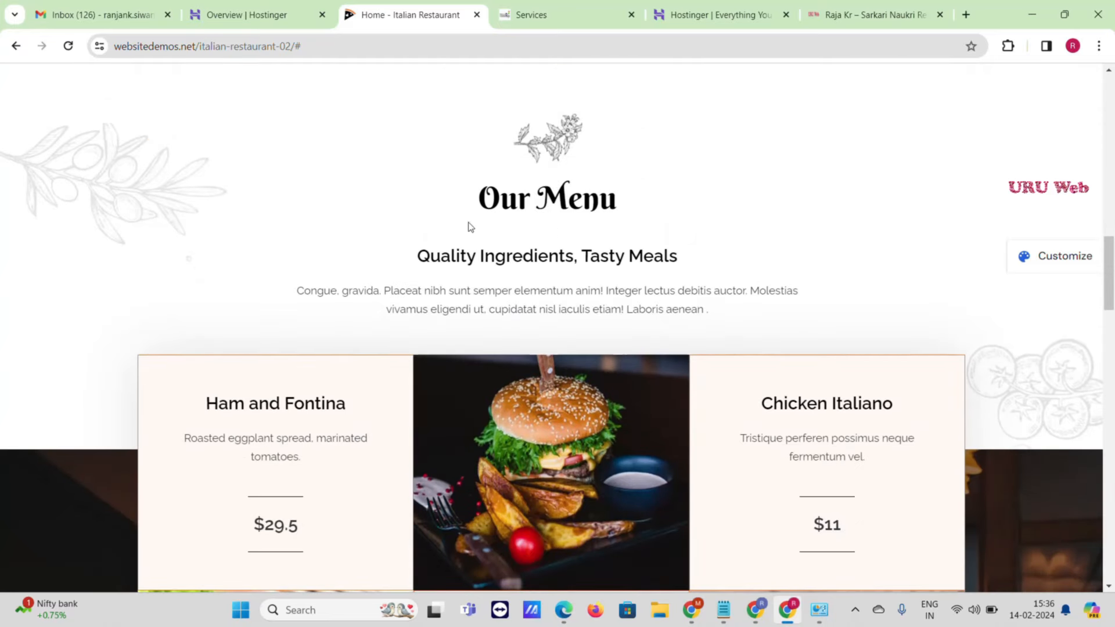
pyautogui.scroll(-4, 581, 221)
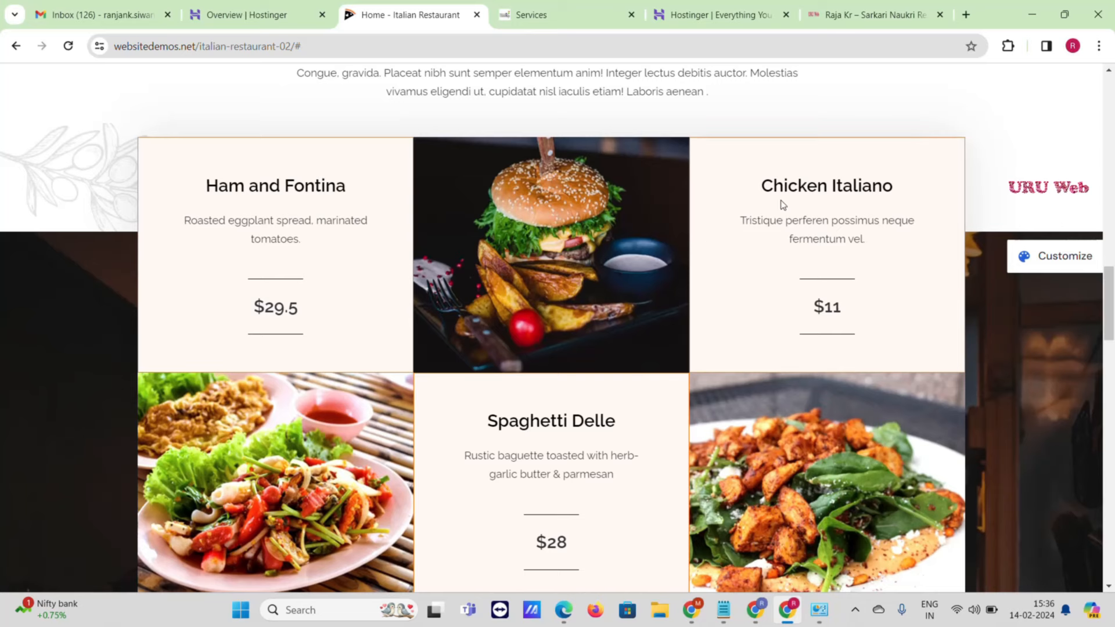
pyautogui.scroll(-1, 582, 251)
pyautogui.scroll(-8, 574, 257)
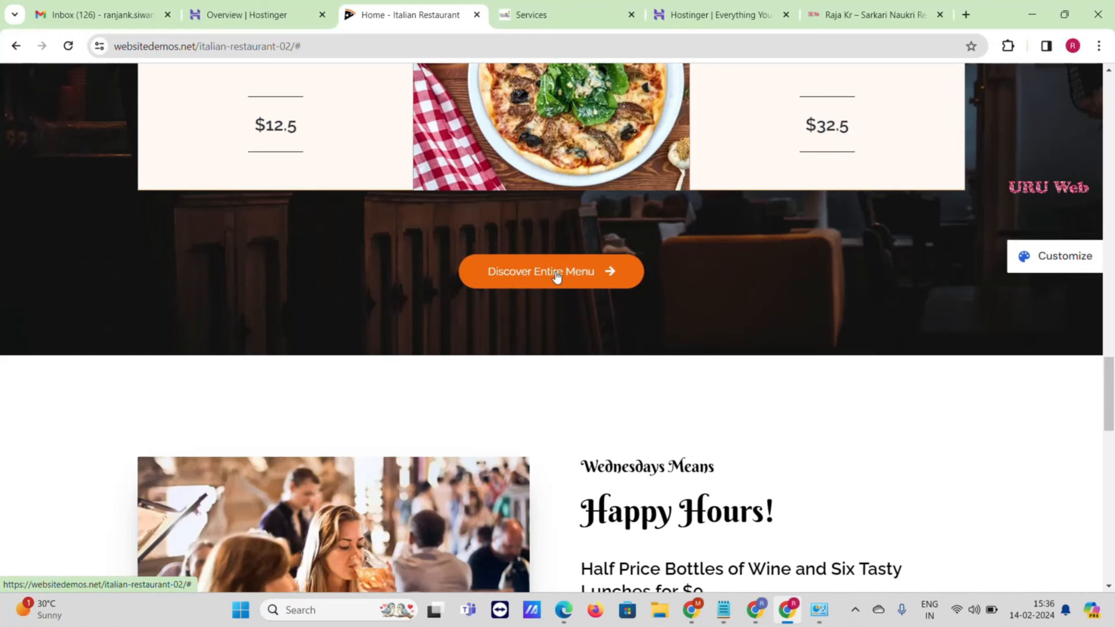
pyautogui.scroll(-3, 528, 292)
pyautogui.scroll(-4, 552, 288)
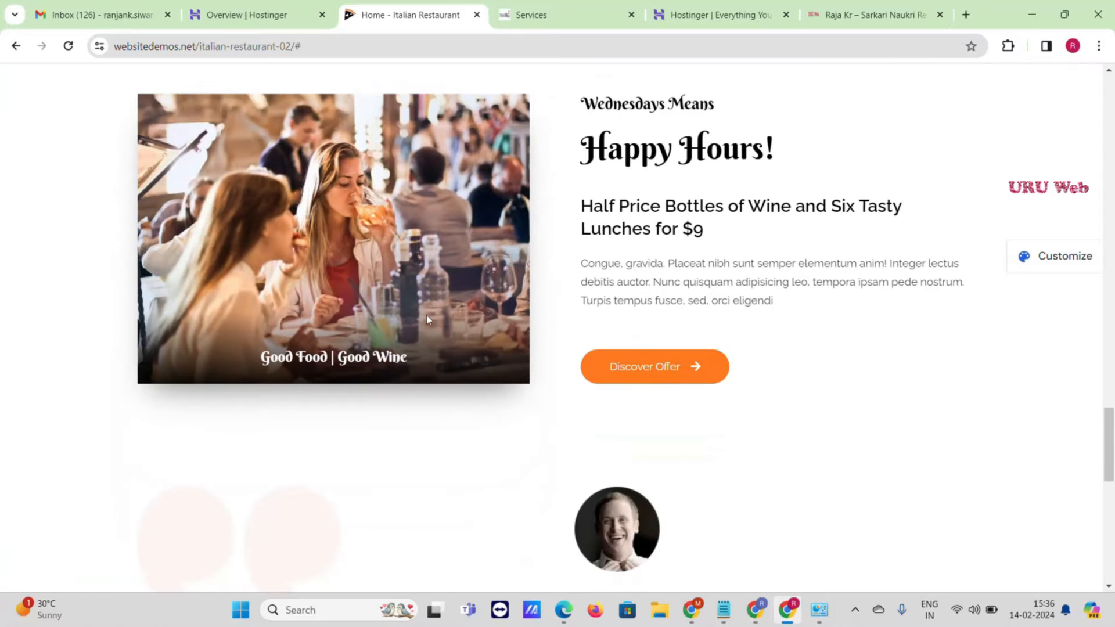
pyautogui.scroll(-3, 410, 324)
pyautogui.scroll(-4, 410, 323)
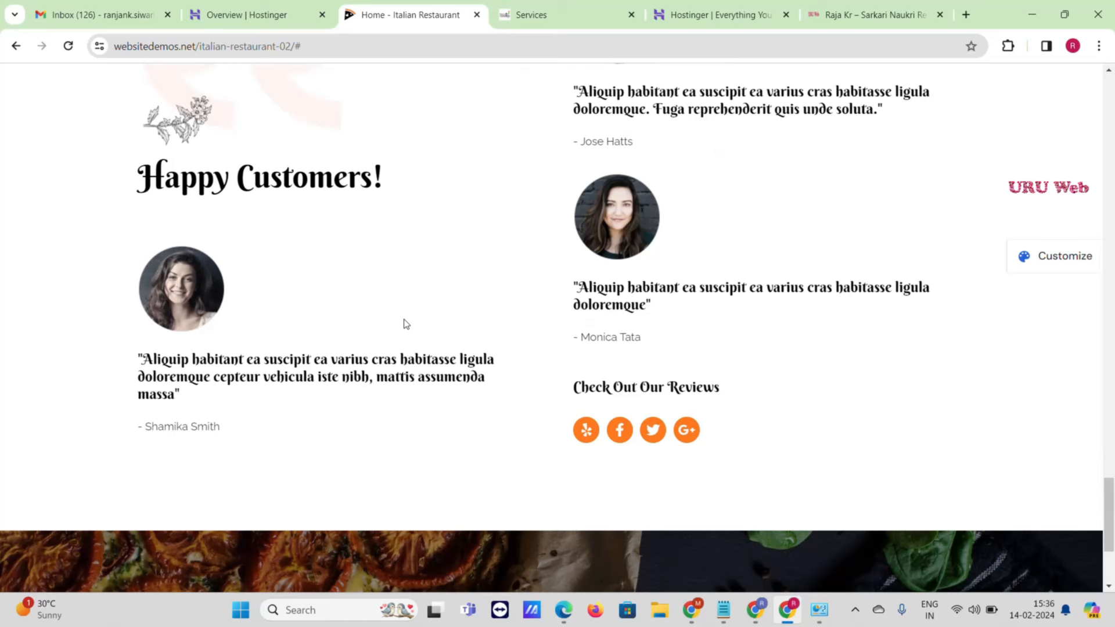
pyautogui.scroll(-4, 406, 325)
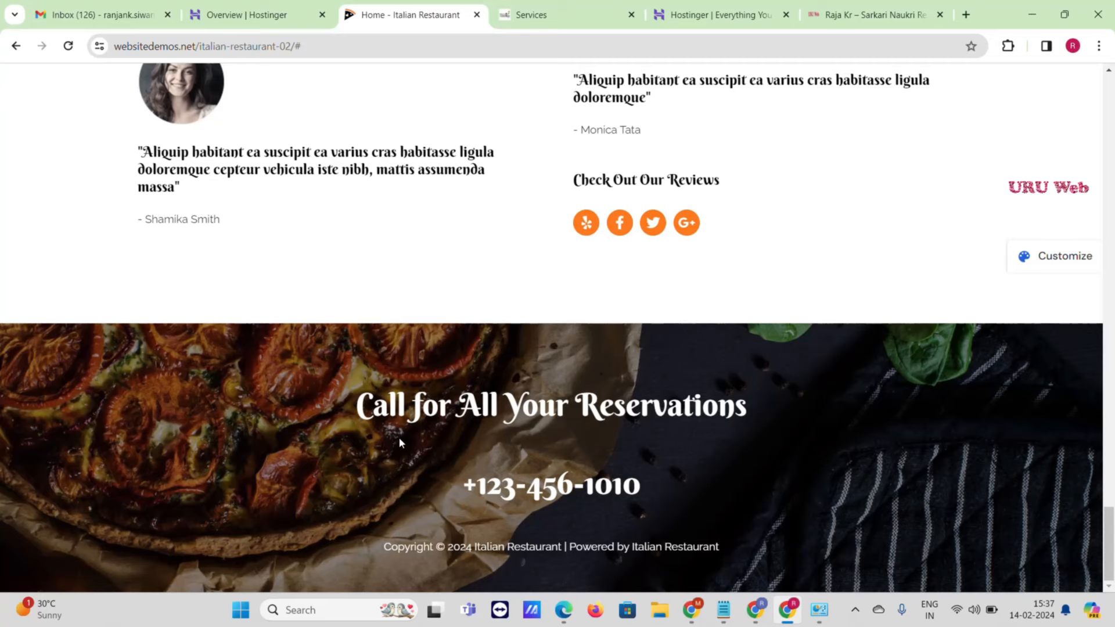
# - Try the Discover Entire Menu button, which just returns to the top of the page
pyautogui.scroll(15, 398, 441)
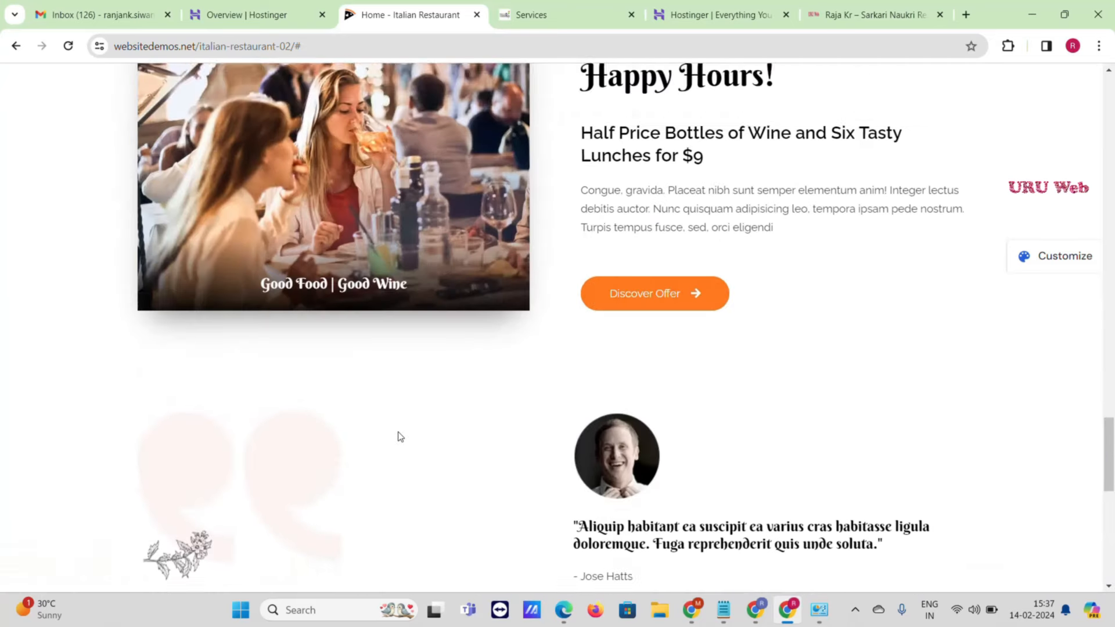
pyautogui.scroll(6, 398, 430)
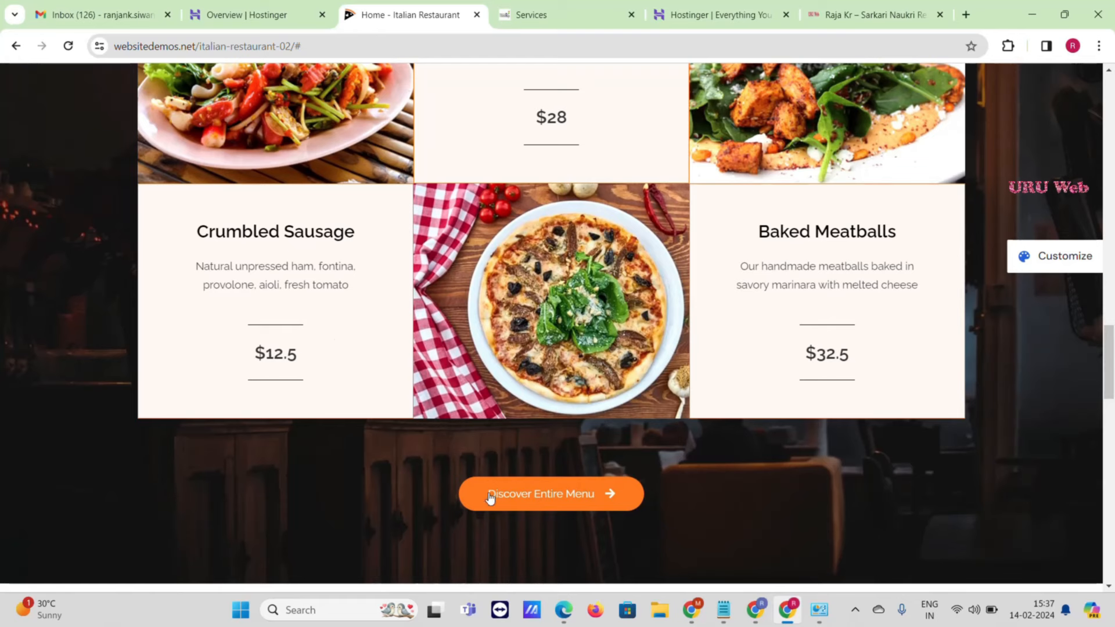
pyautogui.scroll(-1, 585, 494)
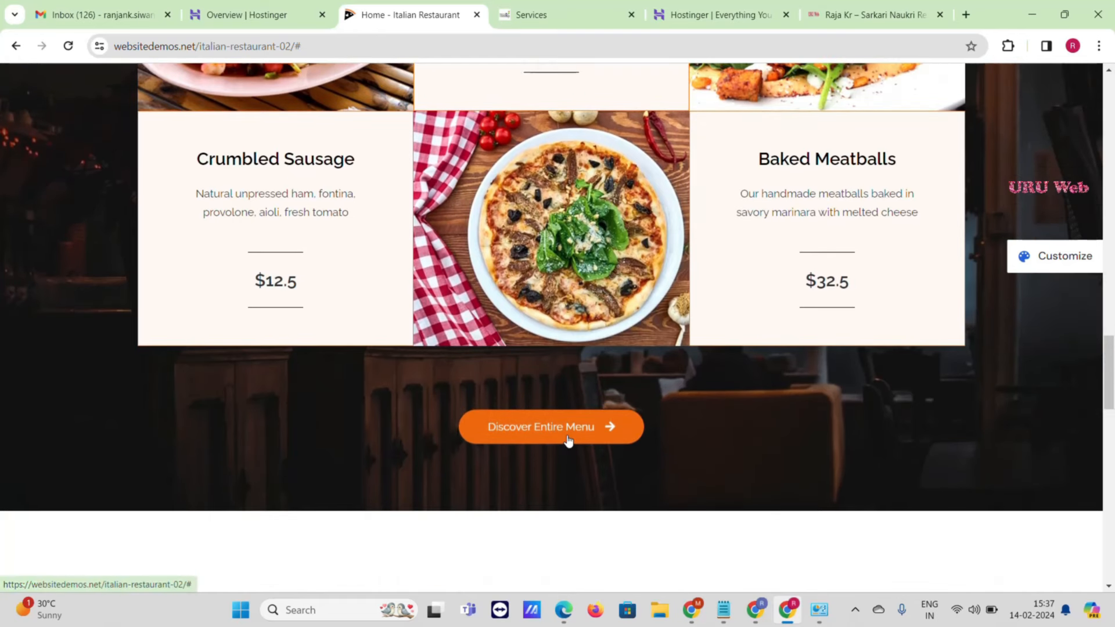
pyautogui.click(575, 430)
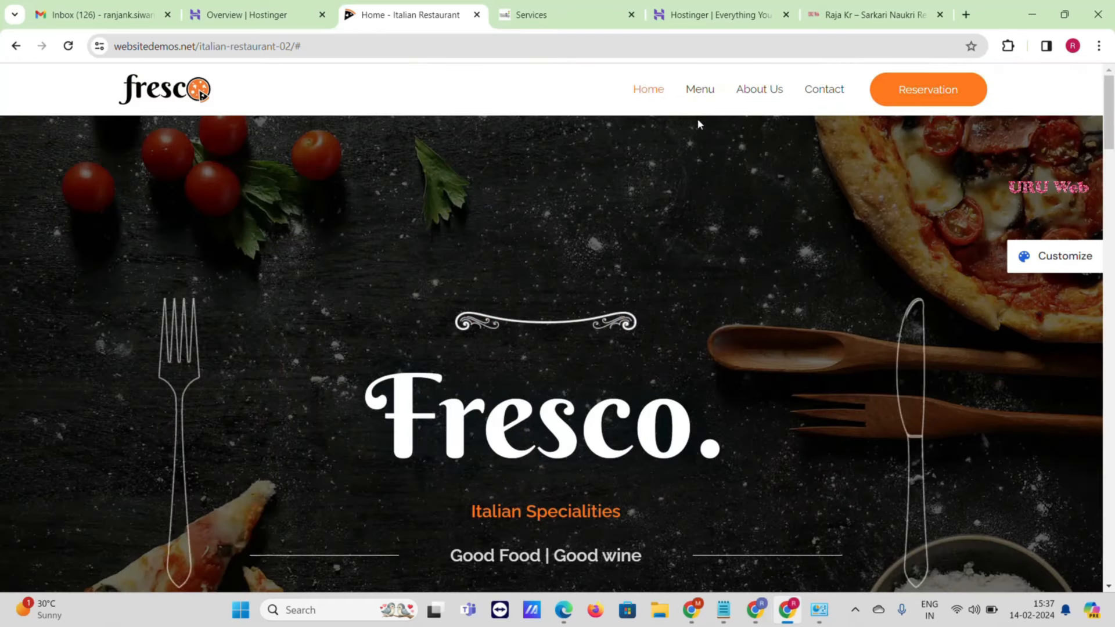
# - Open the template's Menu page and browse its pasta and pizza dishes
pyautogui.click(697, 96)
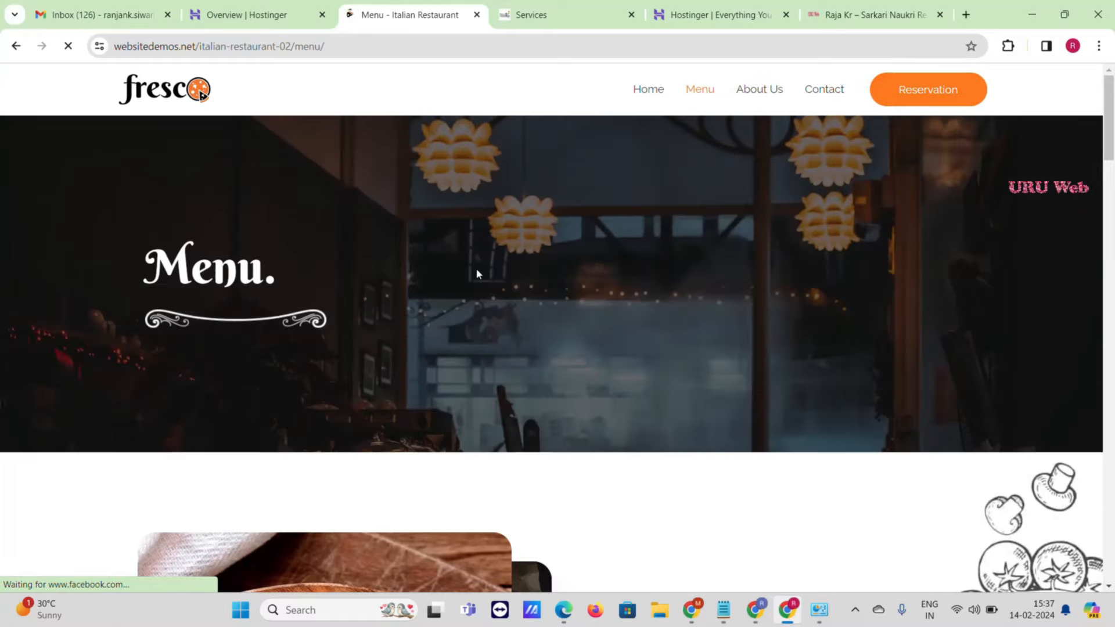
pyautogui.scroll(-10, 482, 294)
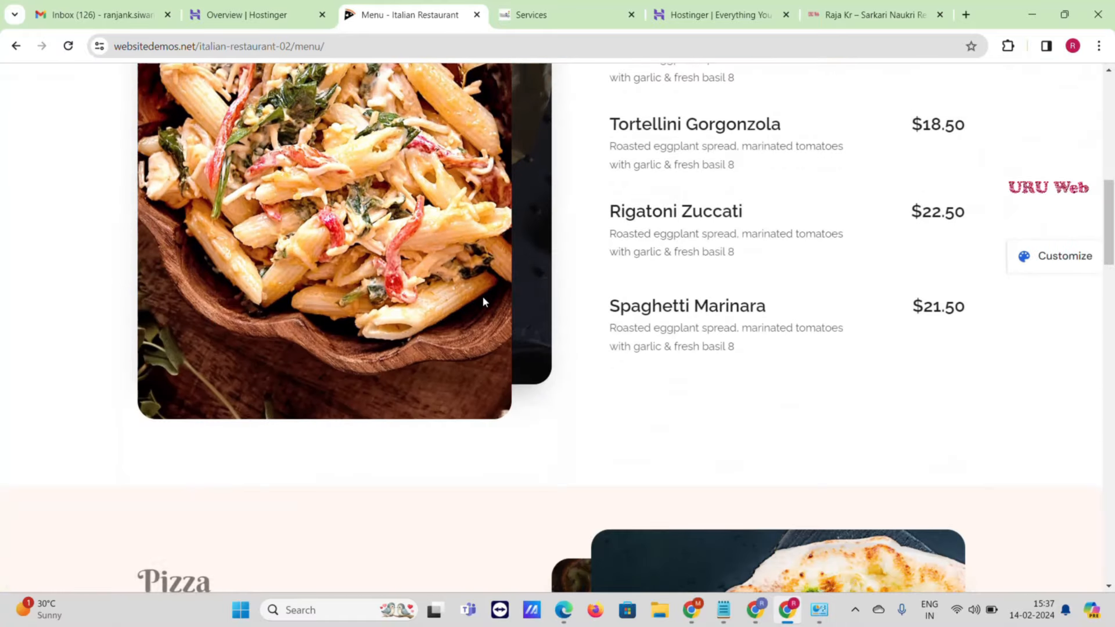
pyautogui.scroll(5, 1057, 286)
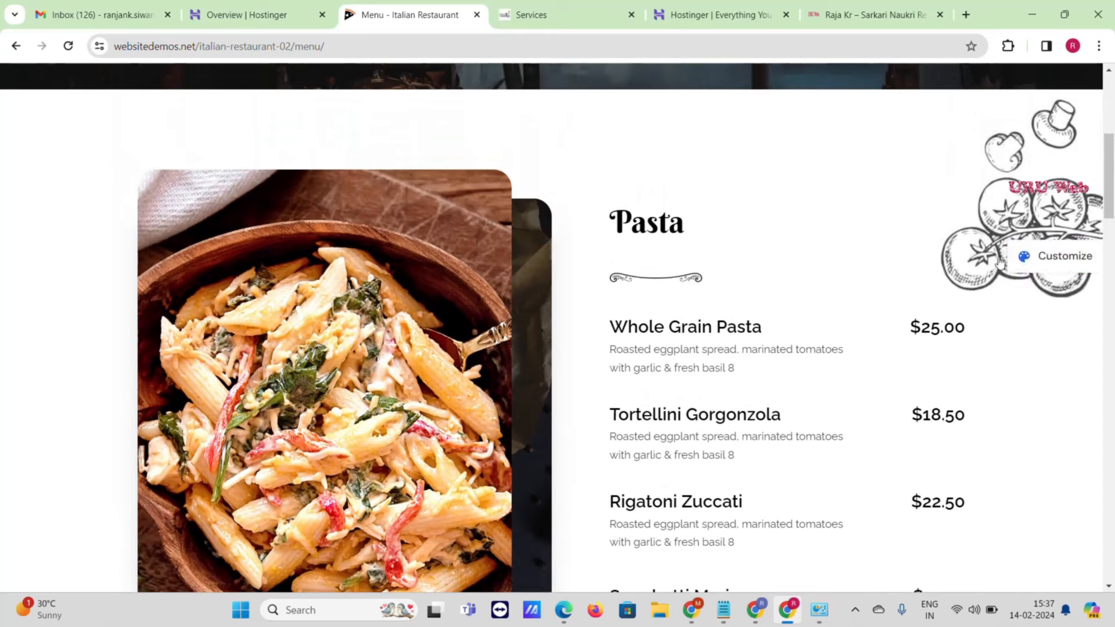
pyautogui.scroll(-15, 806, 259)
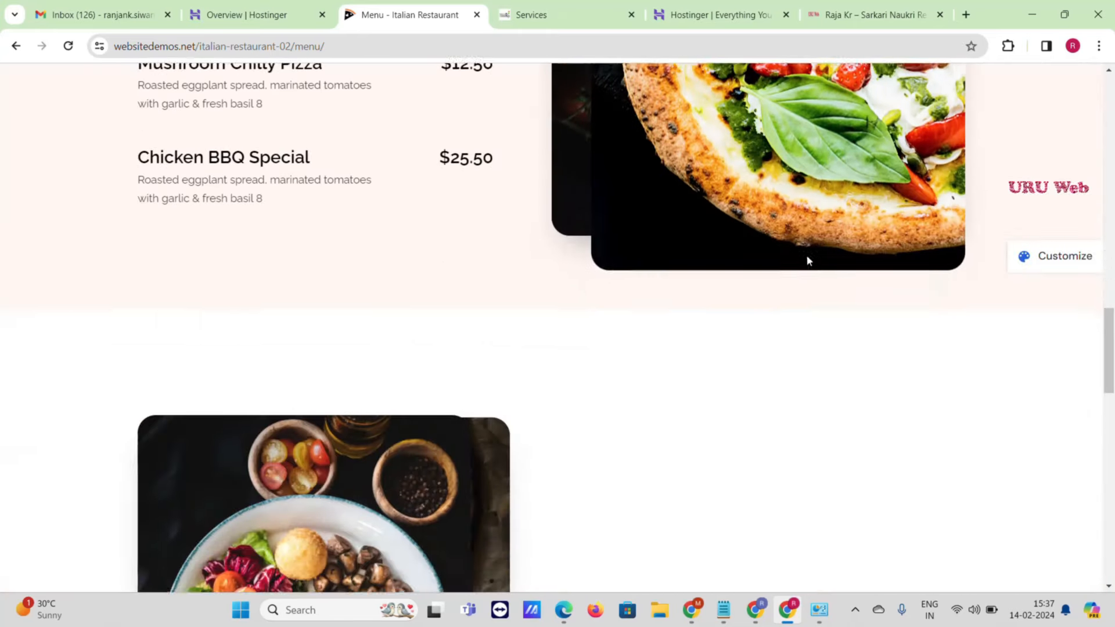
pyautogui.scroll(-15, 807, 259)
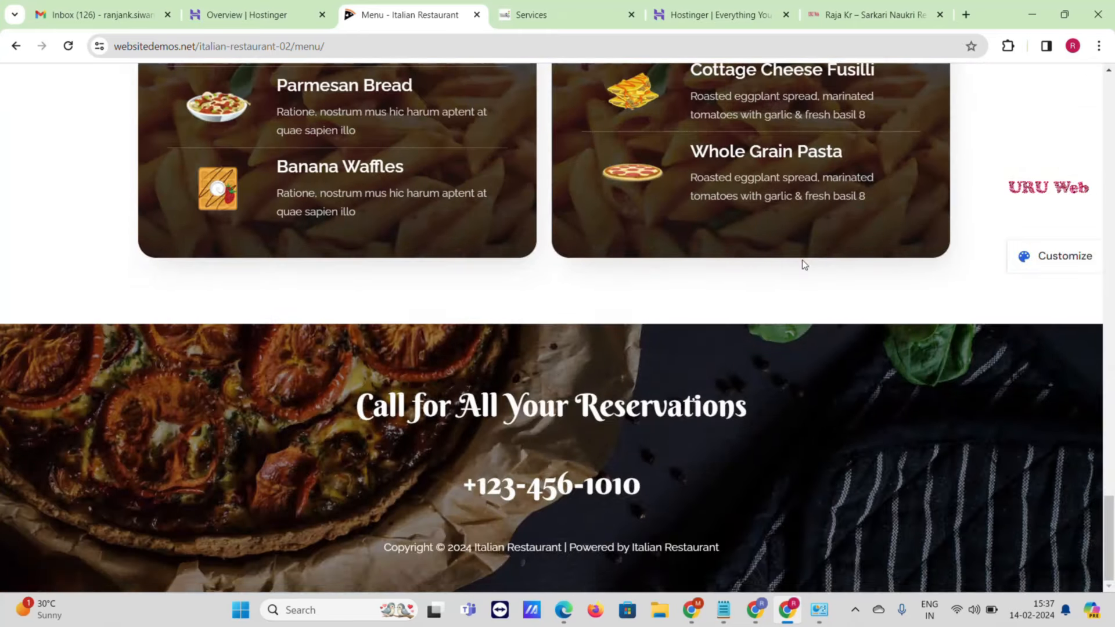
pyautogui.scroll(12, 802, 259)
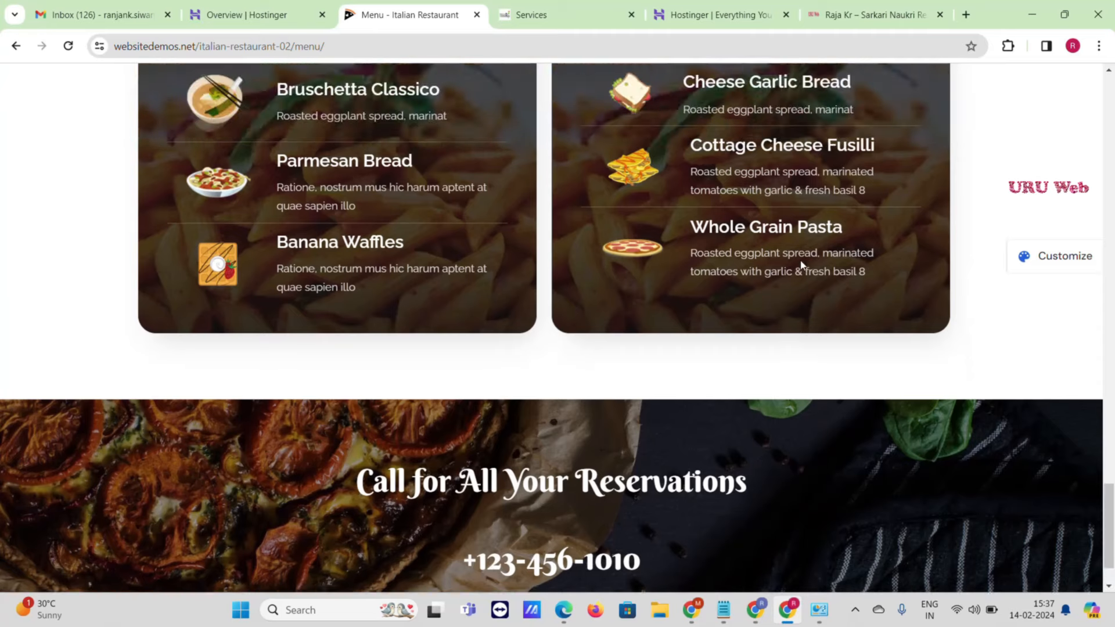
pyautogui.scroll(12, 801, 270)
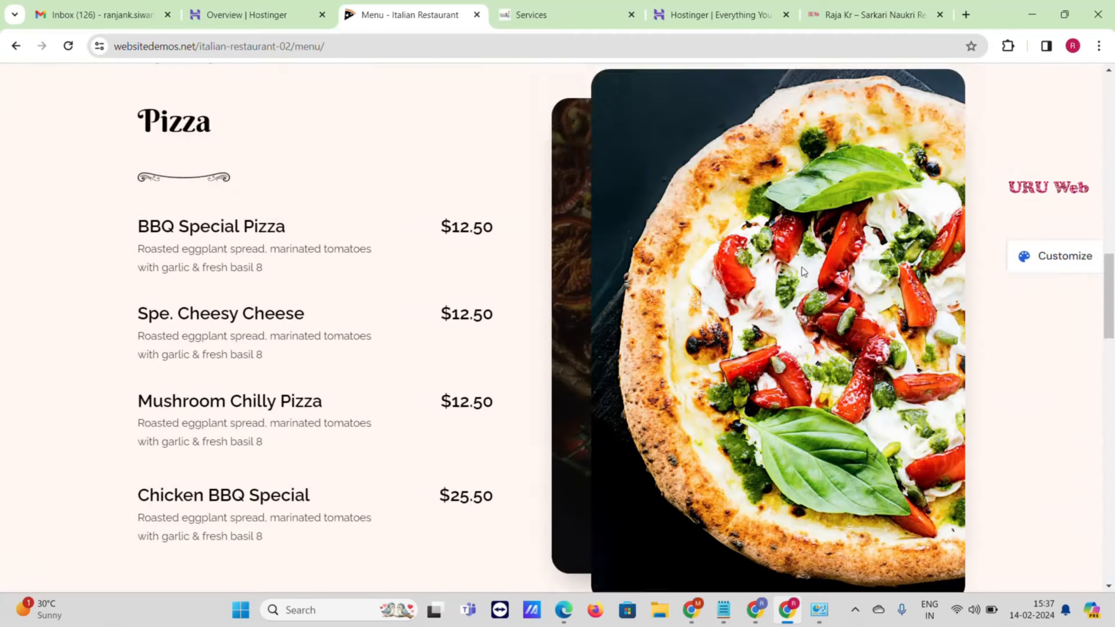
pyautogui.scroll(8, 801, 270)
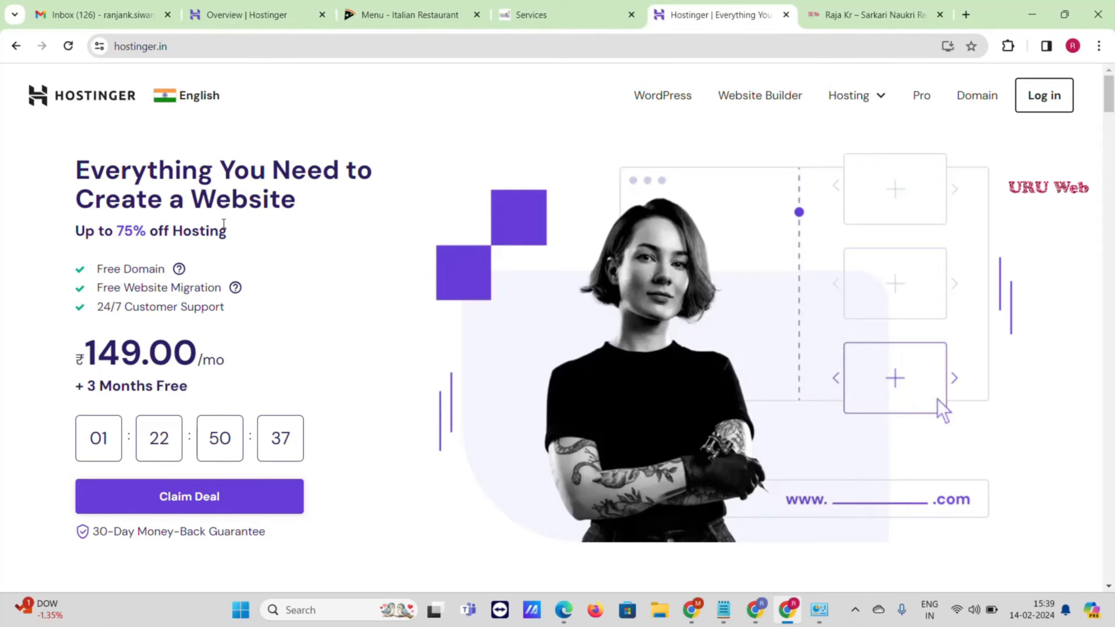
# - From the Hostinger homepage, go to the Web Hosting plans page
pyautogui.scroll(-9, 223, 235)
pyautogui.scroll(-4, 221, 236)
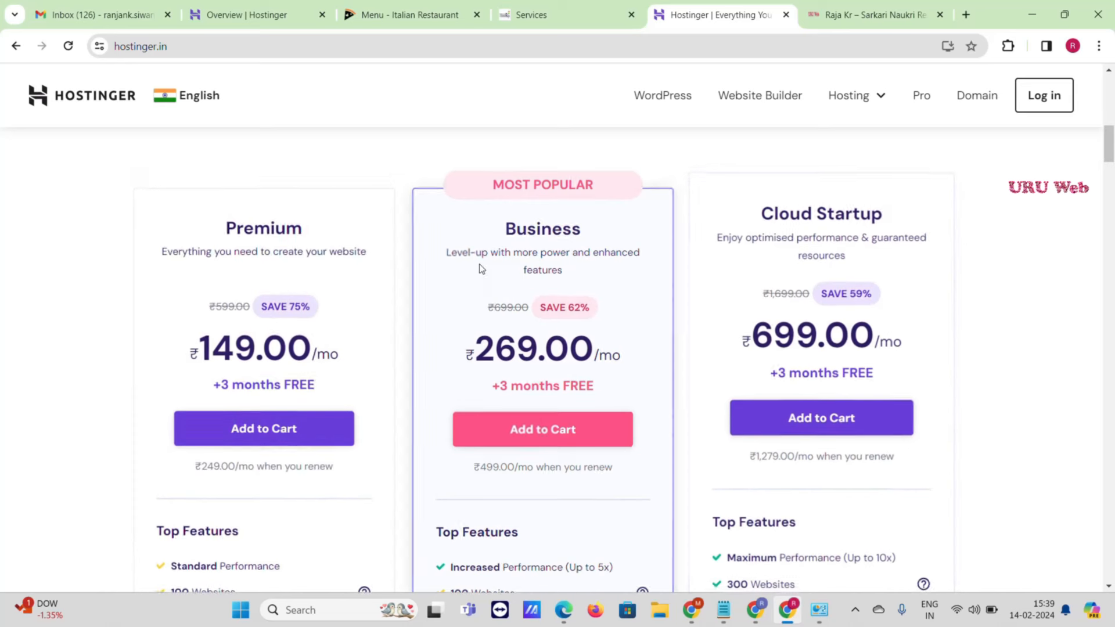
pyautogui.moveTo(882, 93)
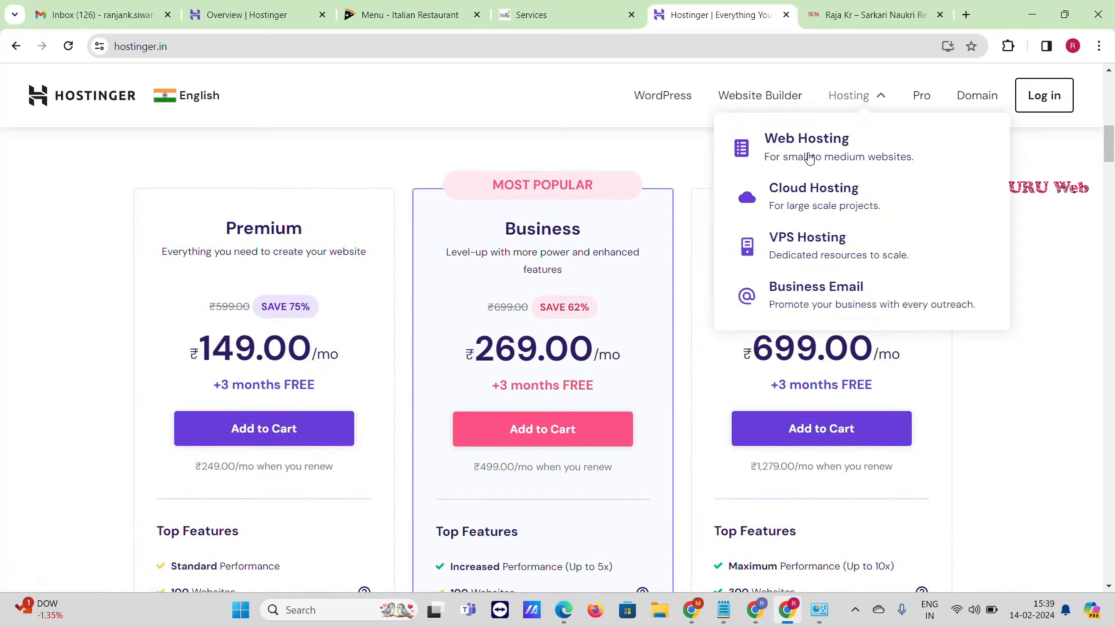
pyautogui.click(836, 147)
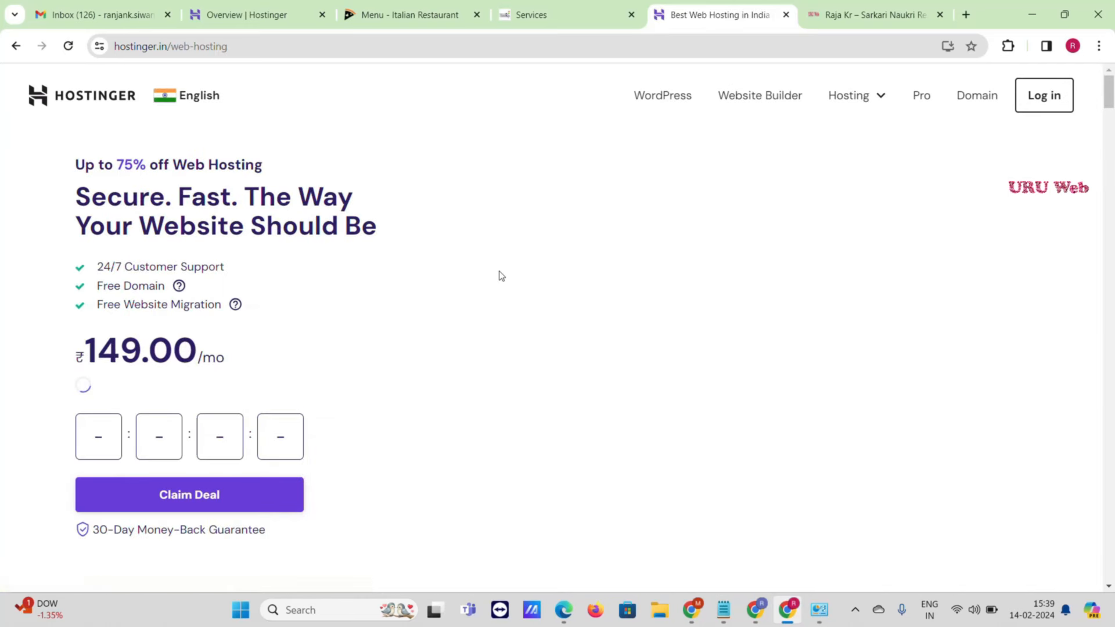
# - Compare the Single, Premium, Business and Cloud Startup plan prices and Top Features lists
pyautogui.scroll(-6, 321, 316)
pyautogui.scroll(-5, 165, 355)
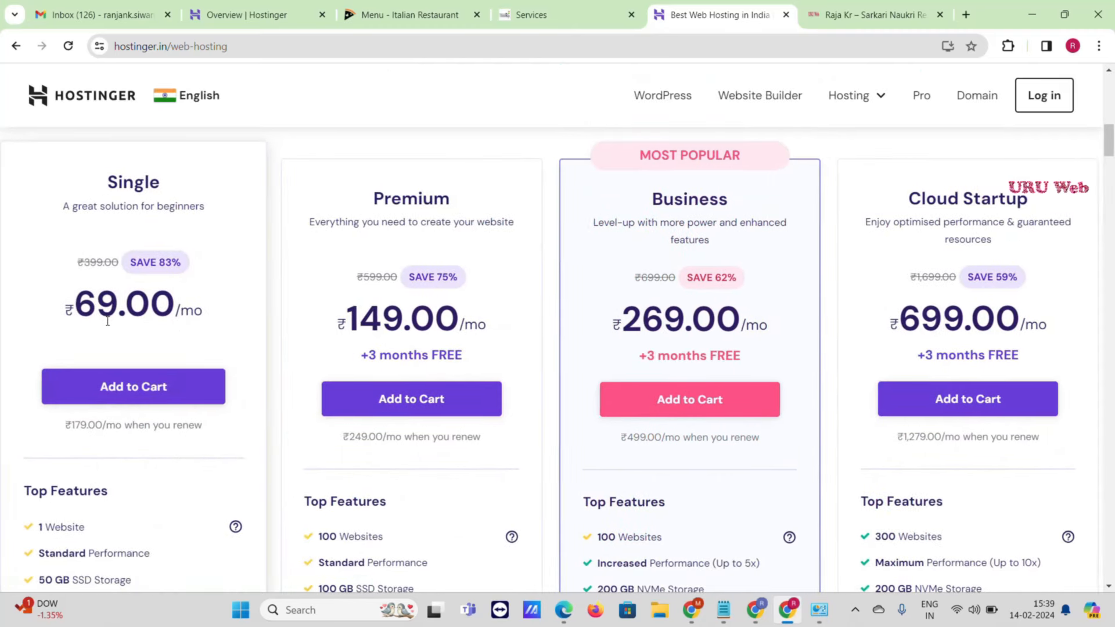
pyautogui.scroll(-2, 159, 323)
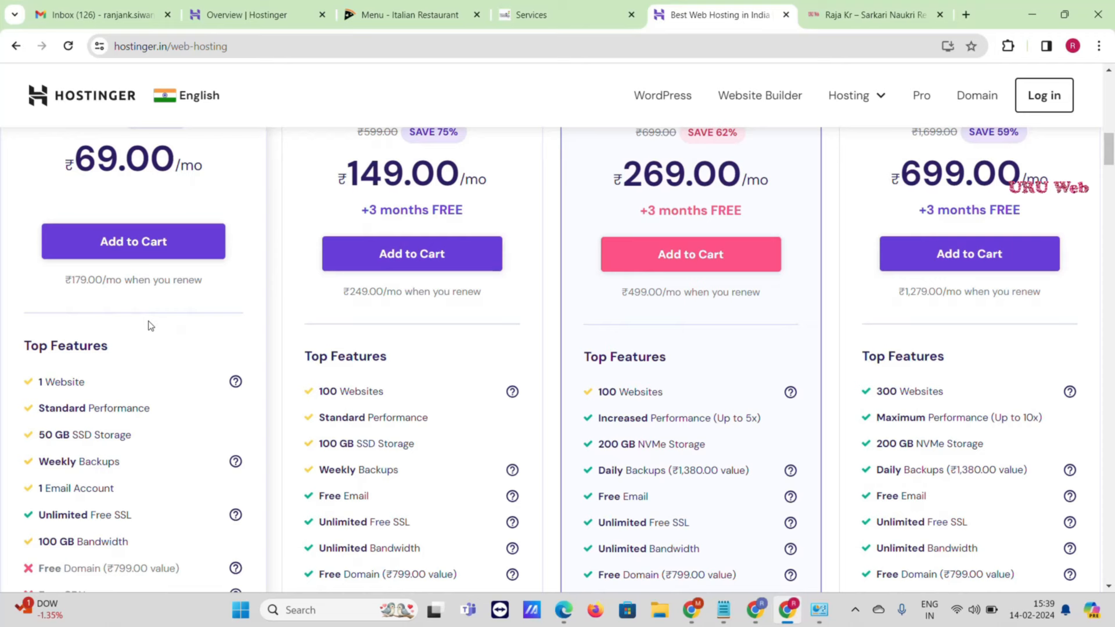
pyautogui.scroll(-1, 154, 372)
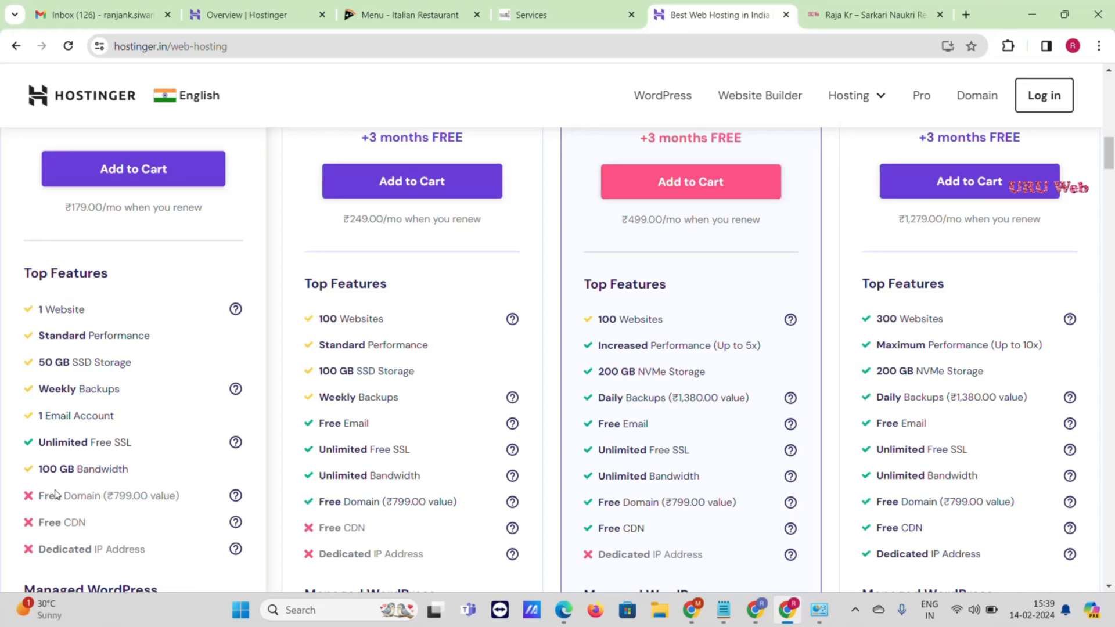
pyautogui.scroll(4, 108, 342)
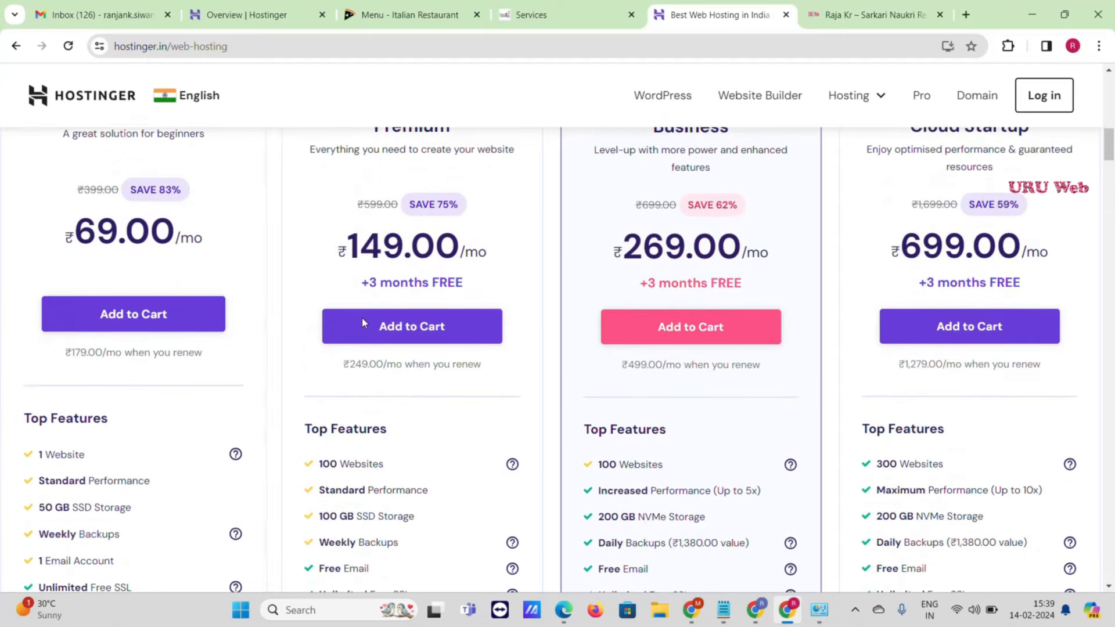
pyautogui.scroll(1, 362, 316)
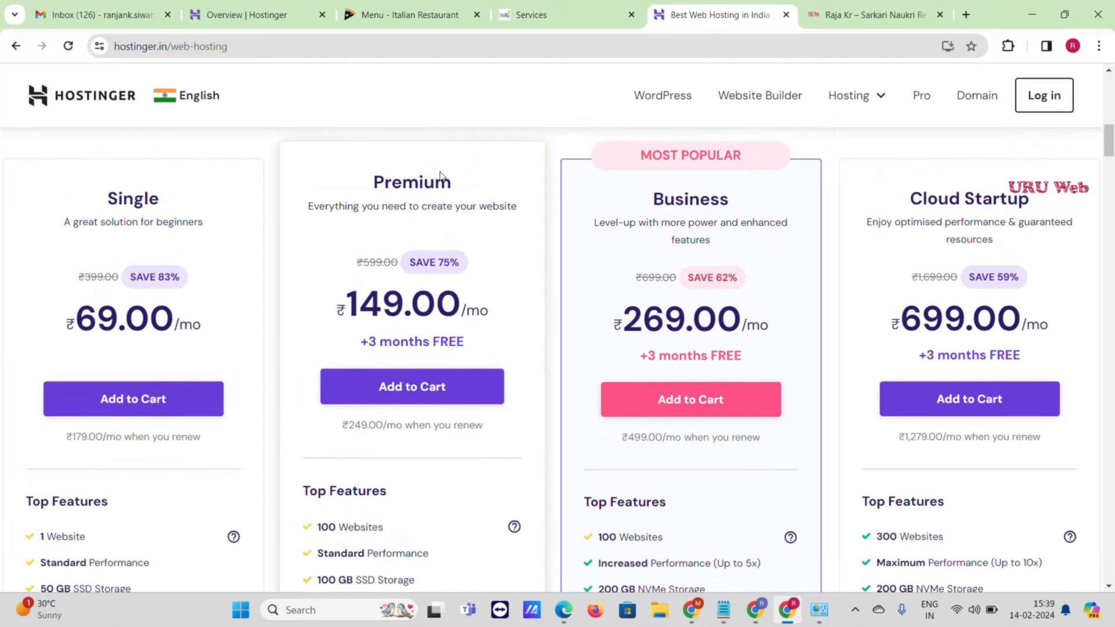
pyautogui.scroll(-1, 428, 235)
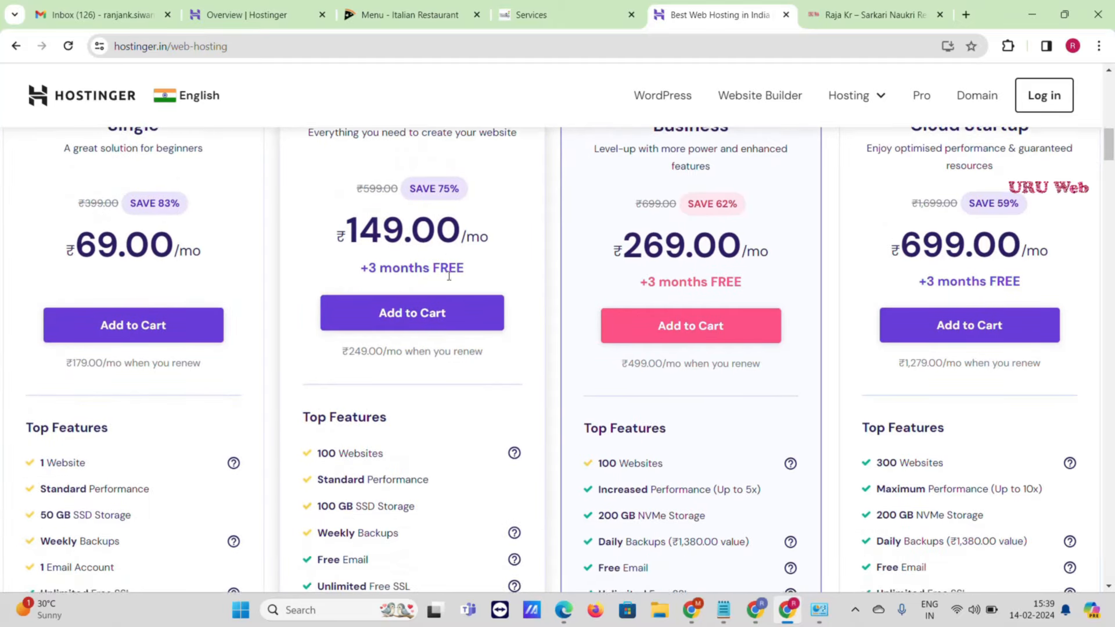
pyautogui.scroll(-2, 445, 255)
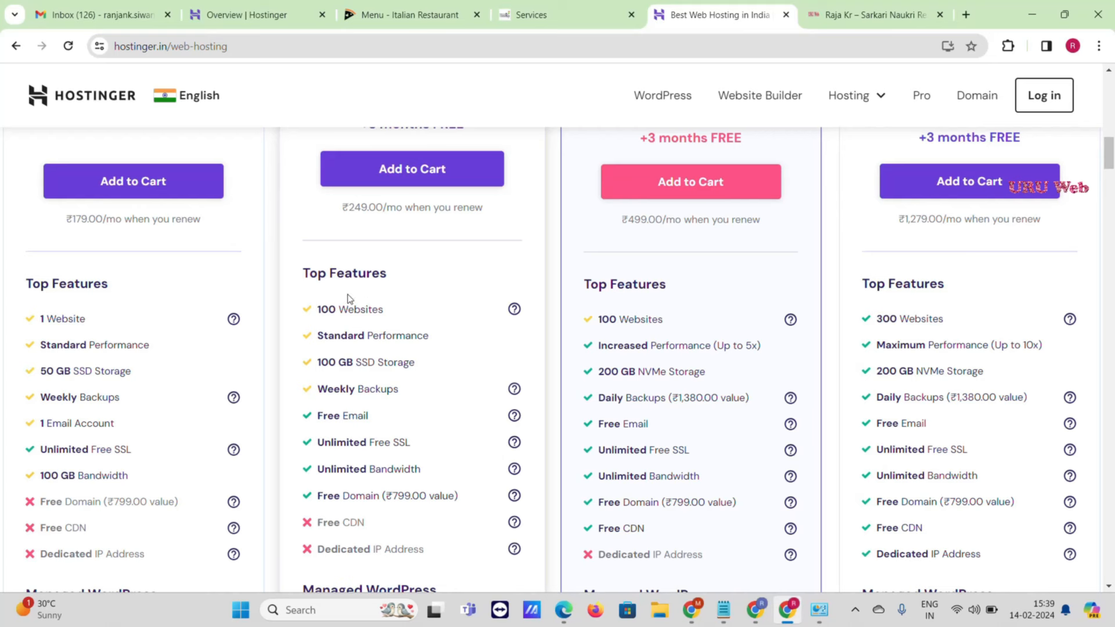
pyautogui.scroll(-1, 349, 316)
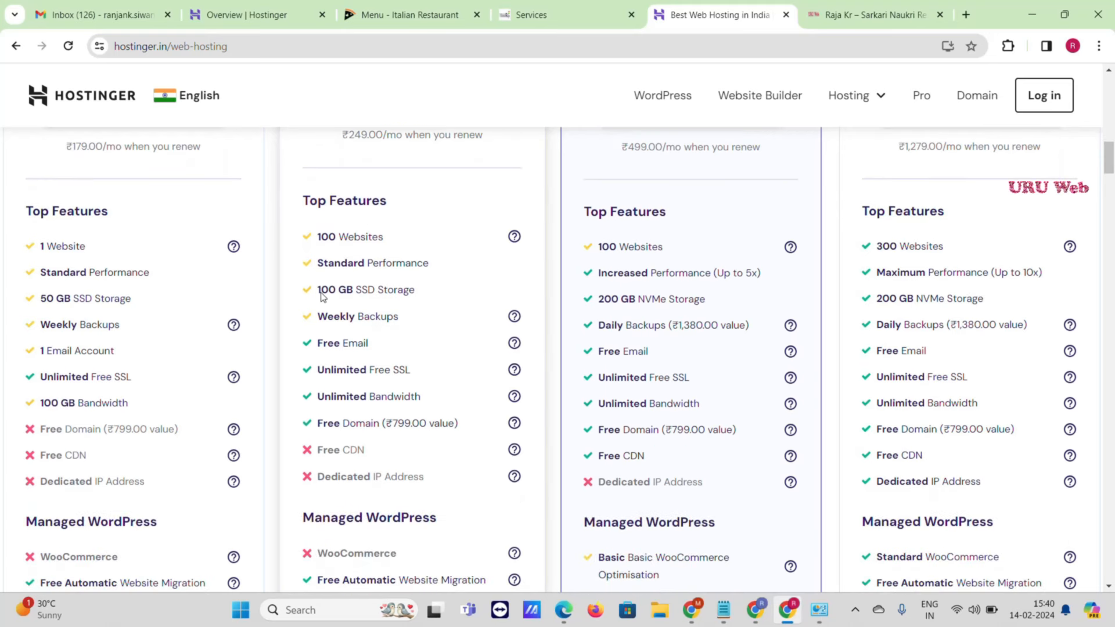
pyautogui.scroll(-1, 323, 314)
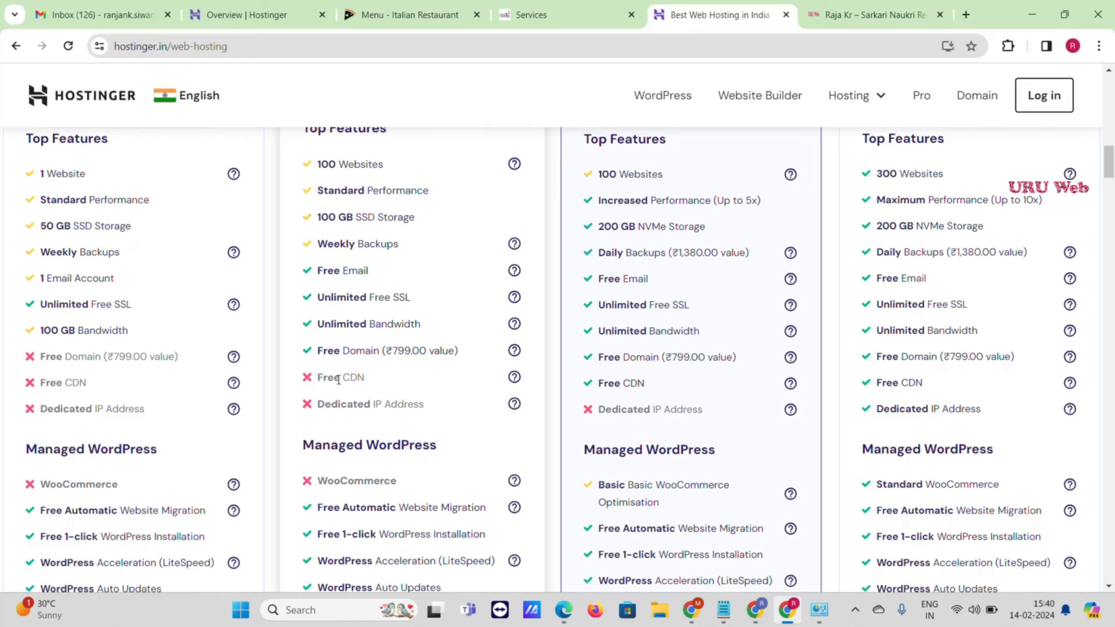
pyautogui.scroll(7, 338, 377)
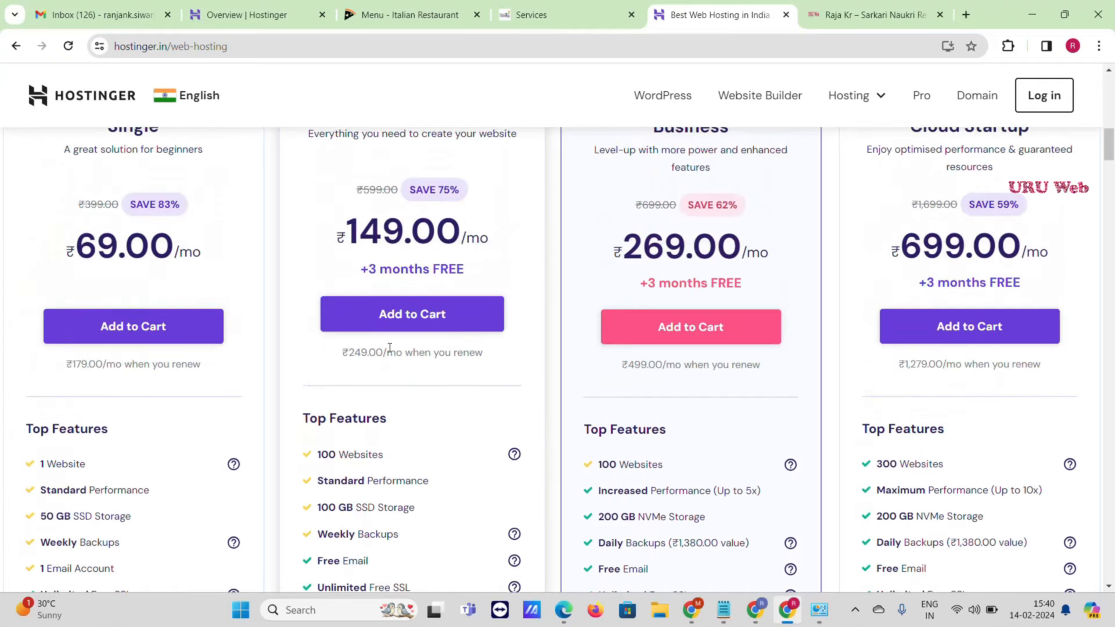
pyautogui.scroll(-3, 391, 360)
# - Add Premium Web Hosting to the cart and review its 48-month checkout, highlighting the referral discount
pyautogui.click(393, 322)
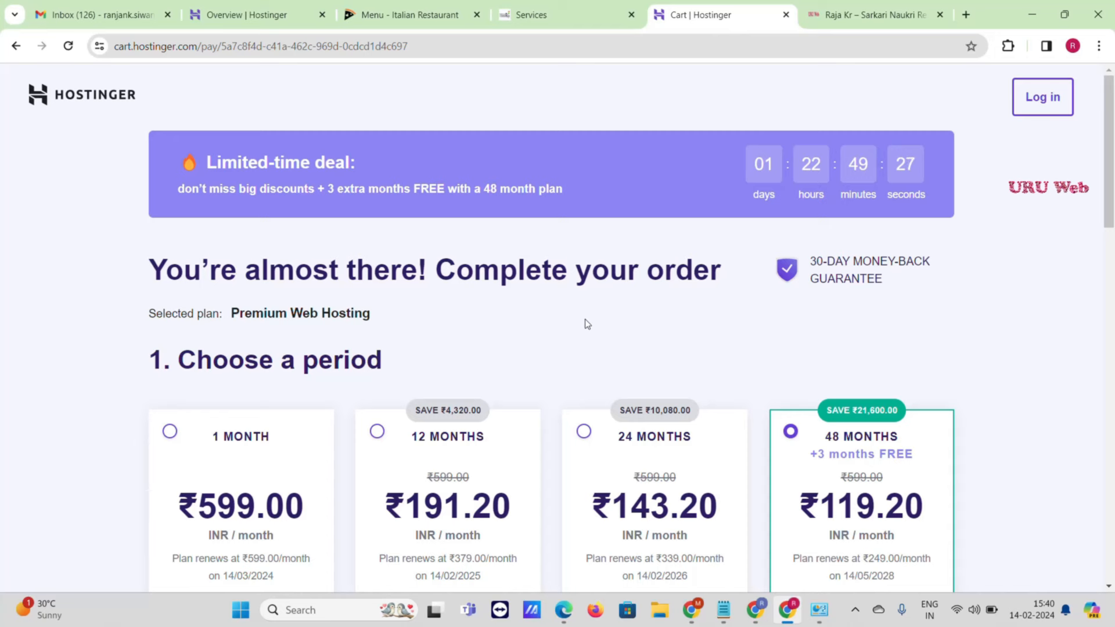
pyautogui.scroll(-2, 585, 324)
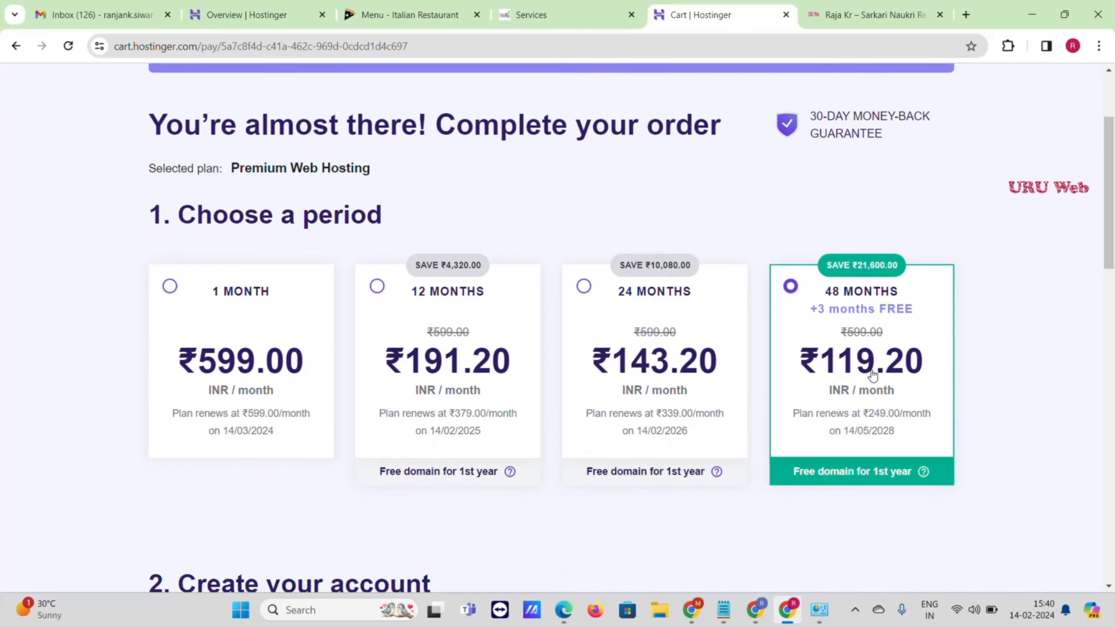
pyautogui.scroll(-5, 843, 356)
pyautogui.scroll(-8, 841, 357)
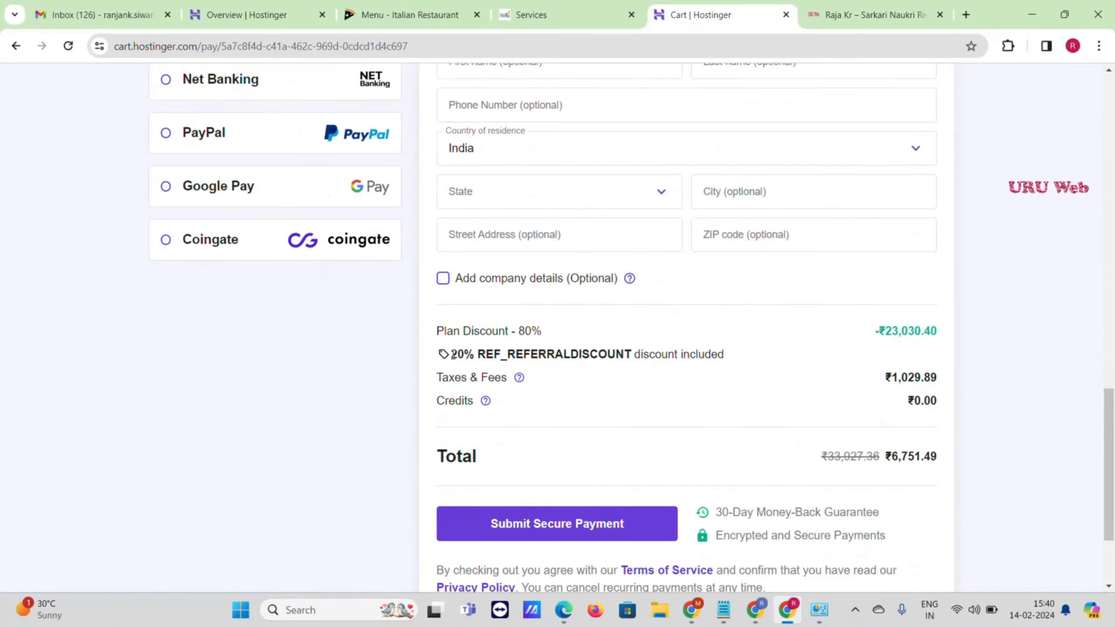
pyautogui.moveTo(453, 359); pyautogui.dragTo(656, 364)
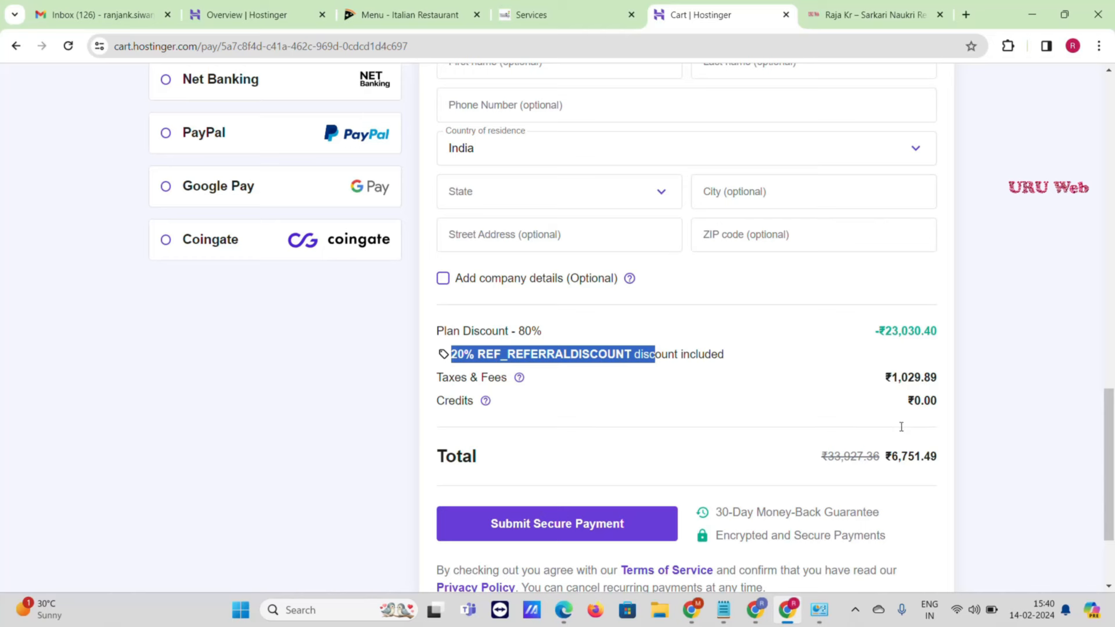
pyautogui.scroll(10, 848, 371)
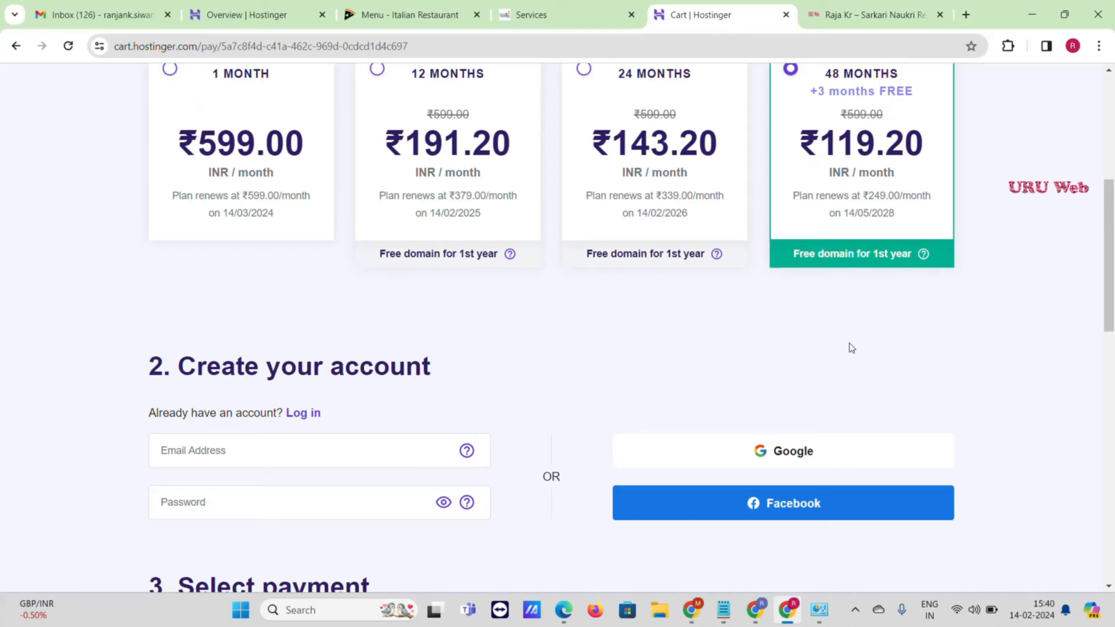
pyautogui.scroll(2, 848, 346)
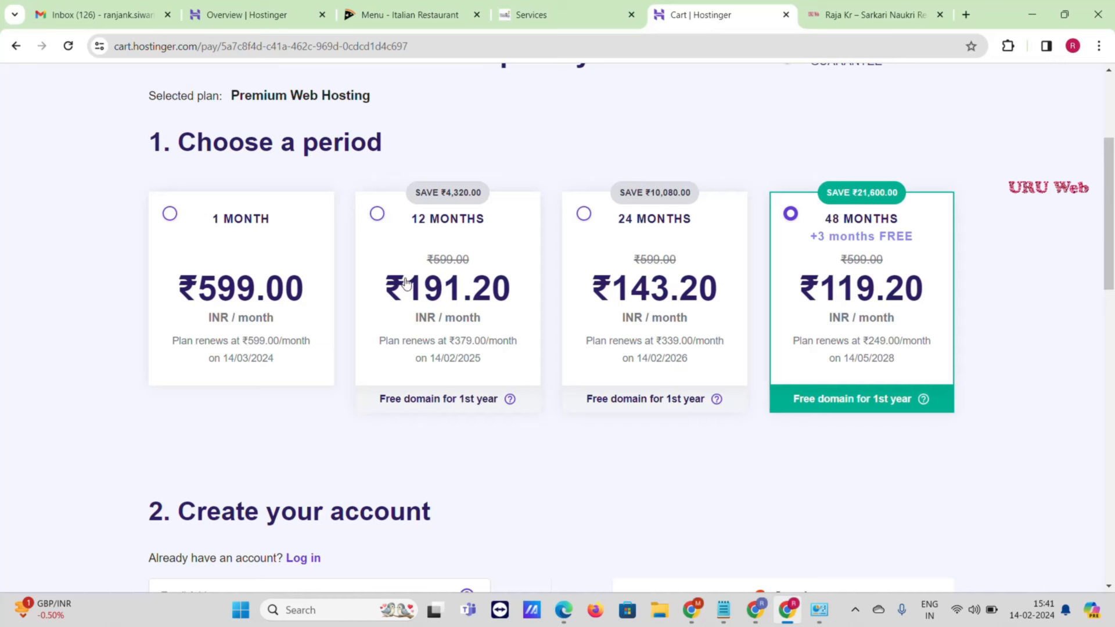
# - Check the 24-month total, then switch to the 12-month period at ₹191.20/month
pyautogui.click(586, 217)
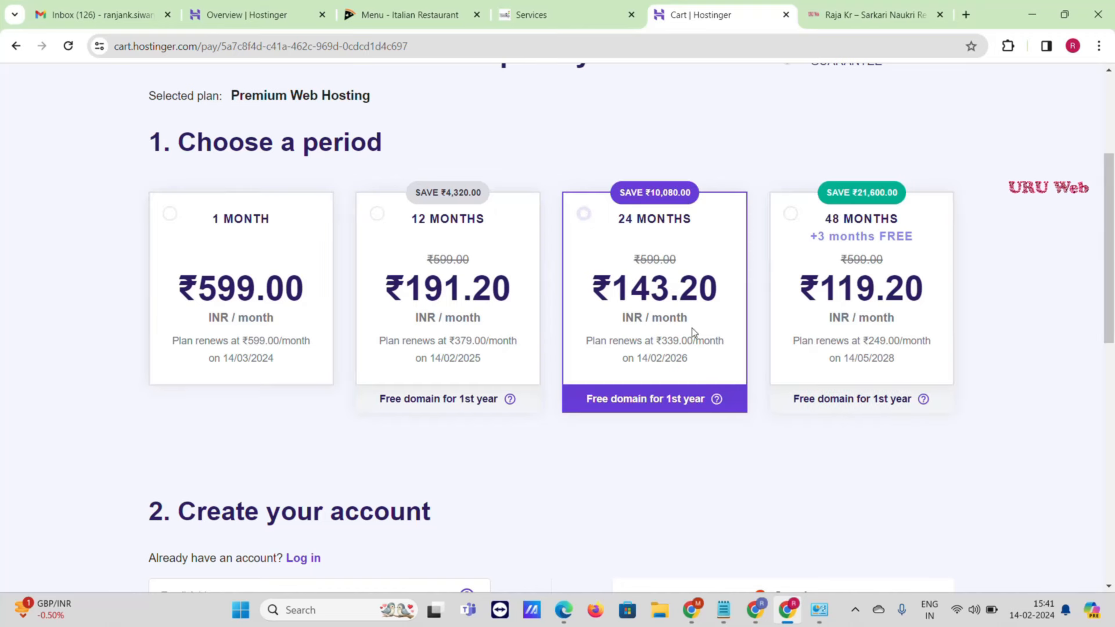
pyautogui.scroll(-5, 828, 264)
pyautogui.scroll(-4, 828, 264)
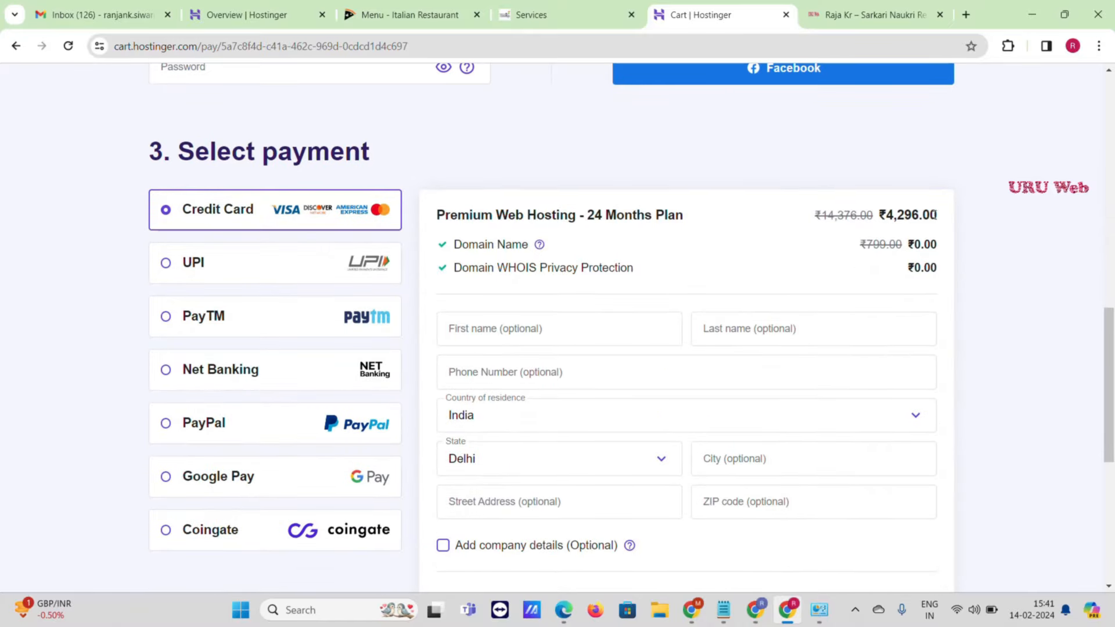
pyautogui.scroll(-5, 937, 217)
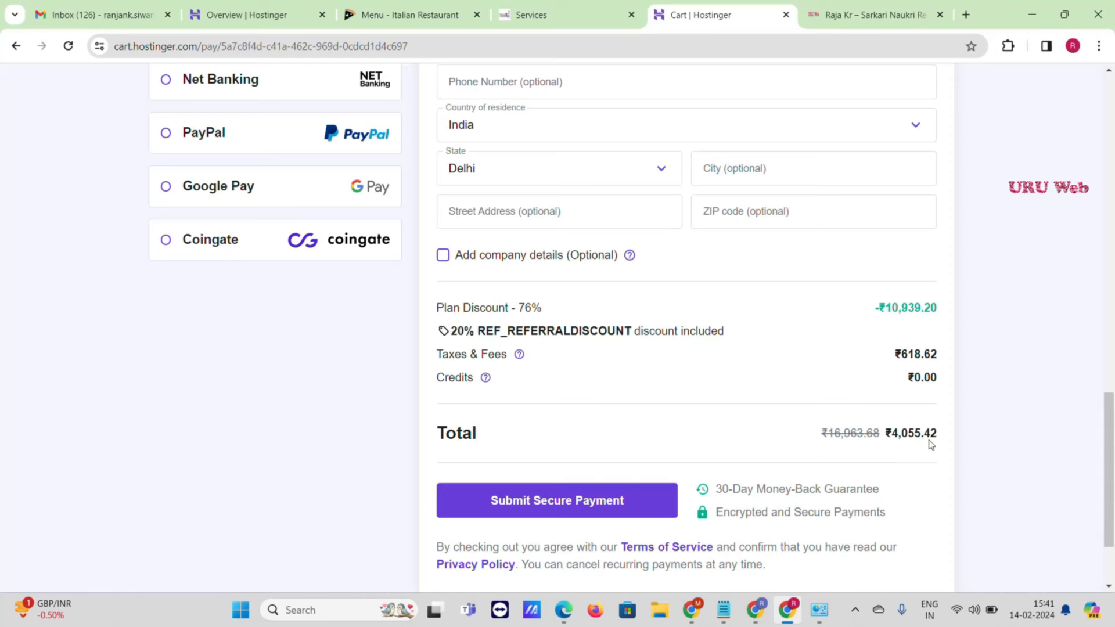
pyautogui.scroll(10, 873, 416)
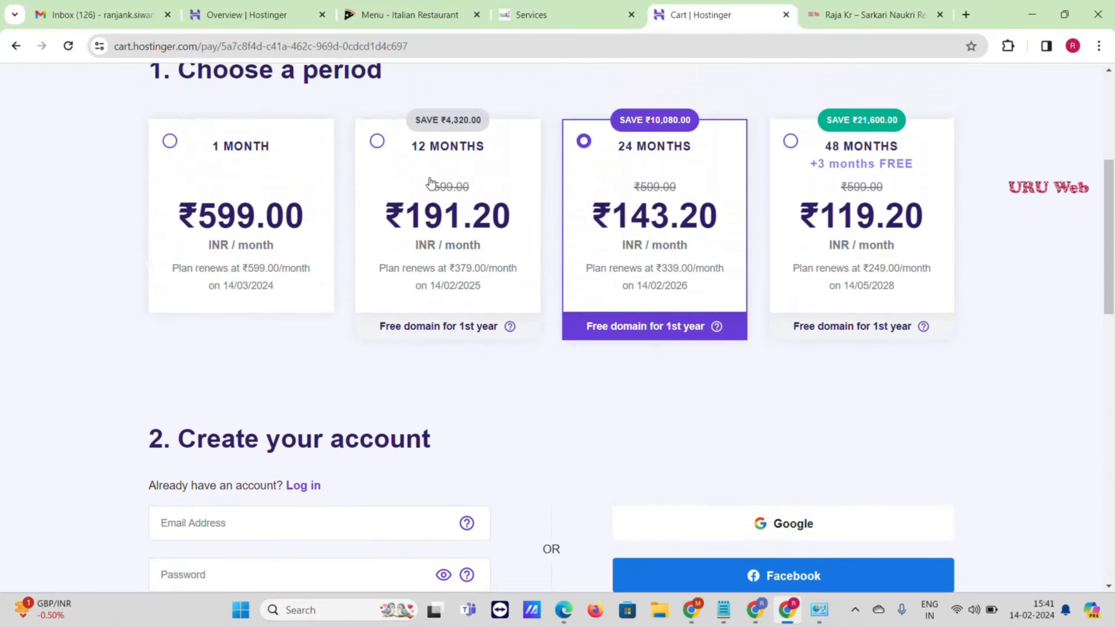
pyautogui.click(376, 142)
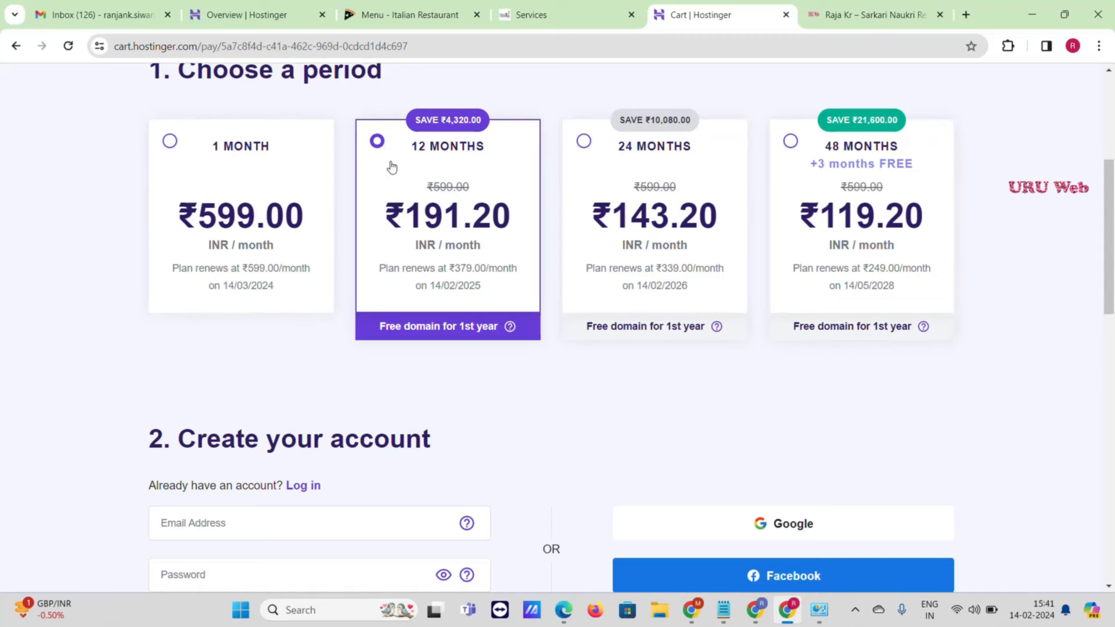
pyautogui.scroll(-5, 818, 274)
pyautogui.scroll(-3, 941, 339)
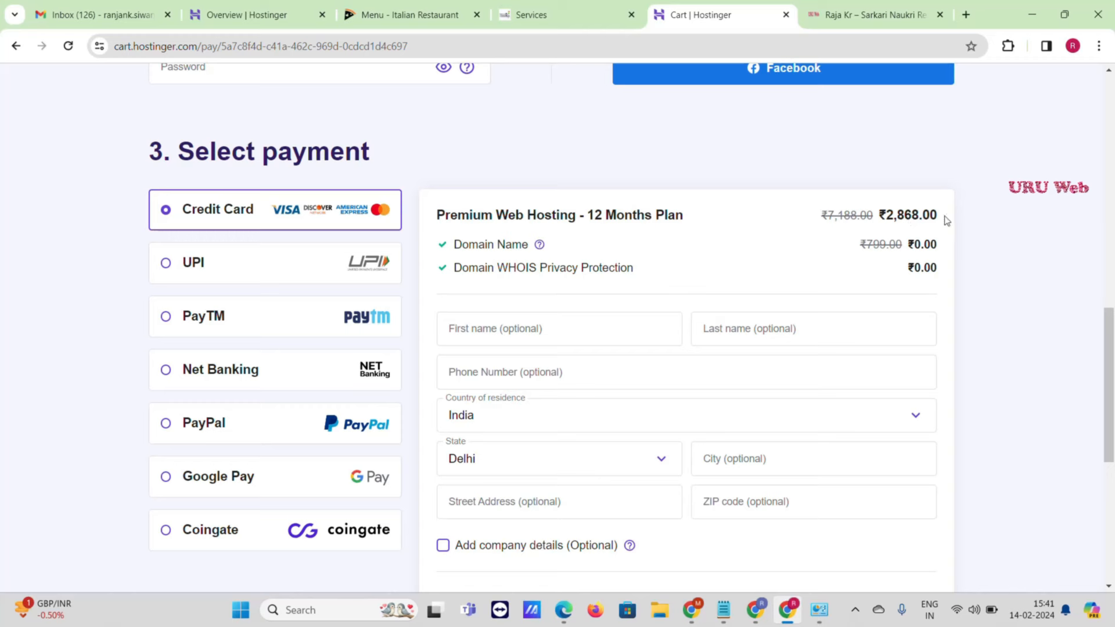
# - Scroll to check the ₹2,707.39 total for the 12-month order
pyautogui.scroll(-5, 937, 220)
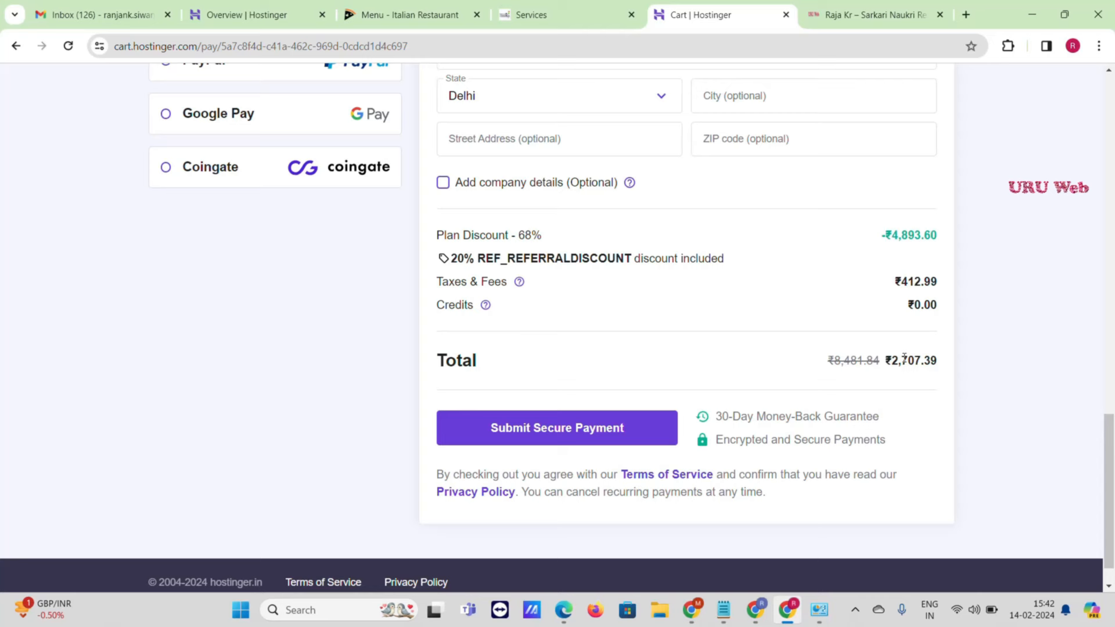
pyautogui.scroll(9, 855, 348)
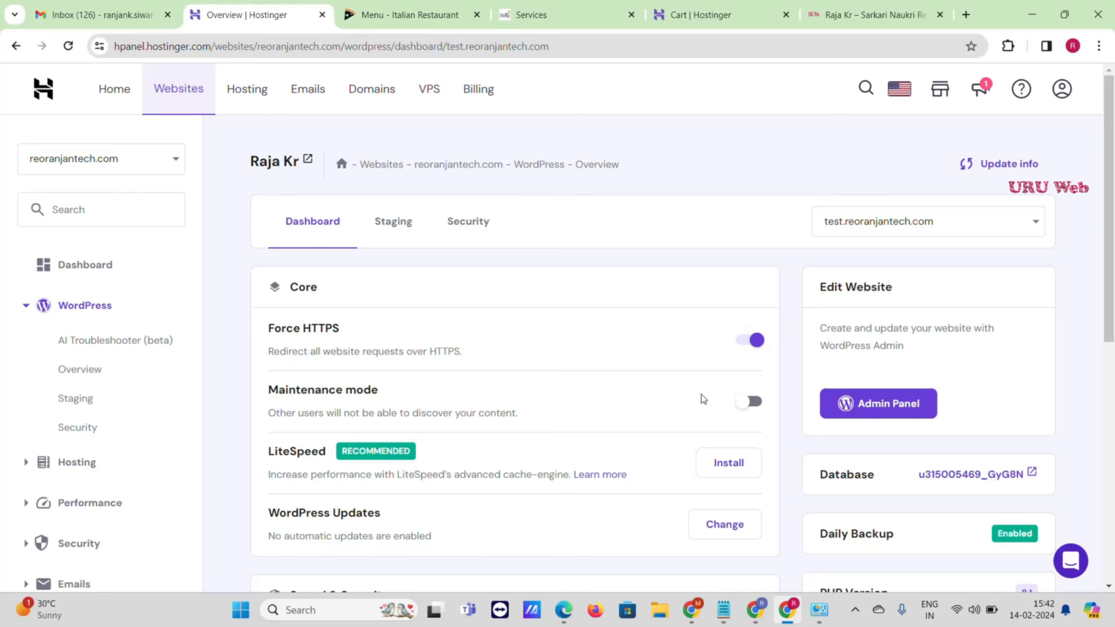
# - Start a new WordPress install, fill in the website title and admin password, and install it
pyautogui.scroll(-7, 702, 398)
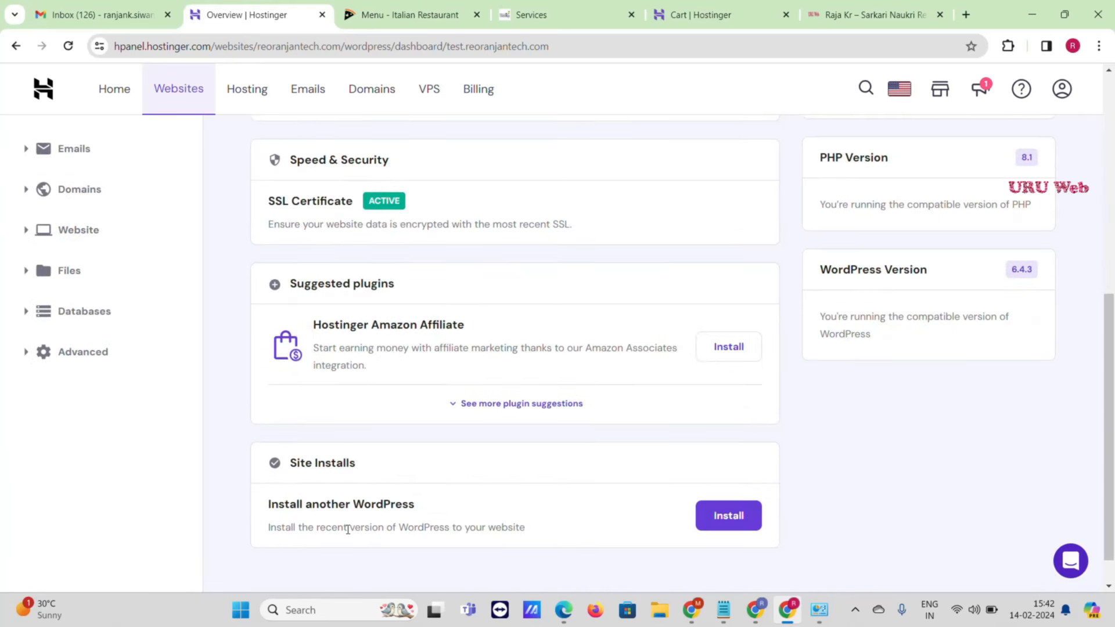
pyautogui.click(728, 518)
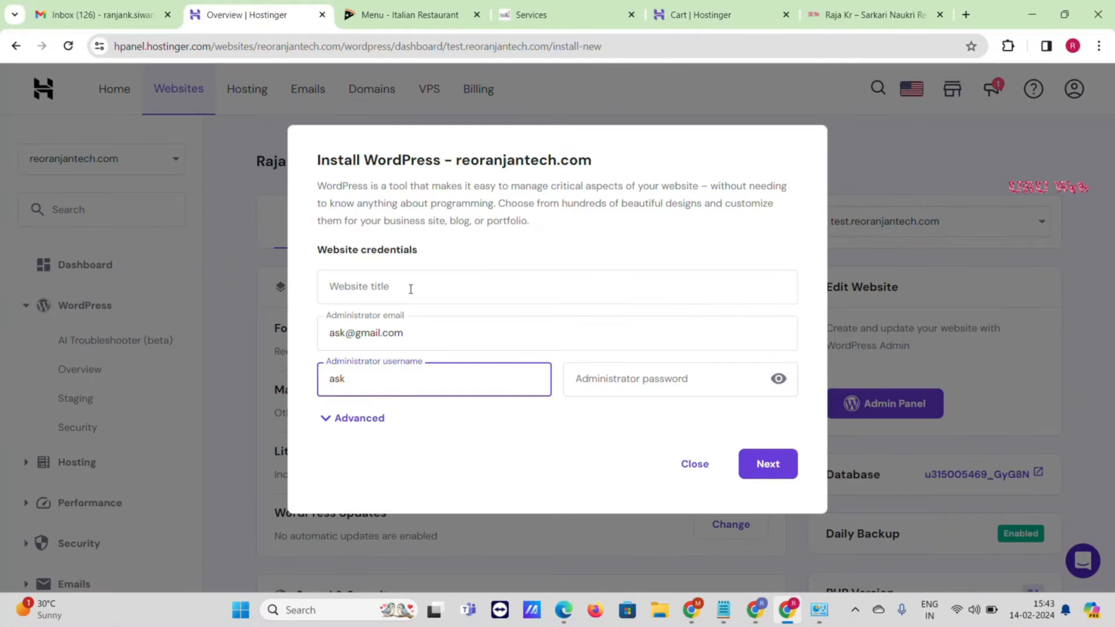
pyautogui.click(411, 289)
pyautogui.click(420, 324)
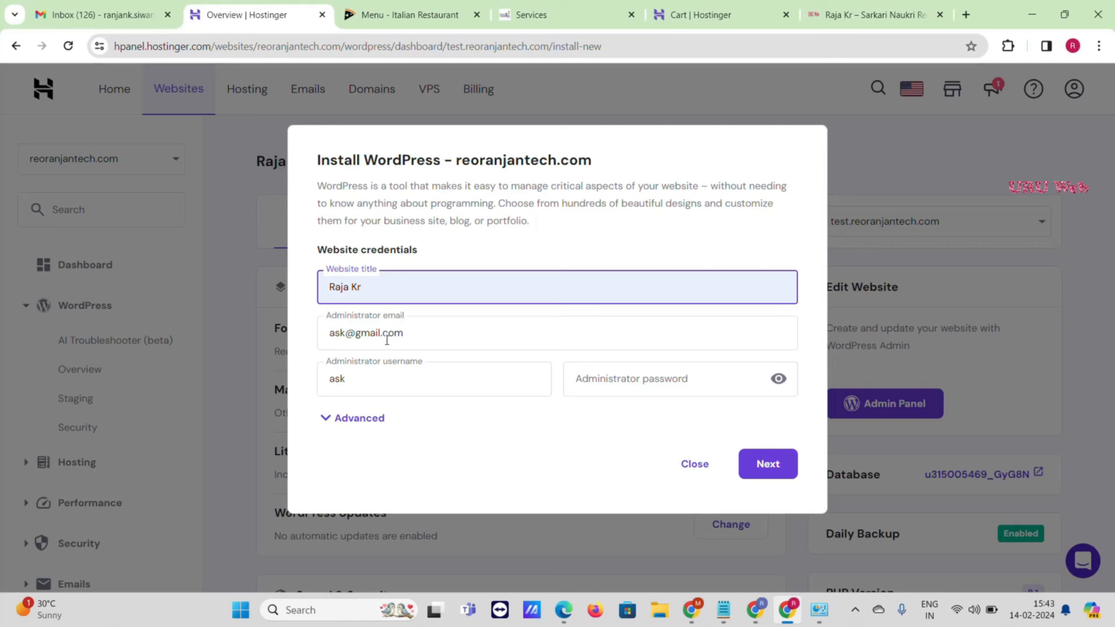
pyautogui.click(614, 385)
pyautogui.write('••••')
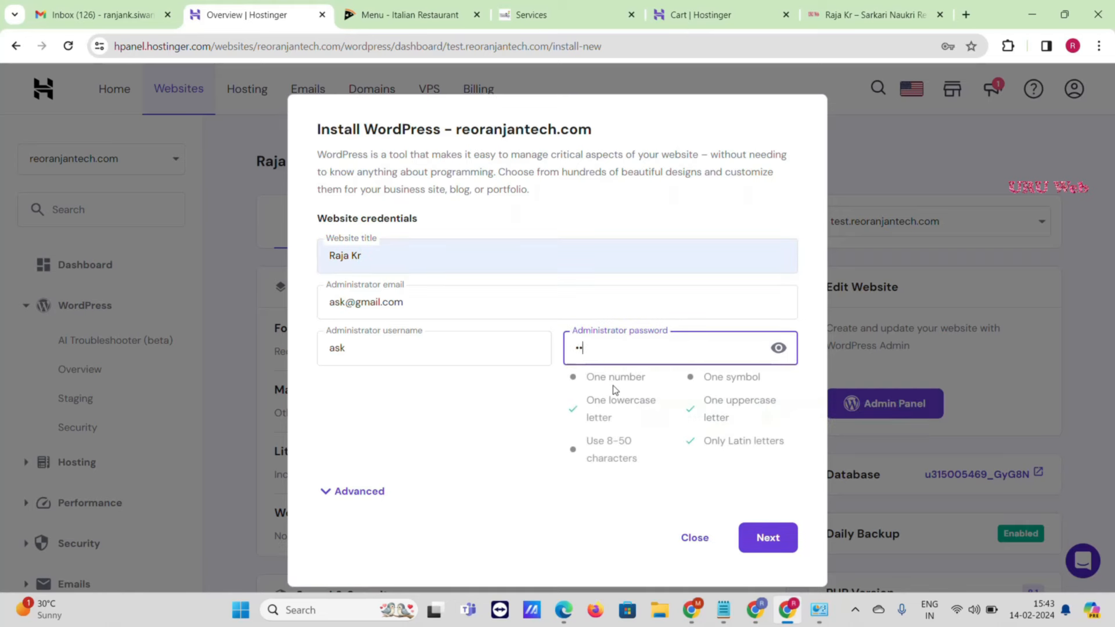
pyautogui.write('••••••')
pyautogui.click(770, 539)
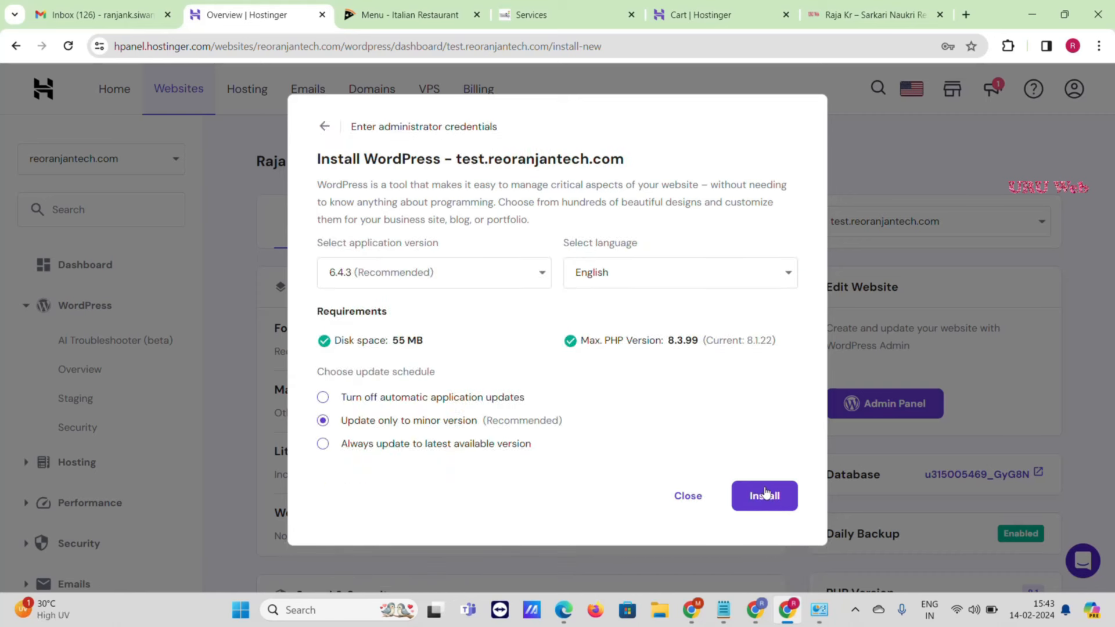
pyautogui.click(763, 497)
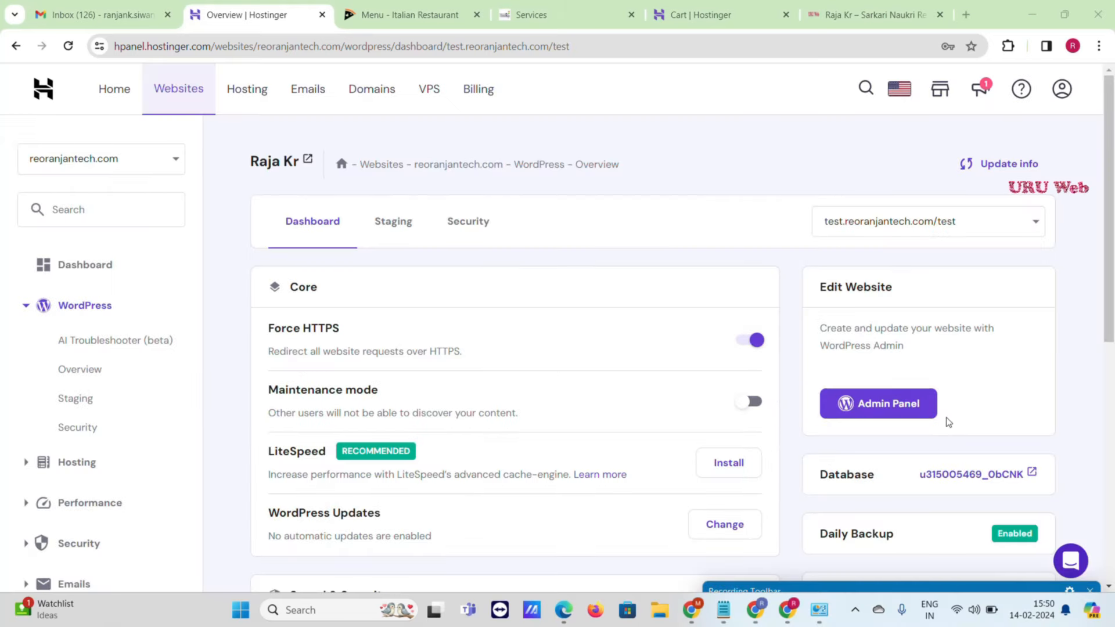
# - Open the new site's wp-admin from hPanel and go to Settings > General
pyautogui.click(869, 409)
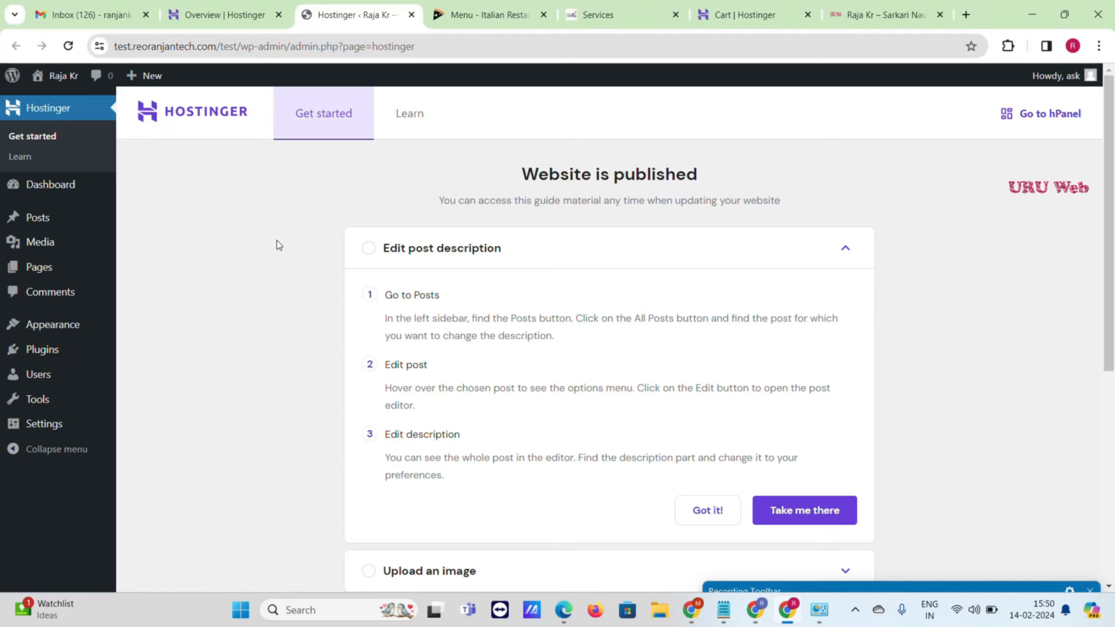
pyautogui.moveTo(89, 343)
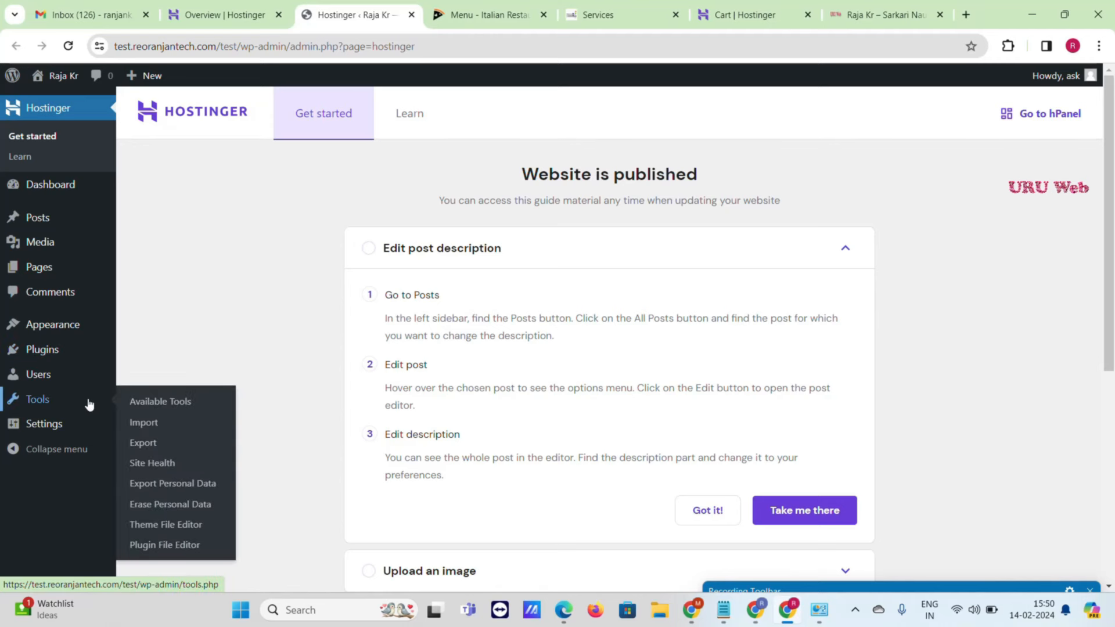
pyautogui.moveTo(88, 436)
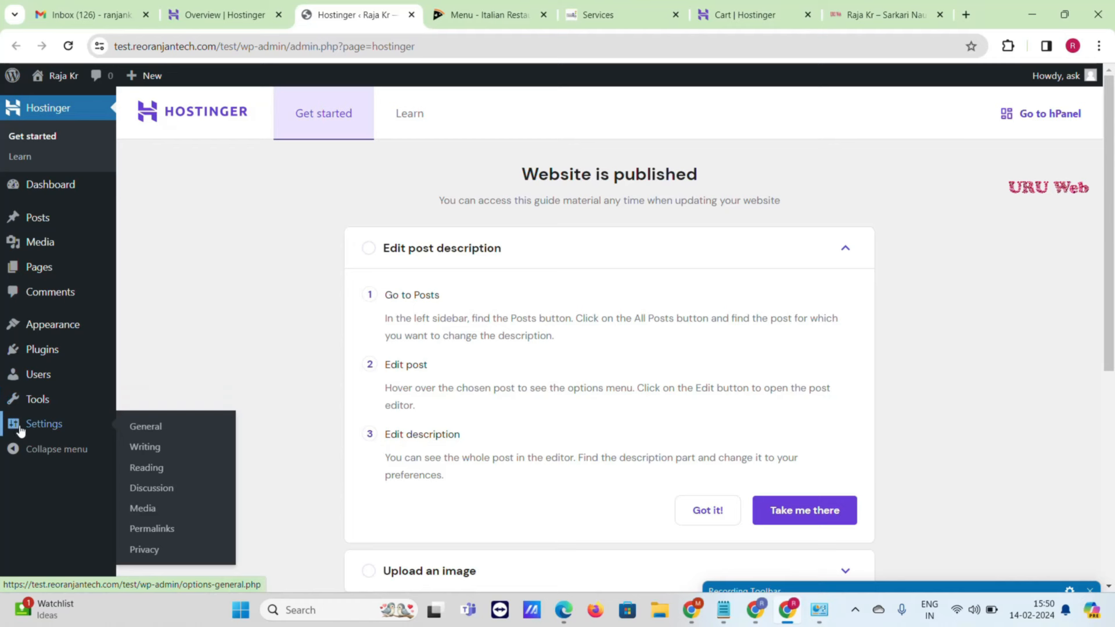
pyautogui.click(153, 428)
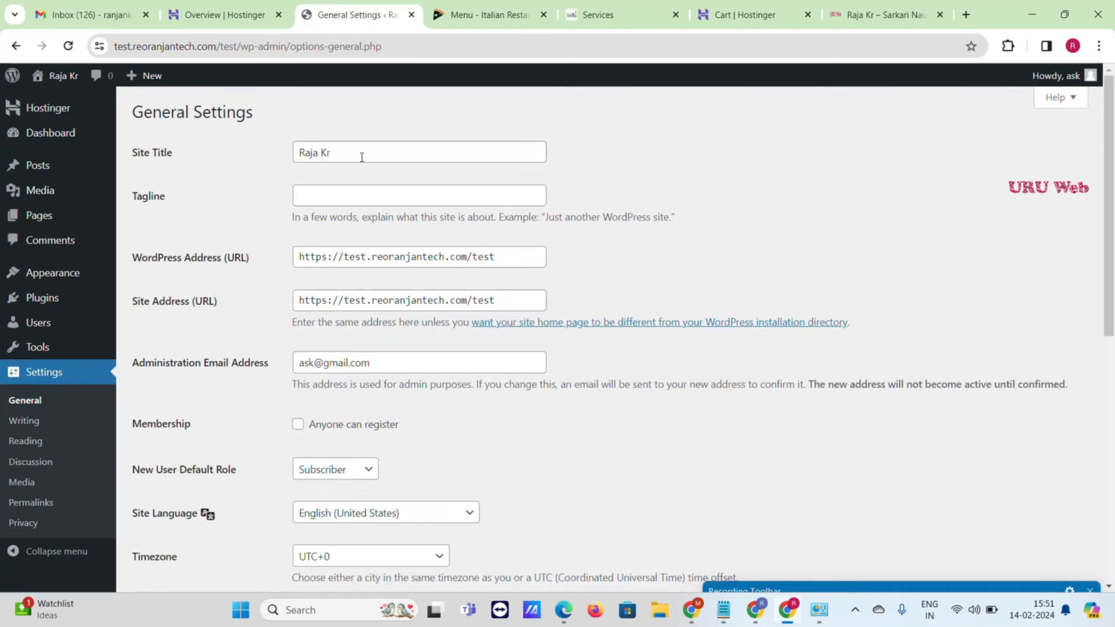
# - Set the timezone to Kolkata, allow anyone to register, and save General Settings
pyautogui.scroll(-2, 372, 232)
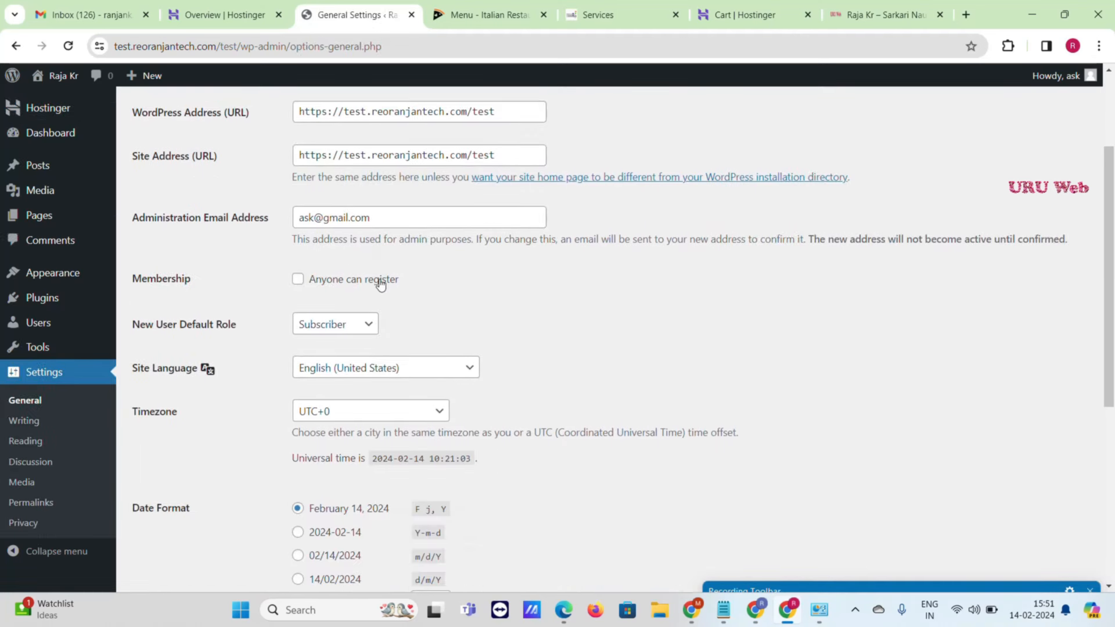
pyautogui.scroll(-1, 381, 285)
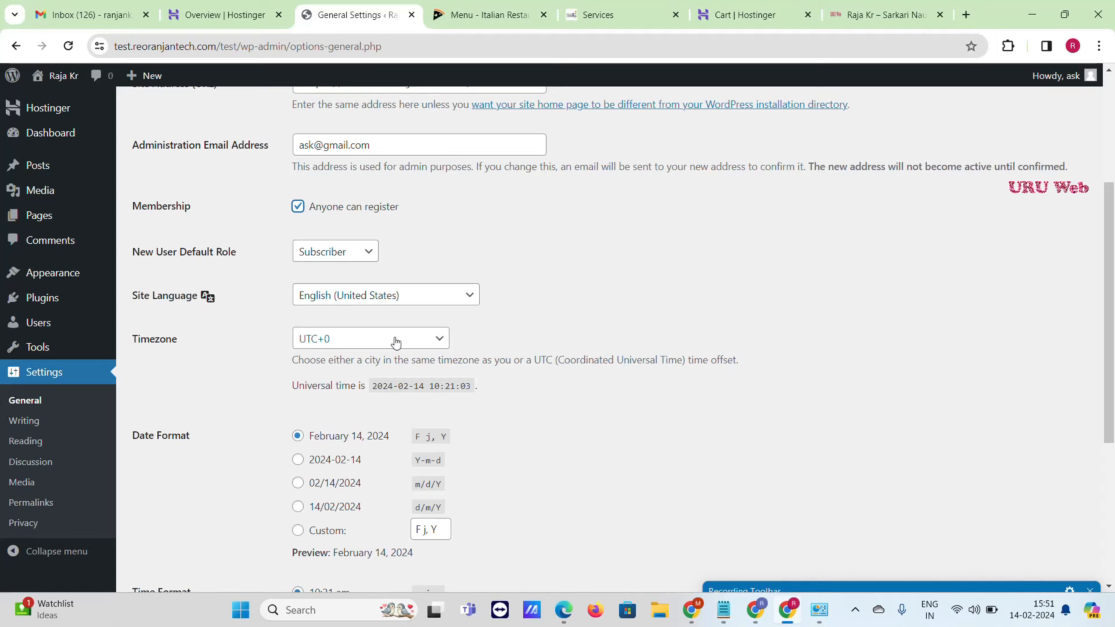
pyautogui.scroll(-1, 435, 336)
pyautogui.click(403, 274)
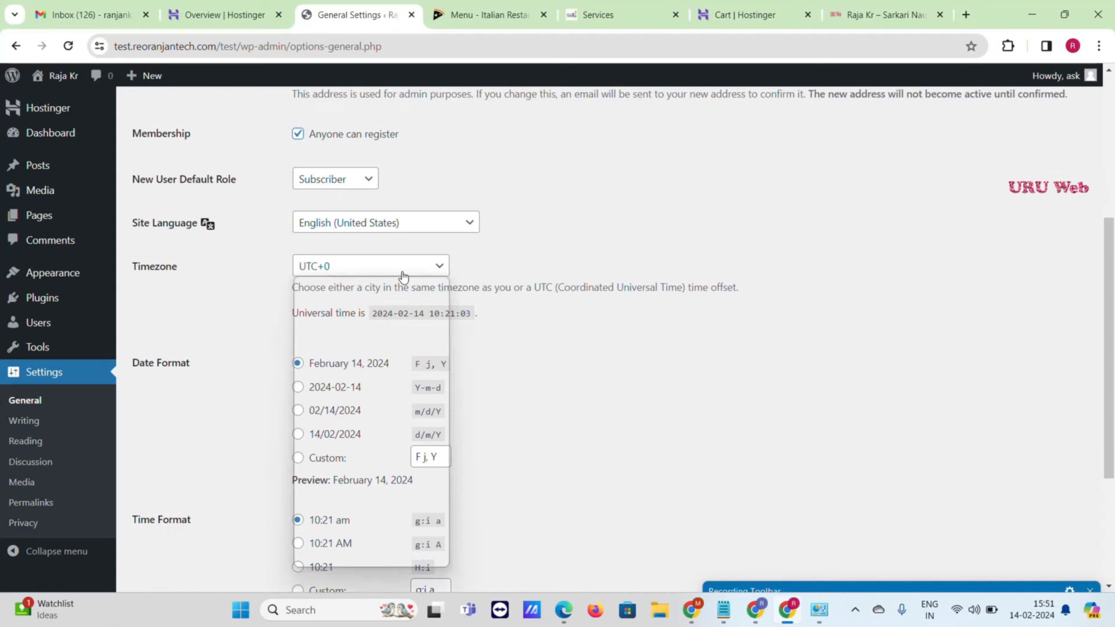
pyautogui.scroll(-6, 358, 423)
pyautogui.scroll(10, 359, 424)
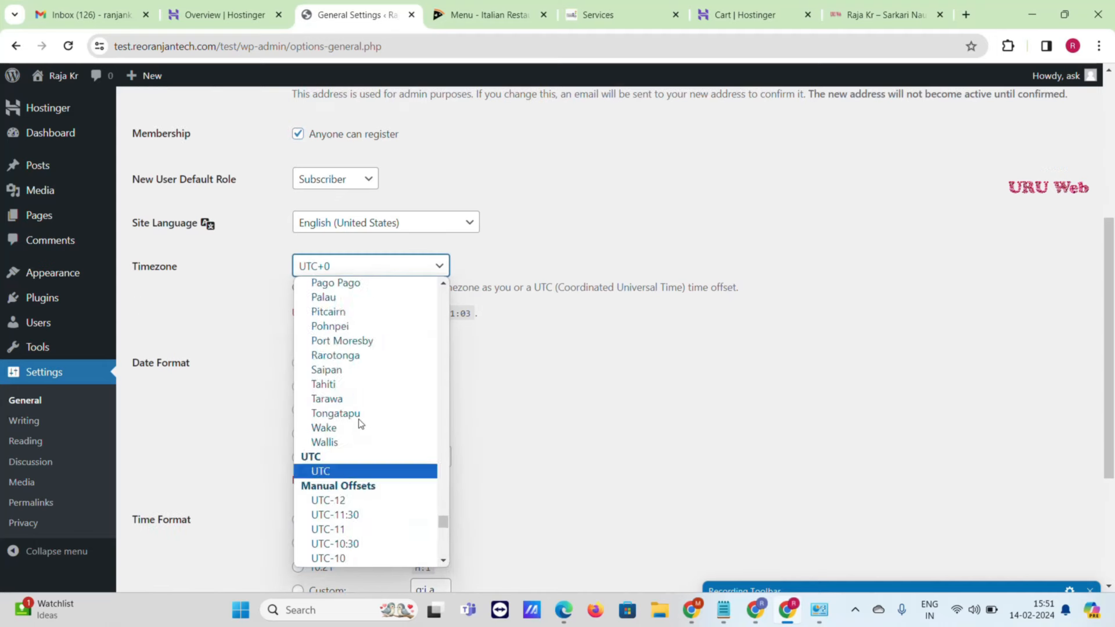
pyautogui.scroll(20, 361, 421)
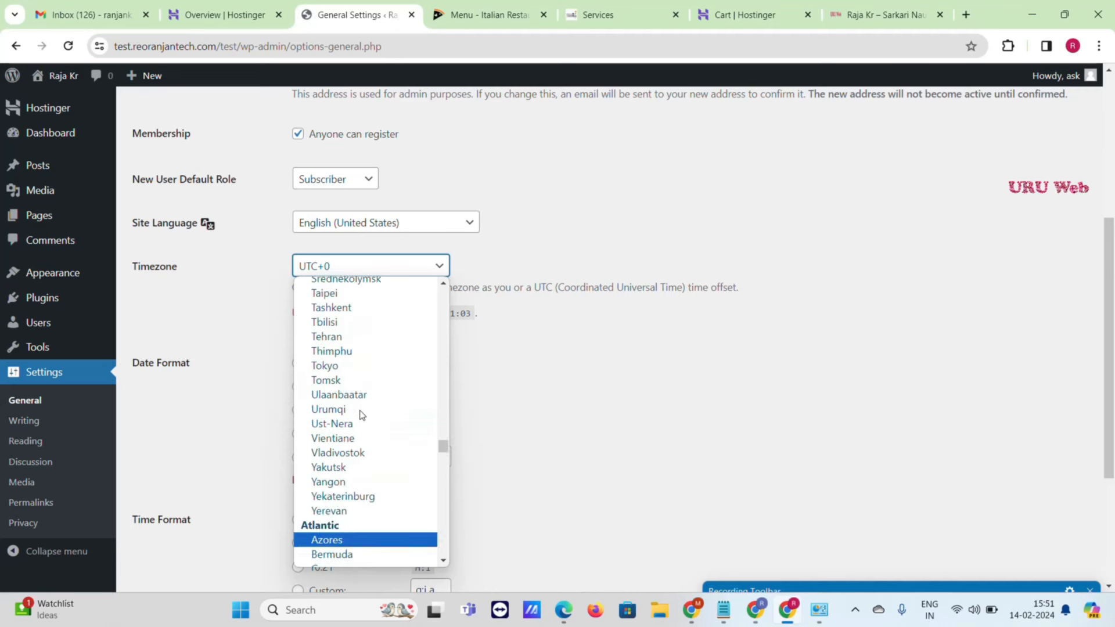
pyautogui.scroll(20, 363, 414)
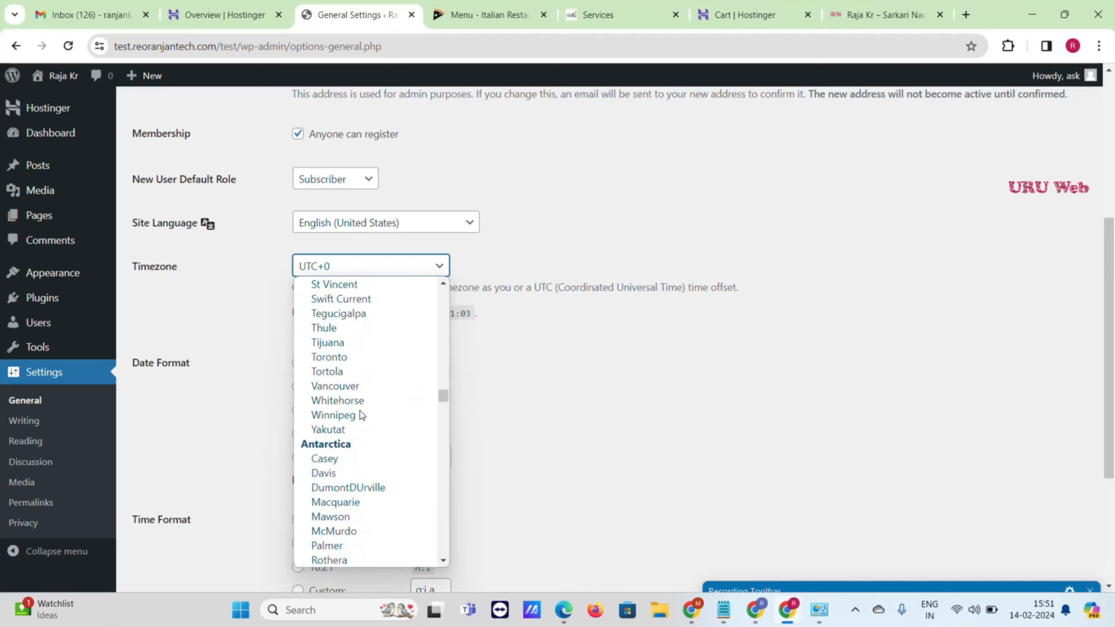
pyautogui.scroll(6, 362, 415)
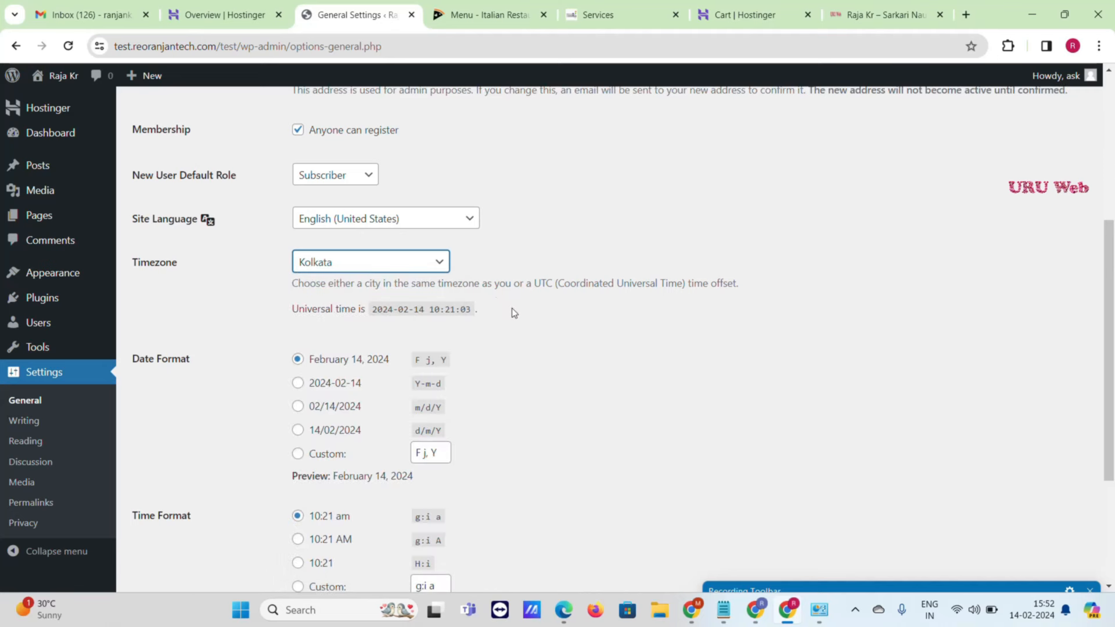
pyautogui.scroll(-4, 446, 358)
pyautogui.click(178, 525)
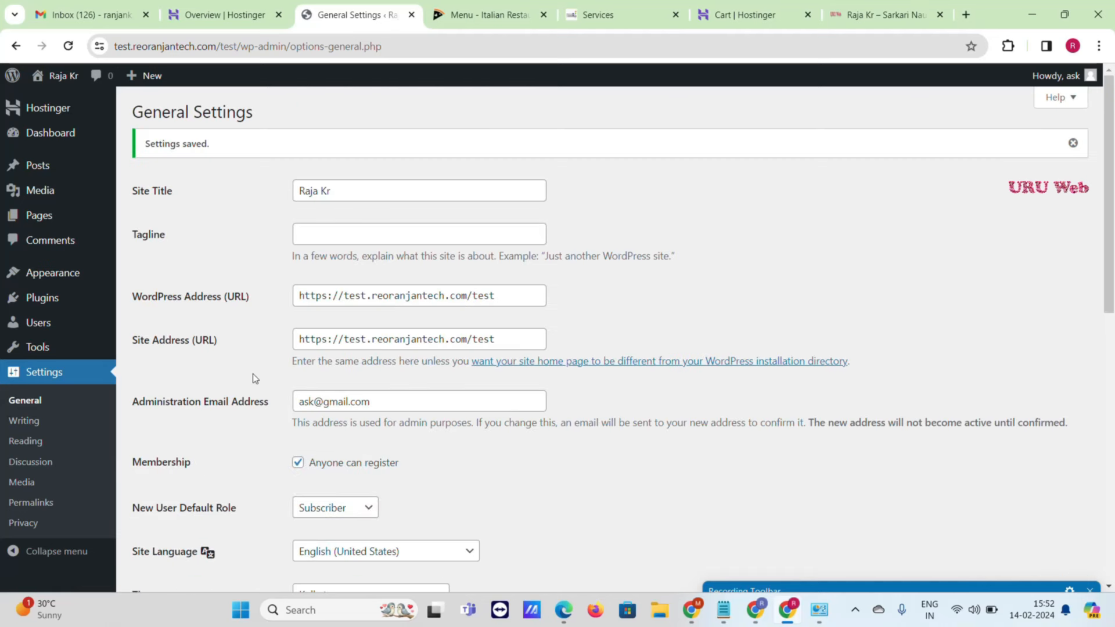
# - Switch permalinks to the Post name structure and save
pyautogui.click(39, 508)
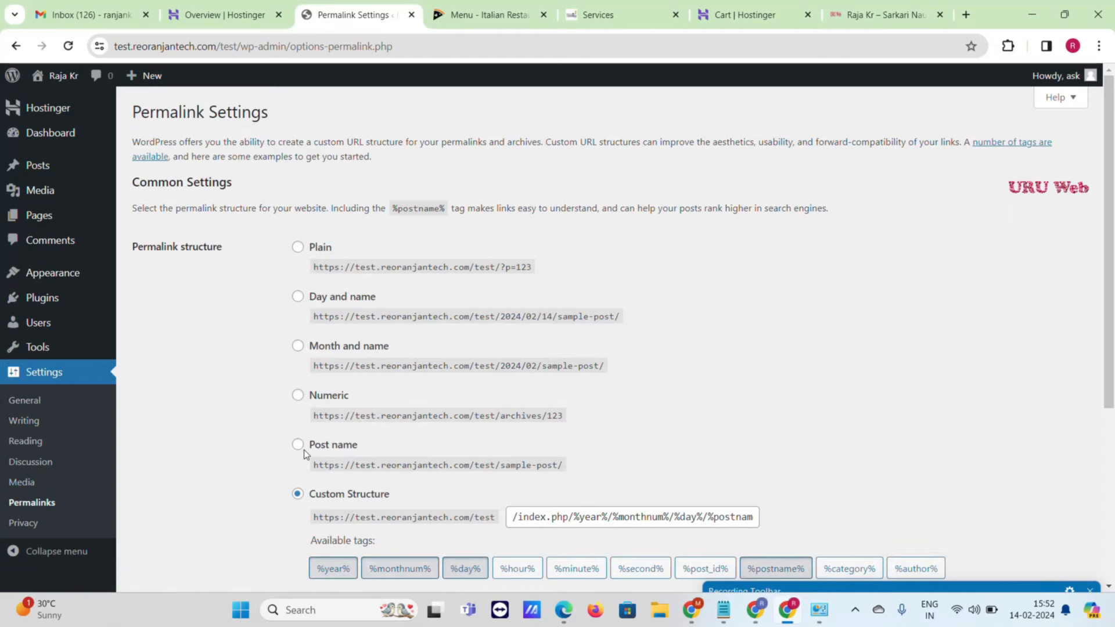
pyautogui.click(304, 448)
pyautogui.scroll(-5, 412, 368)
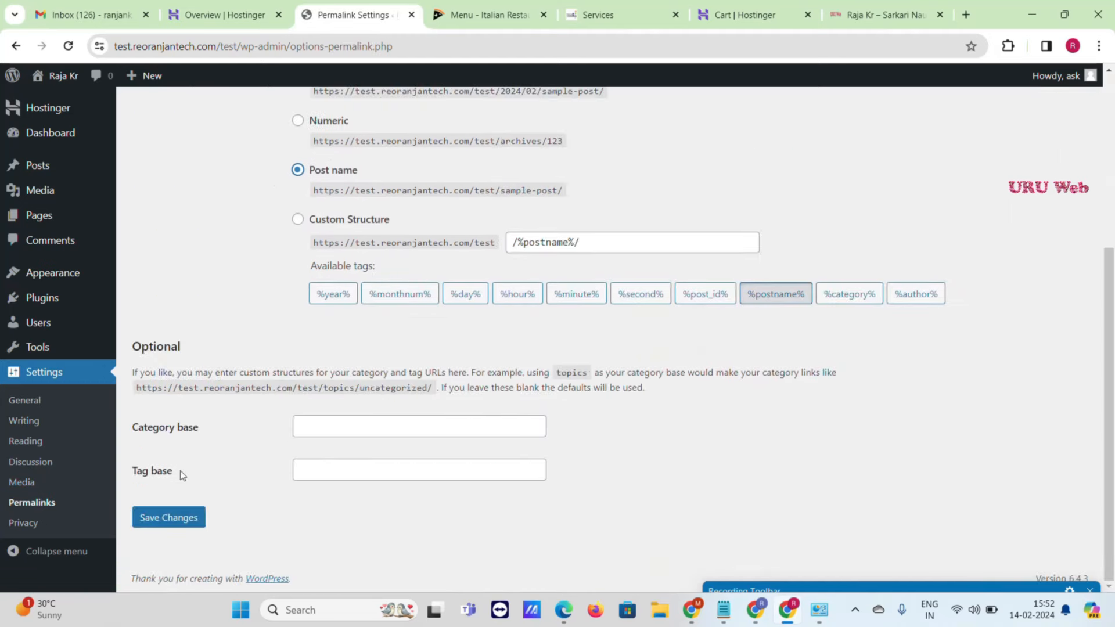
pyautogui.click(175, 516)
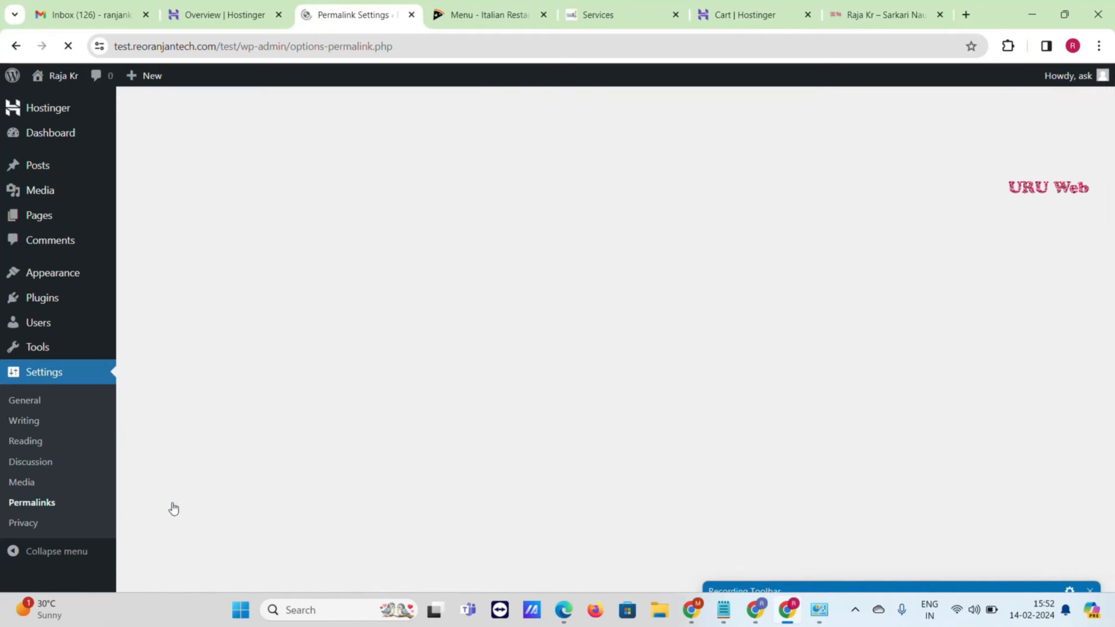
# - Open the live site via Visit Site in a new tab and scroll through it
pyautogui.moveTo(60, 79)
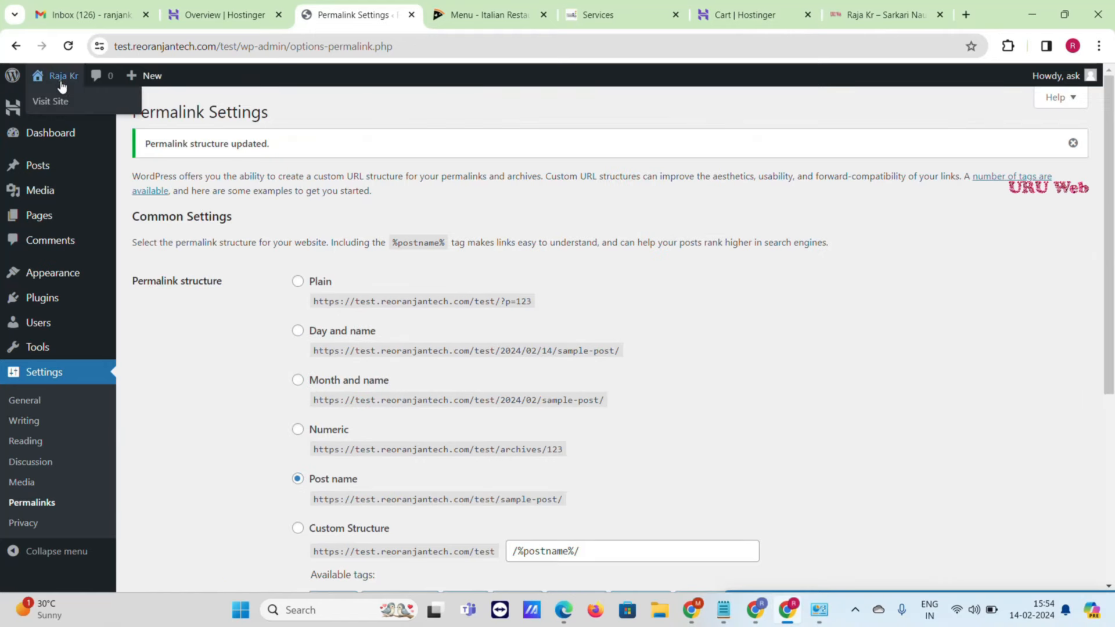
pyautogui.rightClick(52, 109)
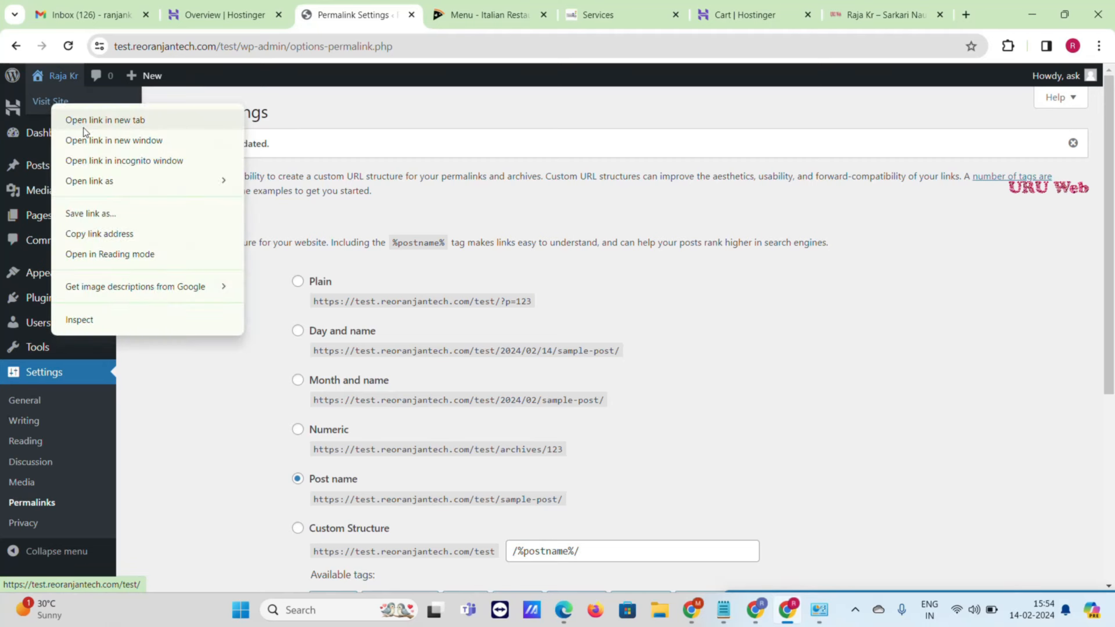
pyautogui.click(87, 116)
pyautogui.click(451, 5)
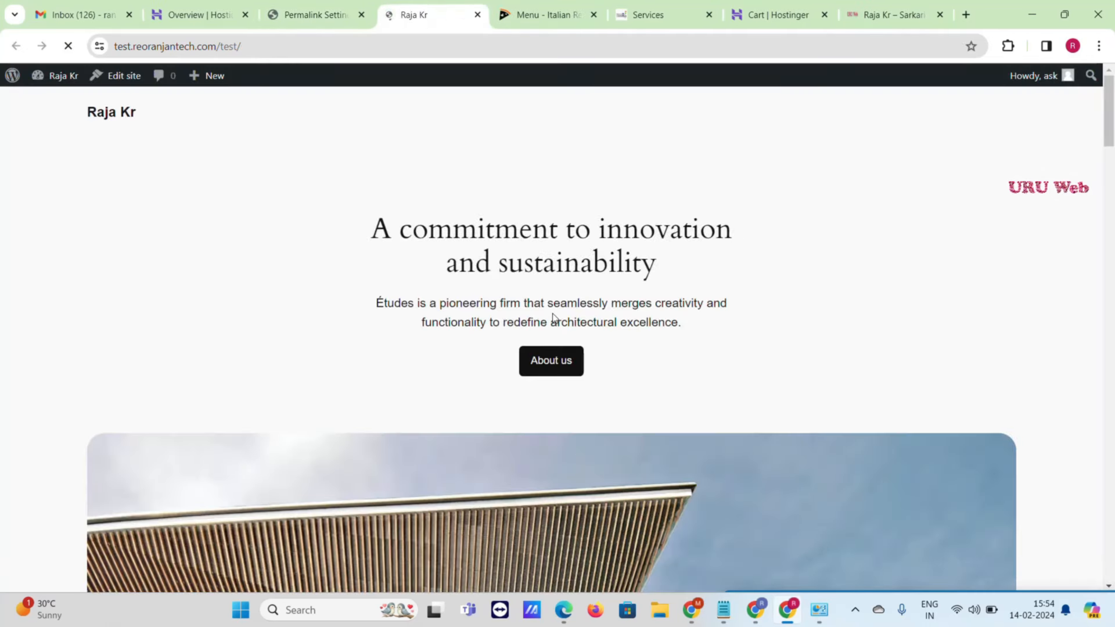
pyautogui.scroll(-15, 330, 257)
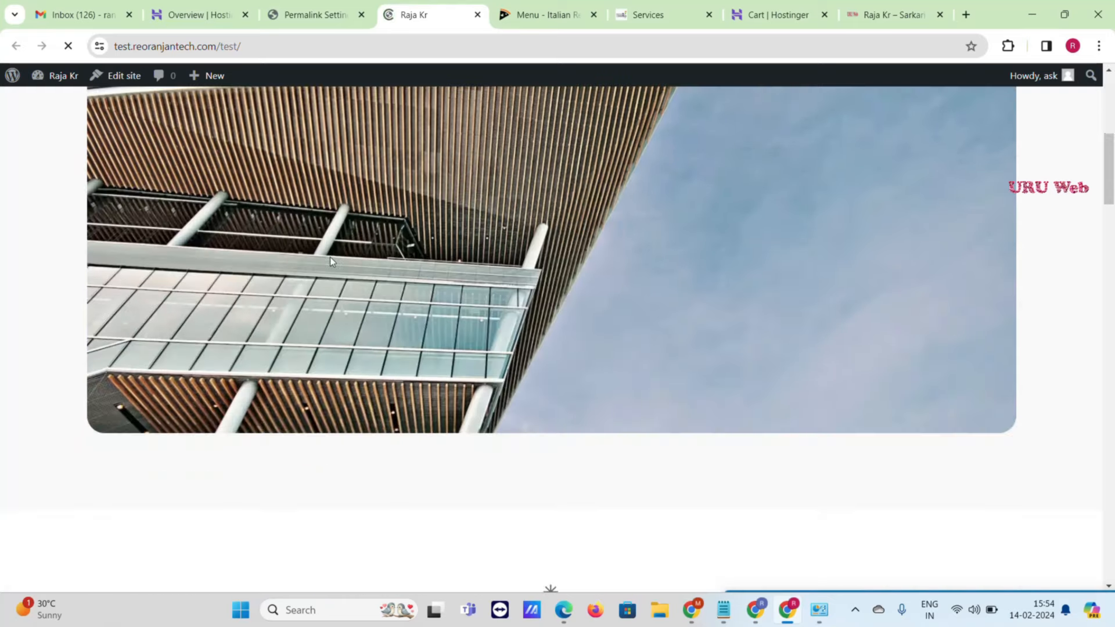
pyautogui.scroll(-15, 332, 265)
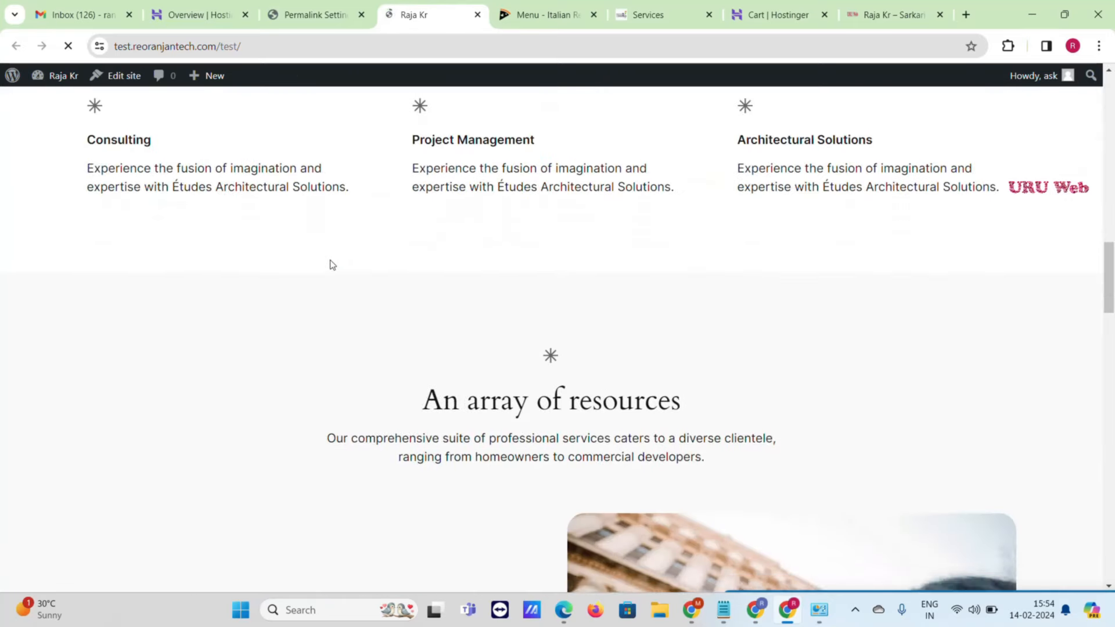
pyautogui.scroll(-5, 331, 265)
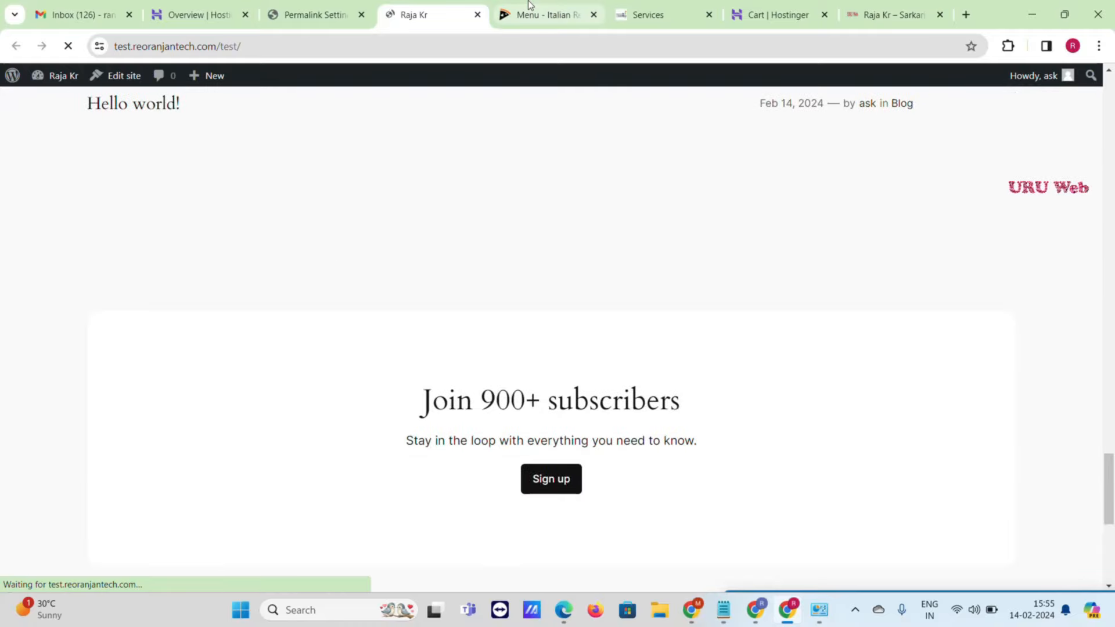
# - Glance at the restaurant demo's home page, then return to the Permalink Settings tab
pyautogui.hotkey('ctrl', 'Tab')
pyautogui.scroll(-20, 335, 286)
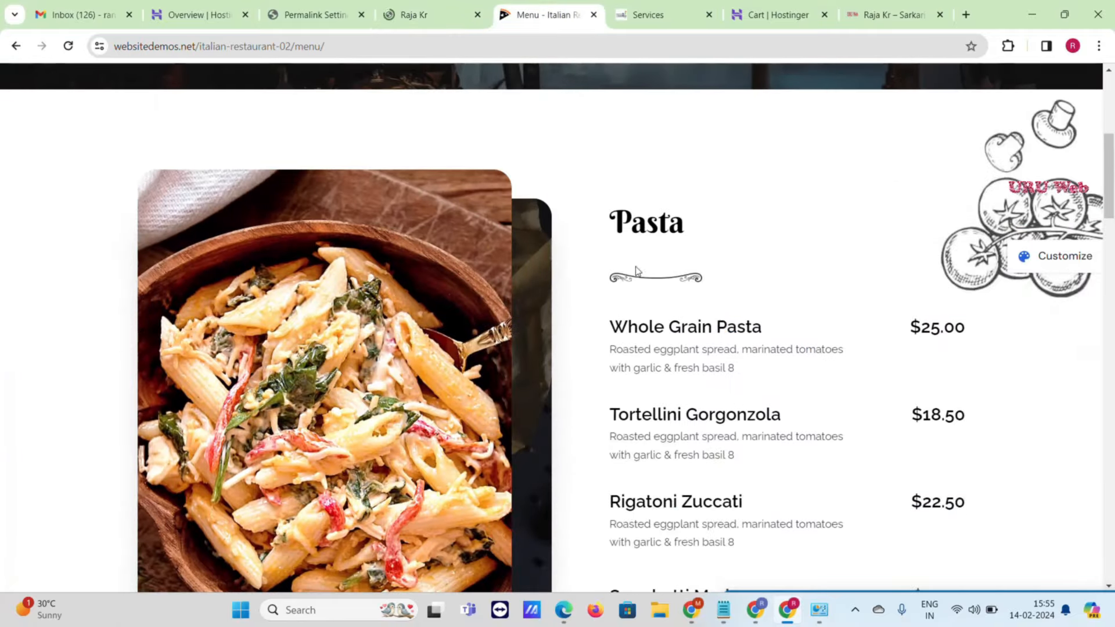
pyautogui.scroll(8, 432, 255)
pyautogui.scroll(10, 432, 256)
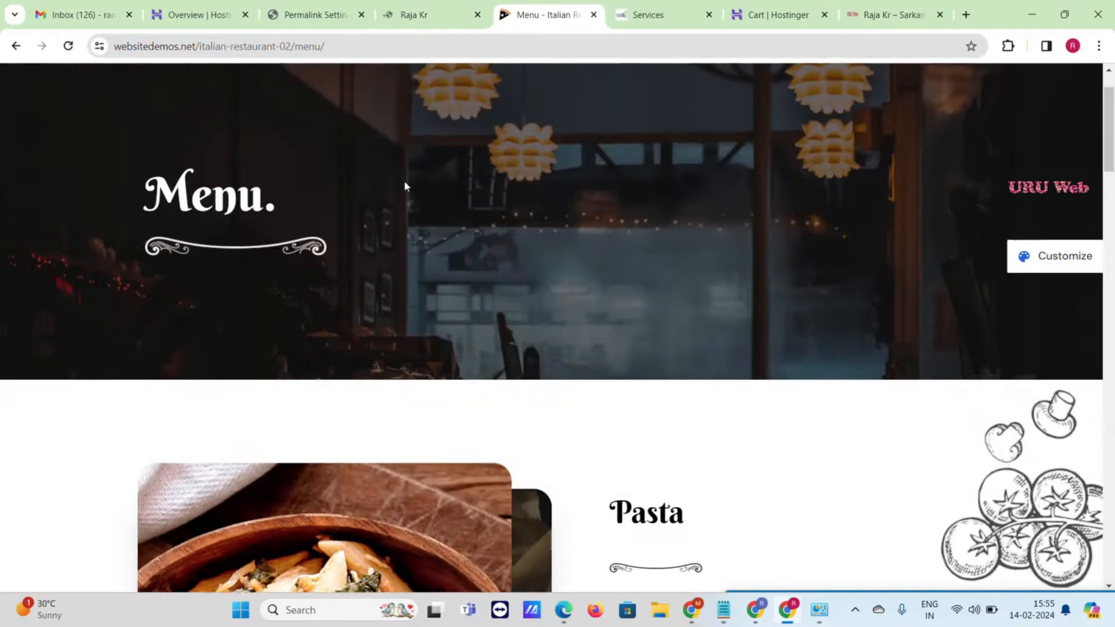
pyautogui.click(175, 99)
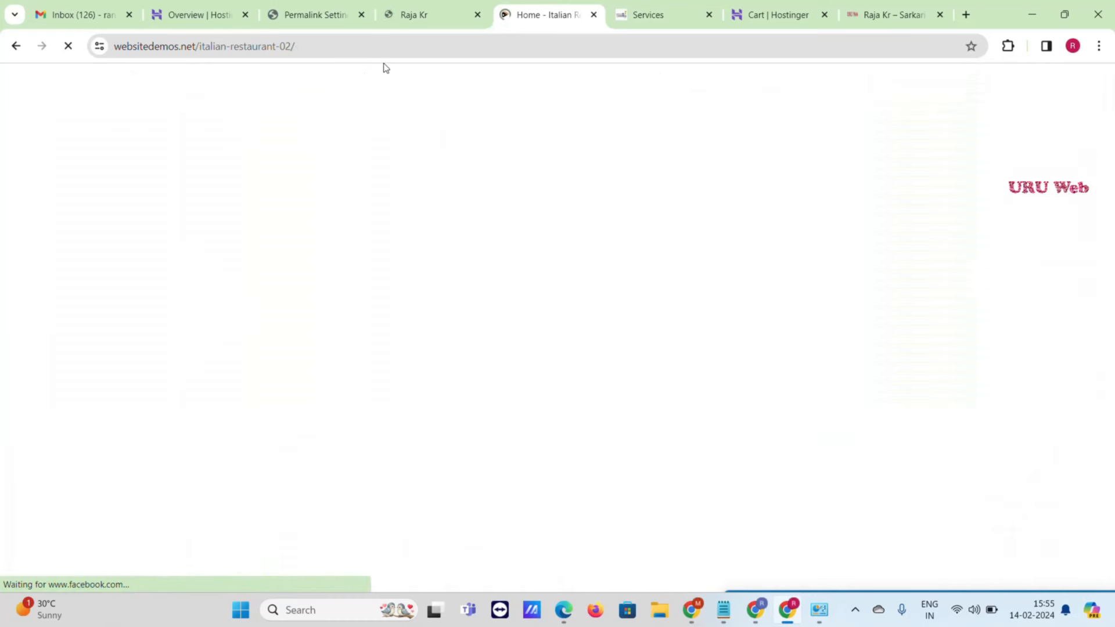
pyautogui.click(419, 13)
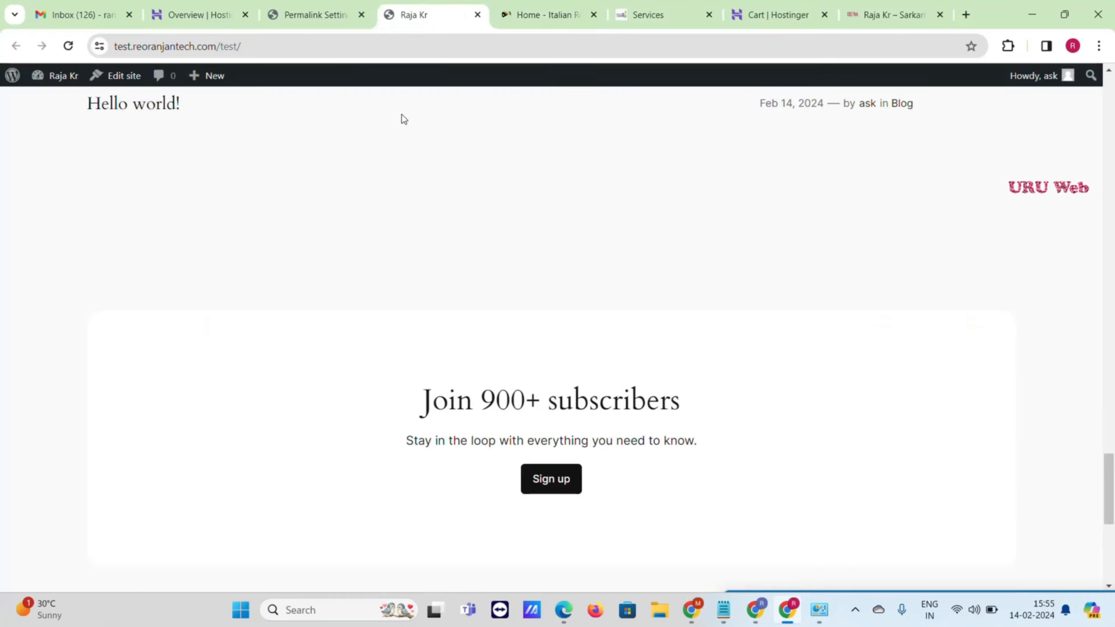
pyautogui.click(312, 13)
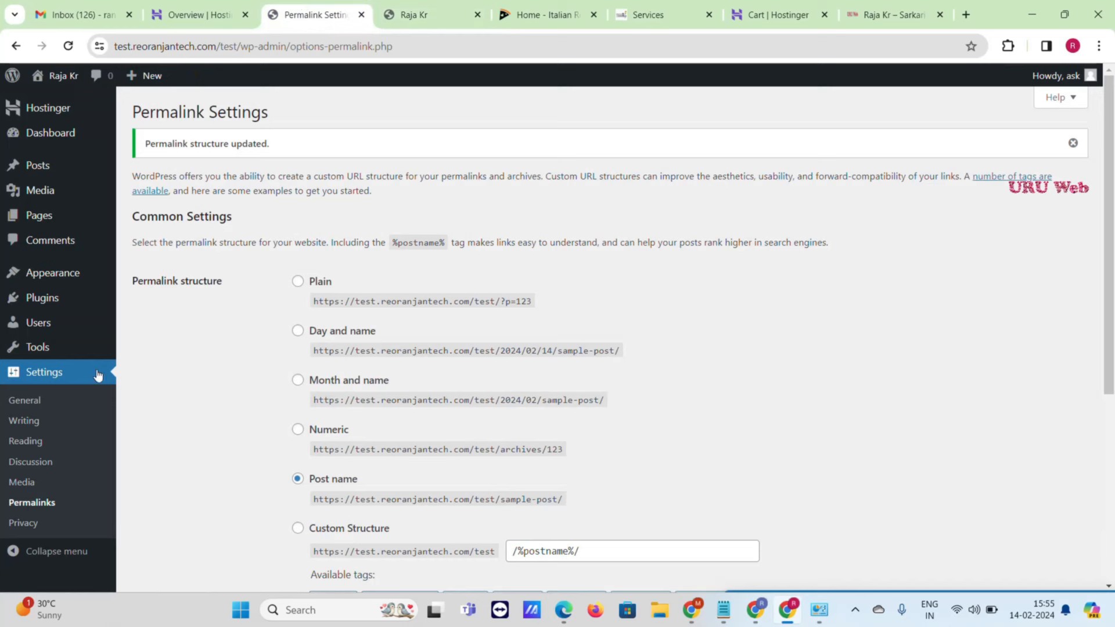
# - Install the Astra theme from the Add New themes page and activate it
pyautogui.moveTo(41, 274)
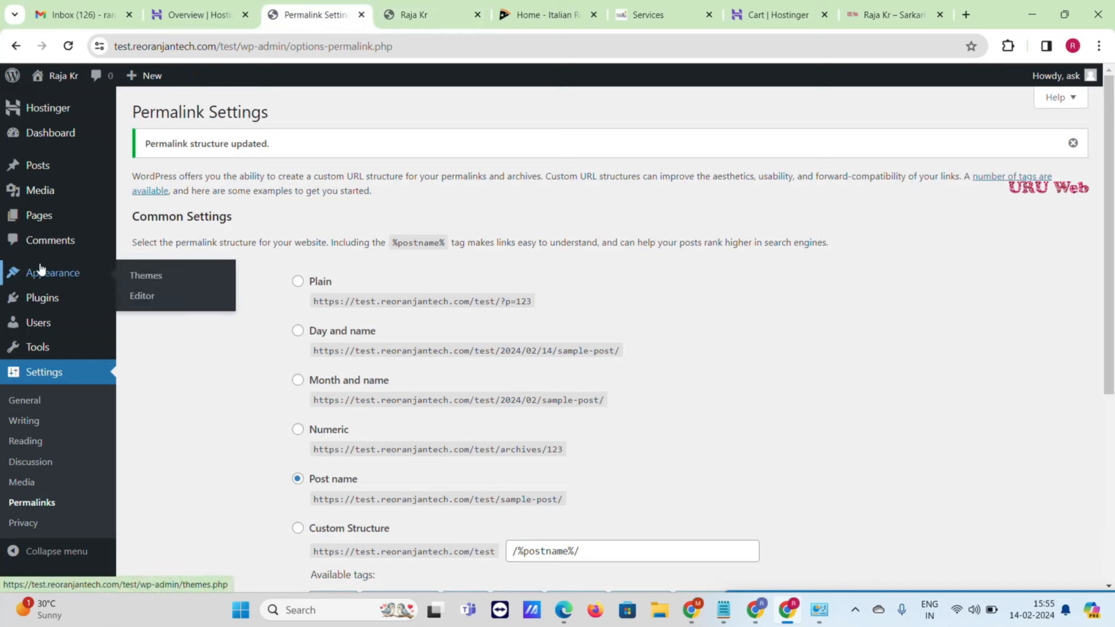
pyautogui.click(161, 279)
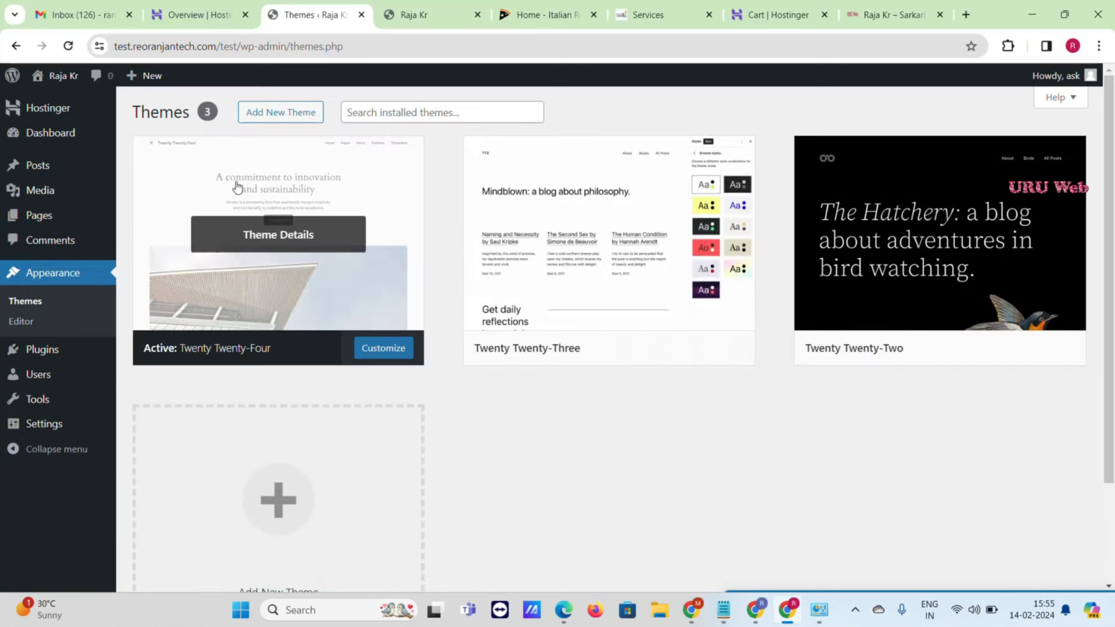
pyautogui.click(277, 120)
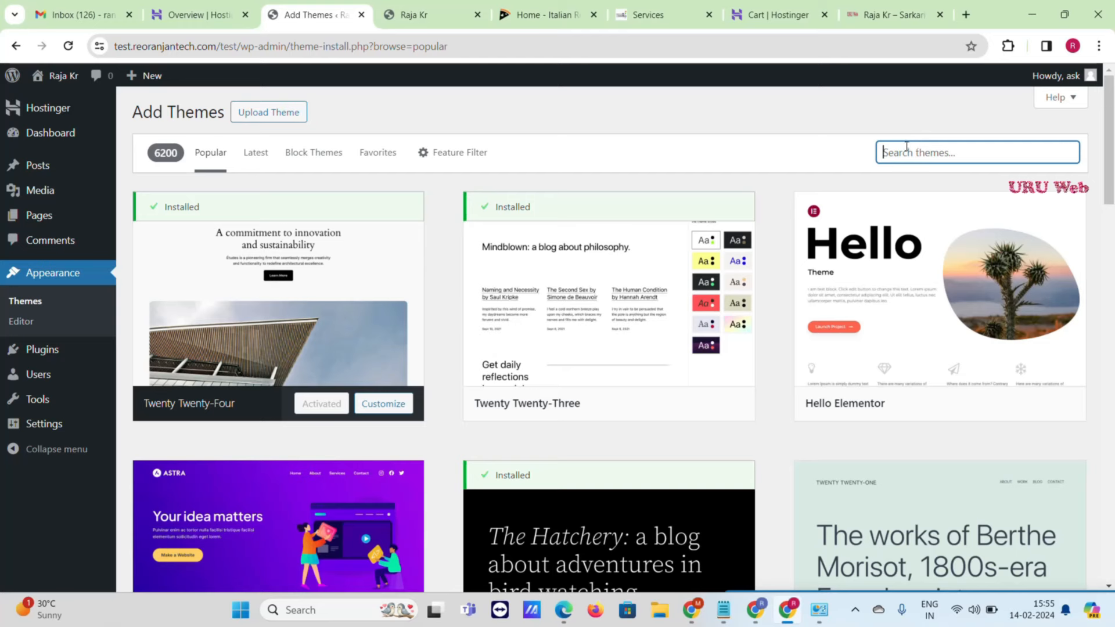
pyautogui.scroll(-2, 349, 424)
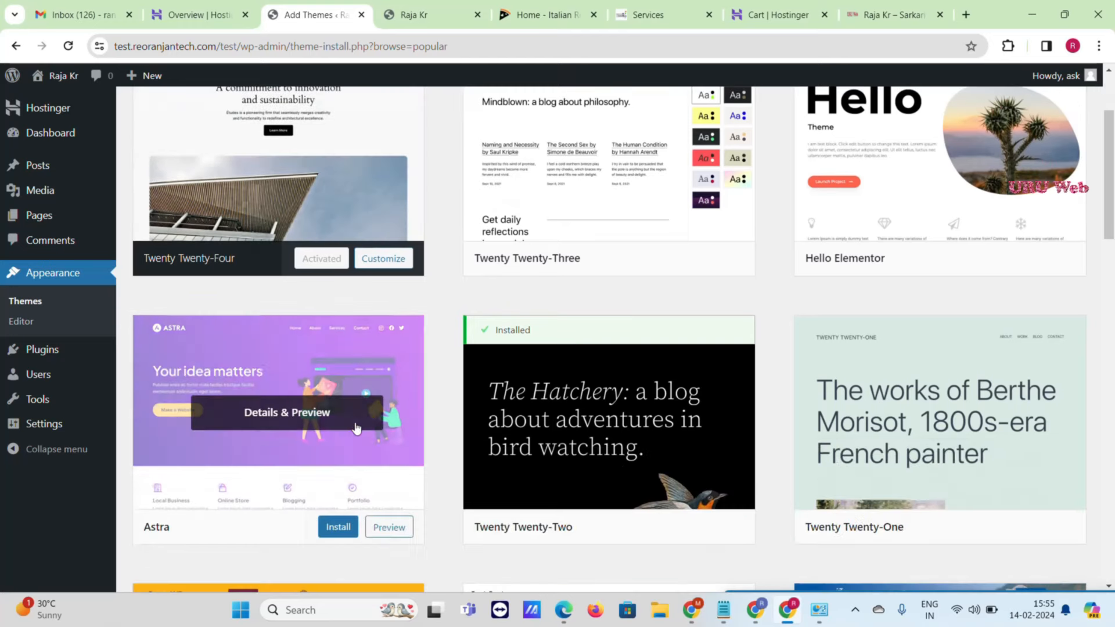
pyautogui.scroll(-1, 337, 444)
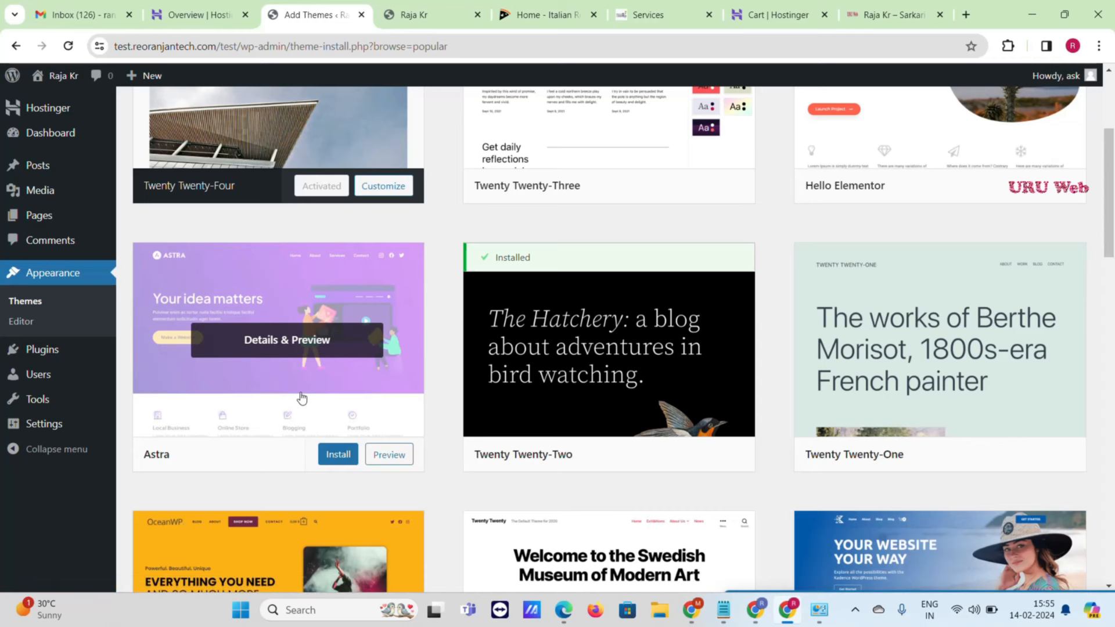
pyautogui.scroll(-1, 302, 400)
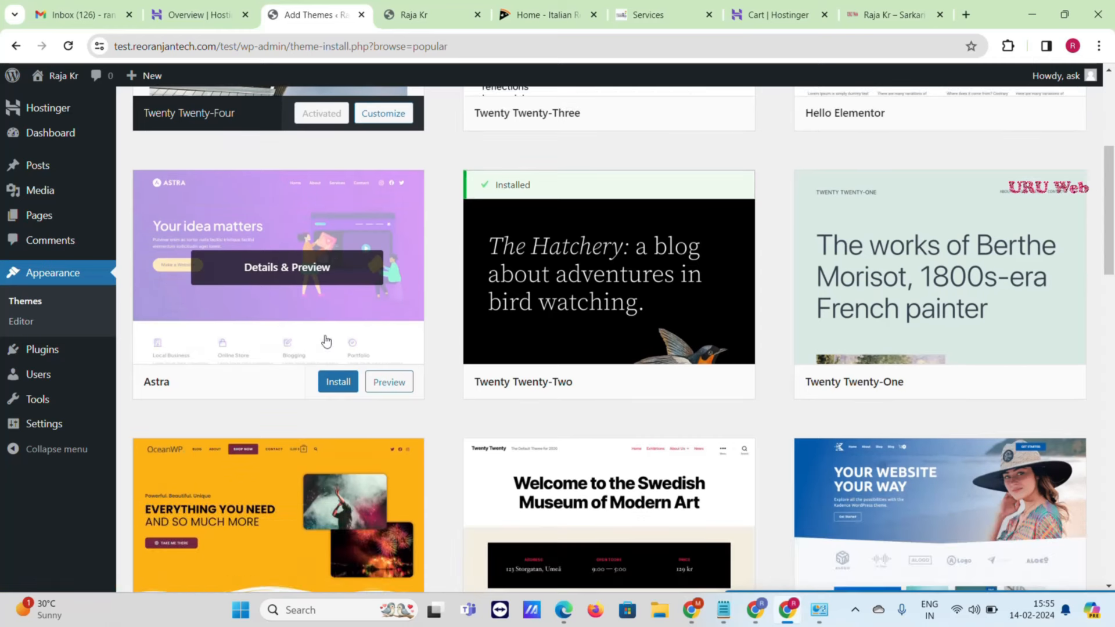
pyautogui.click(339, 383)
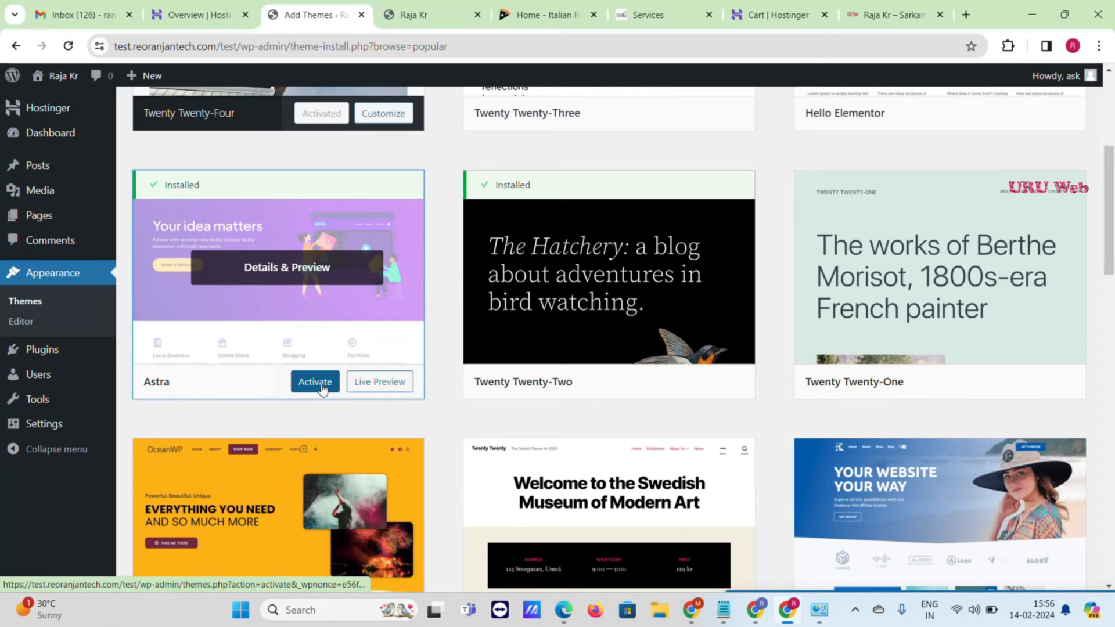
pyautogui.click(321, 385)
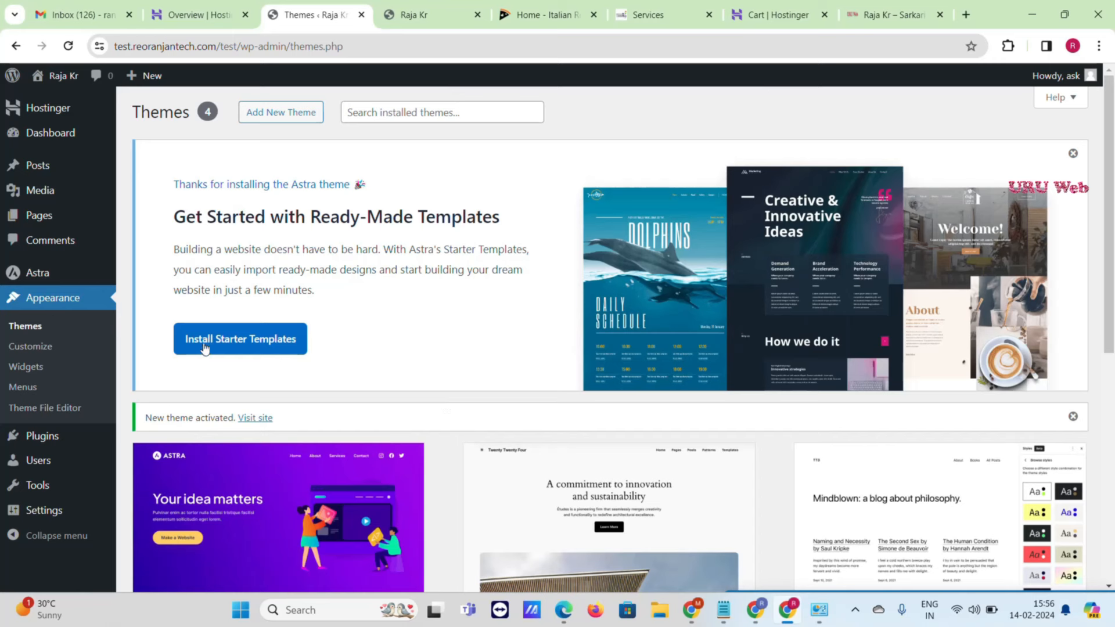
# - Install the Starter Templates plugin and open its templates library
pyautogui.click(261, 344)
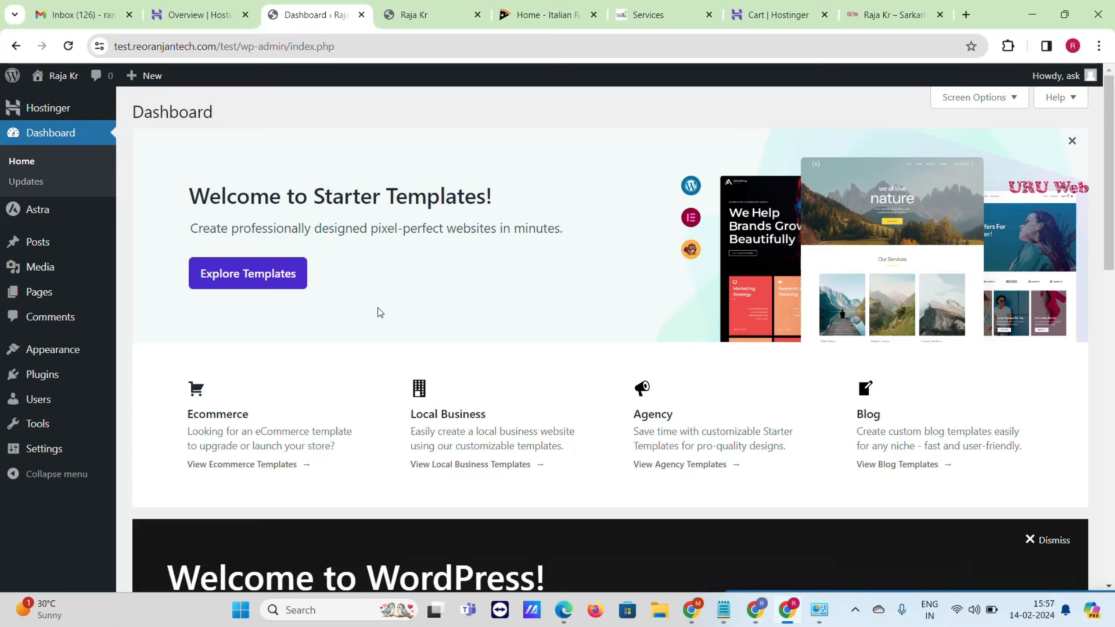
pyautogui.click(220, 284)
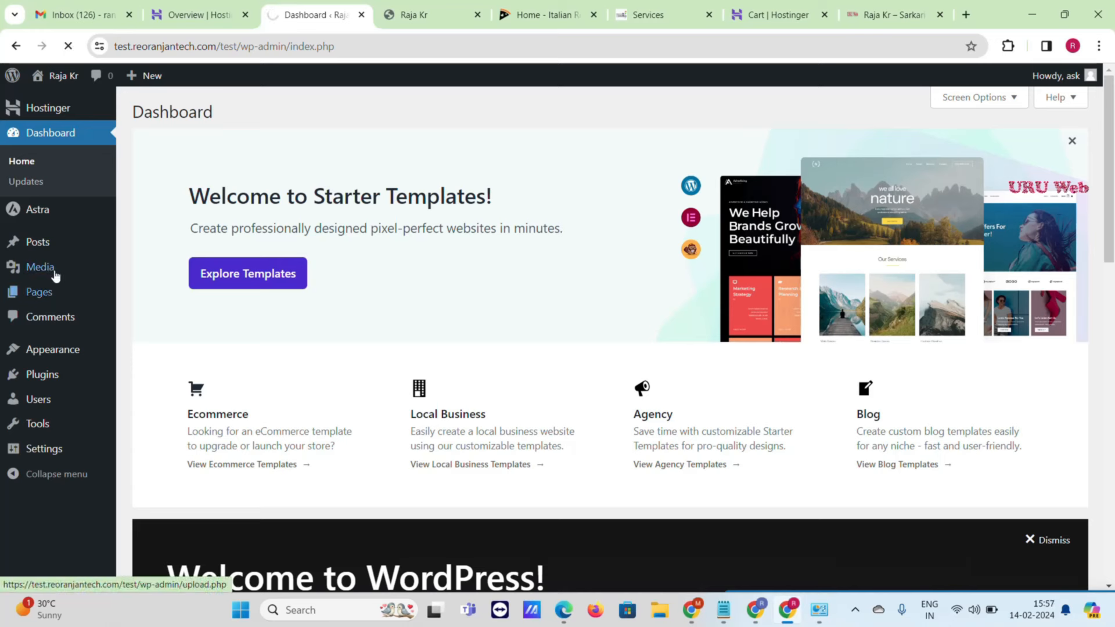
pyautogui.moveTo(36, 210)
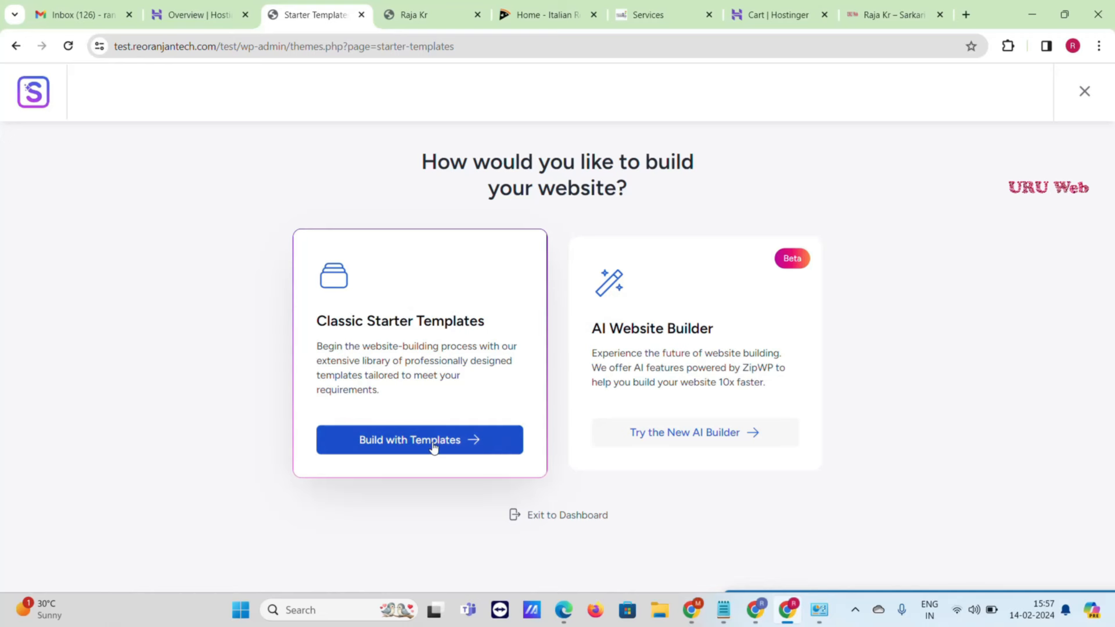
# - Choose classic templates with Elementor and search for 'italian restaurant'
pyautogui.click(470, 451)
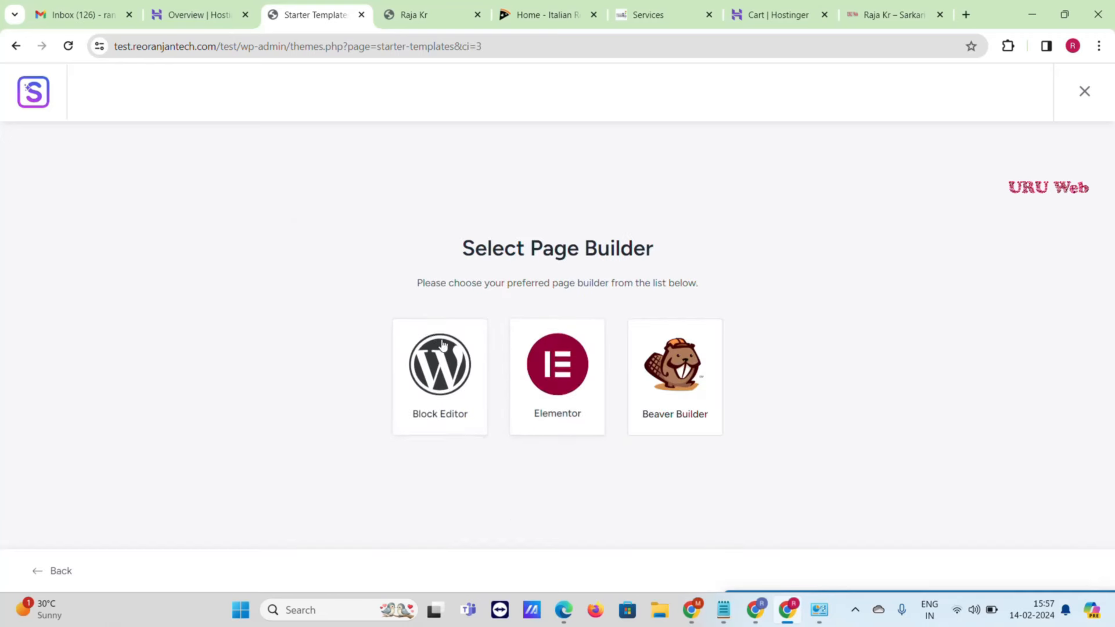
pyautogui.click(569, 380)
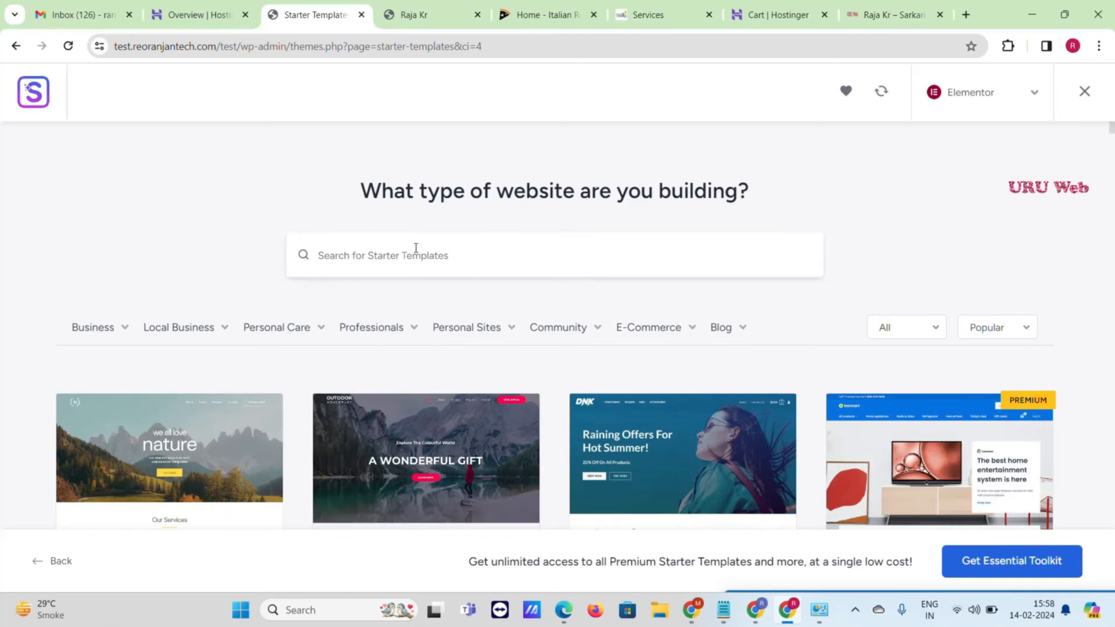
pyautogui.click(416, 248)
pyautogui.write('italian restaurant')
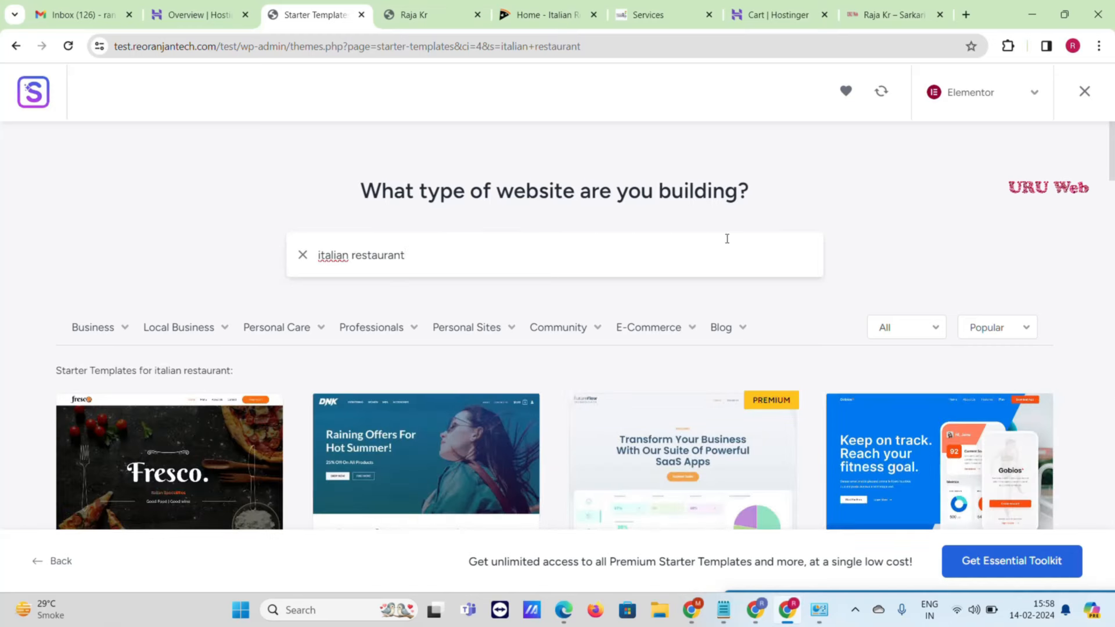
pyautogui.scroll(-1, 869, 241)
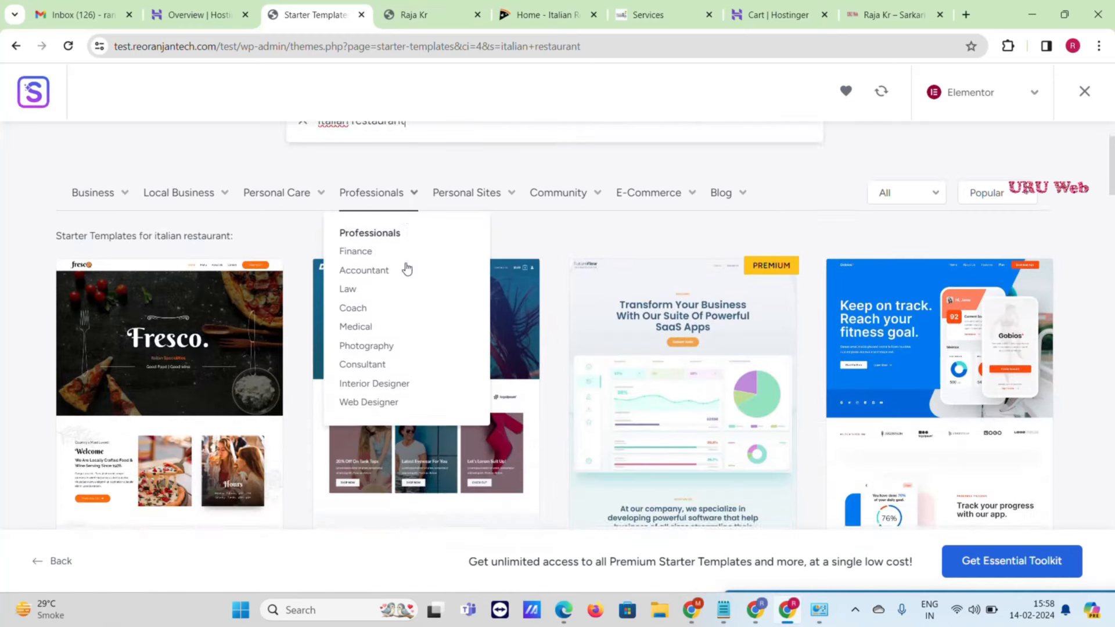
pyautogui.scroll(-3, 405, 270)
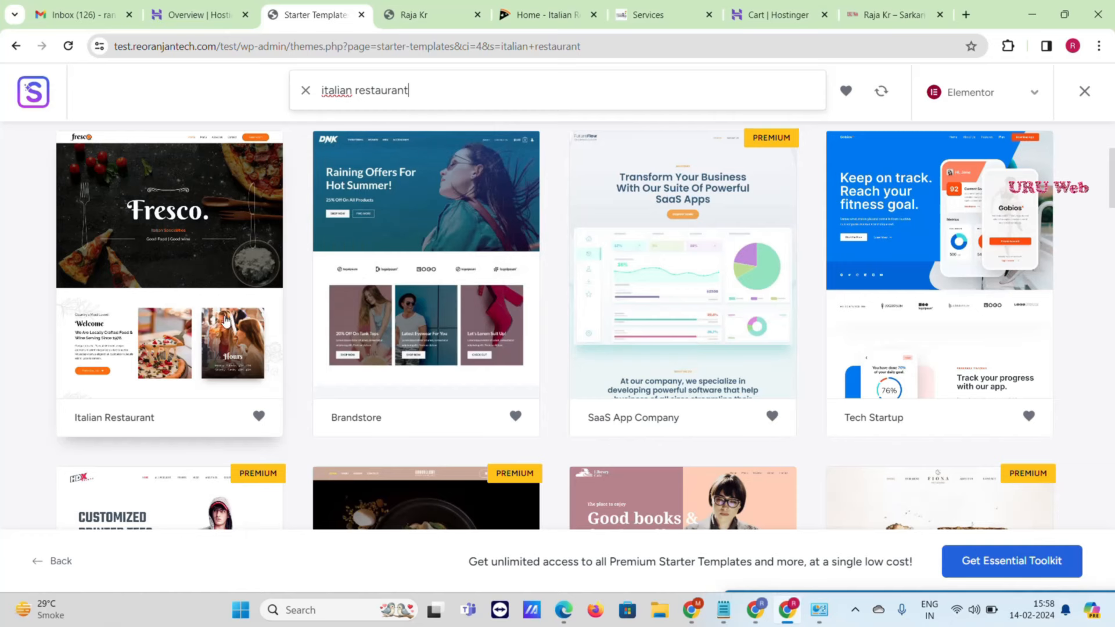
# - Pick the Italian Restaurant template, upload the URU Web logo and set its width to 124
pyautogui.click(174, 247)
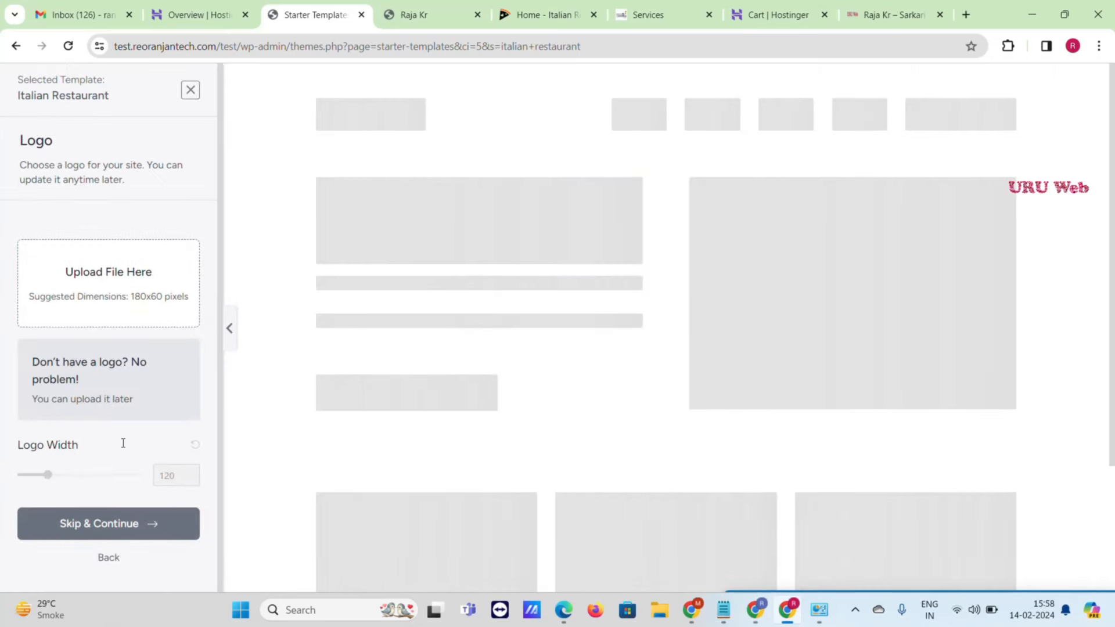
pyautogui.click(80, 287)
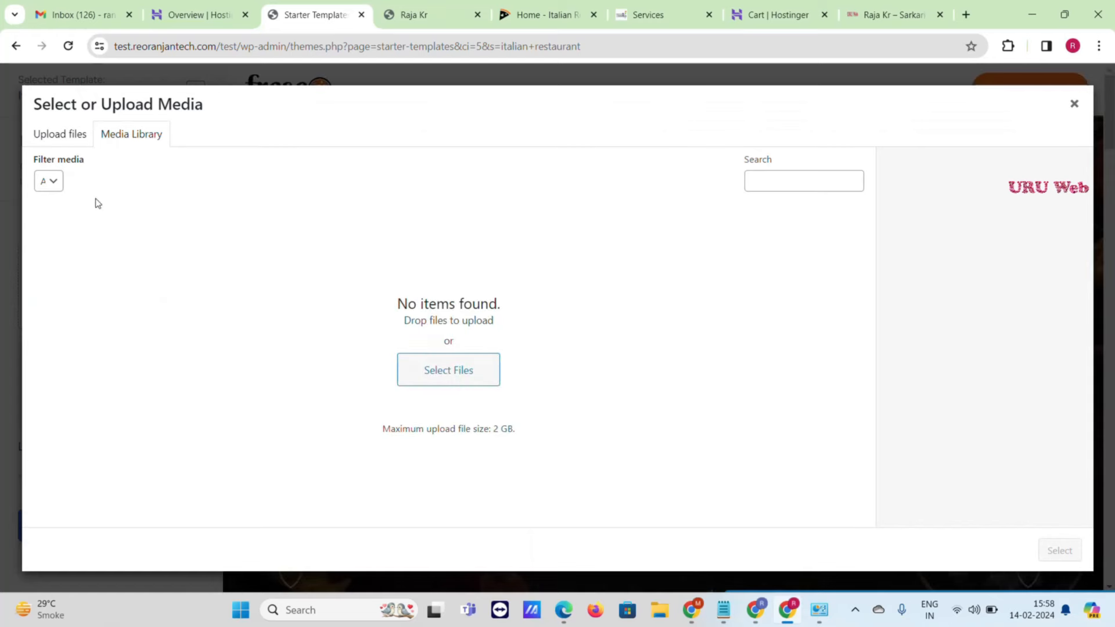
pyautogui.click(455, 377)
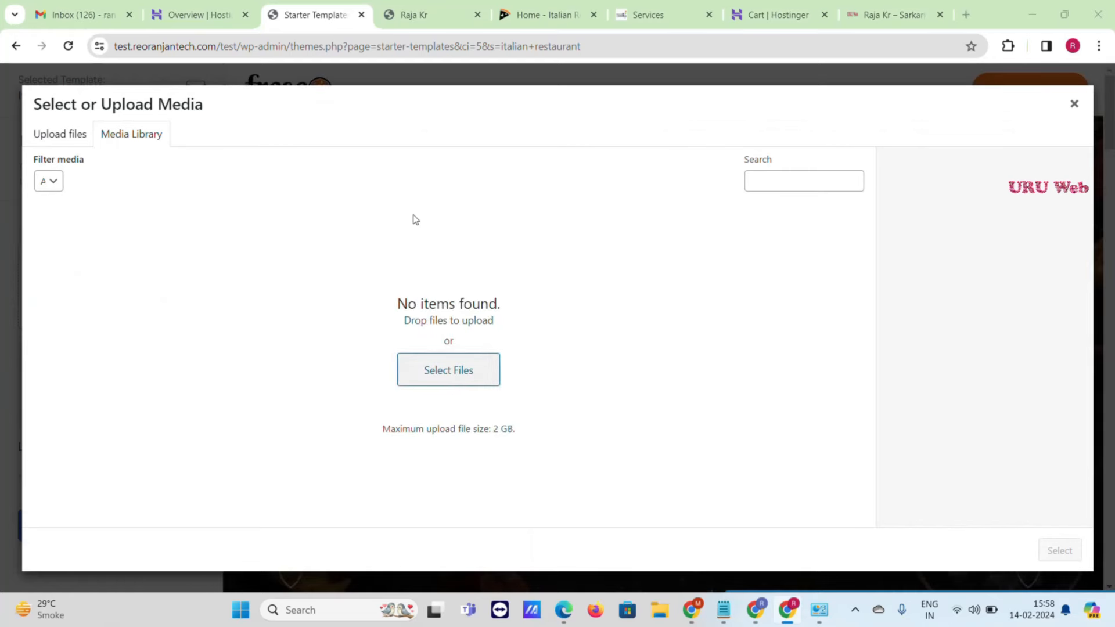
pyautogui.scroll(-15, 539, 272)
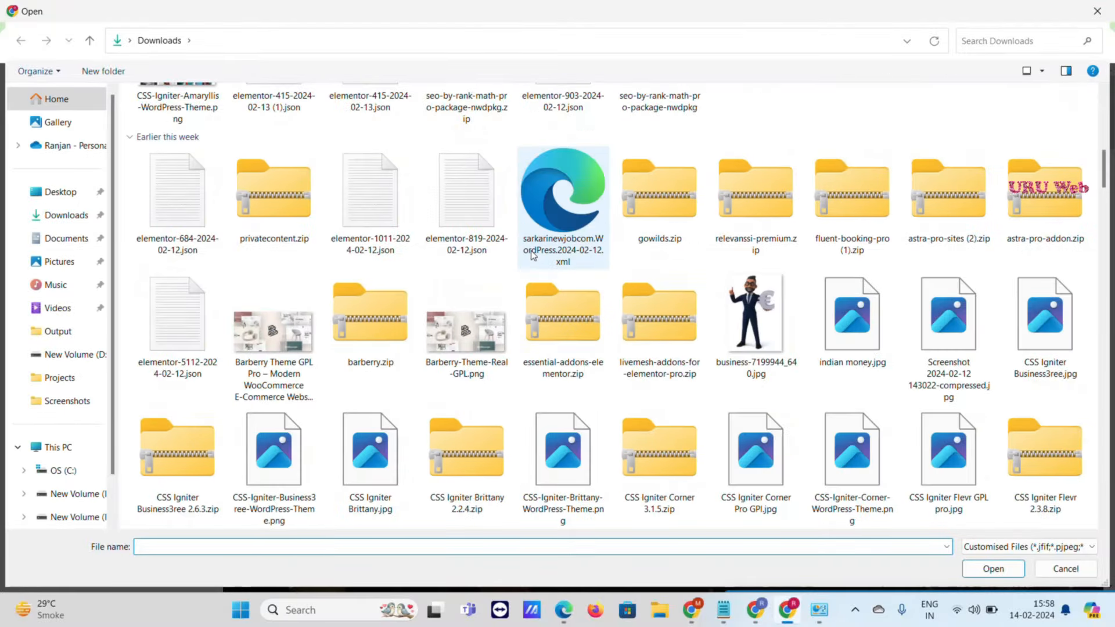
pyautogui.scroll(-20, 540, 285)
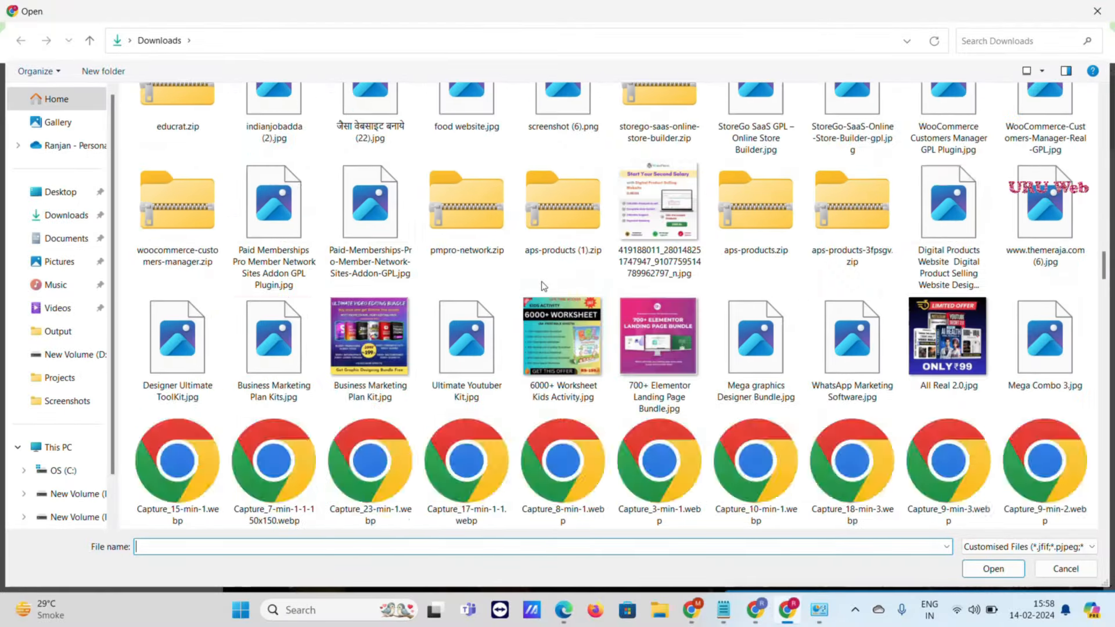
pyautogui.scroll(-12, 544, 302)
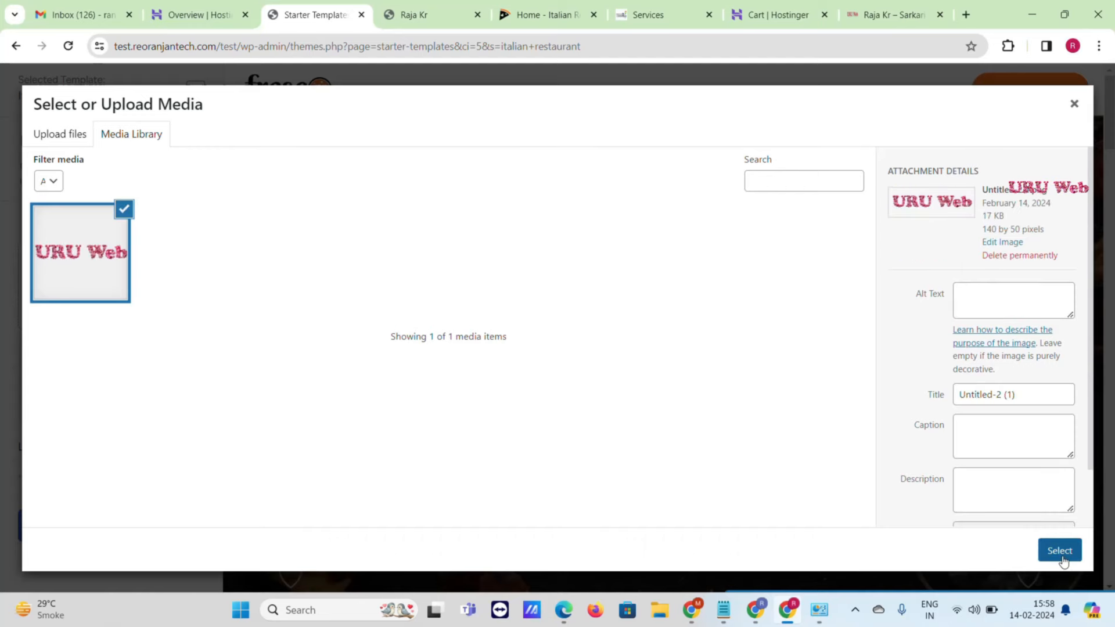
pyautogui.click(1060, 551)
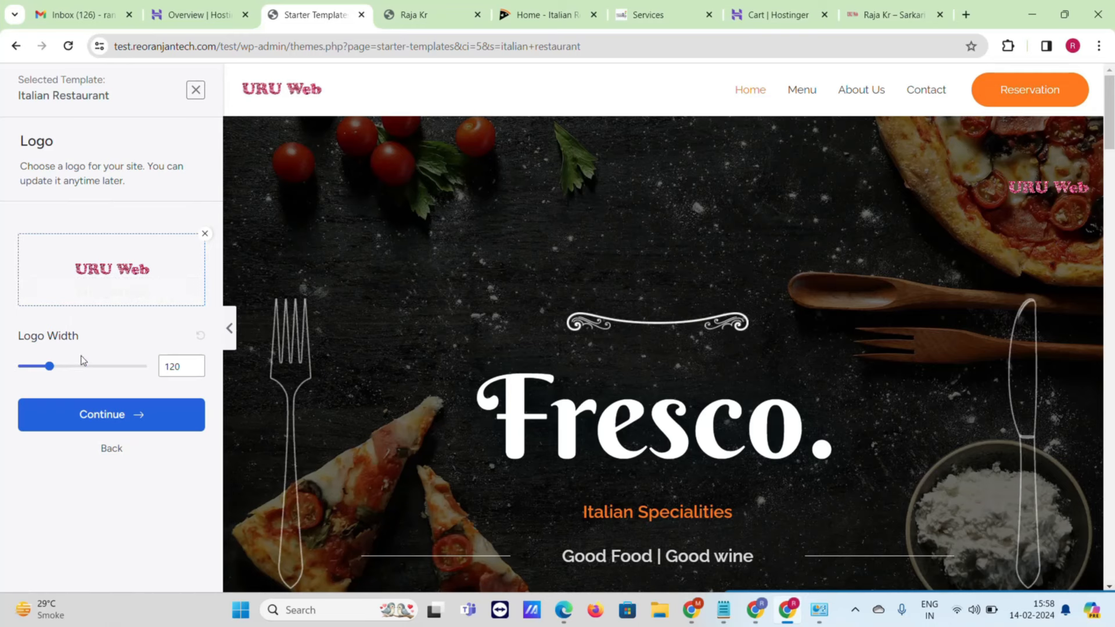
pyautogui.moveTo(50, 368)
pyautogui.mouseDown()
pyautogui.moveTo(40, 367)
pyautogui.moveTo(53, 370)
pyautogui.mouseUp()
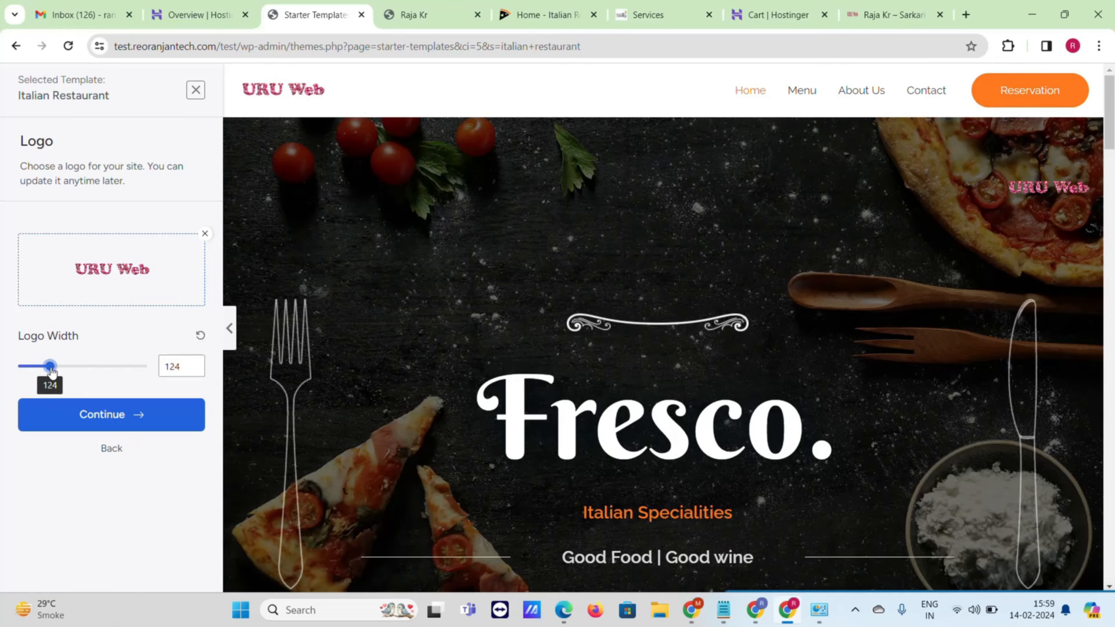
# - Preview the pink and orange palettes, then apply the blue palette and continue
pyautogui.click(129, 418)
pyautogui.scroll(-1, 103, 281)
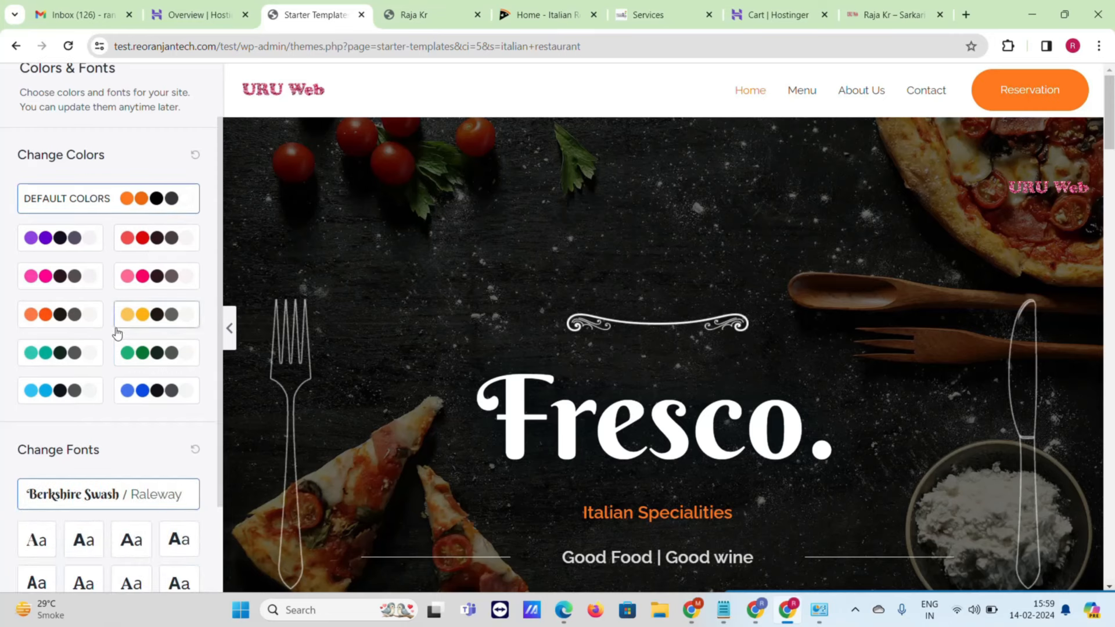
pyautogui.click(64, 278)
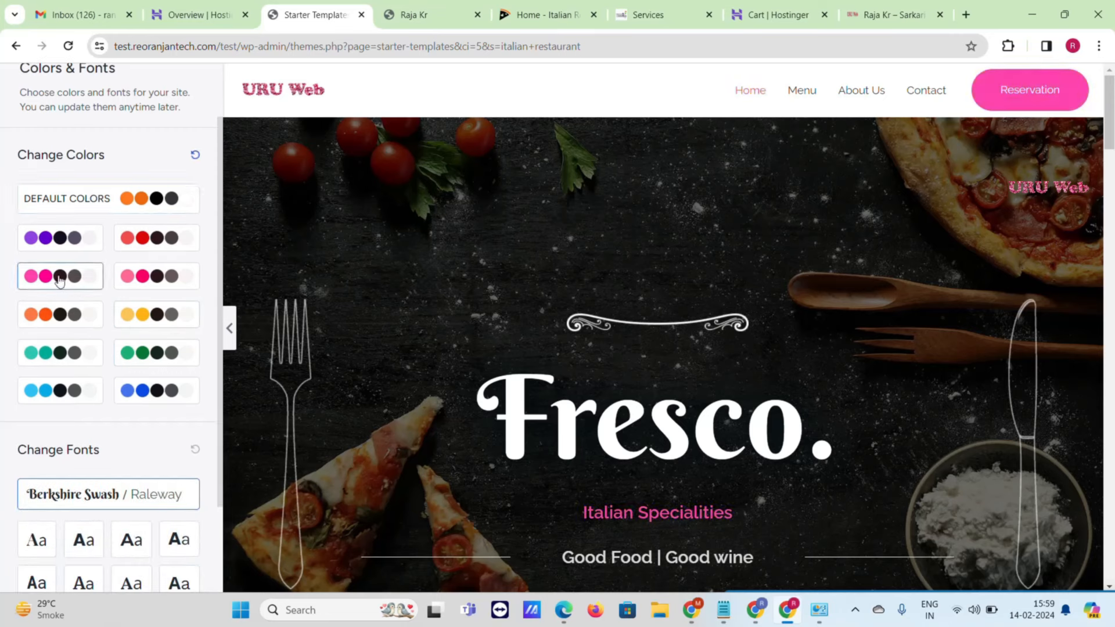
pyautogui.scroll(-2, 46, 281)
pyautogui.click(63, 198)
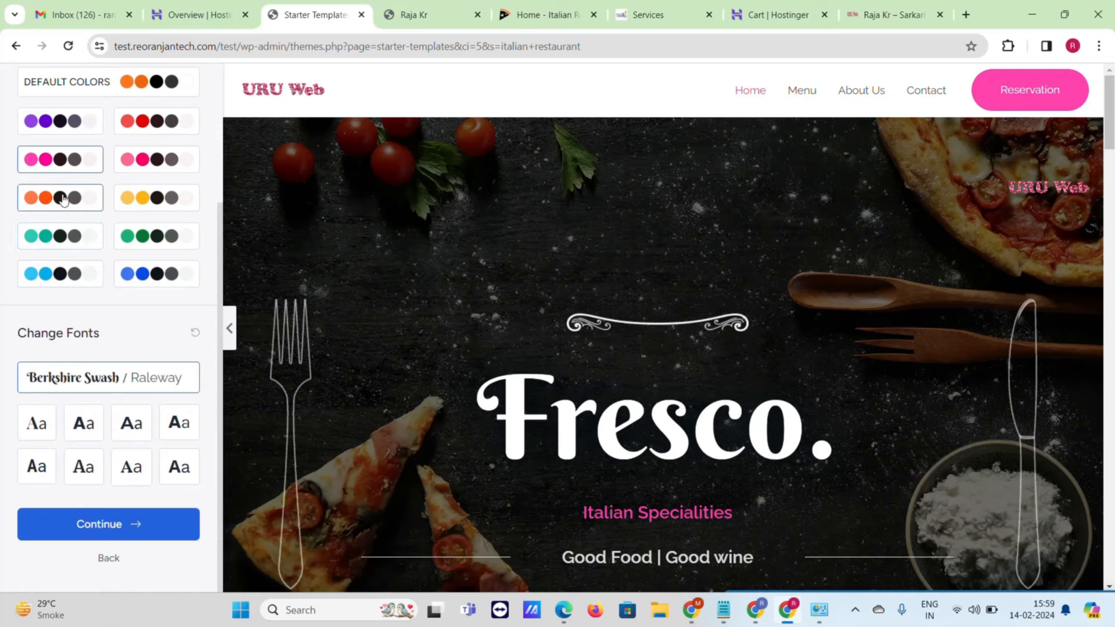
pyautogui.click(58, 271)
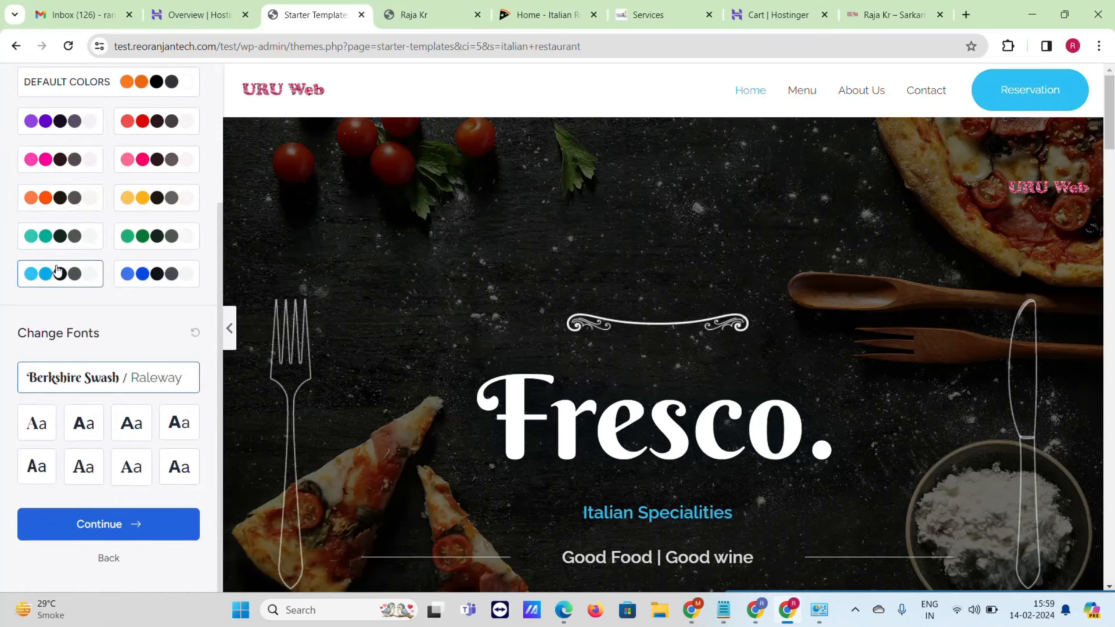
pyautogui.click(141, 524)
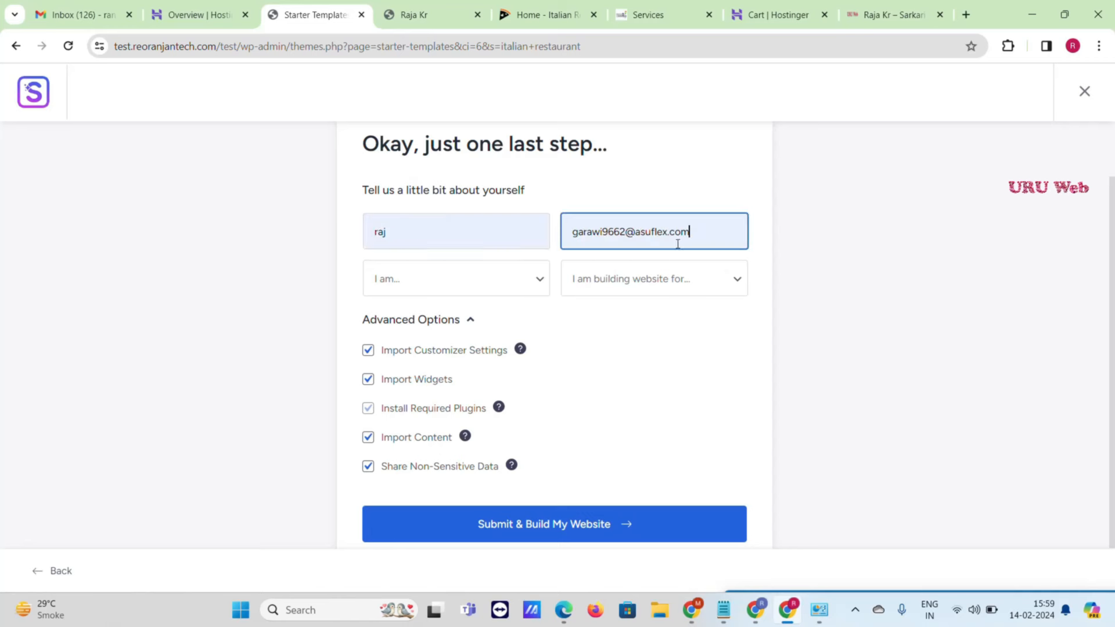
# - Set experience to Beginner and purpose to Myself/My Company, then submit to build the site
pyautogui.click(495, 289)
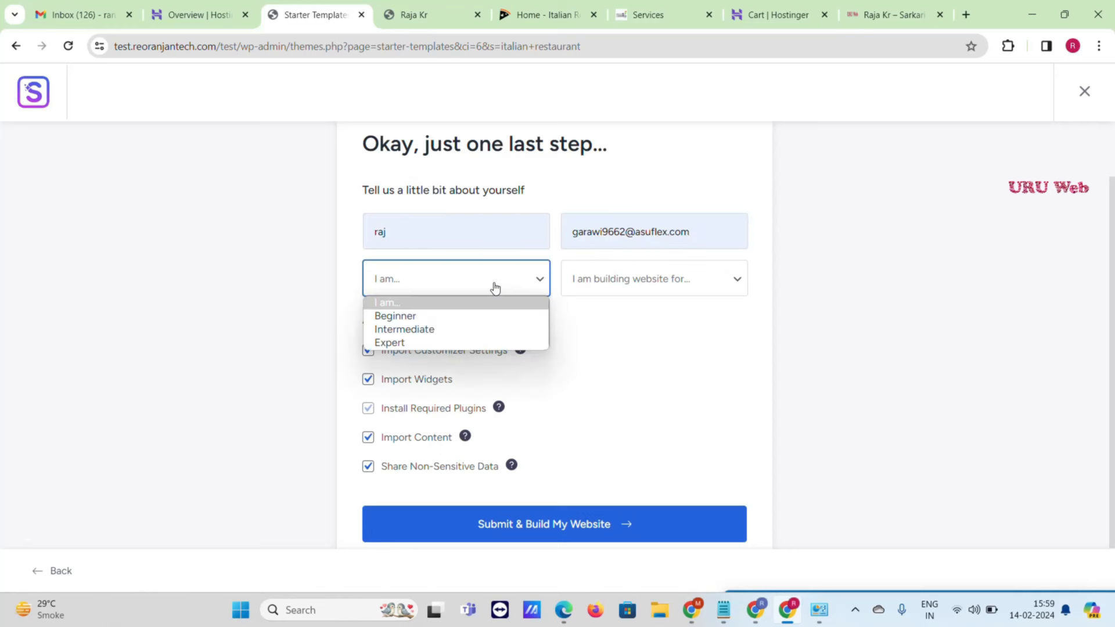
pyautogui.click(471, 321)
pyautogui.click(641, 283)
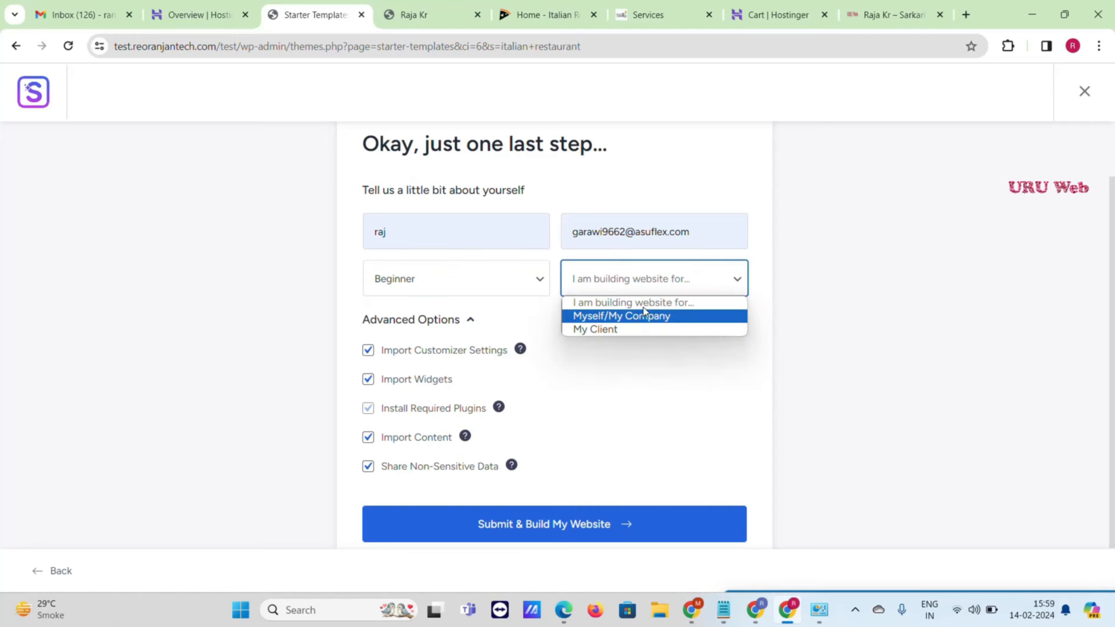
pyautogui.click(645, 314)
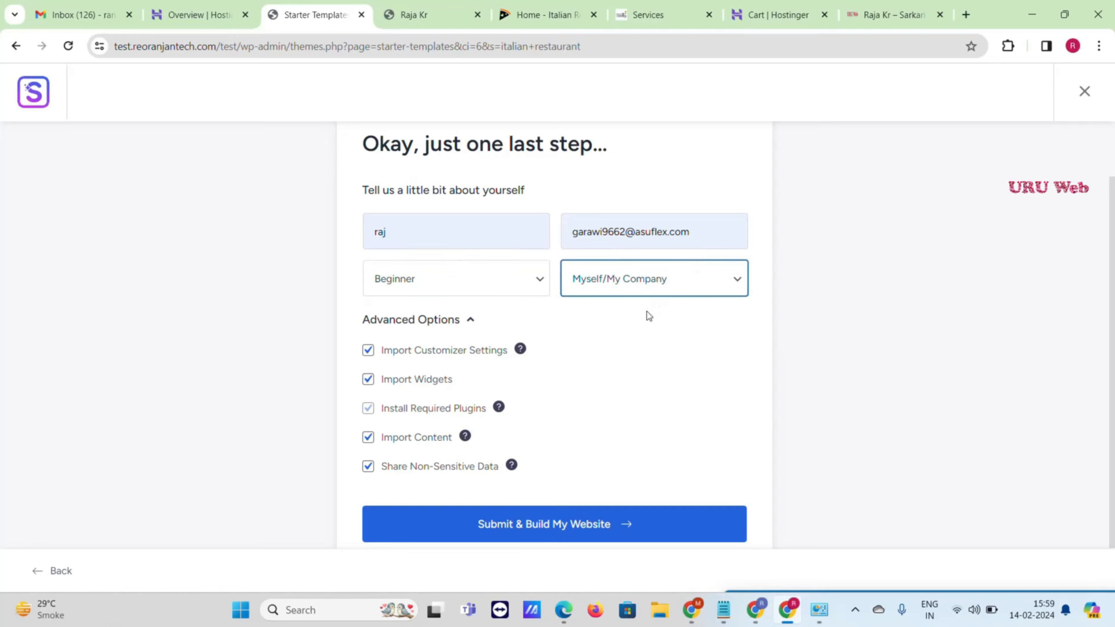
pyautogui.click(571, 537)
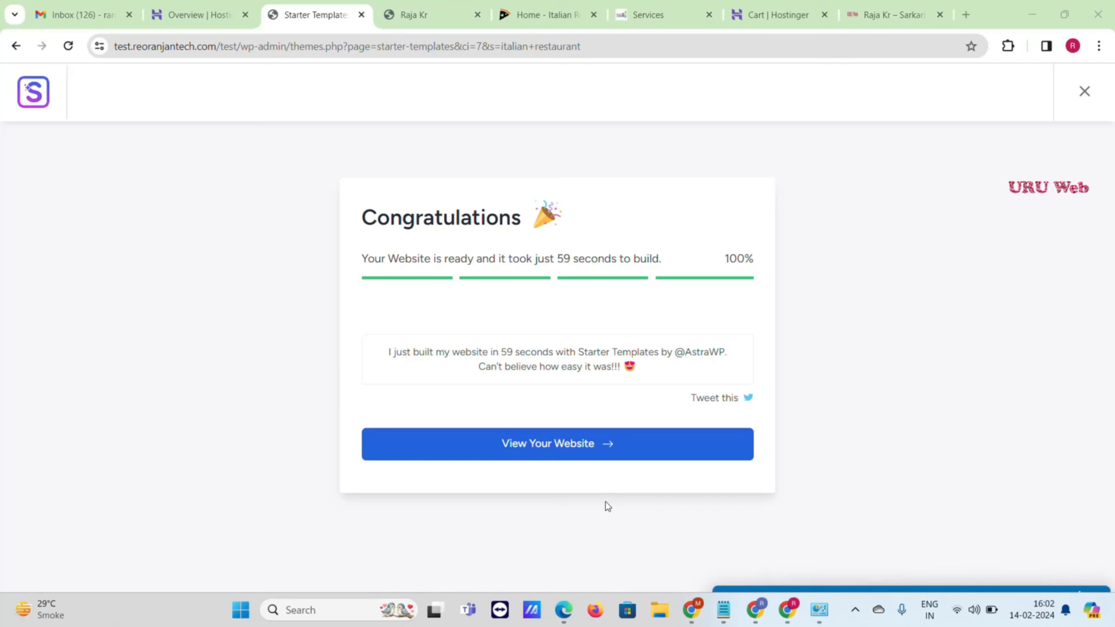
# - Open the newly built Fresco site and scroll through its homepage
pyautogui.click(560, 450)
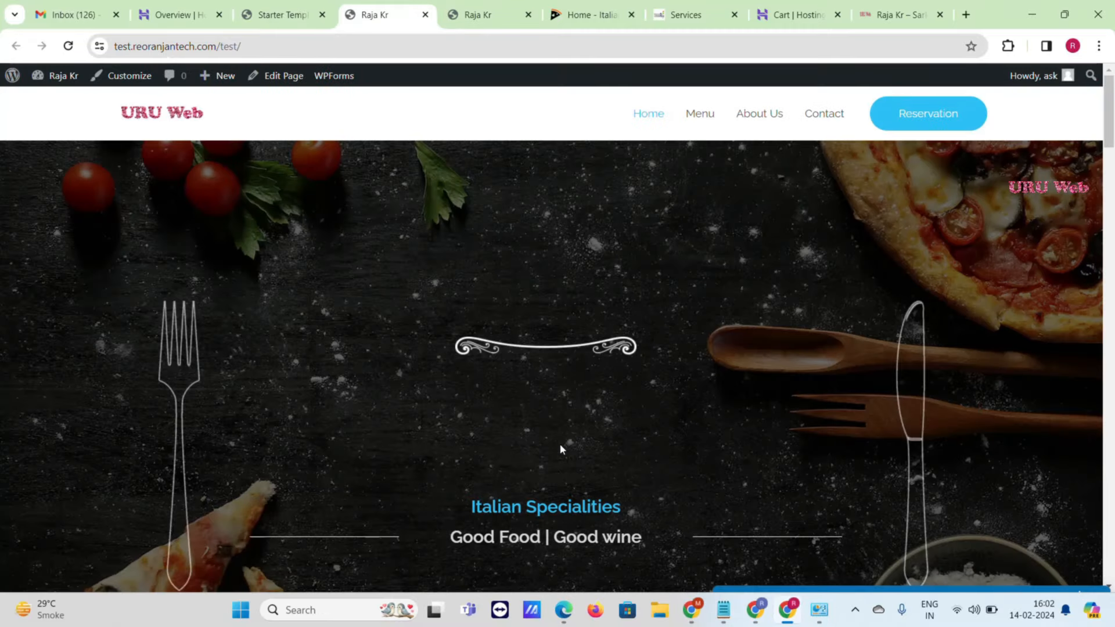
pyautogui.scroll(-9, 562, 443)
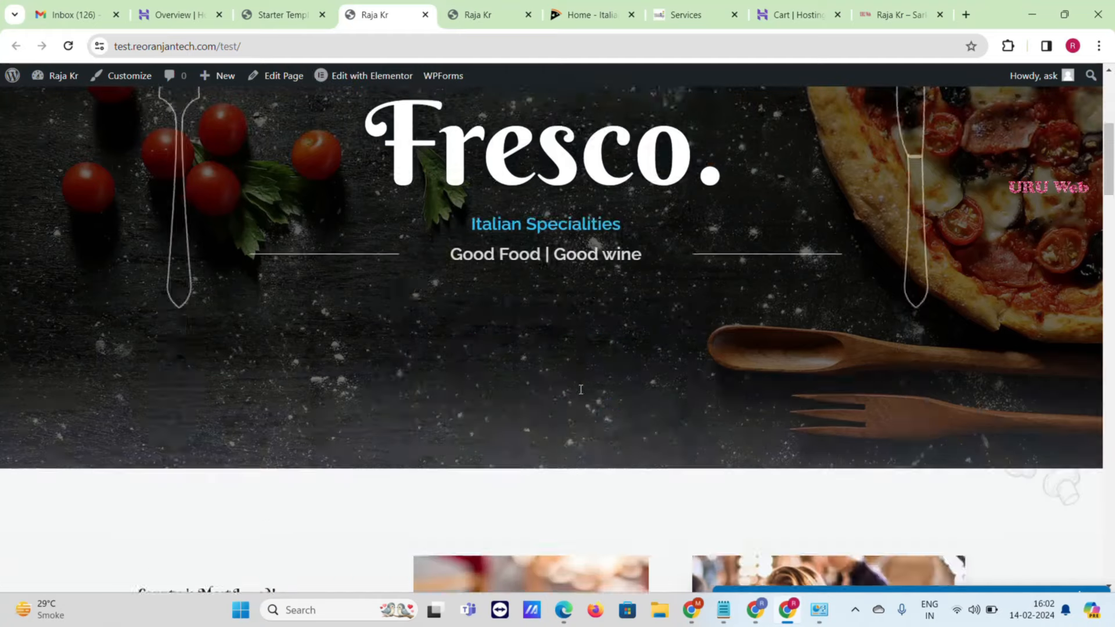
pyautogui.scroll(-3, 580, 393)
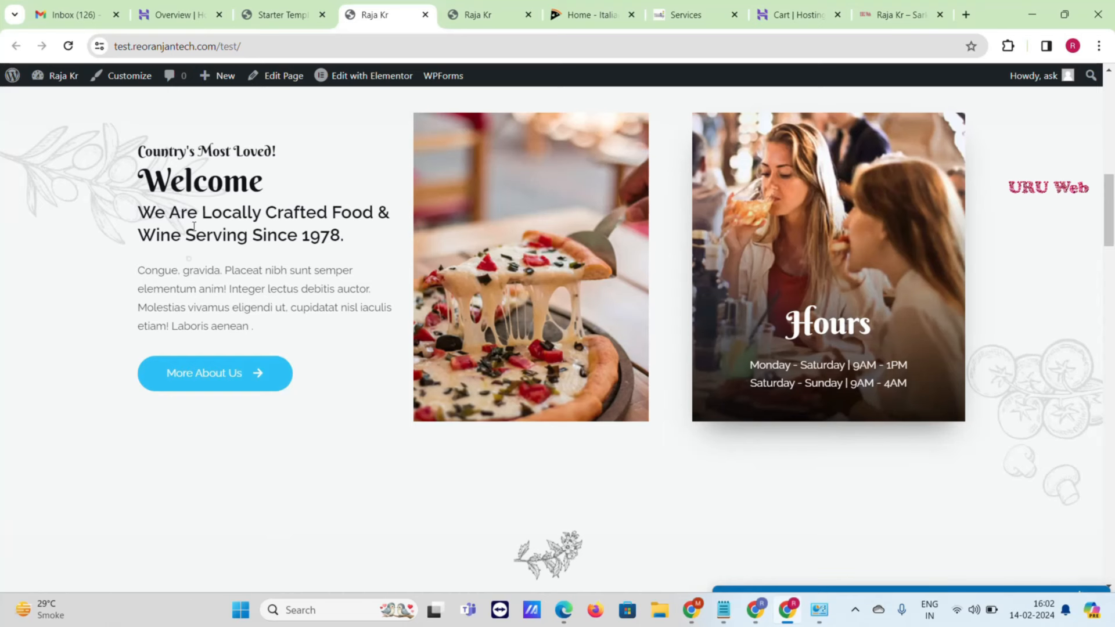
pyautogui.scroll(-5, 183, 148)
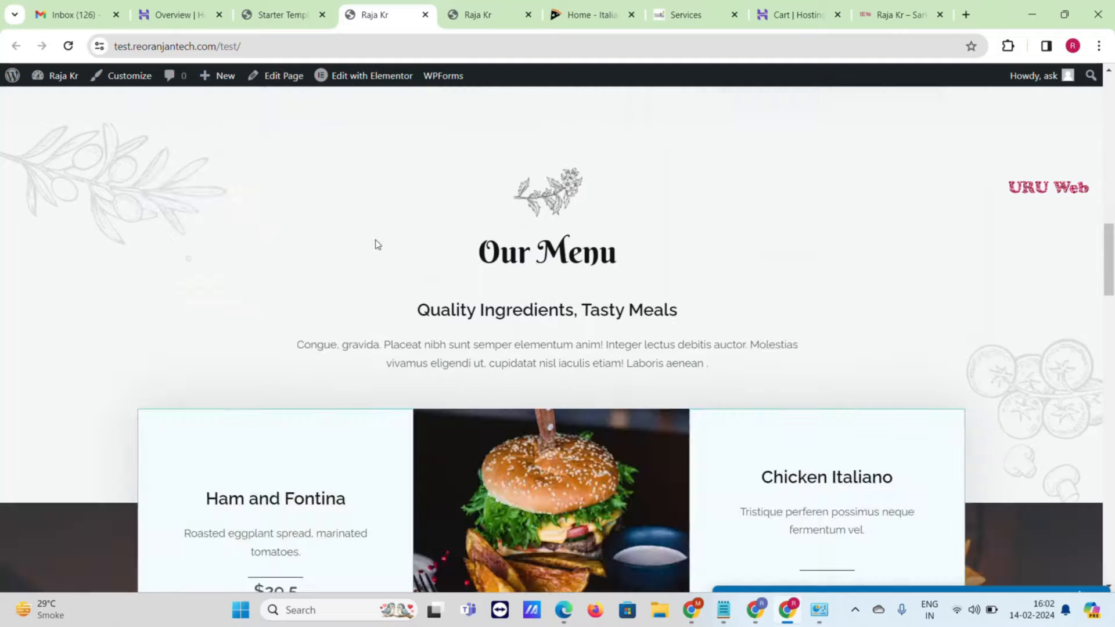
pyautogui.scroll(-5, 496, 242)
pyautogui.scroll(-10, 497, 241)
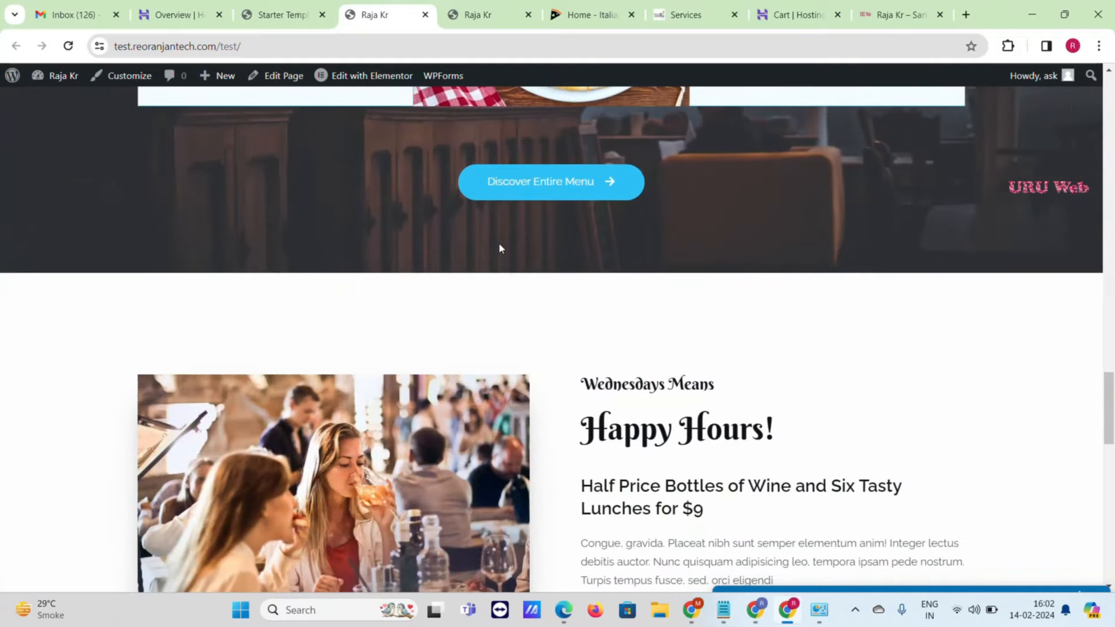
pyautogui.scroll(-15, 507, 248)
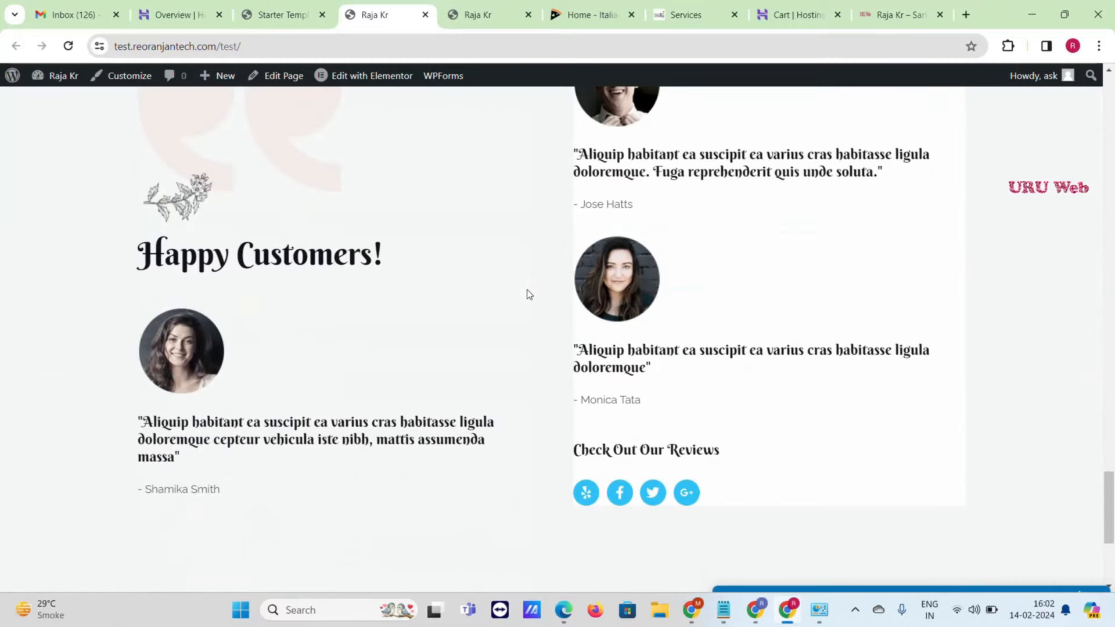
pyautogui.scroll(5, 510, 279)
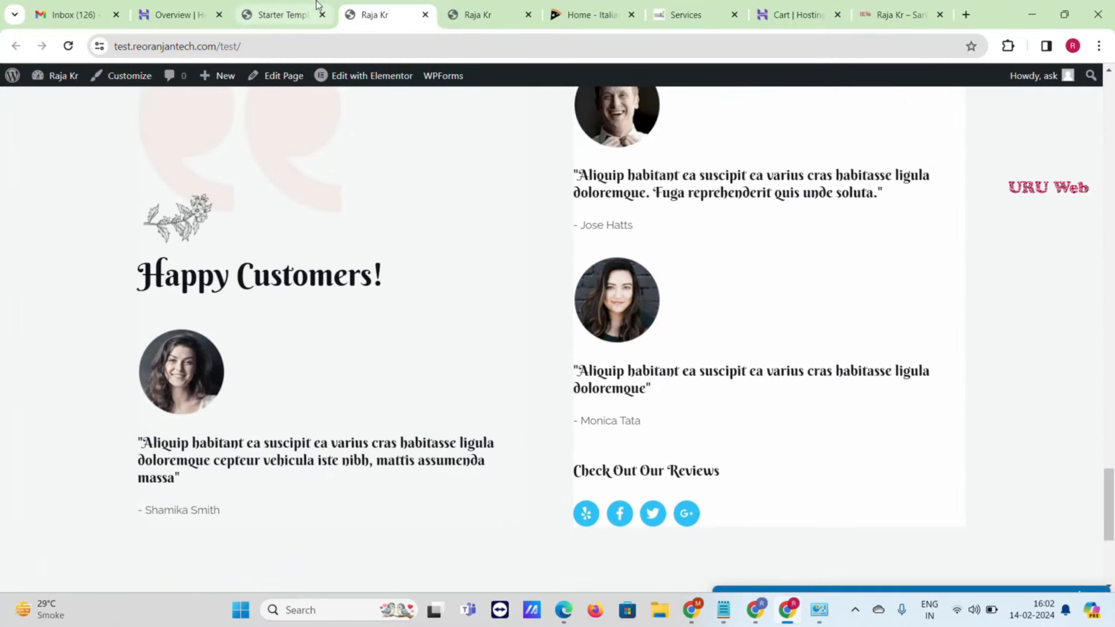
# - Reload the Starter Templates tab at the bare site domain, then return to the live site
pyautogui.click(273, 7)
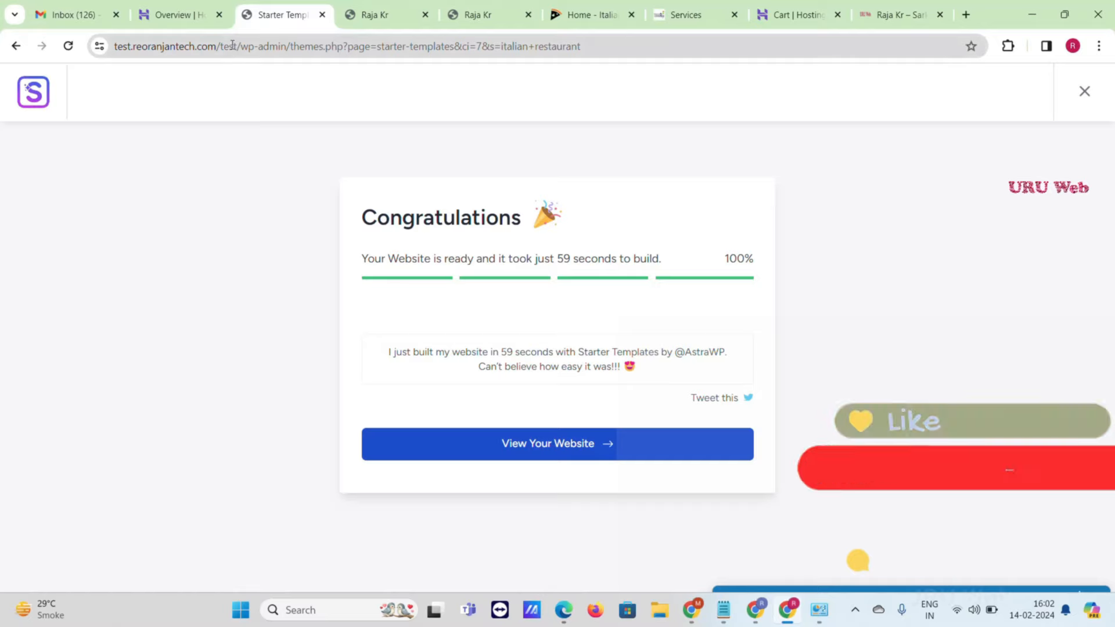
pyautogui.moveTo(215, 47); pyautogui.dragTo(602, 51)
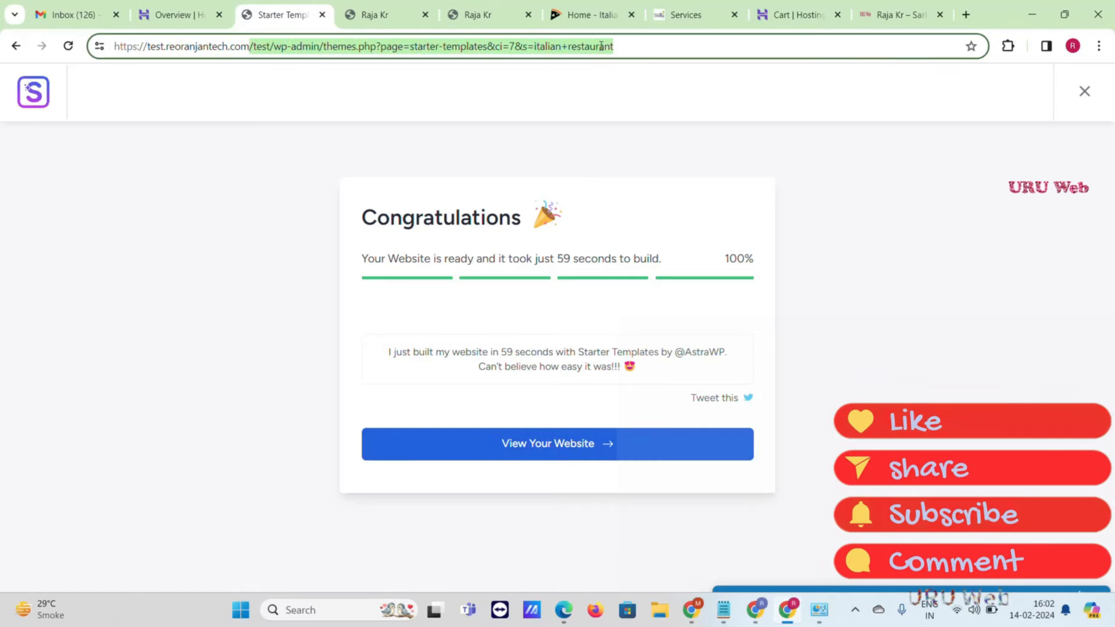
pyautogui.press('BackSpace')
pyautogui.press('Return')
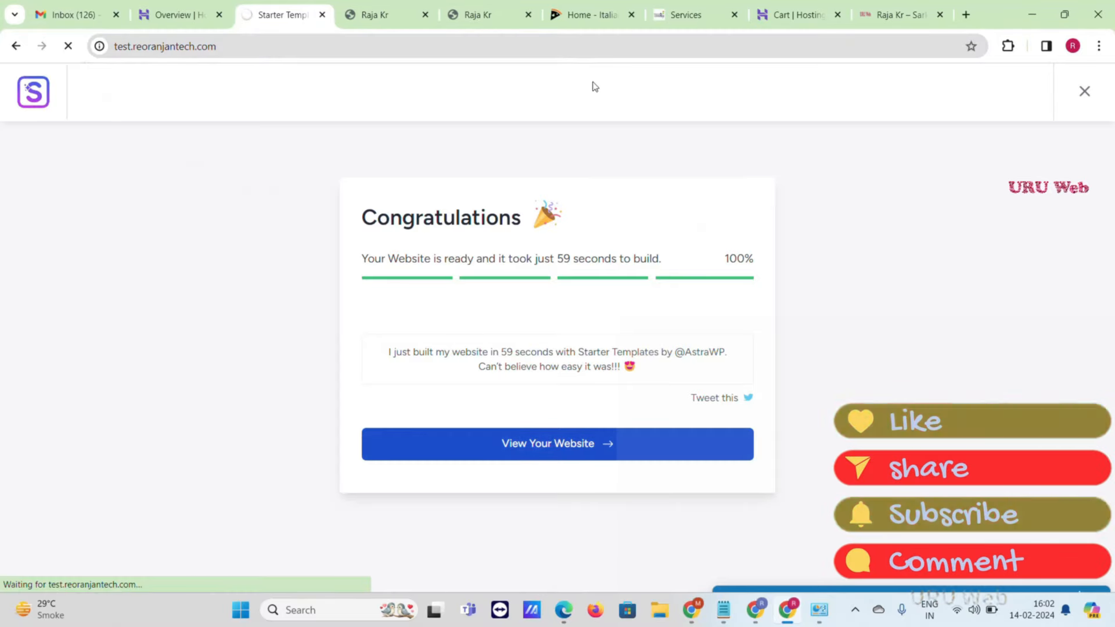
pyautogui.click(406, 7)
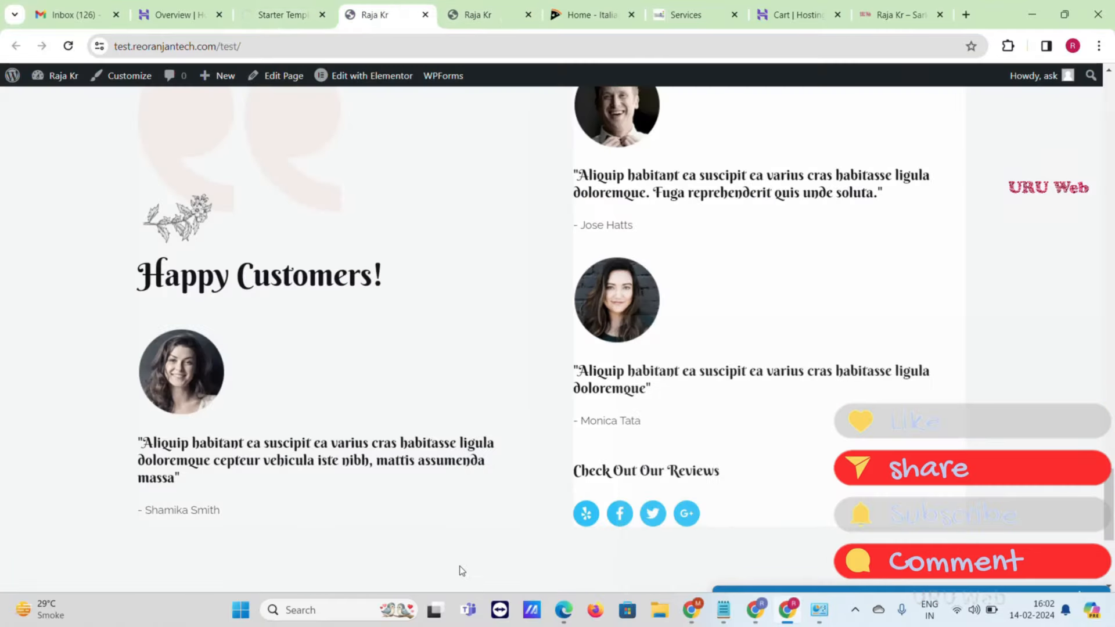
pyautogui.scroll(15, 462, 571)
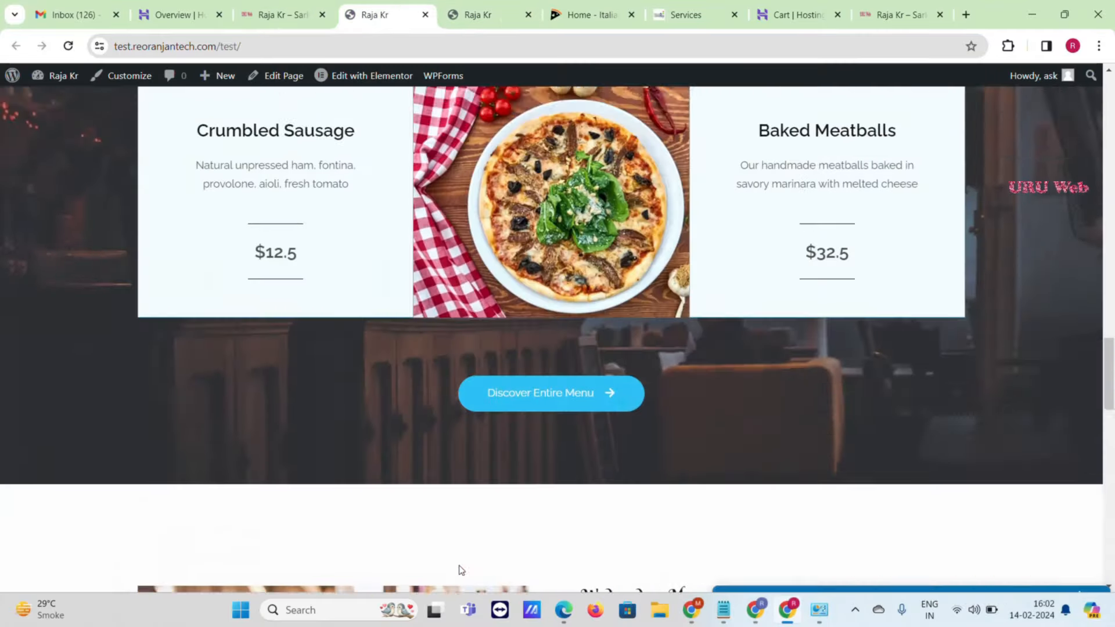
pyautogui.scroll(10, 457, 570)
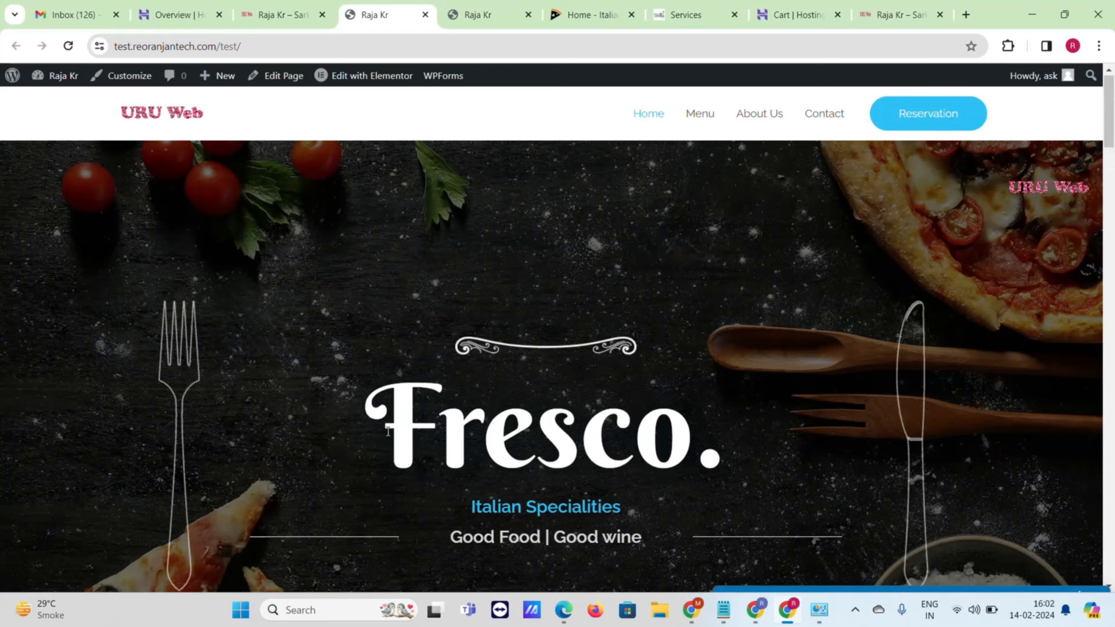
# - Open the homepage in Elementor and dismiss the Elementor AI introduction
pyautogui.moveTo(347, 84)
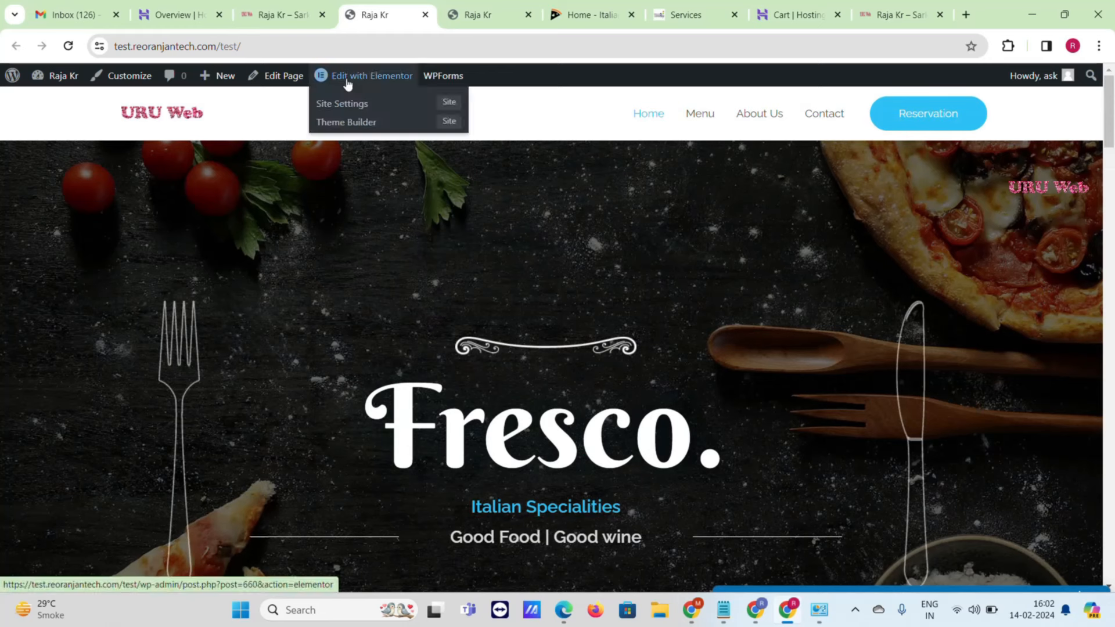
pyautogui.click(347, 81)
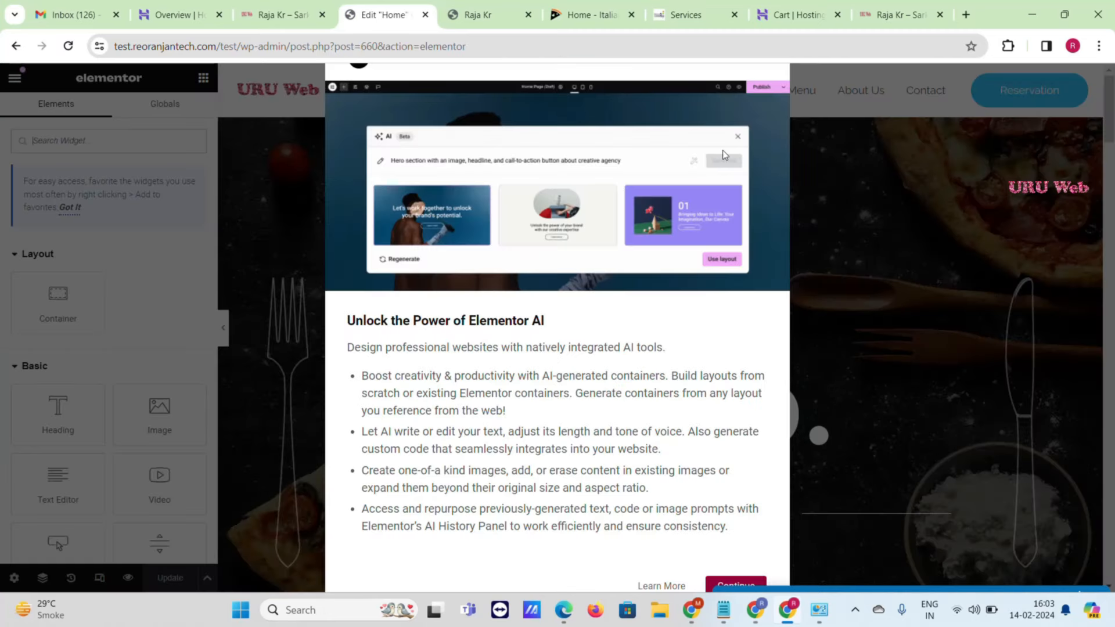
pyautogui.click(736, 584)
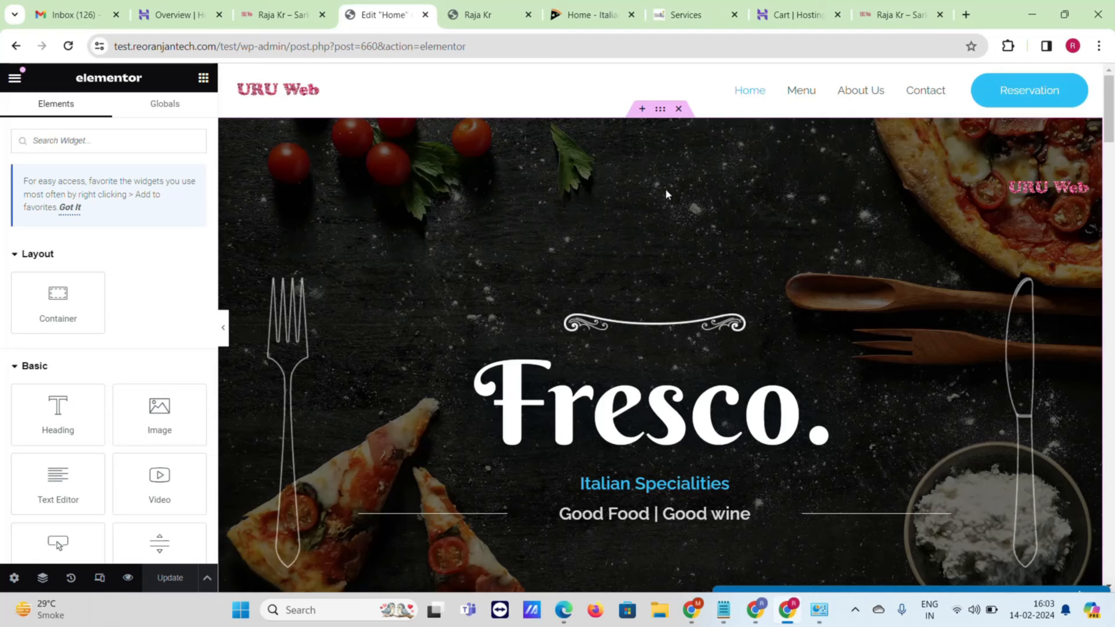
pyautogui.scroll(-4, 650, 175)
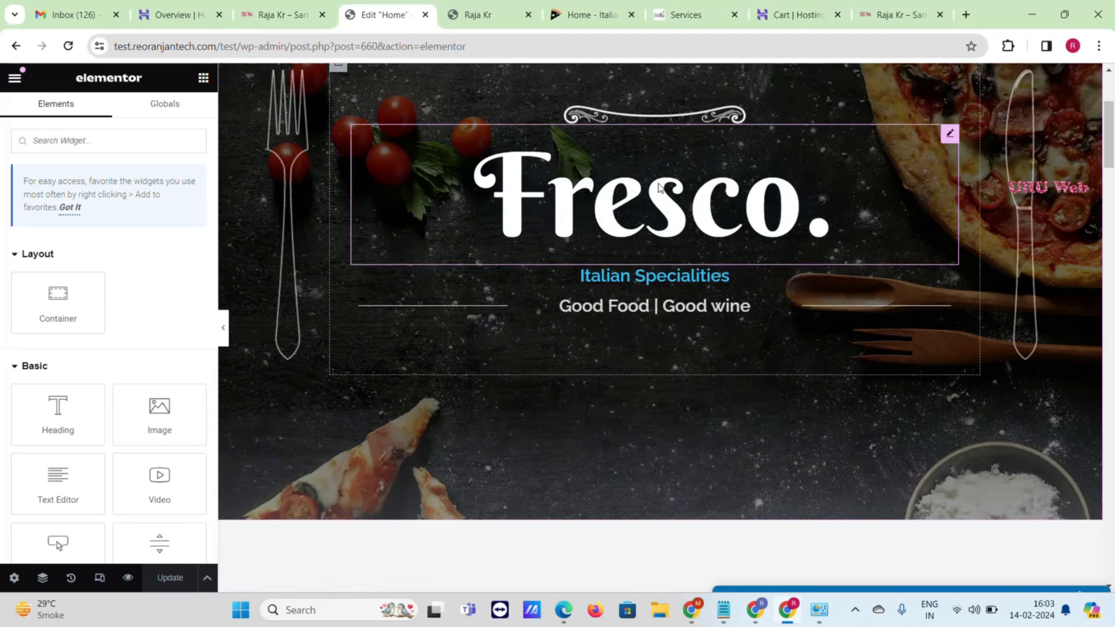
pyautogui.scroll(4, 653, 168)
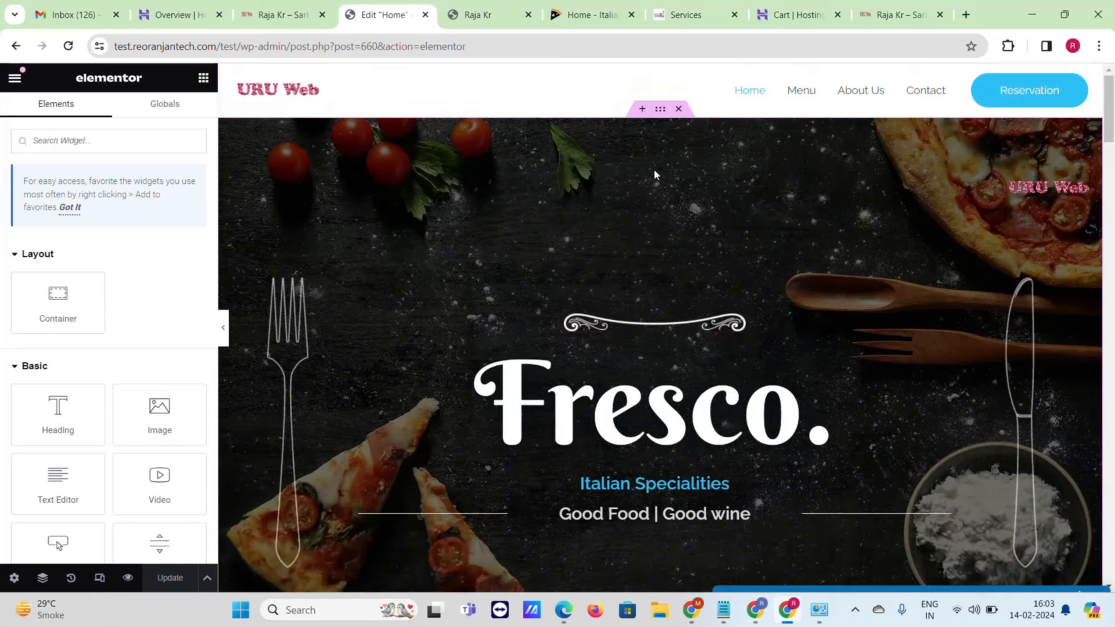
# - Set the hero container's background image to about-image-01, the man holding a cup
pyautogui.click(660, 109)
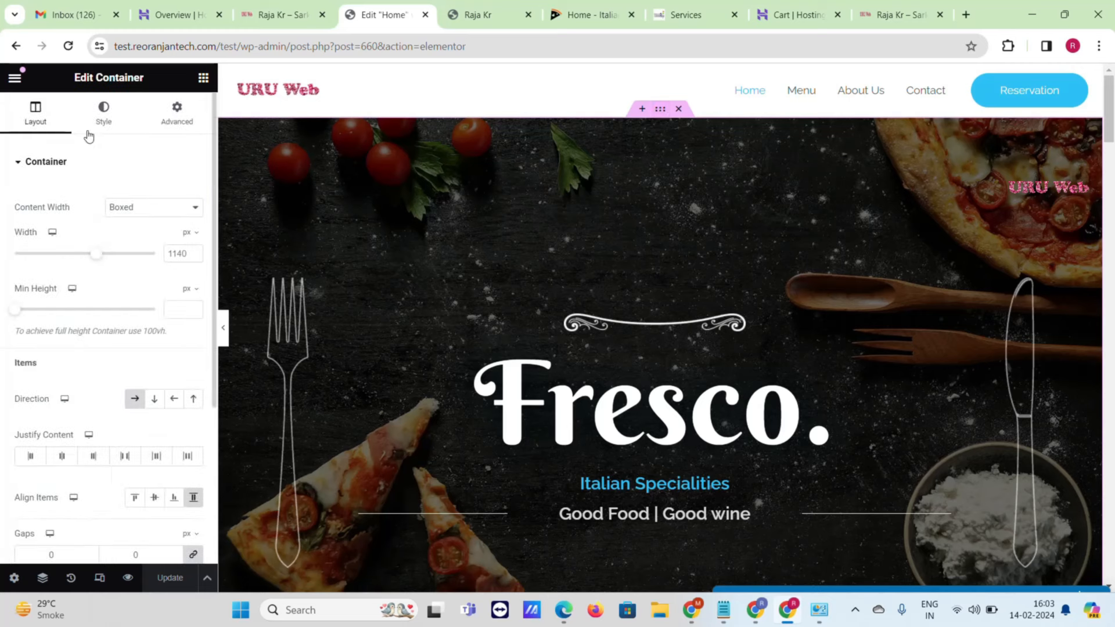
pyautogui.click(97, 124)
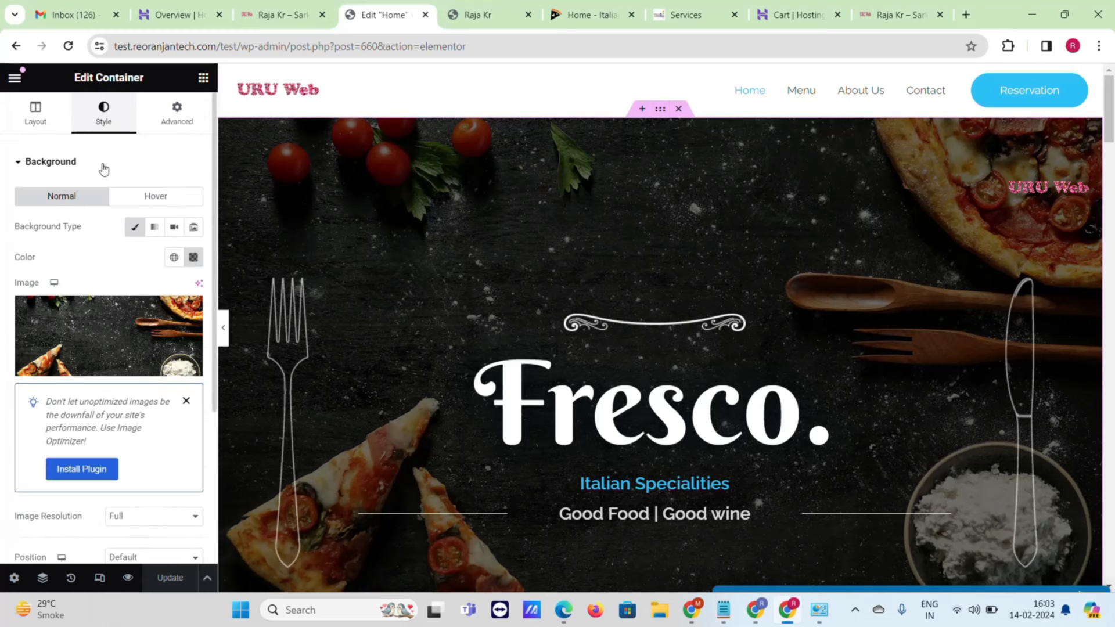
pyautogui.click(81, 327)
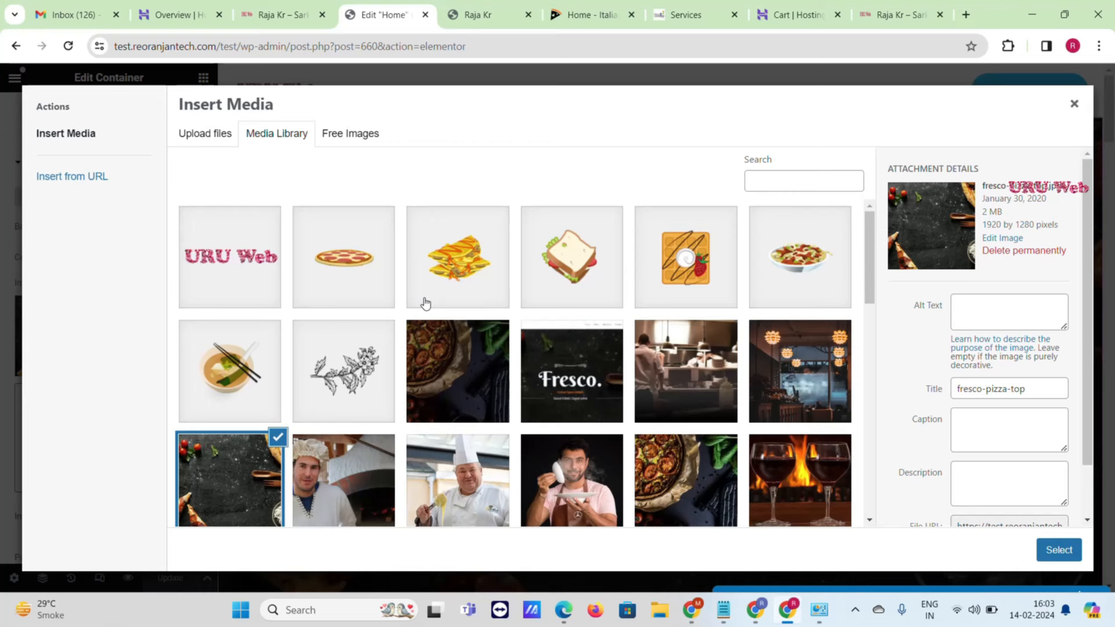
pyautogui.scroll(-1, 653, 337)
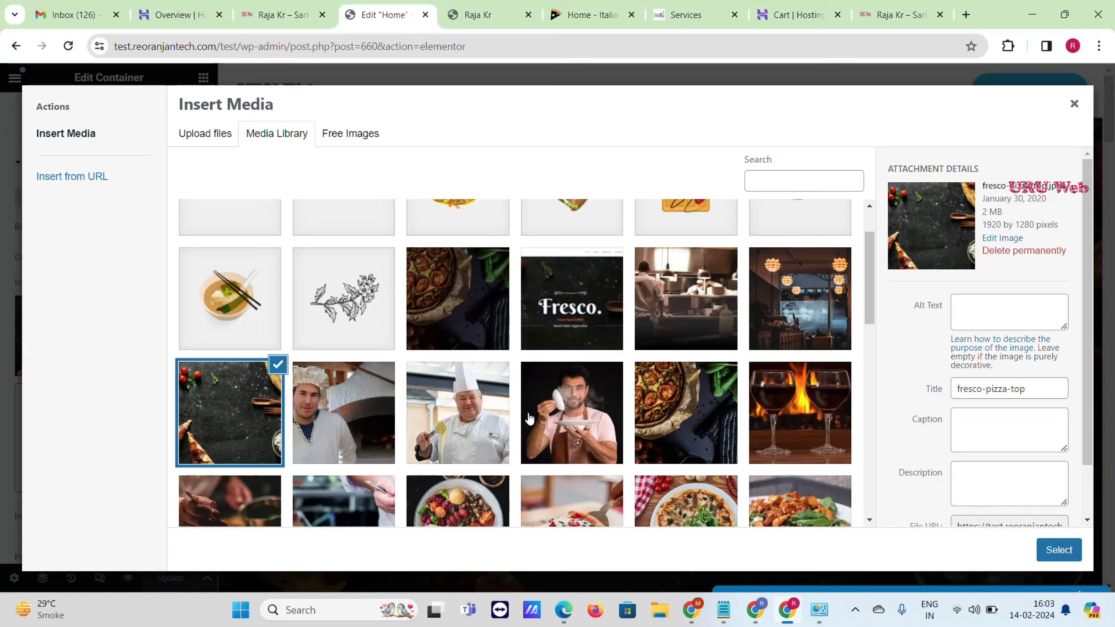
pyautogui.click(561, 419)
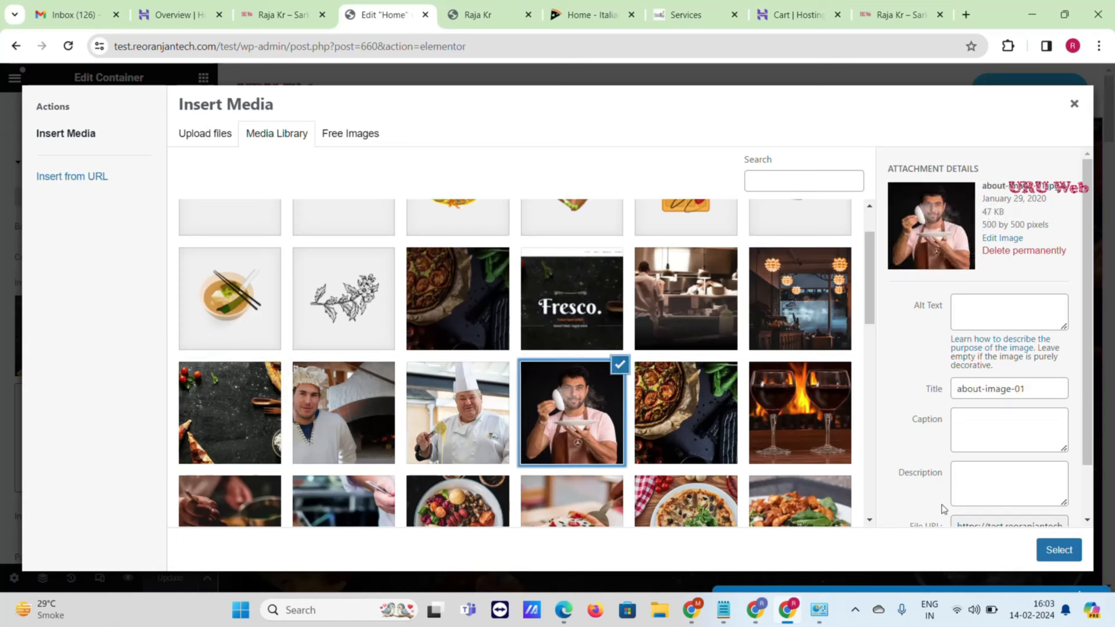
pyautogui.click(1054, 554)
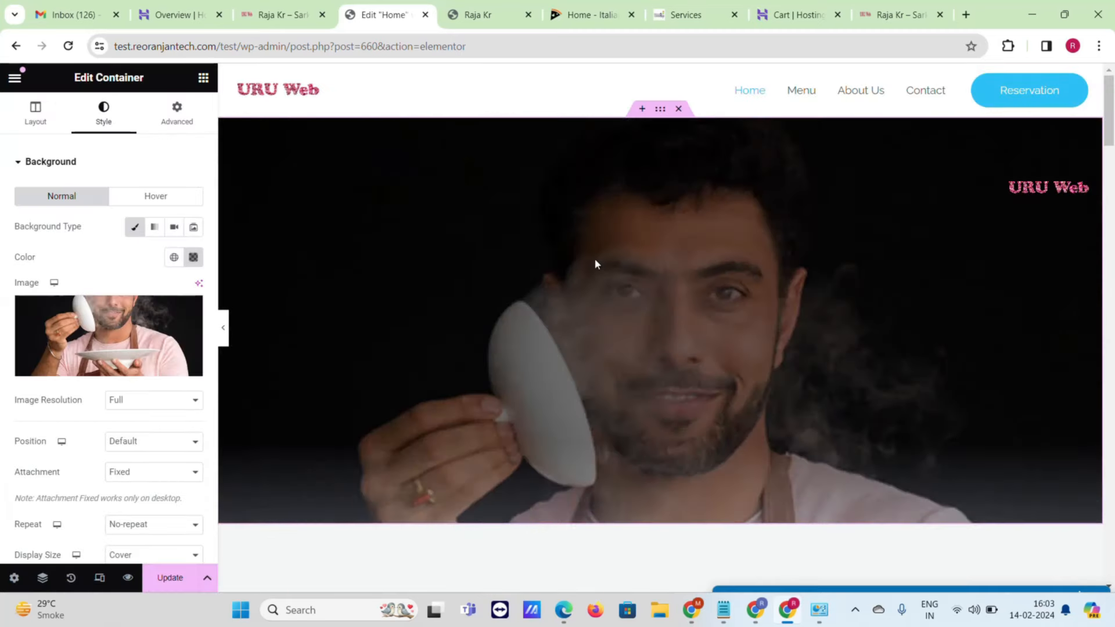
pyautogui.scroll(-5, 682, 248)
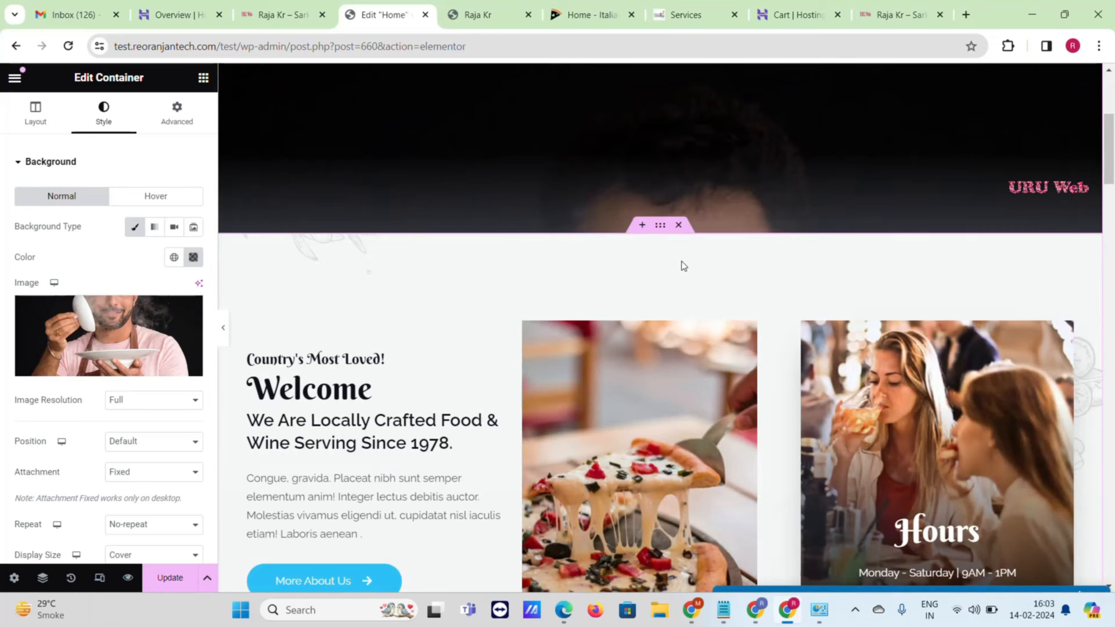
pyautogui.scroll(5, 684, 274)
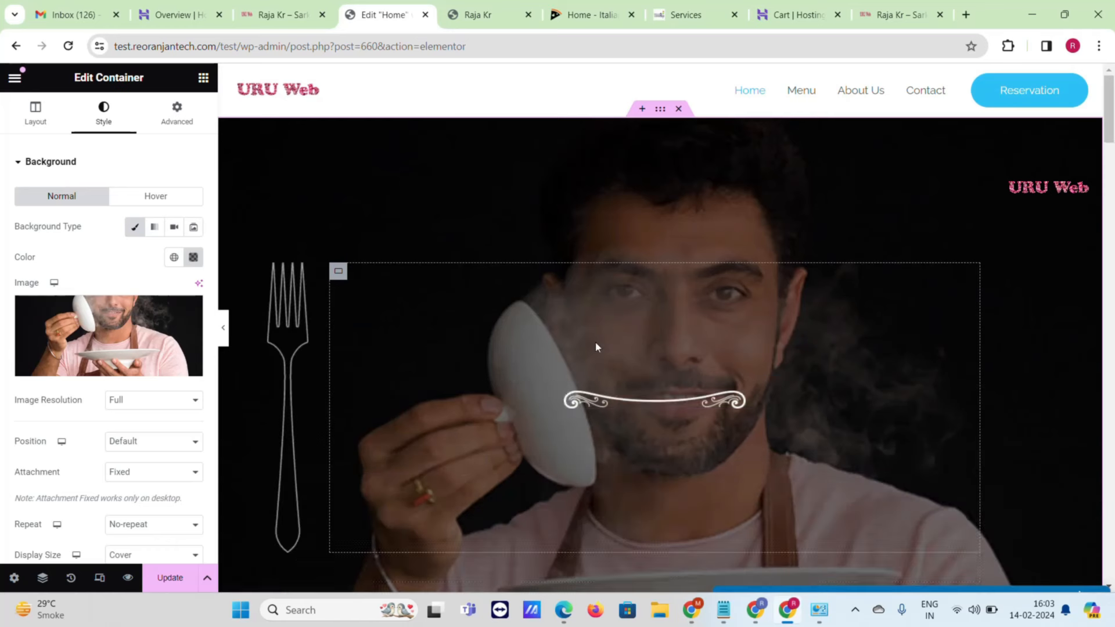
pyautogui.scroll(-3, 986, 248)
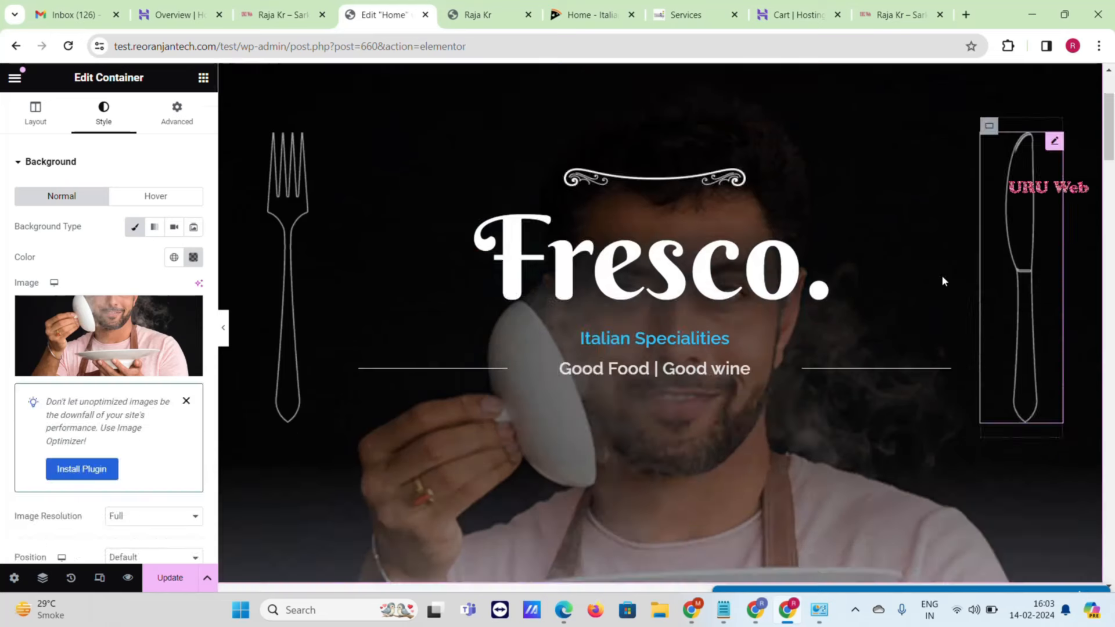
# - Change the hero heading text from 'Fresco.' to 'URU web.'
pyautogui.click(729, 268)
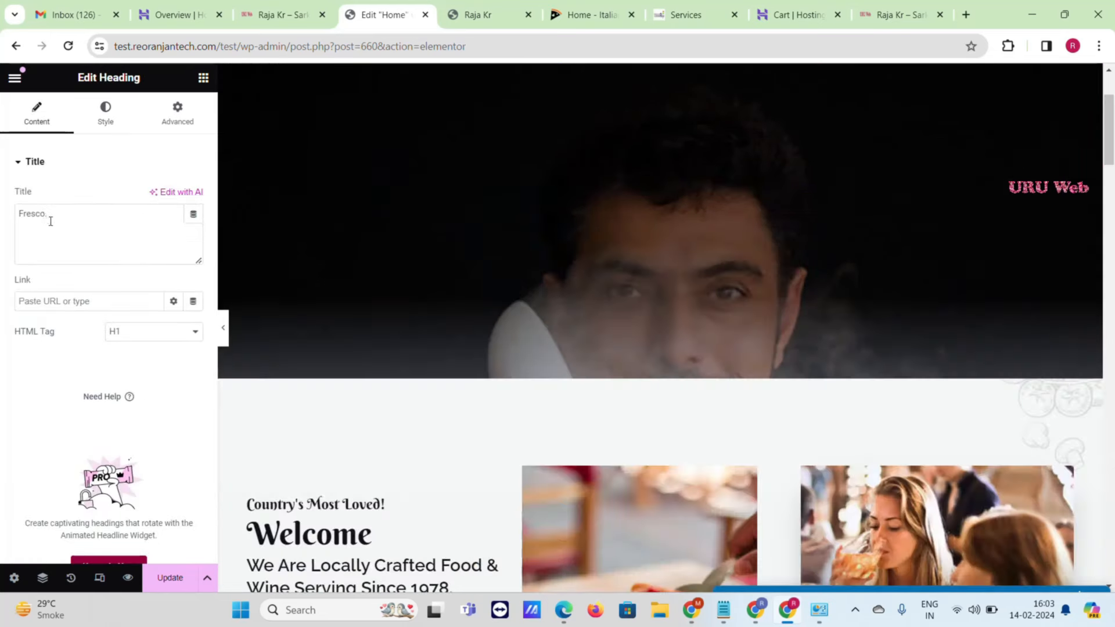
pyautogui.moveTo(50, 219); pyautogui.dragTo(1, 217)
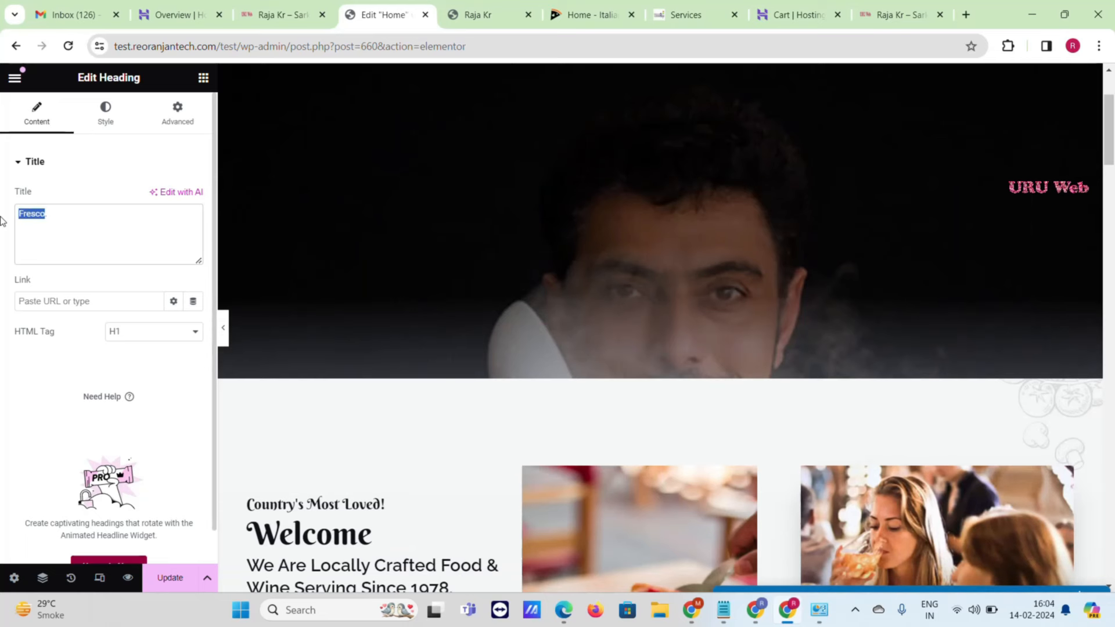
pyautogui.write('URU web')
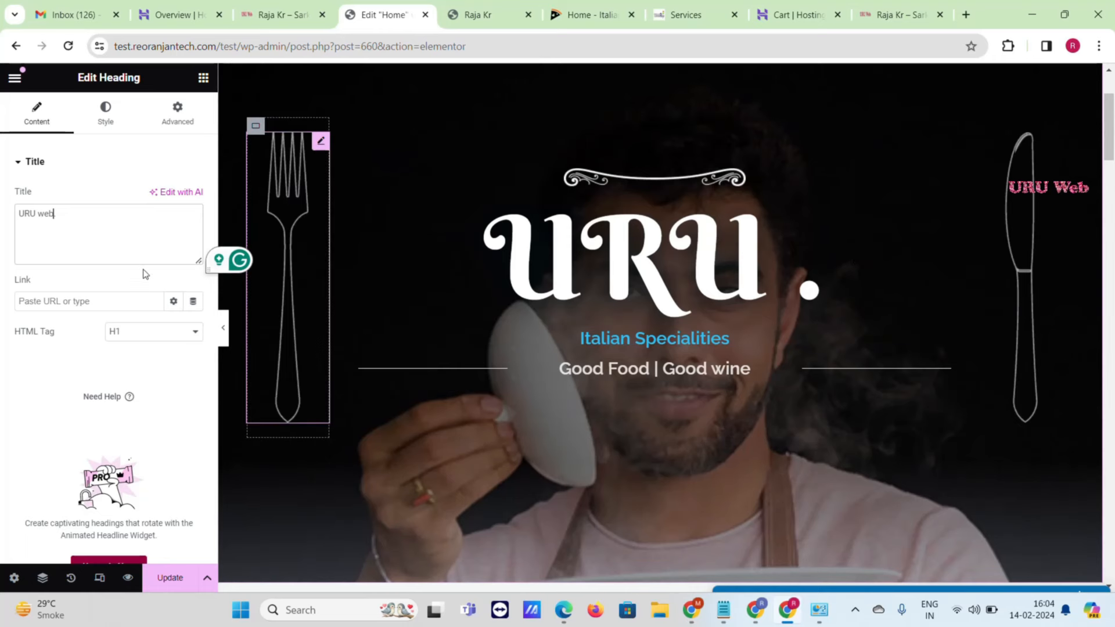
pyautogui.write('.')
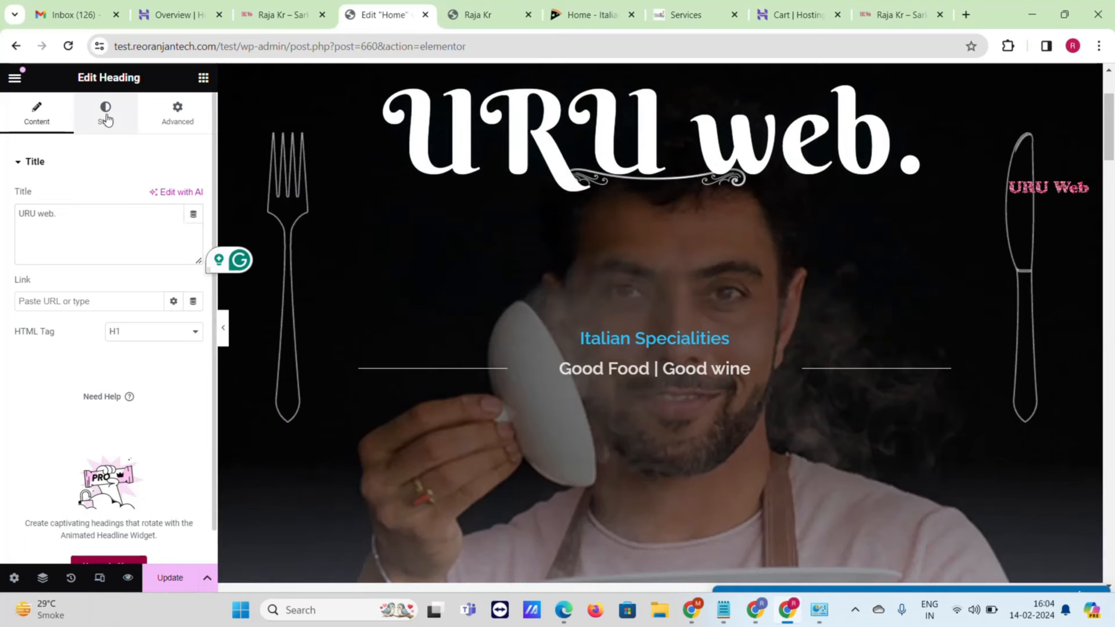
# - Reduce the heading's typography size from 156 to 139 px
pyautogui.click(105, 119)
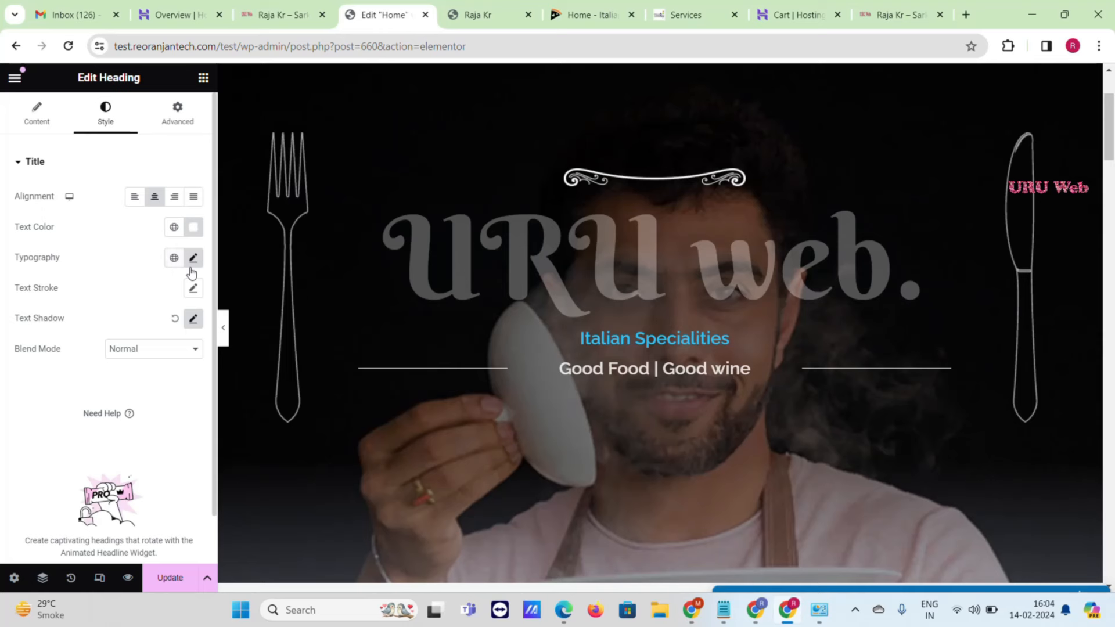
pyautogui.click(193, 258)
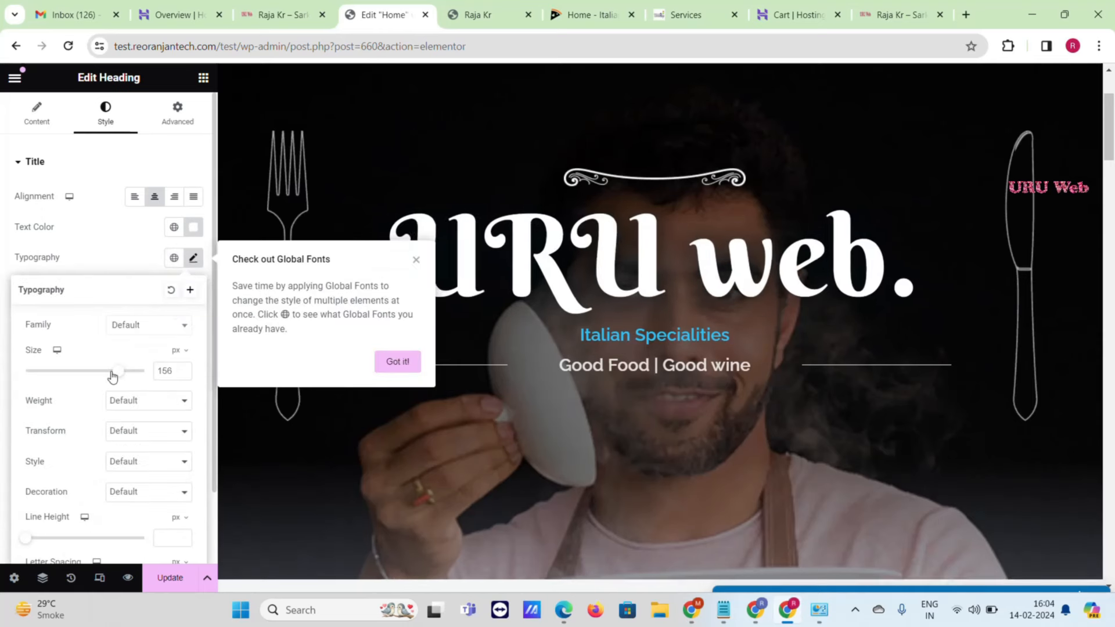
pyautogui.moveTo(113, 377); pyautogui.dragTo(111, 376)
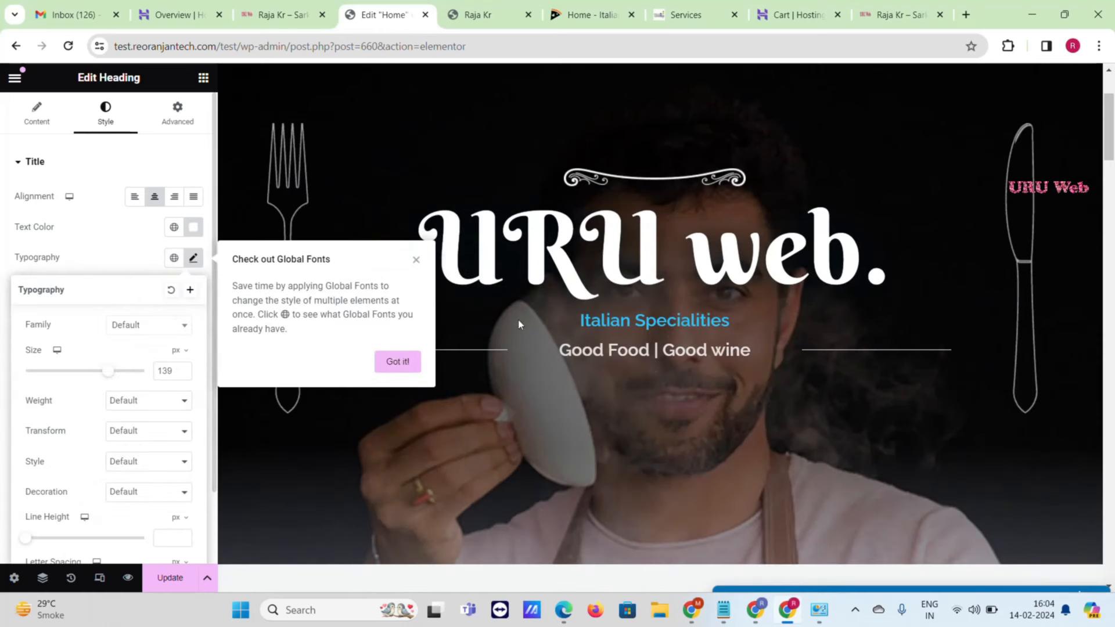
pyautogui.click(648, 323)
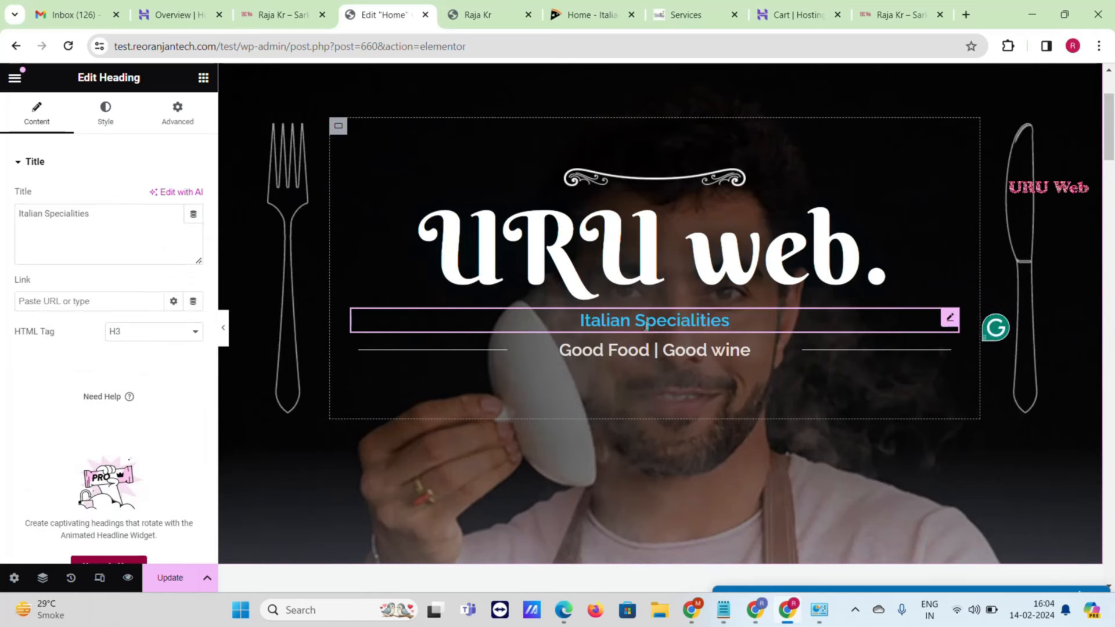
pyautogui.click(733, 360)
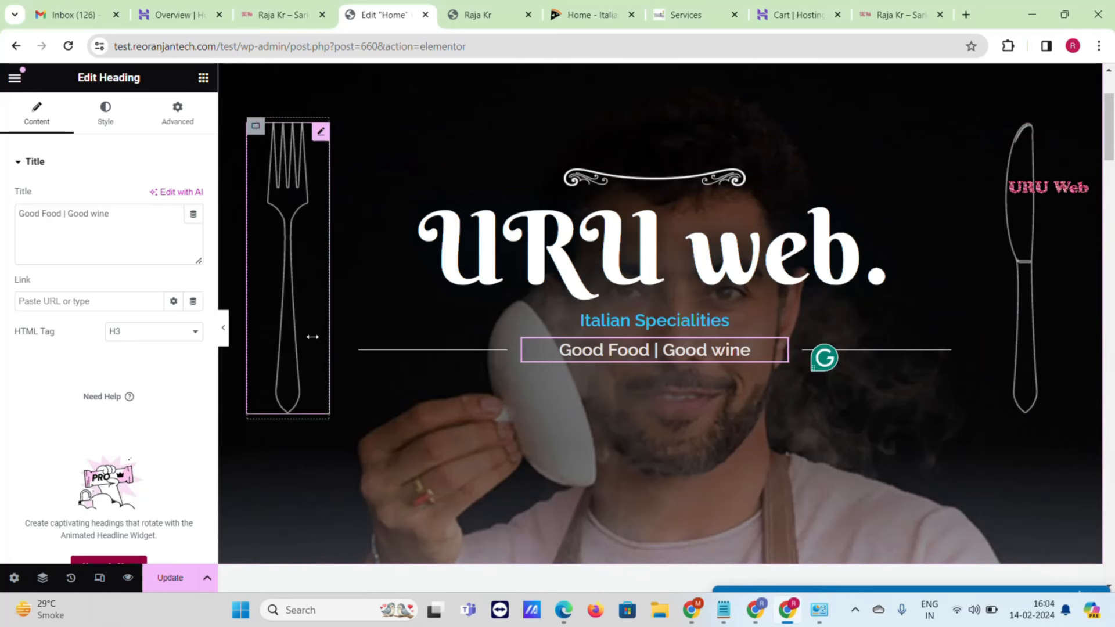
pyautogui.click(282, 275)
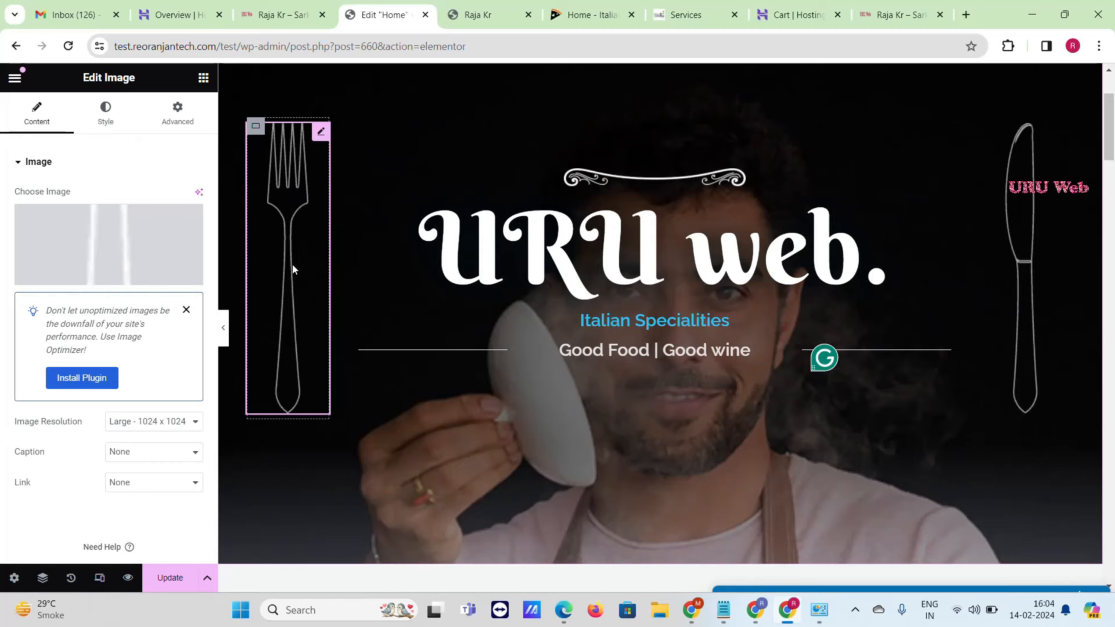
pyautogui.click(161, 235)
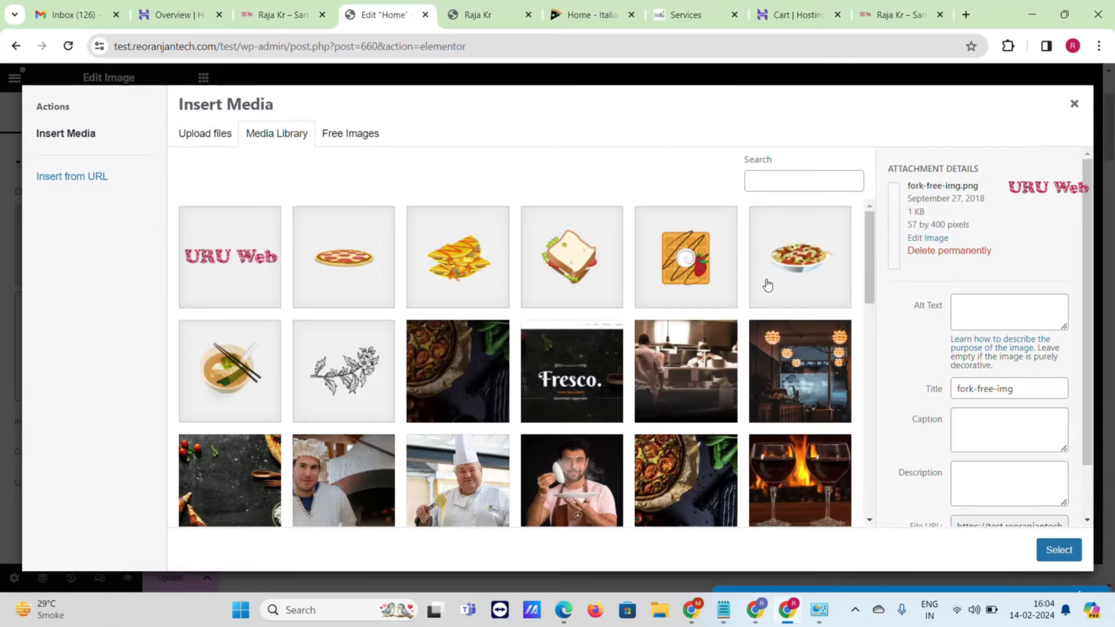
pyautogui.scroll(-10, 580, 341)
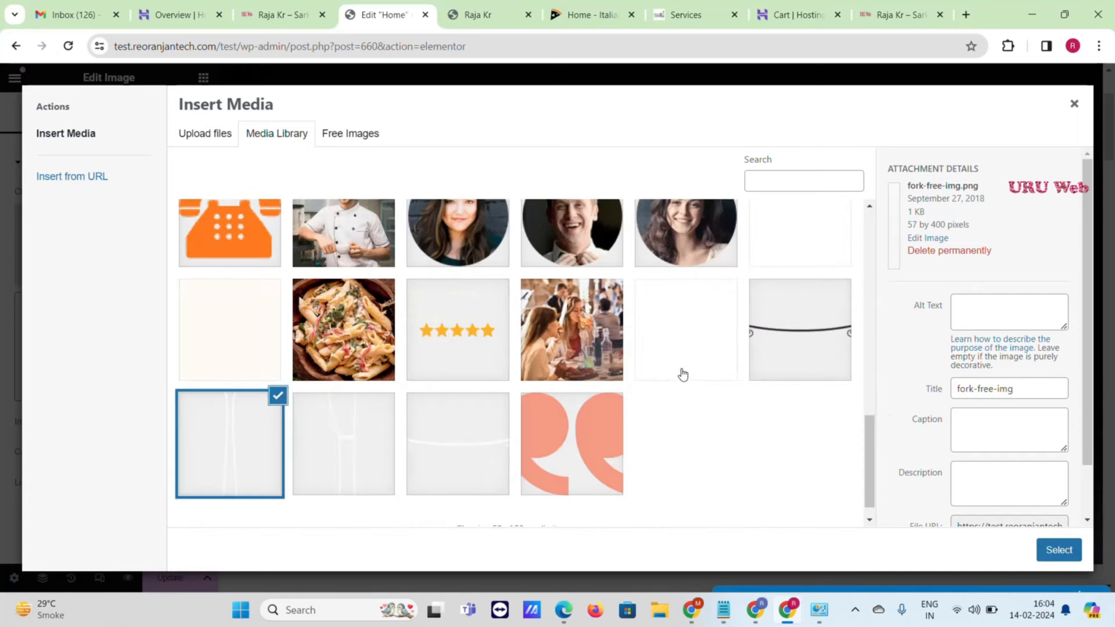
pyautogui.click(1073, 104)
pyautogui.scroll(-4, 958, 380)
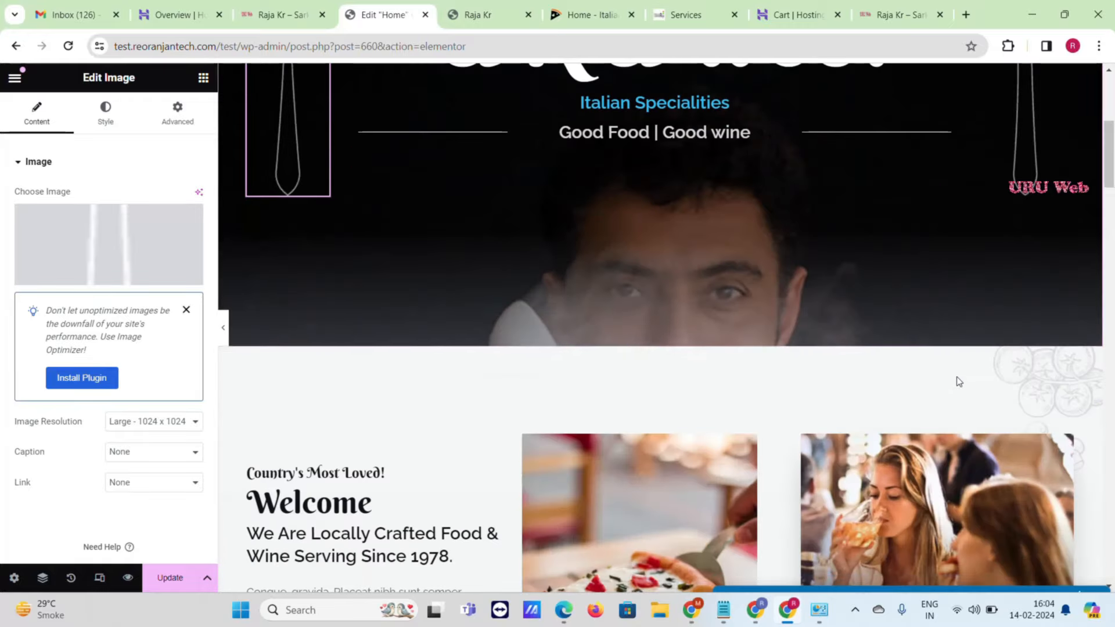
pyautogui.scroll(-3, 959, 381)
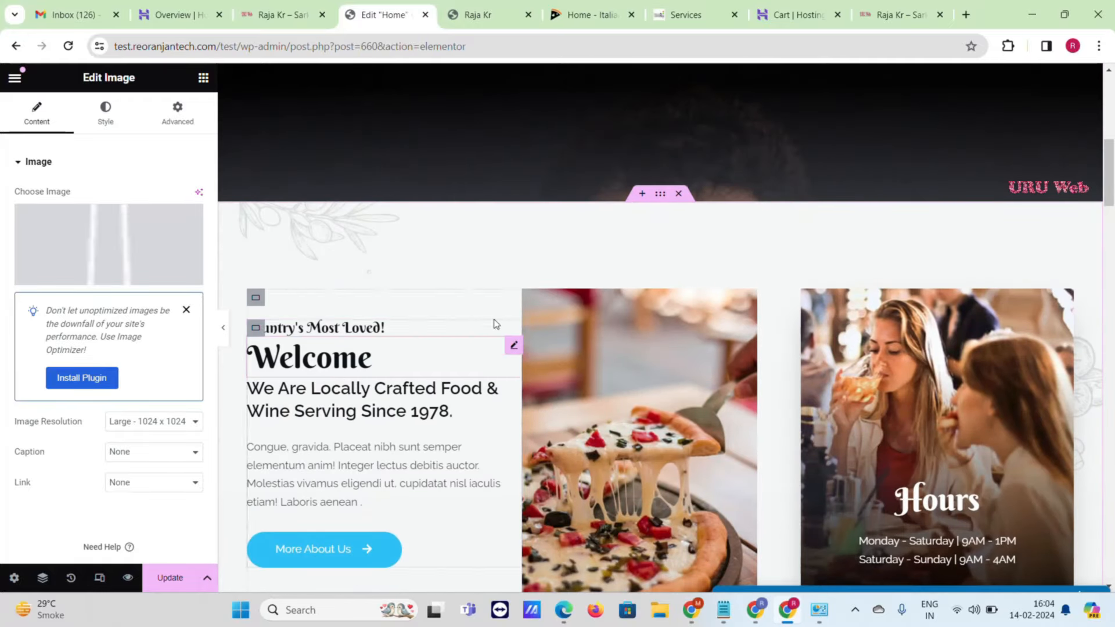
pyautogui.scroll(-1, 495, 324)
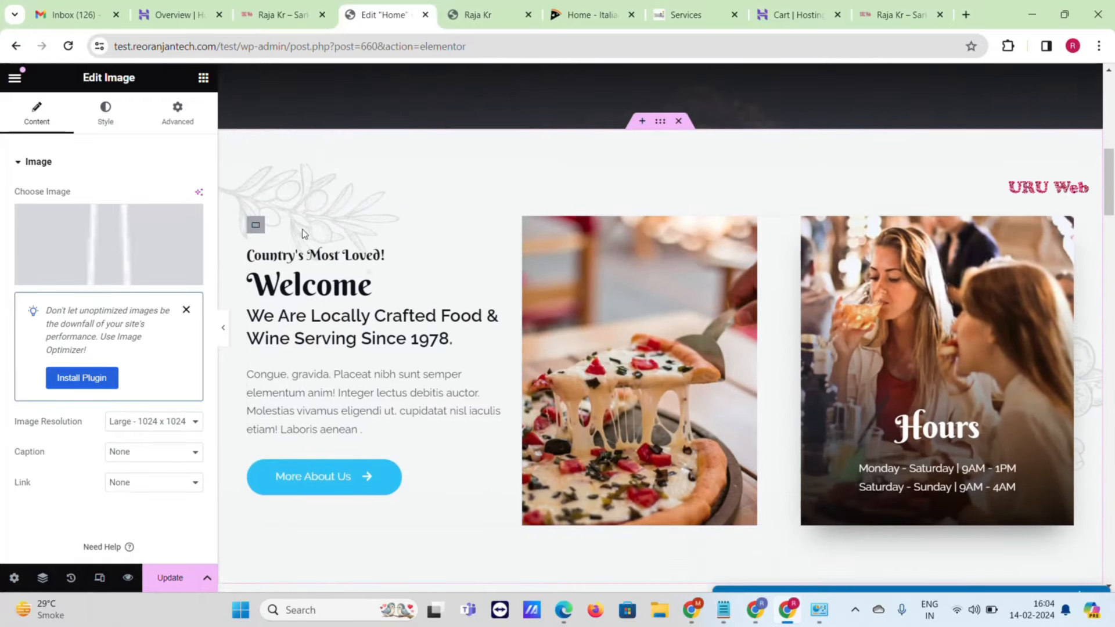
pyautogui.scroll(-1, 302, 232)
pyautogui.scroll(-1, 313, 221)
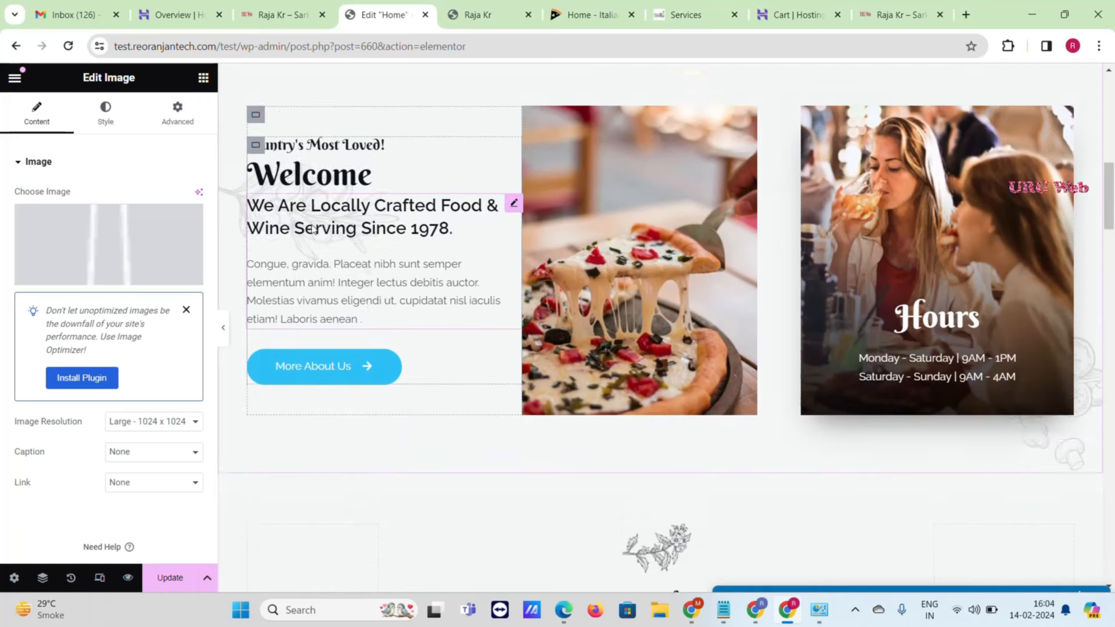
pyautogui.scroll(4, 313, 228)
pyautogui.scroll(-2, 350, 360)
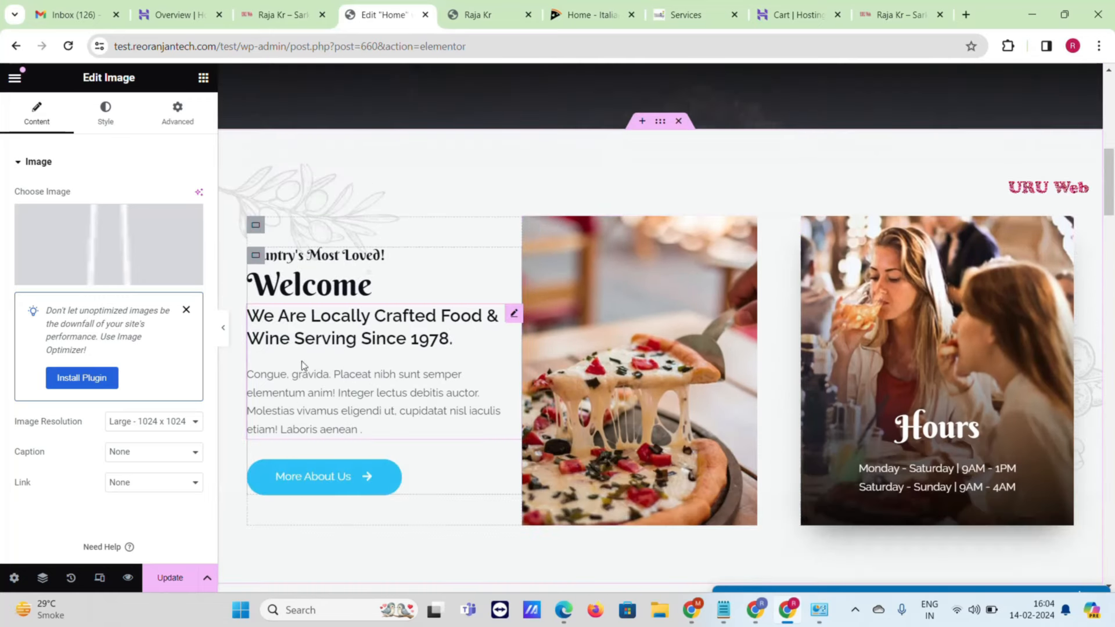
# - Replace the pizza photo beside the Welcome text with the sandwich picture
pyautogui.click(339, 260)
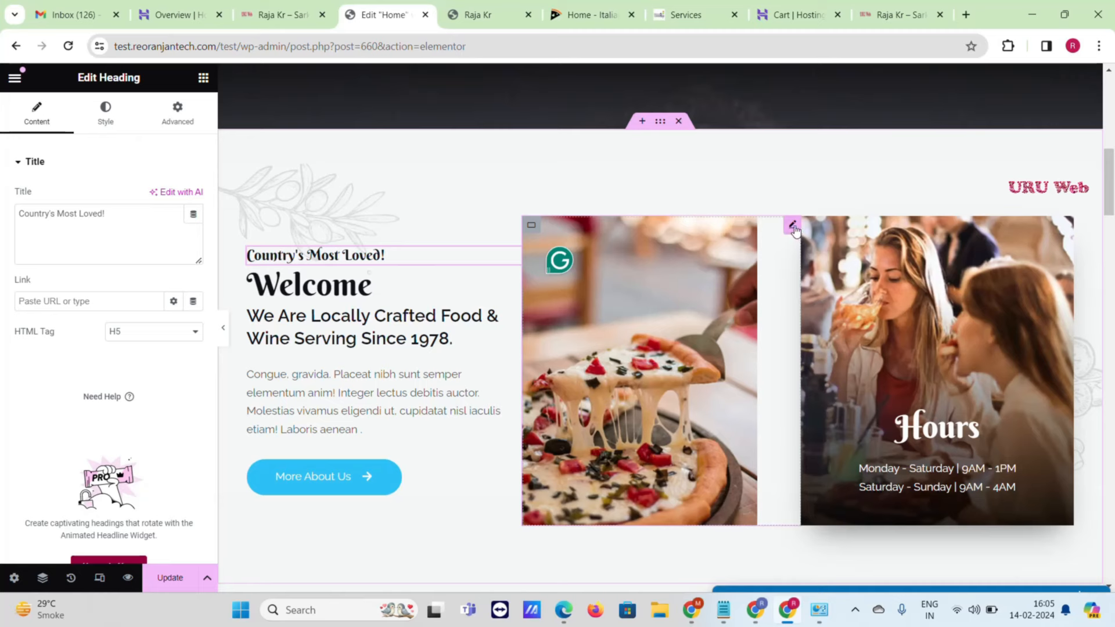
pyautogui.click(792, 226)
pyautogui.click(127, 251)
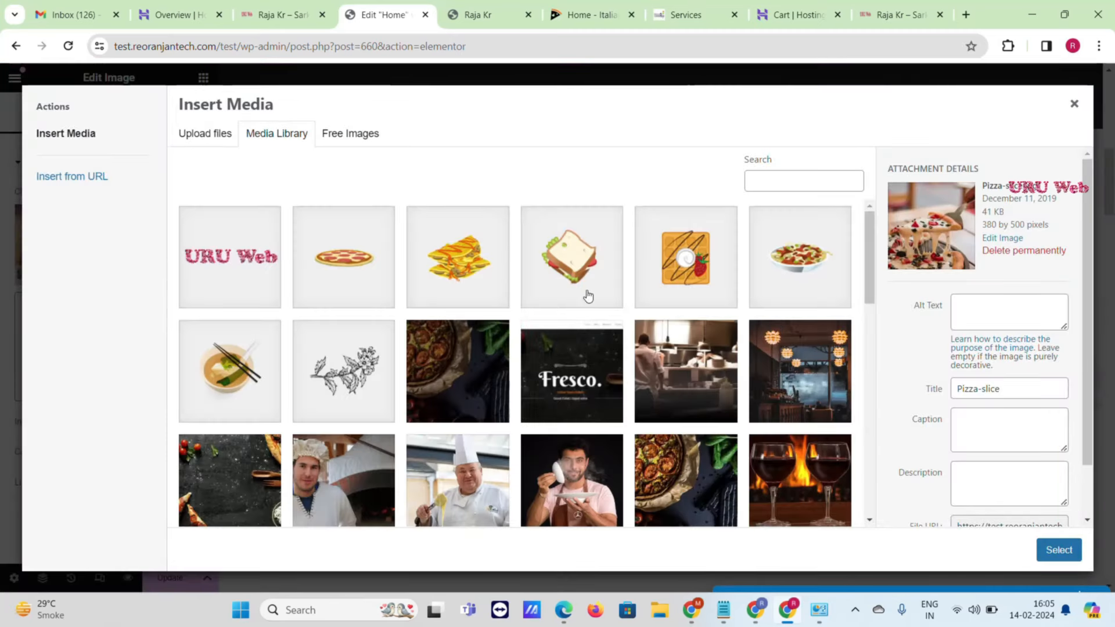
pyautogui.click(588, 296)
pyautogui.click(1066, 556)
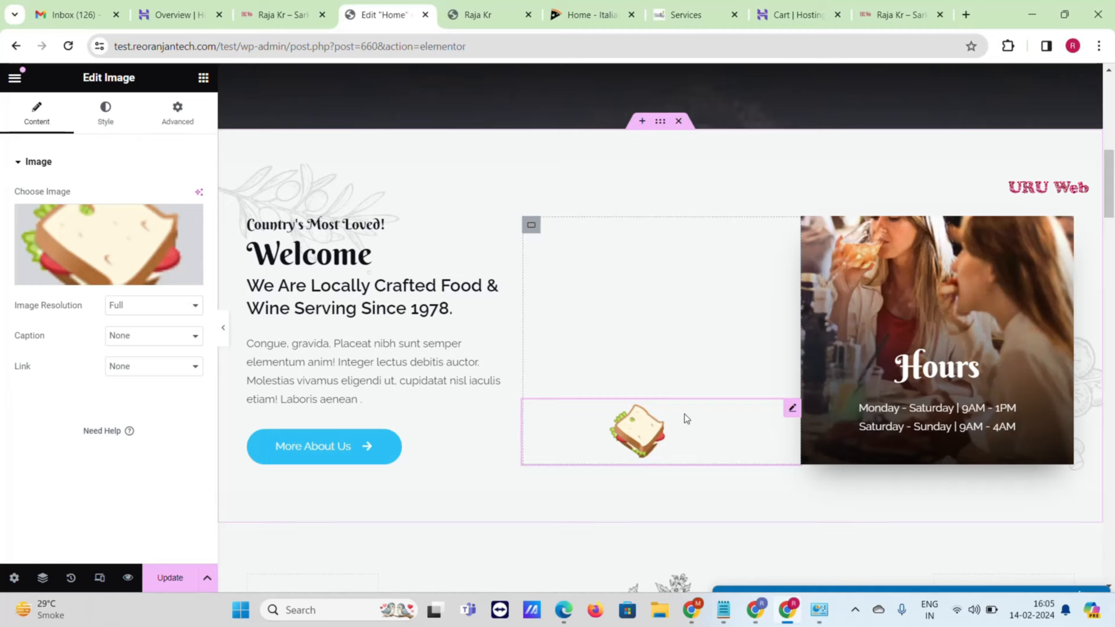
# - Swap that picture for the chef photo about-image-02
pyautogui.click(131, 227)
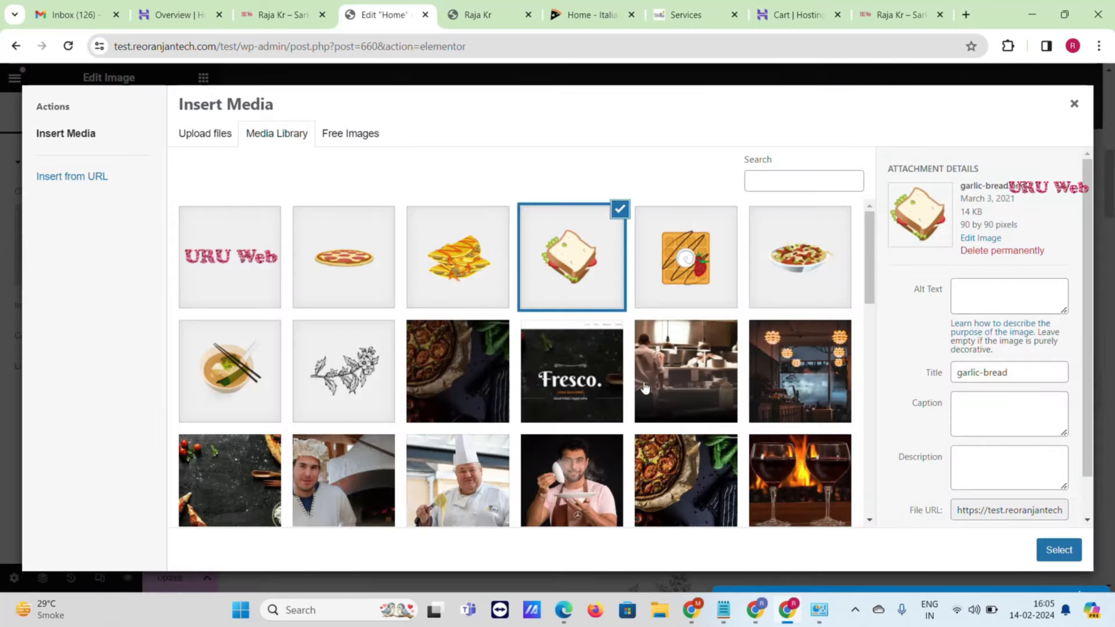
pyautogui.scroll(-5, 644, 388)
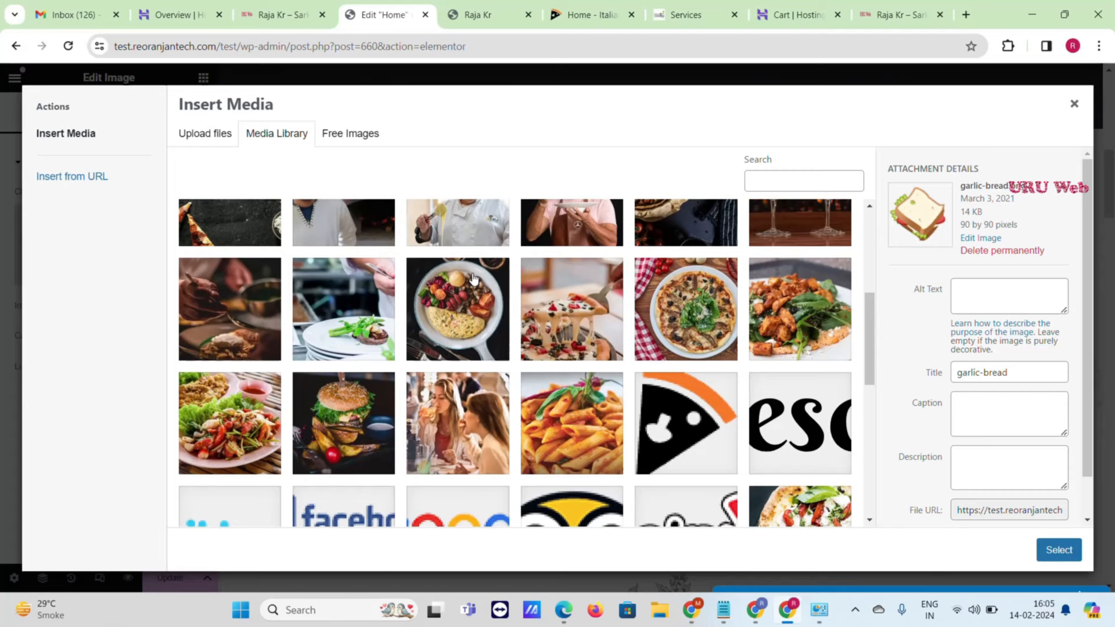
pyautogui.scroll(1, 474, 279)
pyautogui.click(474, 276)
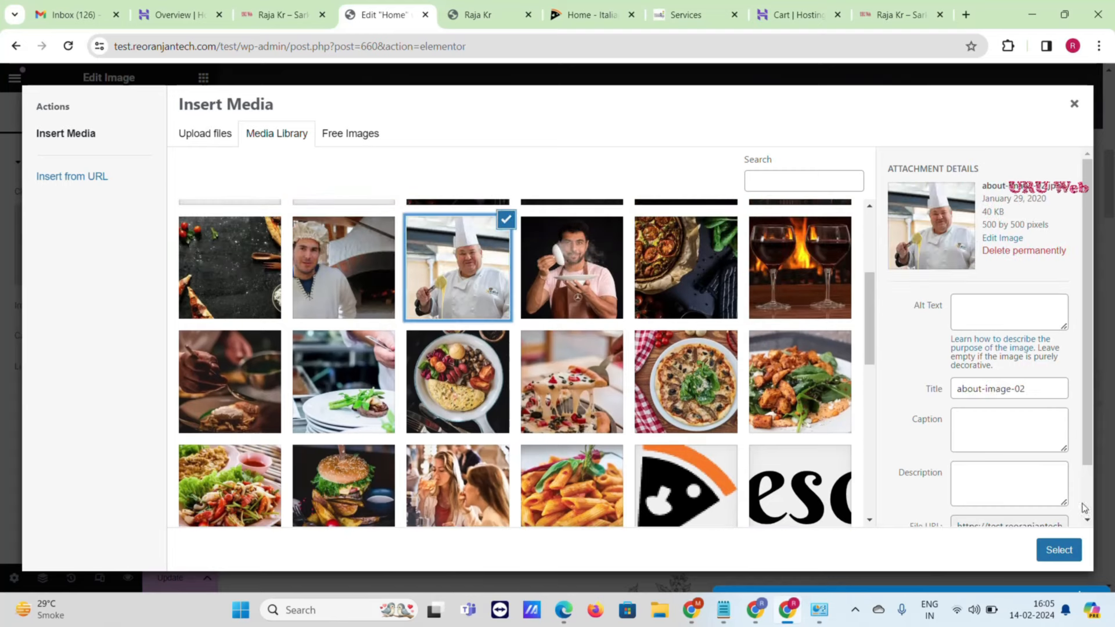
pyautogui.click(1051, 549)
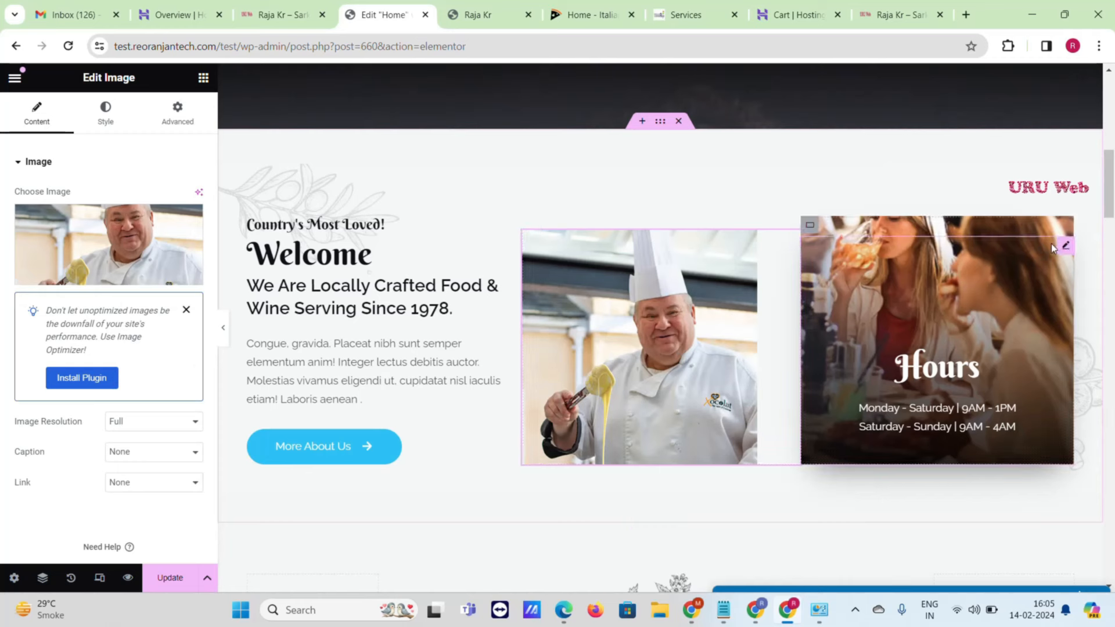
# - Set the Hours container's background image to the Menu-item-1 burger photo
pyautogui.click(811, 227)
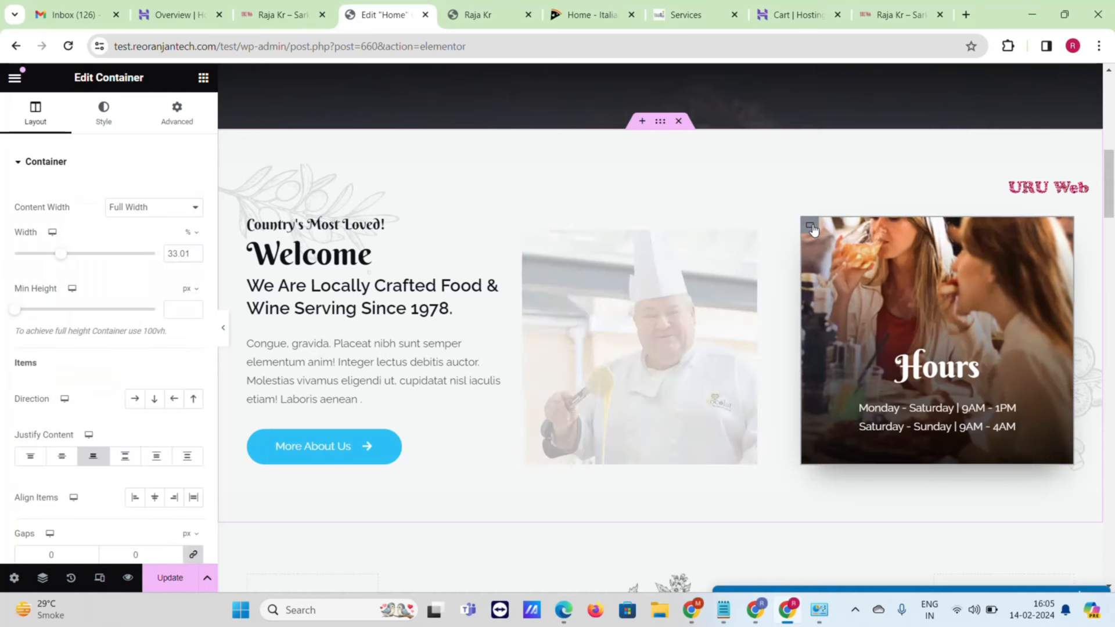
pyautogui.click(85, 120)
pyautogui.click(107, 322)
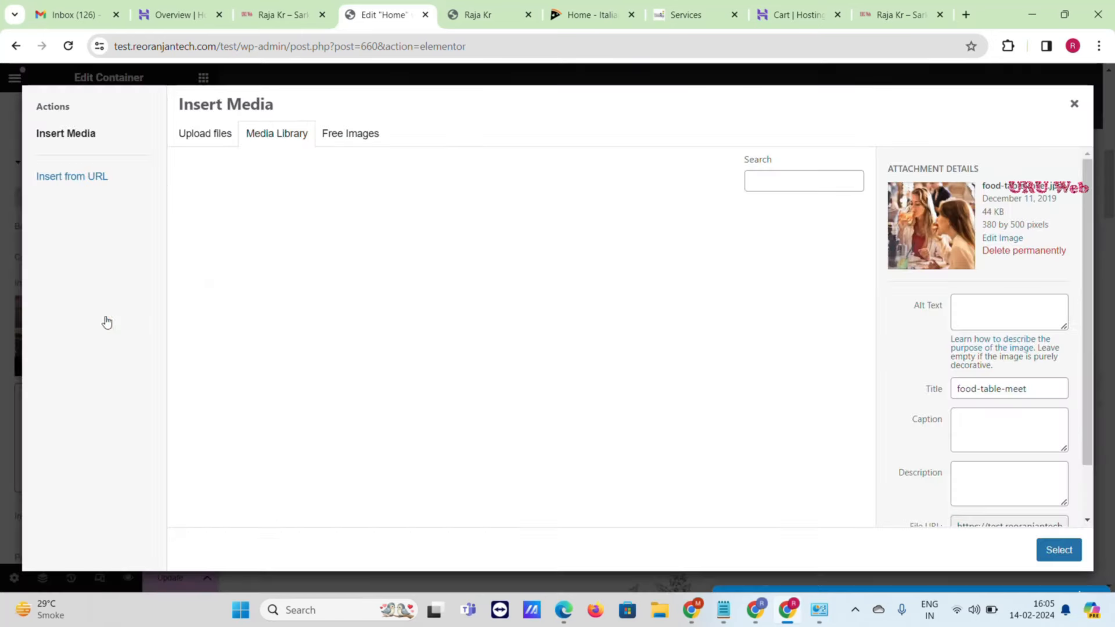
pyautogui.scroll(-2, 680, 406)
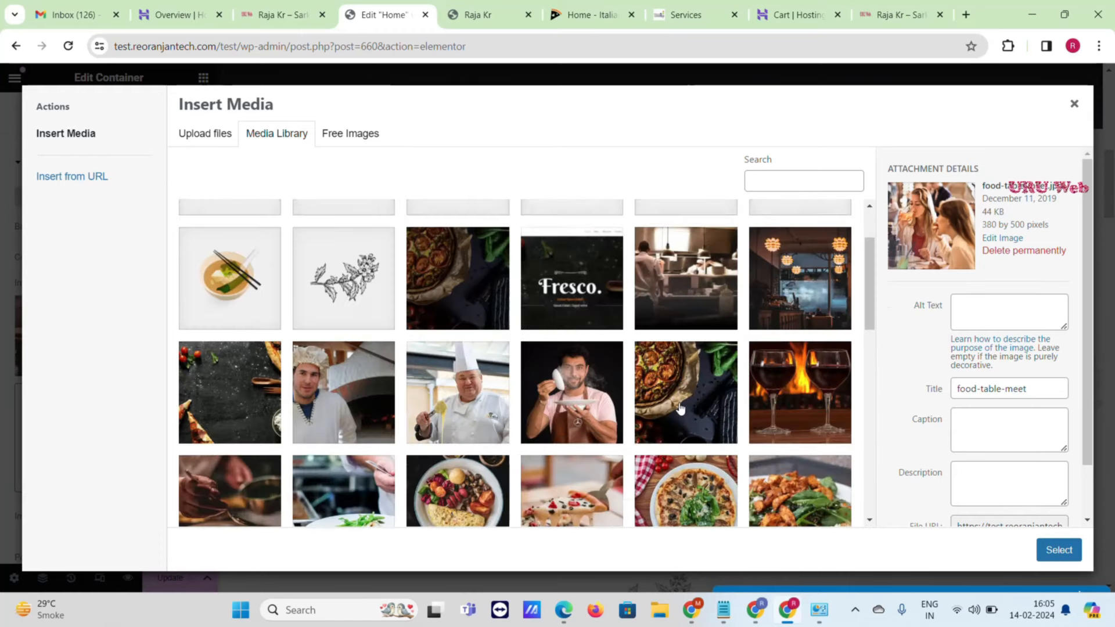
pyautogui.scroll(-3, 680, 408)
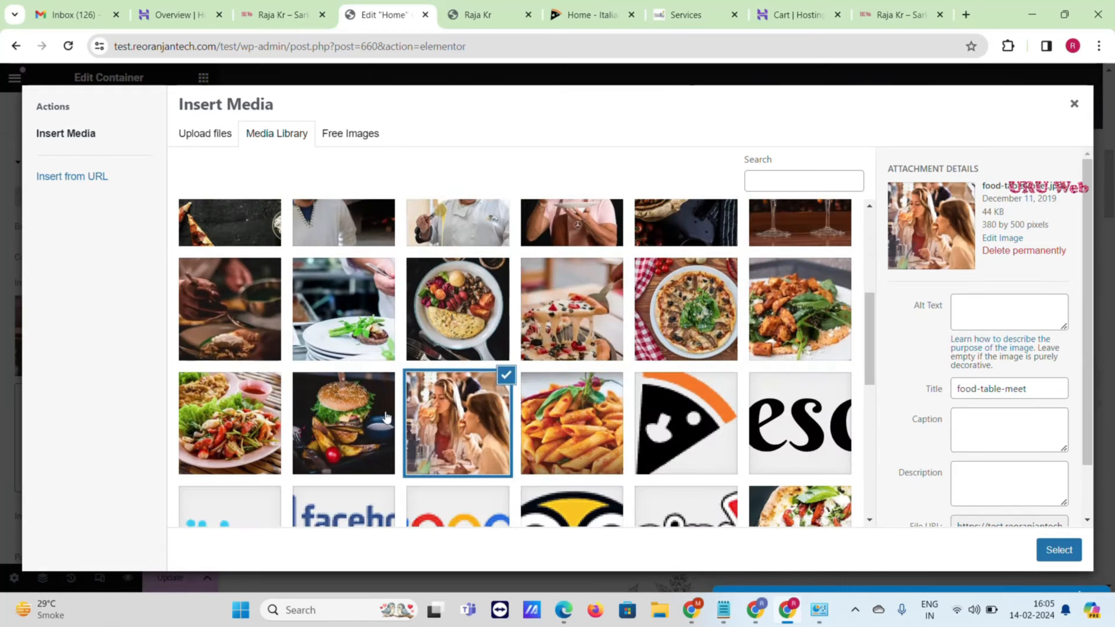
pyautogui.click(358, 413)
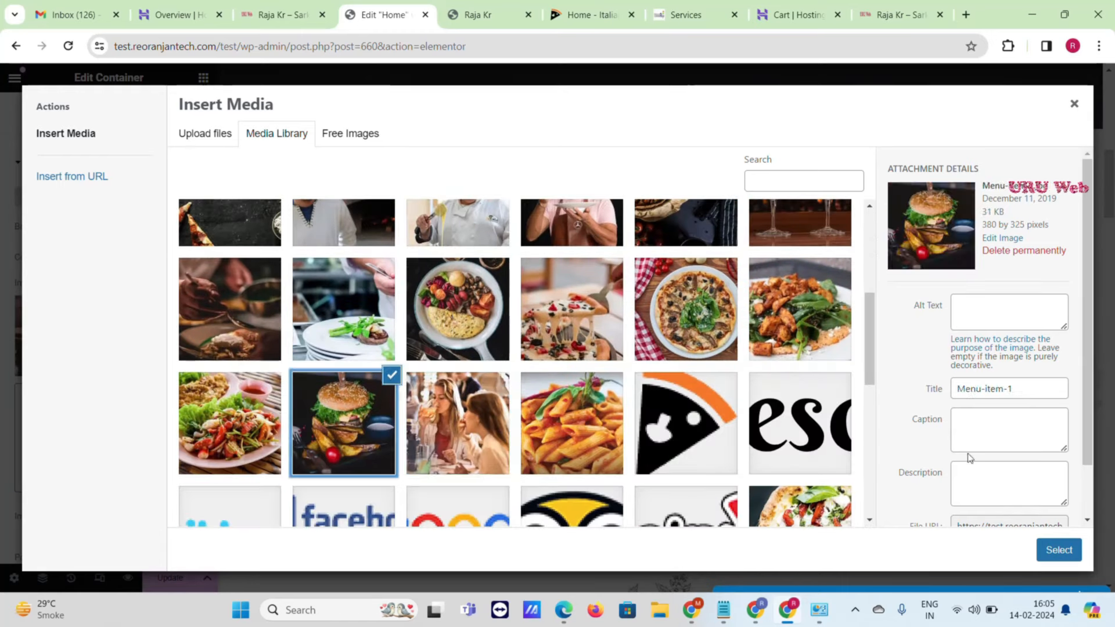
pyautogui.click(1073, 554)
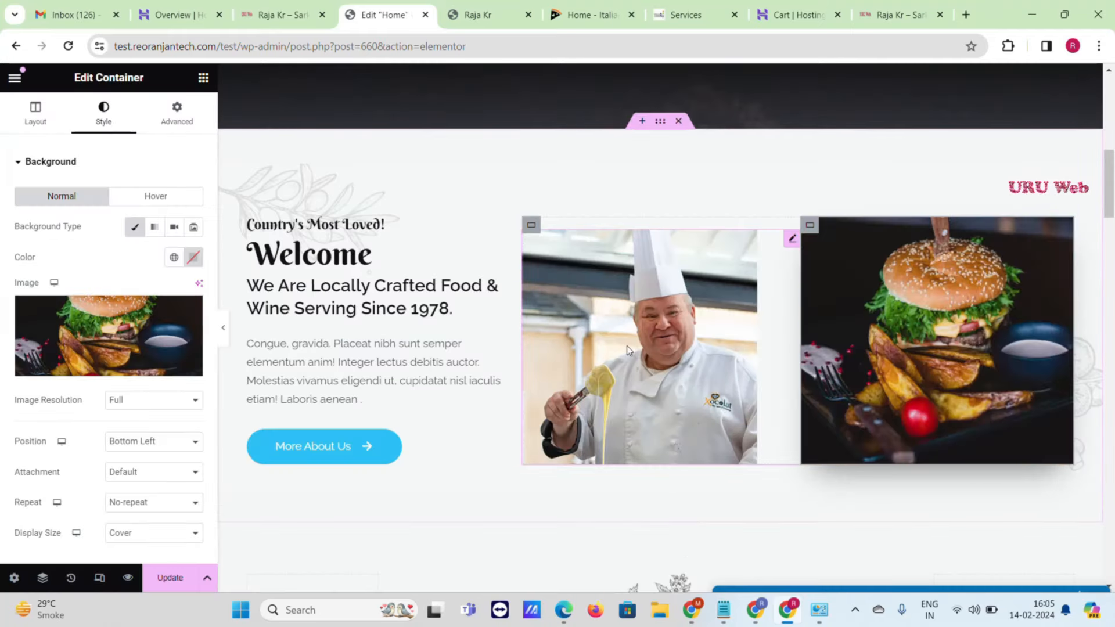
# - Scroll to the Our Menu grid and select the Ham and Fontina $29.5 price heading
pyautogui.scroll(-4, 626, 346)
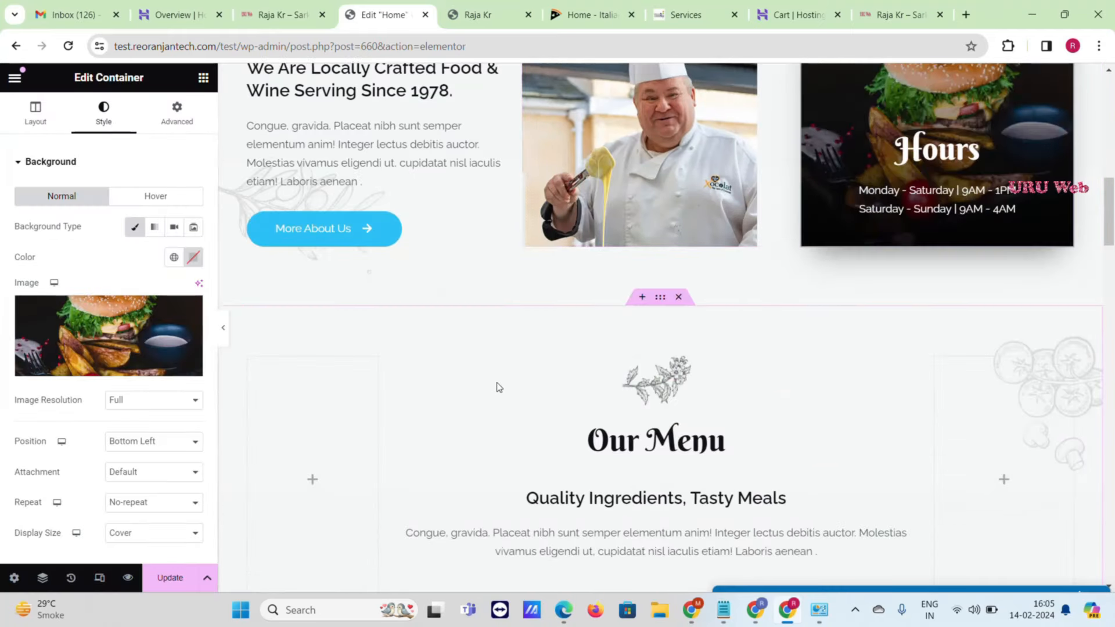
pyautogui.scroll(-3, 497, 385)
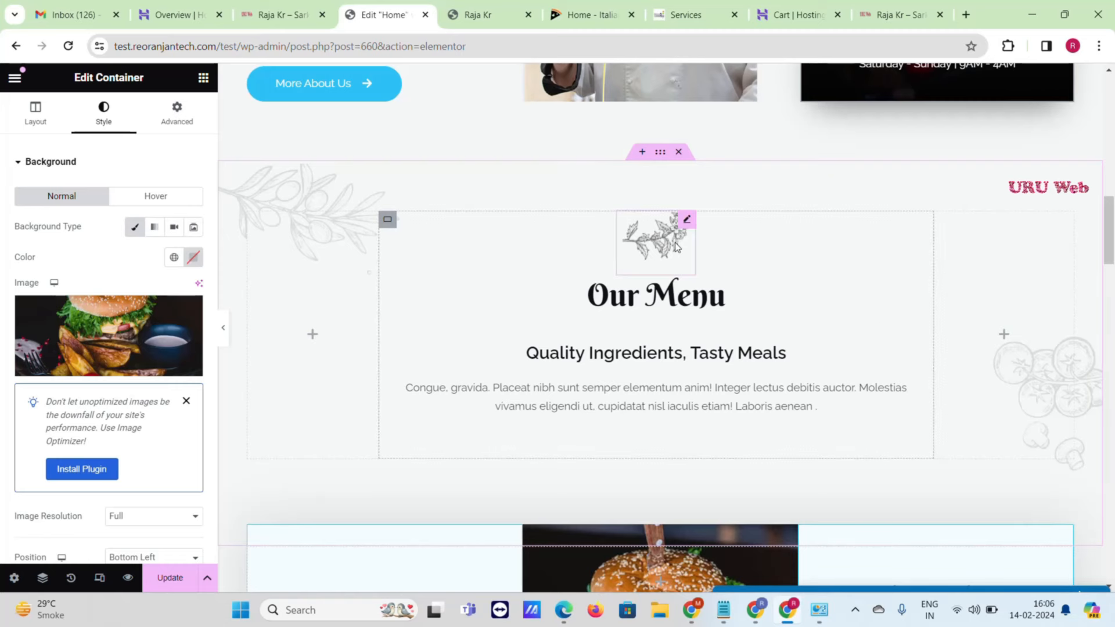
pyautogui.scroll(-3, 583, 323)
pyautogui.scroll(-2, 583, 324)
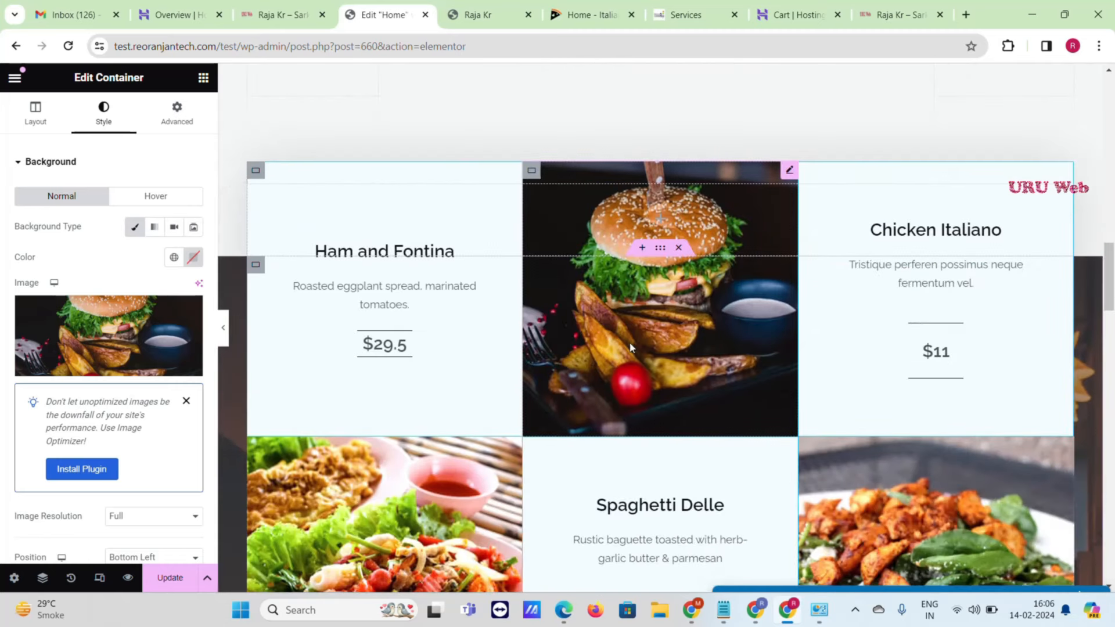
pyautogui.click(383, 345)
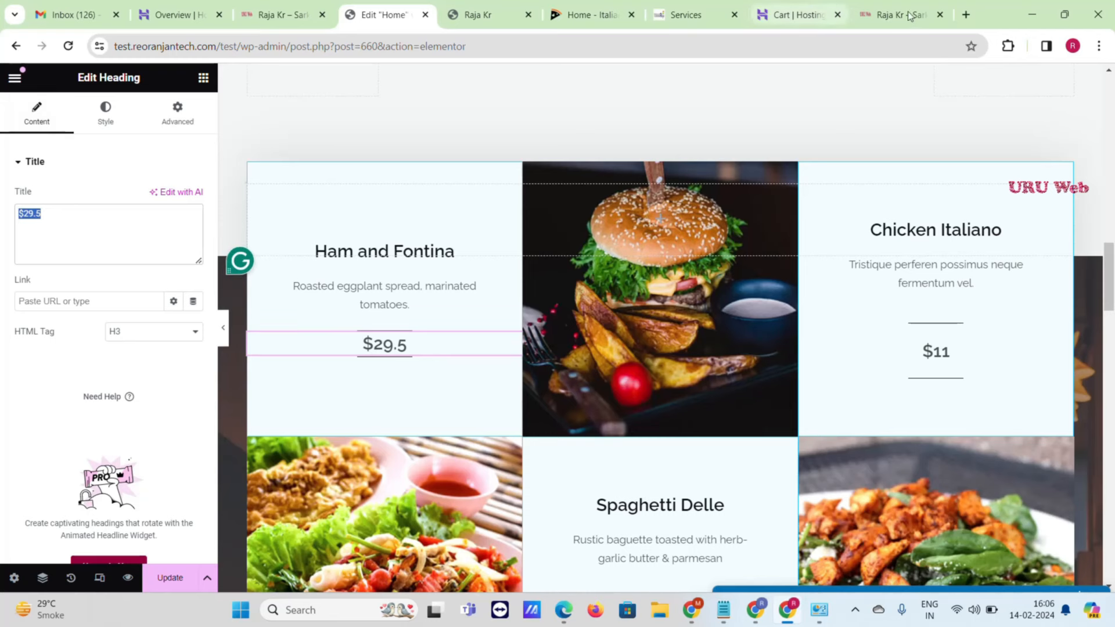
# - Search Google for 'rupee', copy the ₹ symbol, and return to the Elementor editor tab
pyautogui.click(966, 15)
pyautogui.write('ru')
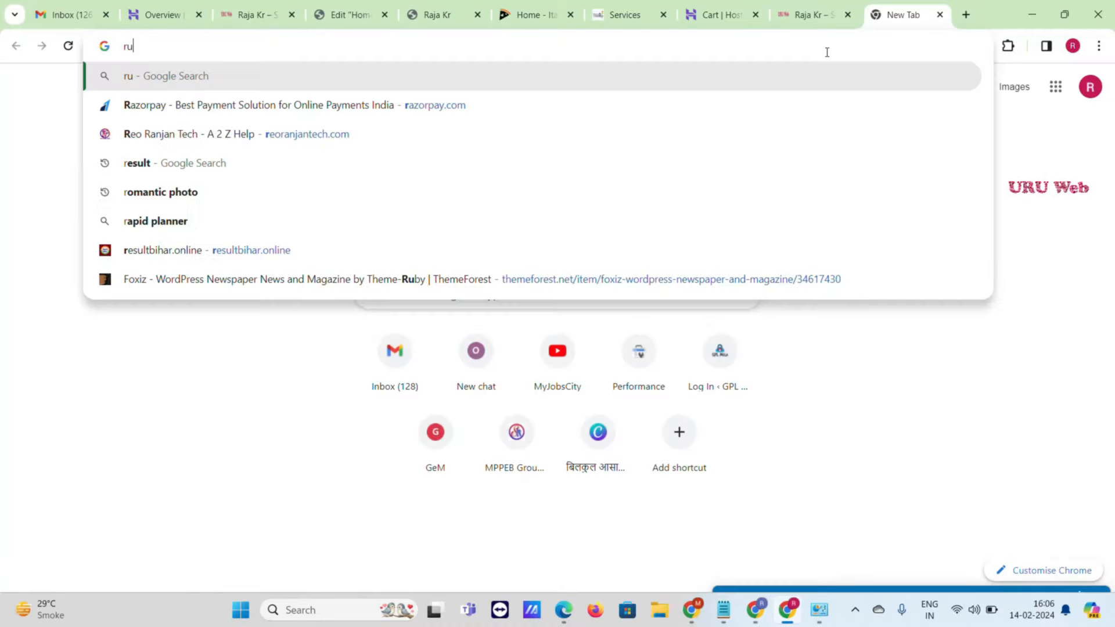
pyautogui.write('p')
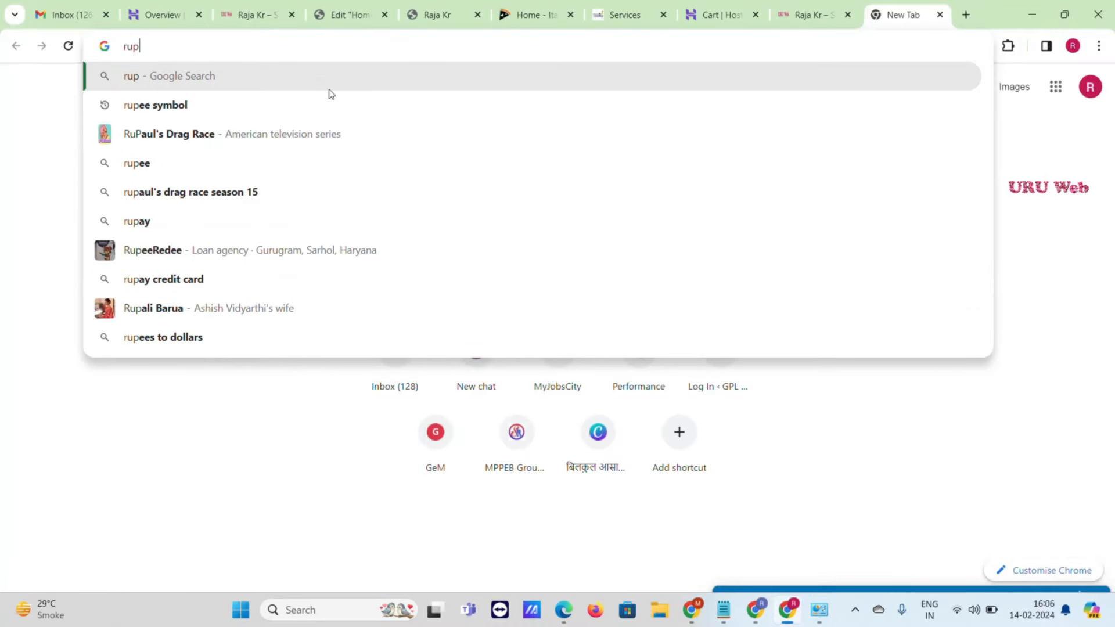
pyautogui.click(241, 172)
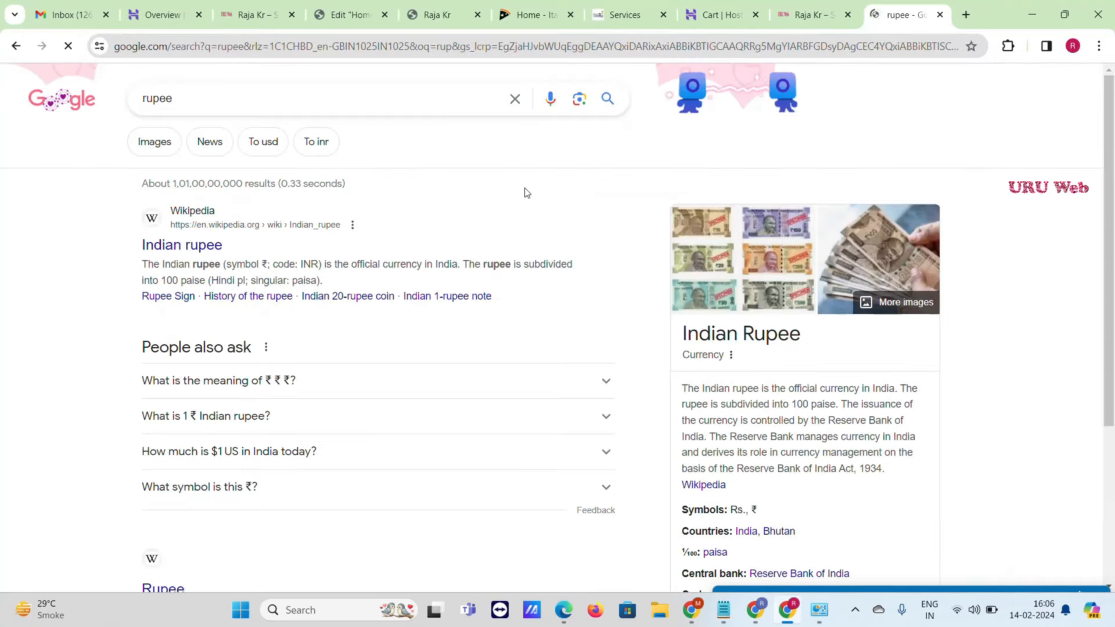
pyautogui.scroll(-2, 341, 266)
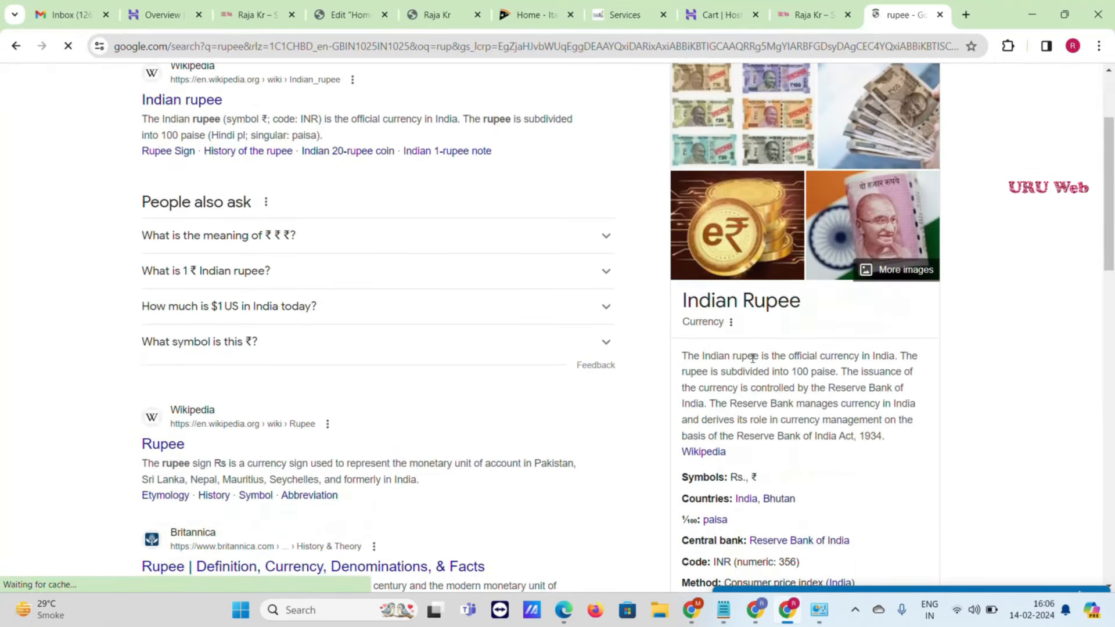
pyautogui.scroll(-2, 768, 369)
pyautogui.moveTo(768, 335); pyautogui.dragTo(750, 332)
pyautogui.hotkey('ctrl', 'c')
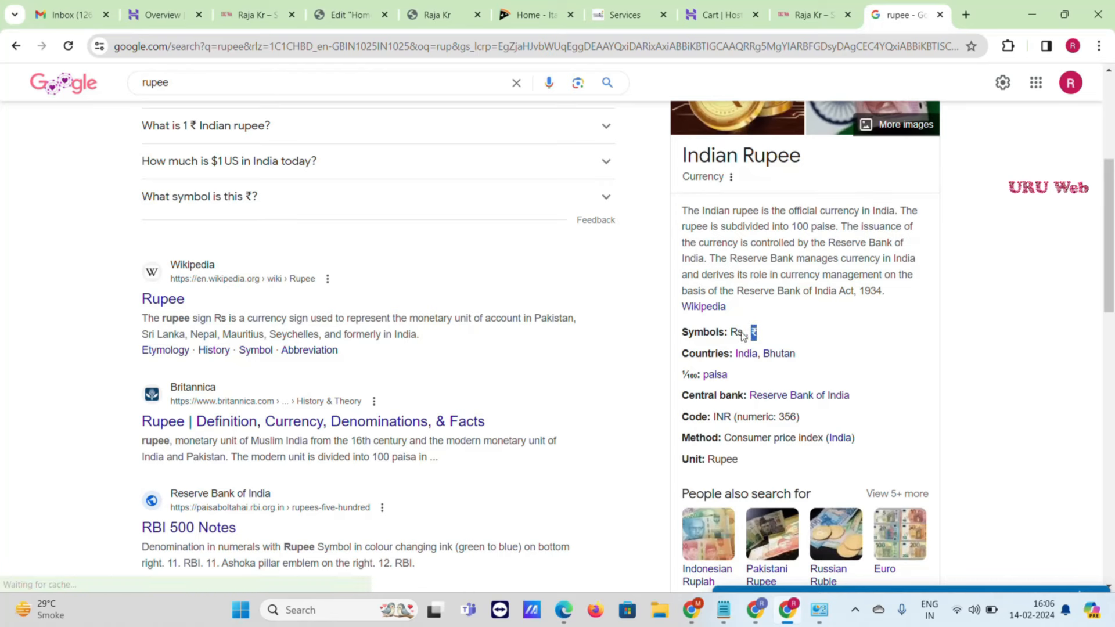
pyautogui.click(360, 7)
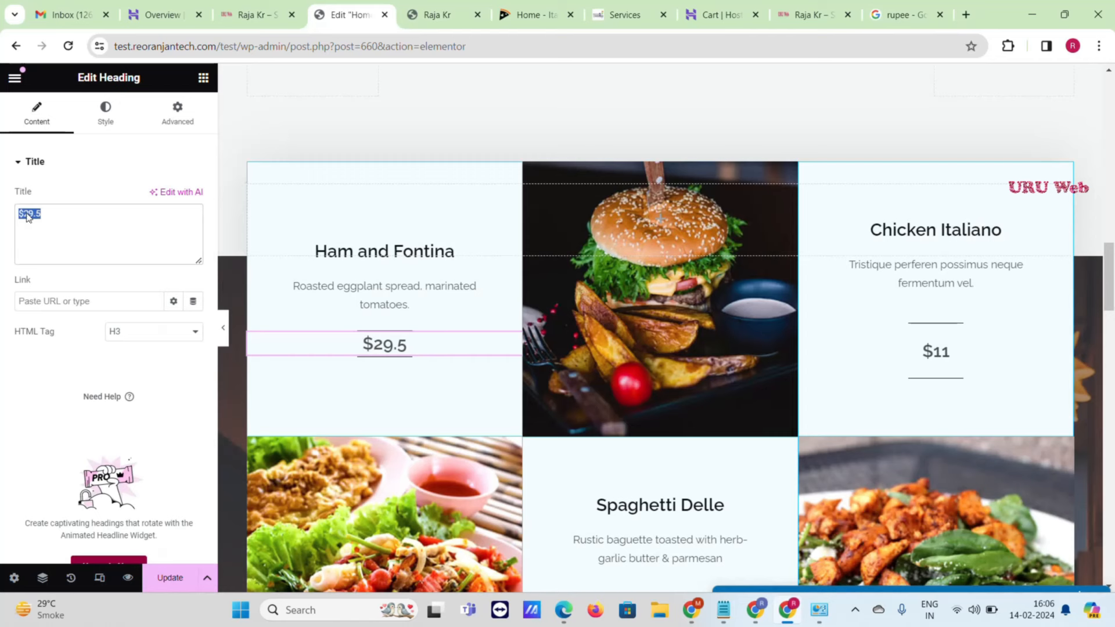
# - Replace the Ham and Fontina price $29.5 with ₹89
pyautogui.doubleClick(27, 213)
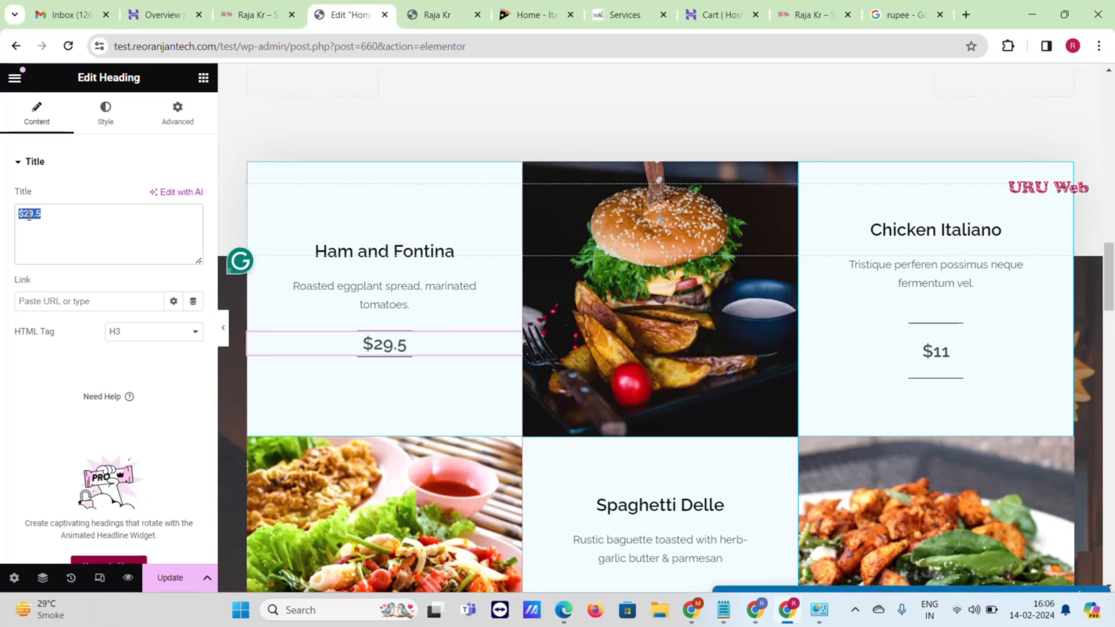
pyautogui.hotkey('ctrl', 'v')
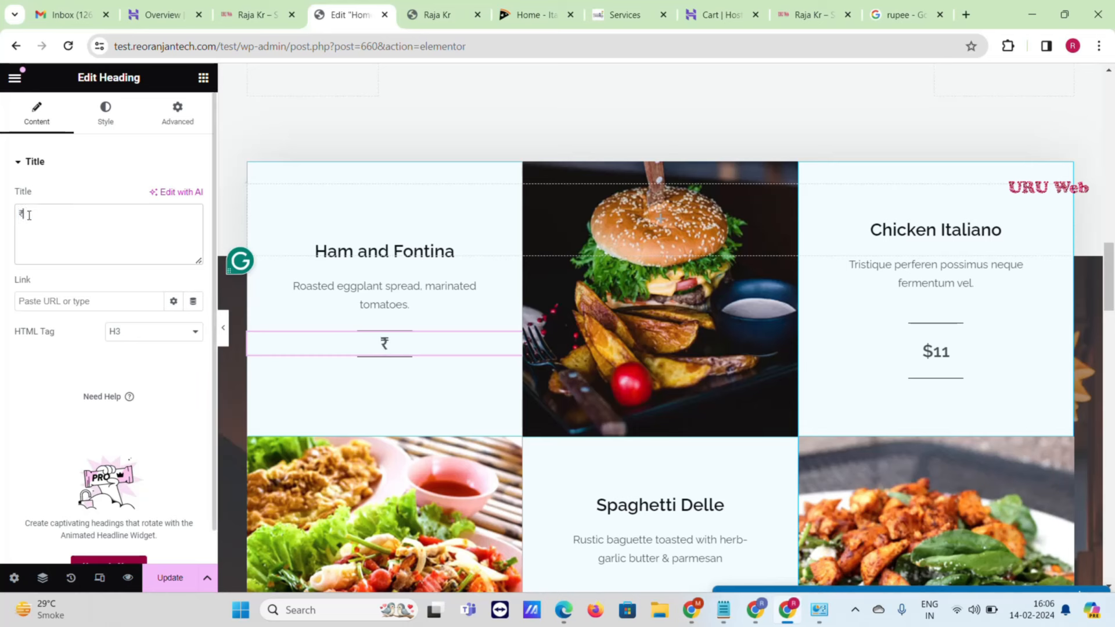
pyautogui.write('89')
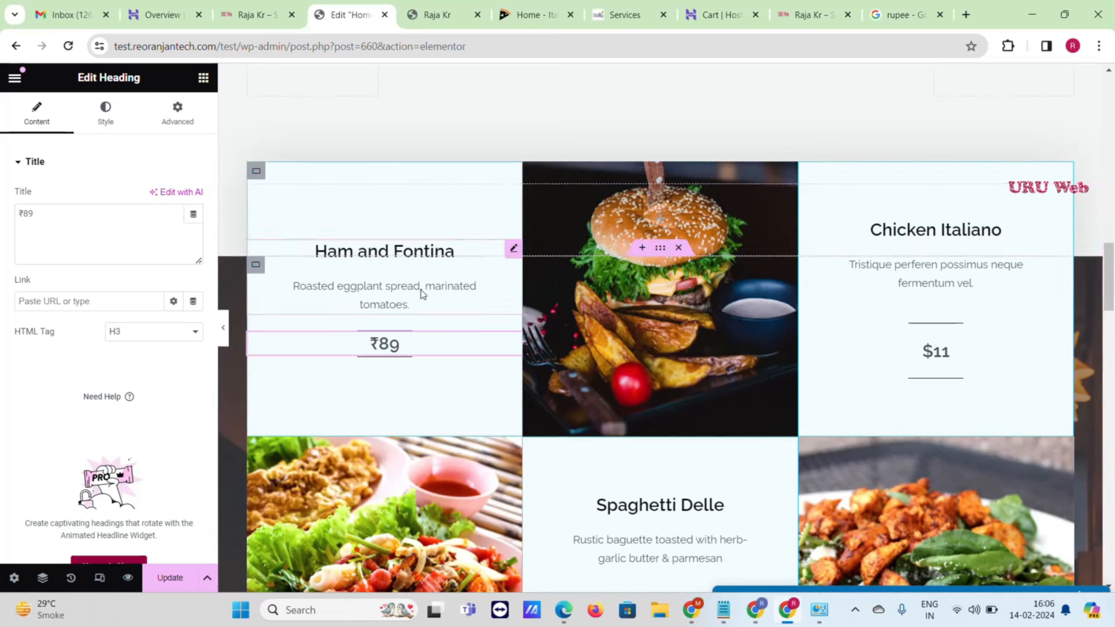
# - Append a stray 'g' to the Ham and Fontina title, then select the burger photo
pyautogui.click(409, 278)
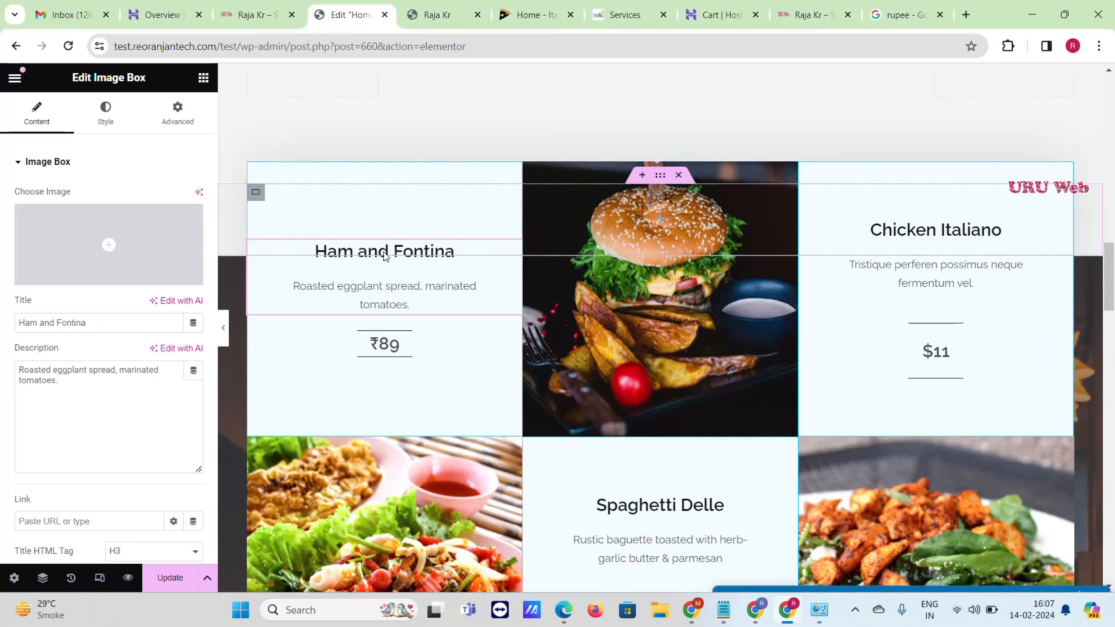
pyautogui.click(129, 320)
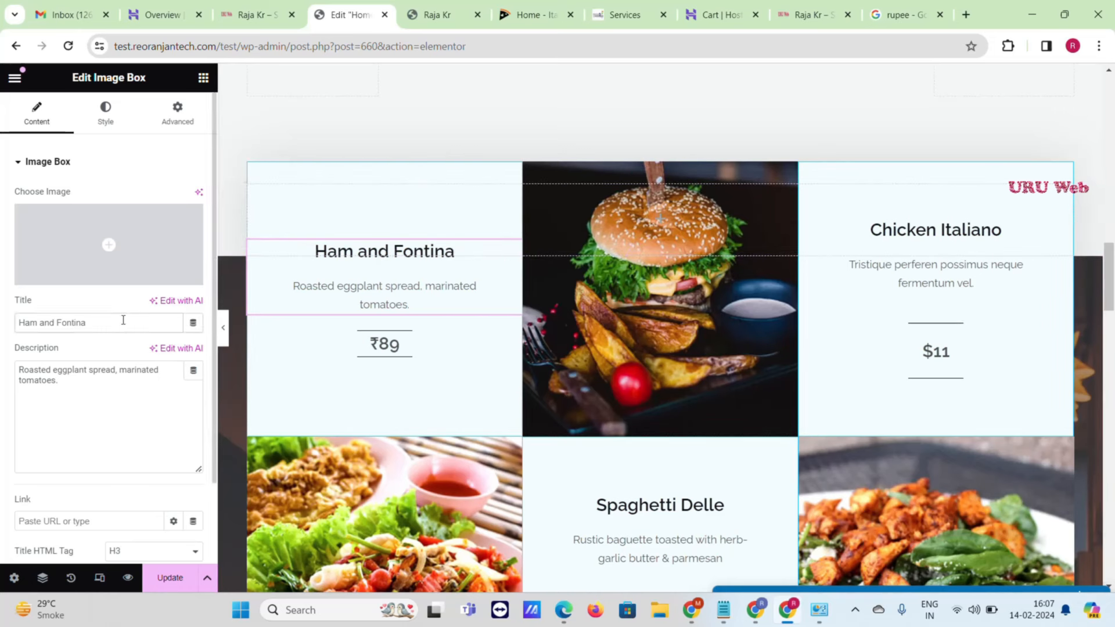
pyautogui.write('g')
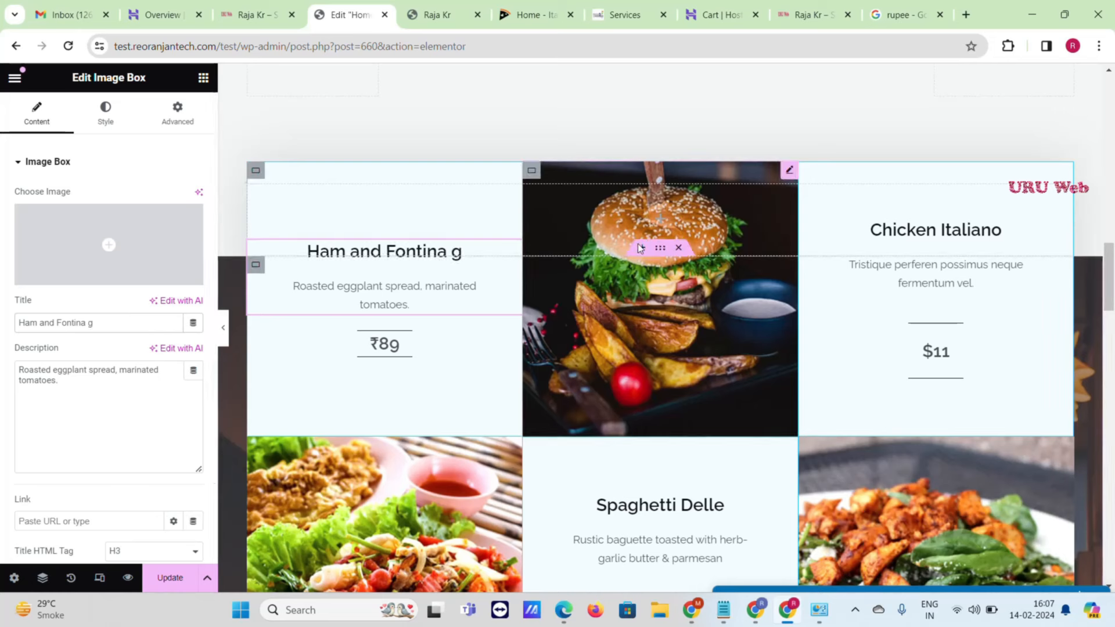
pyautogui.click(662, 191)
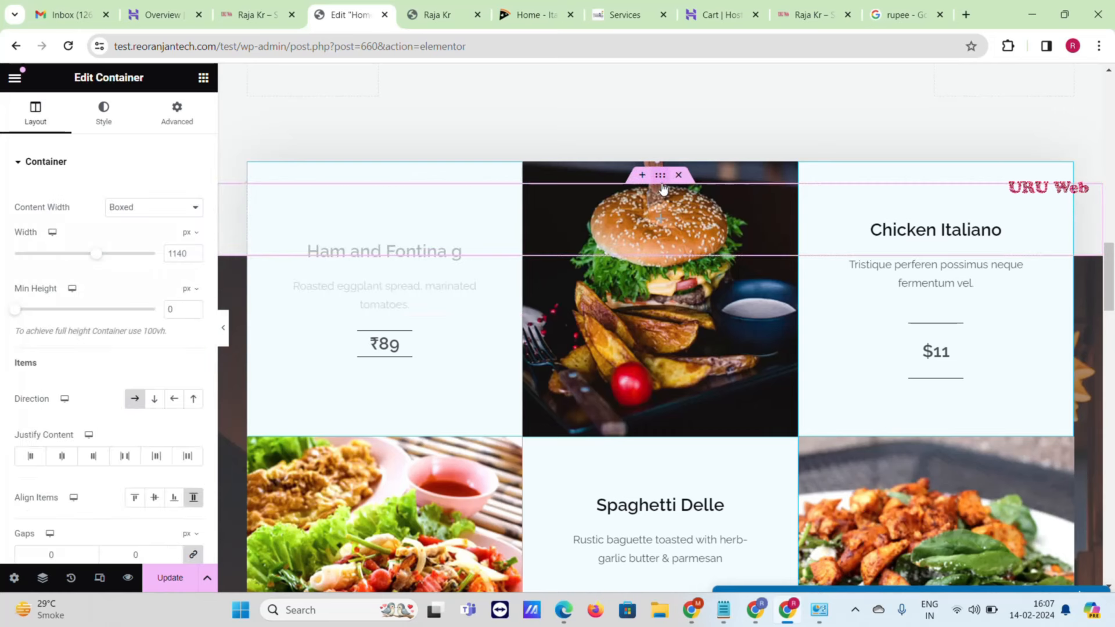
pyautogui.click(116, 130)
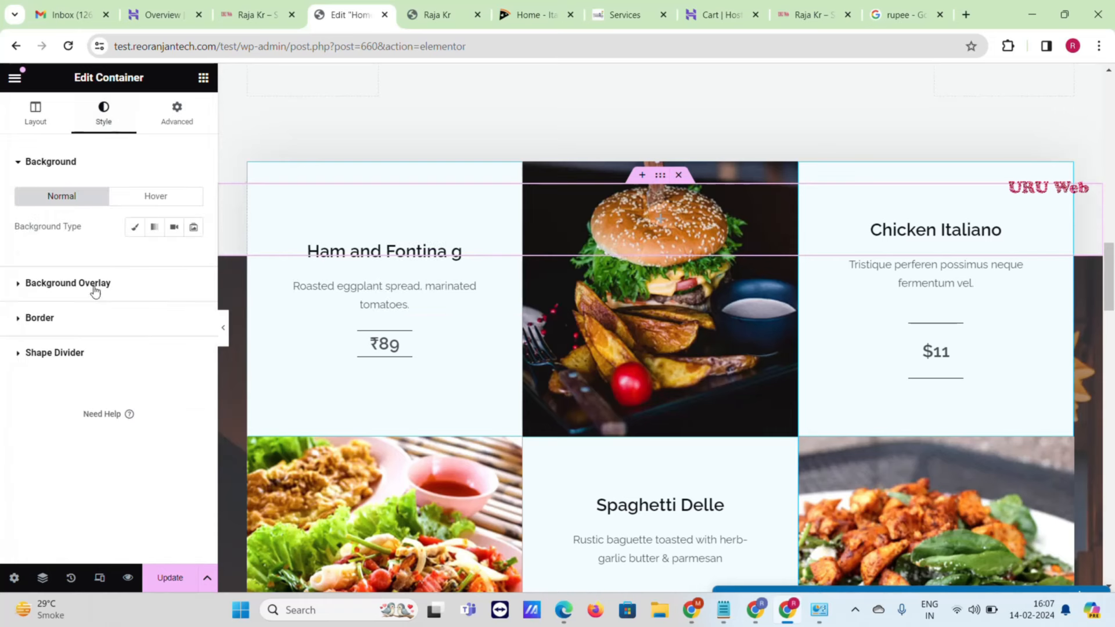
pyautogui.click(676, 276)
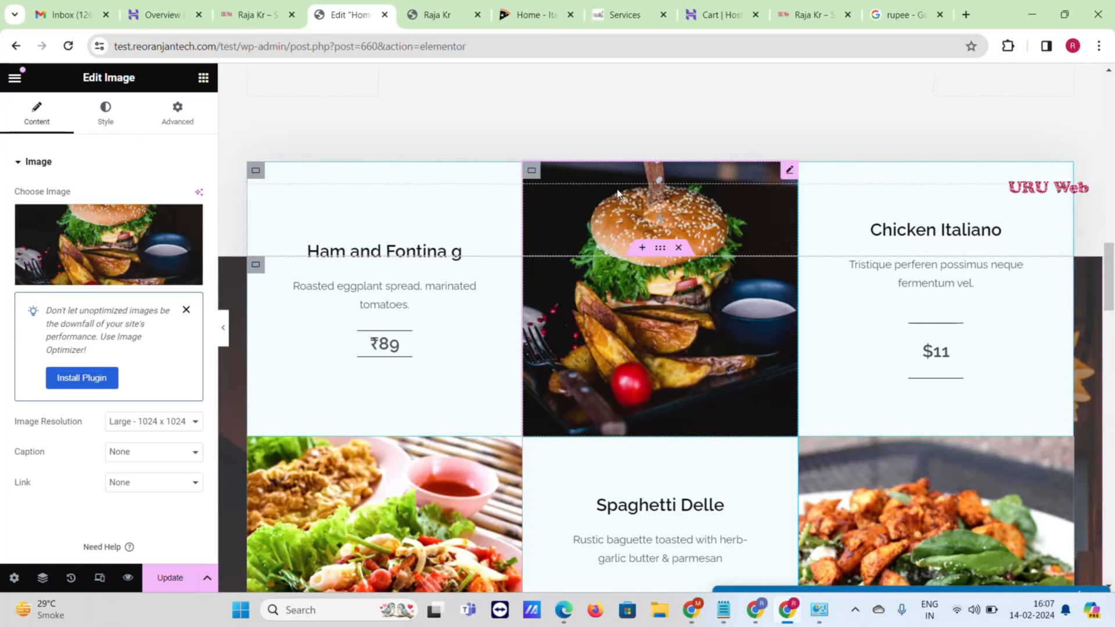
# - Swap the burger photo for the Menu-item-4 pizza image from the Media Library
pyautogui.click(67, 243)
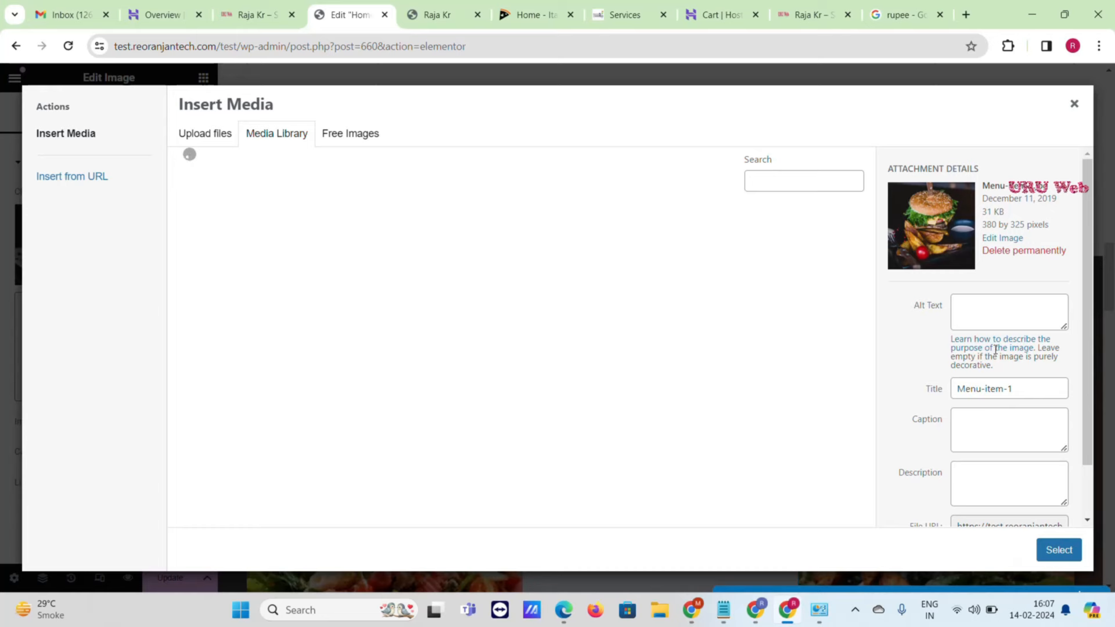
pyautogui.scroll(-6, 708, 310)
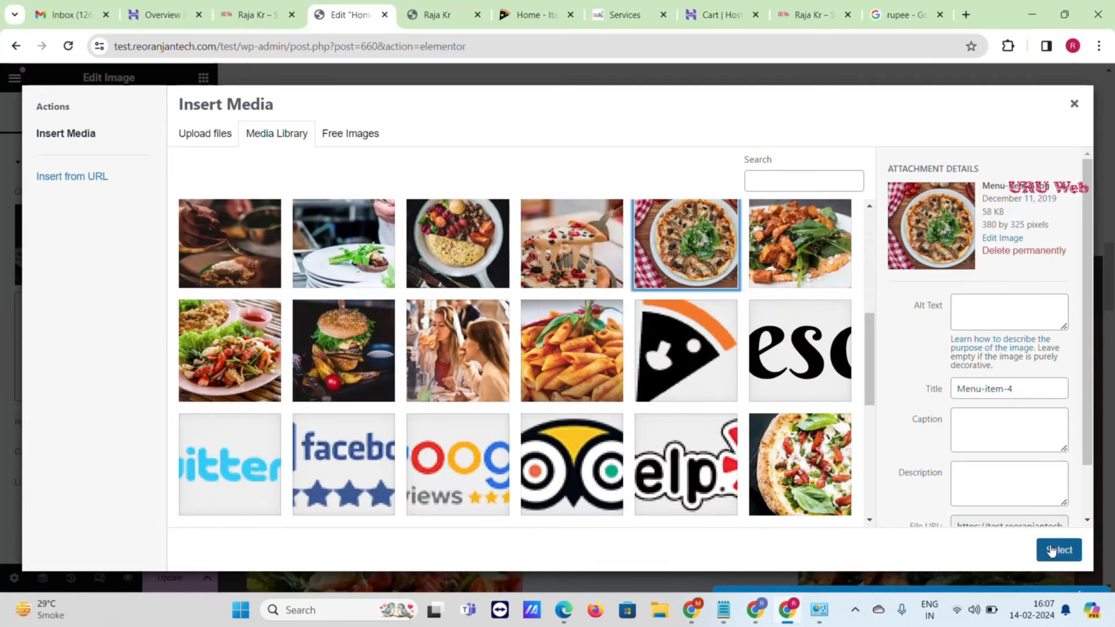
pyautogui.click(1055, 552)
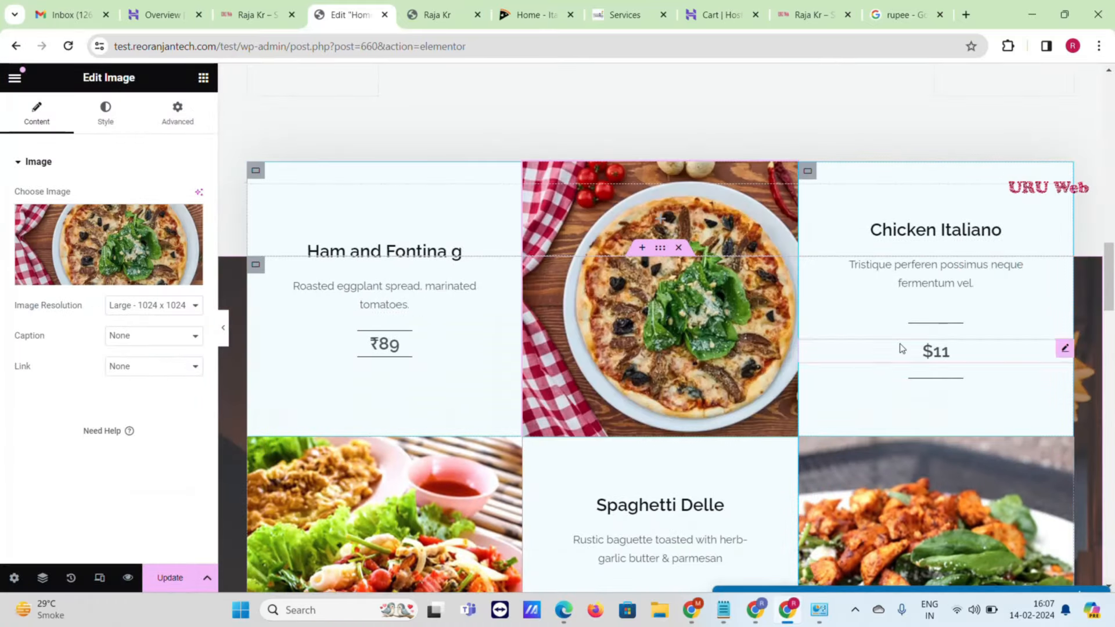
pyautogui.scroll(-5, 917, 348)
pyautogui.scroll(-15, 813, 357)
pyautogui.scroll(6, 804, 365)
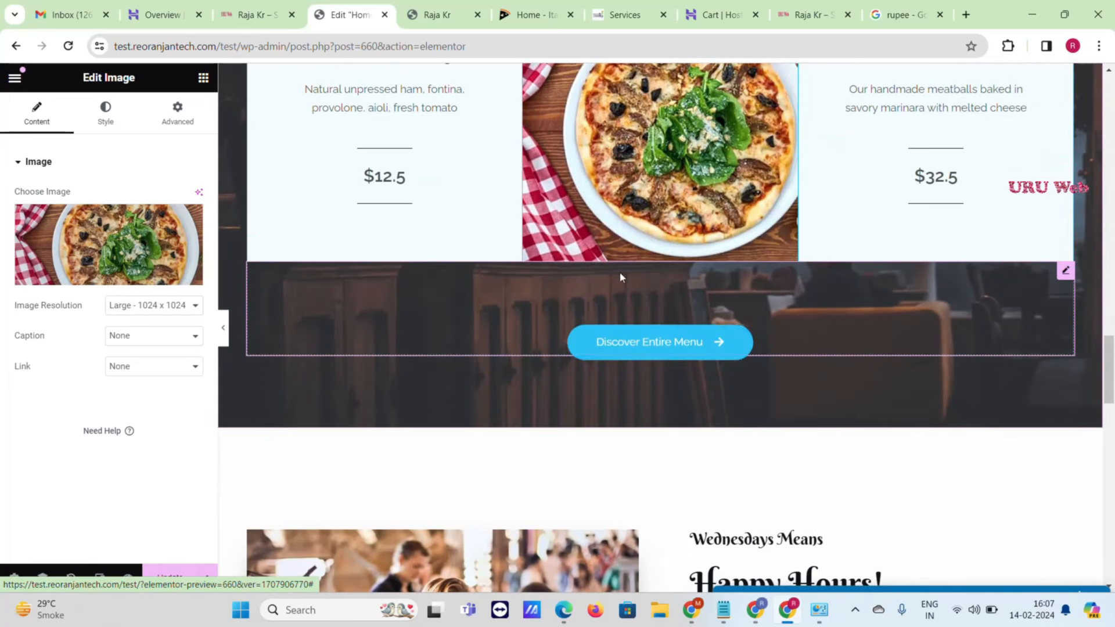
# - Reload the live site, open its Menu page and copy that URL, then return to the editor
pyautogui.click(431, 5)
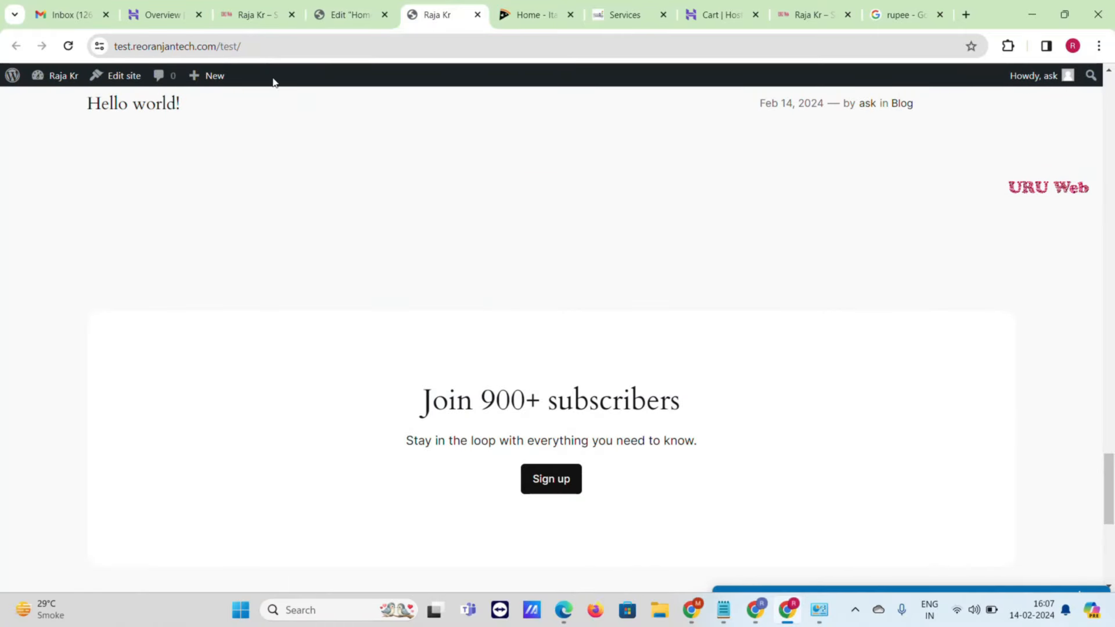
pyautogui.click(260, 44)
pyautogui.press('Return')
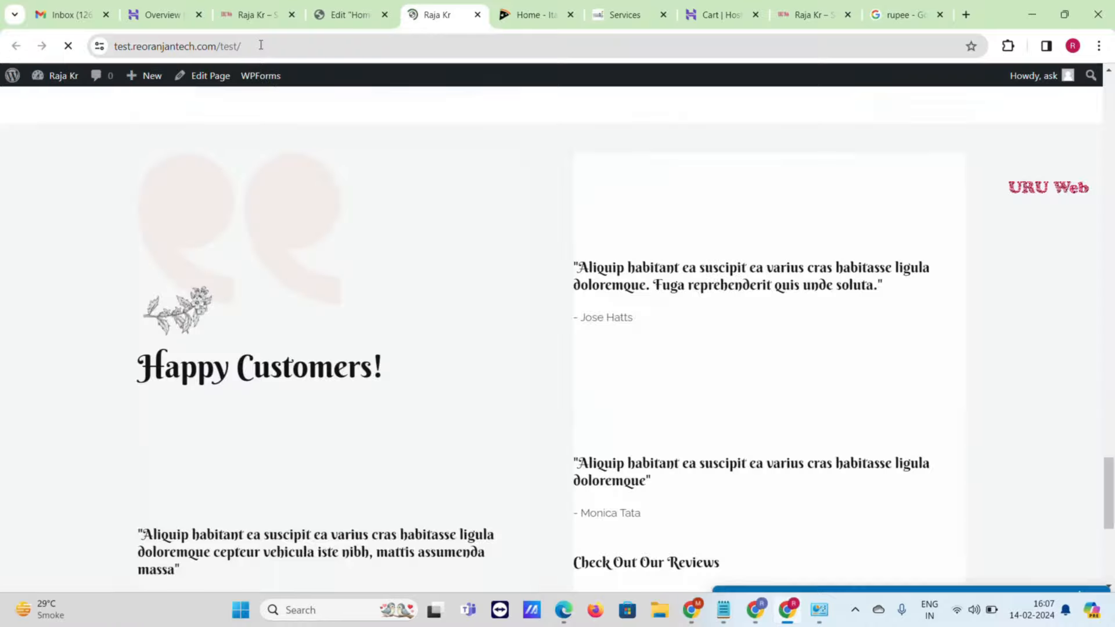
pyautogui.scroll(20, 888, 203)
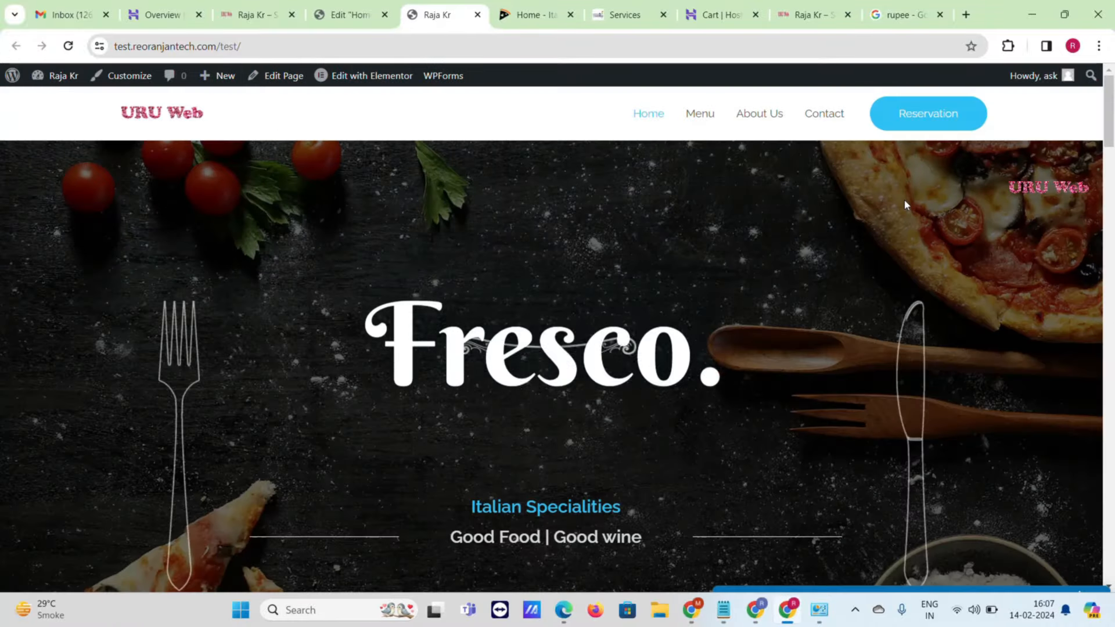
pyautogui.click(700, 113)
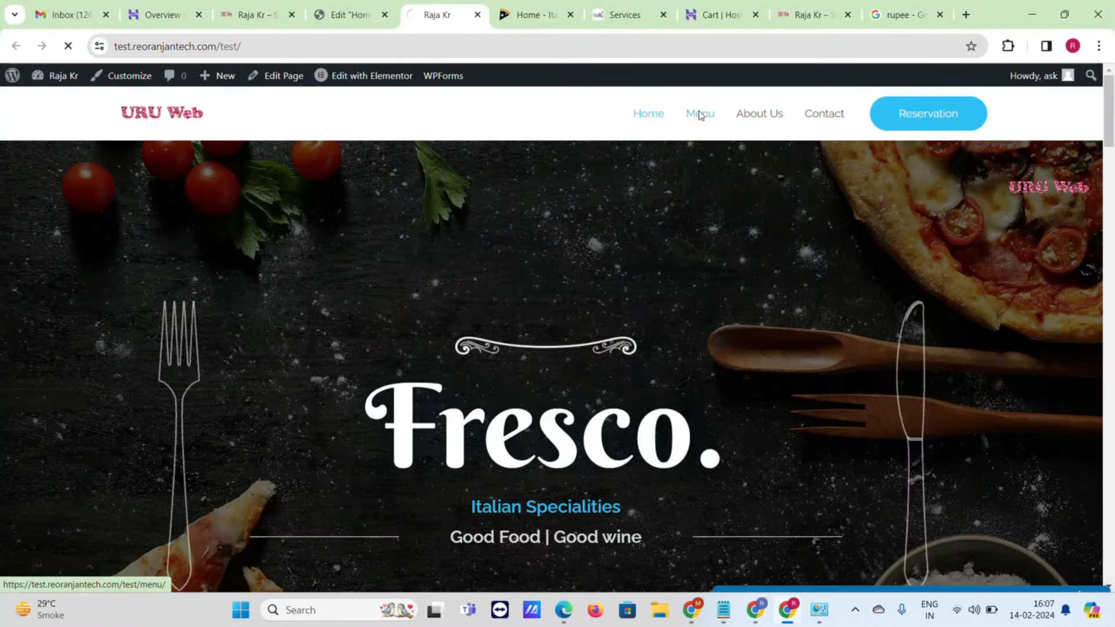
pyautogui.click(484, 38)
pyautogui.hotkey('ctrl', 'c')
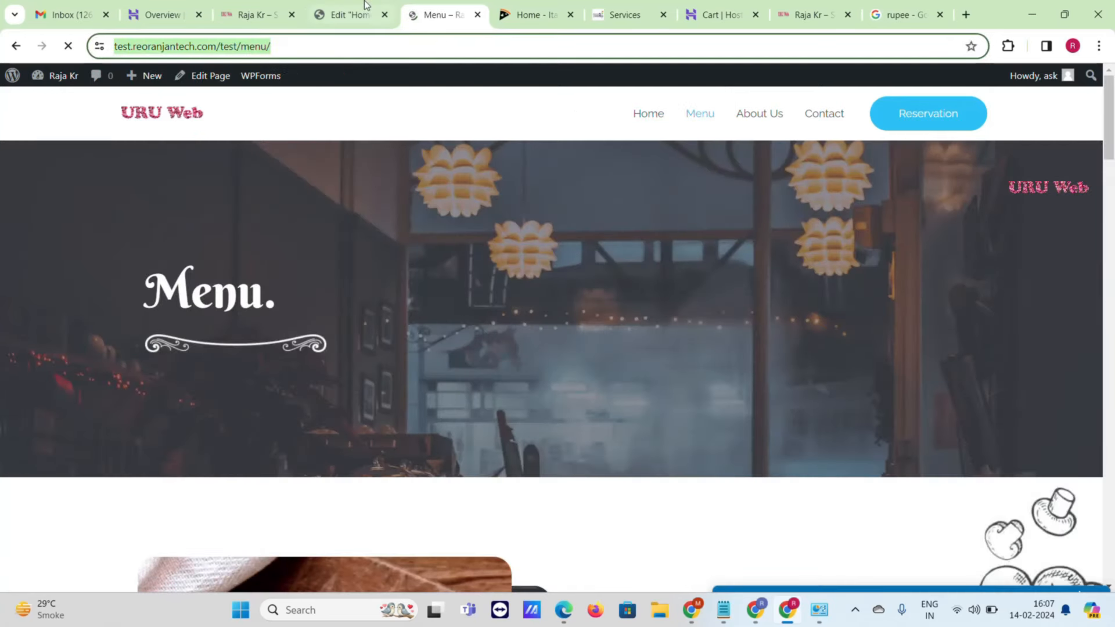
pyautogui.click(365, 5)
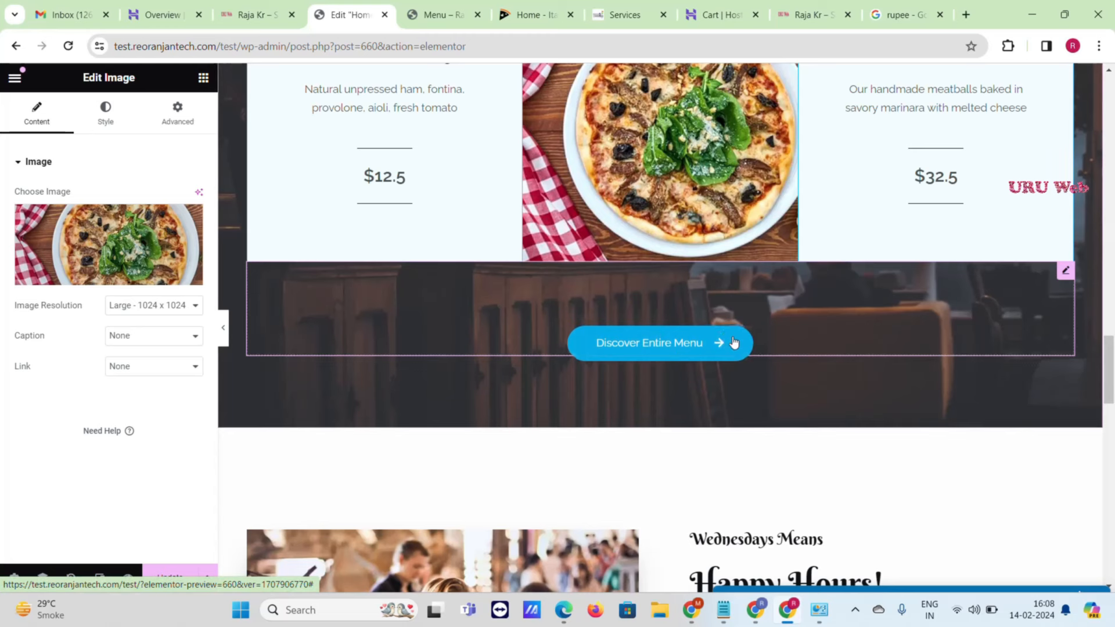
pyautogui.click(735, 346)
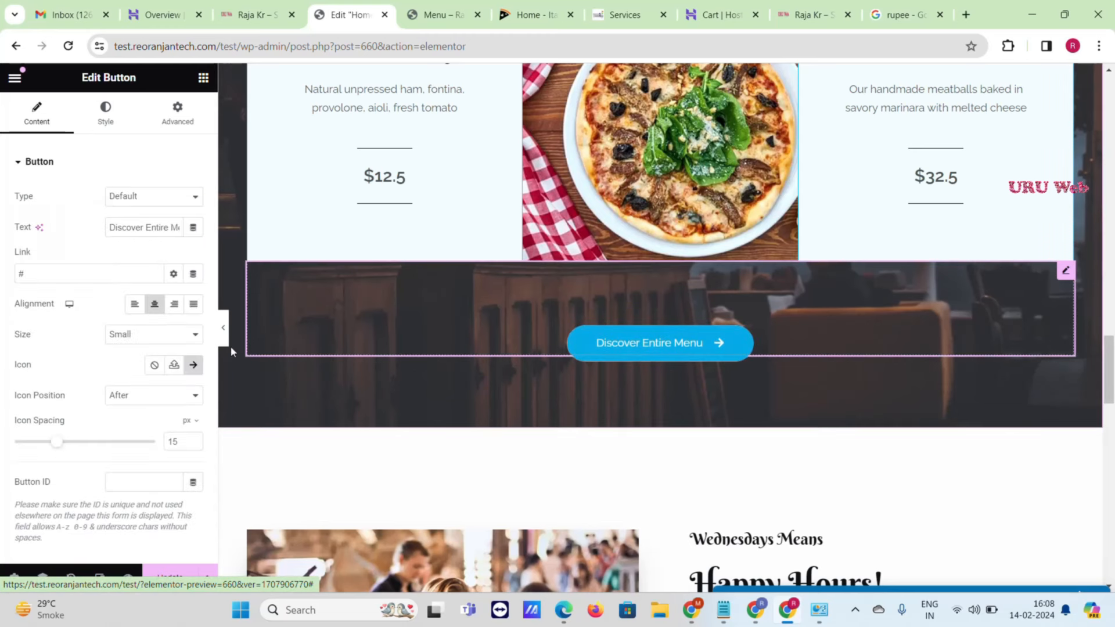
pyautogui.doubleClick(24, 269)
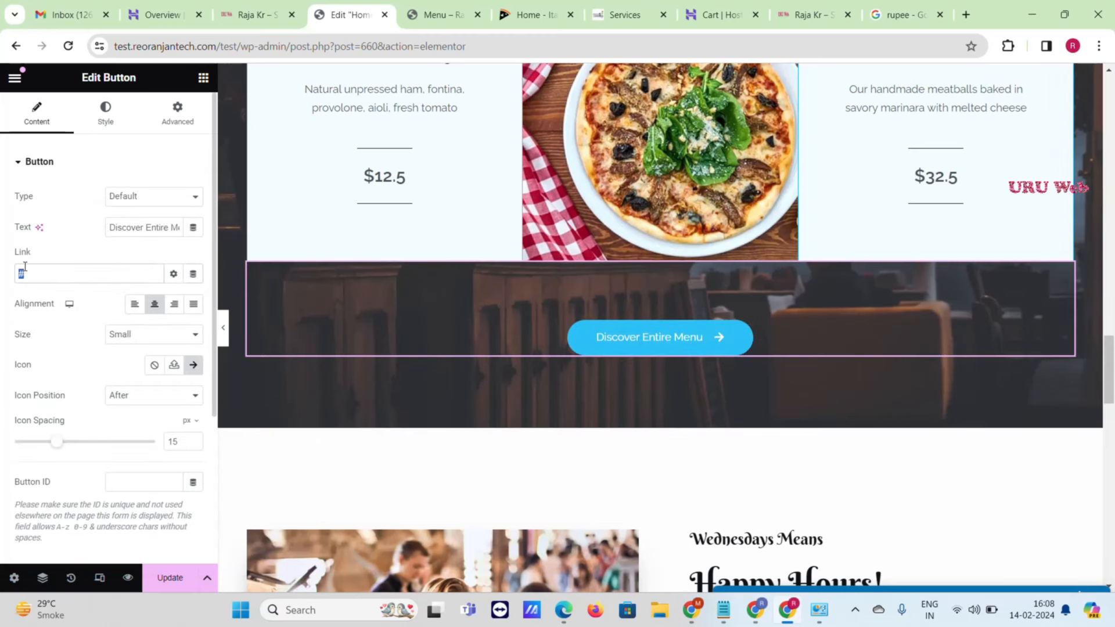
pyautogui.hotkey('ctrl', 'v')
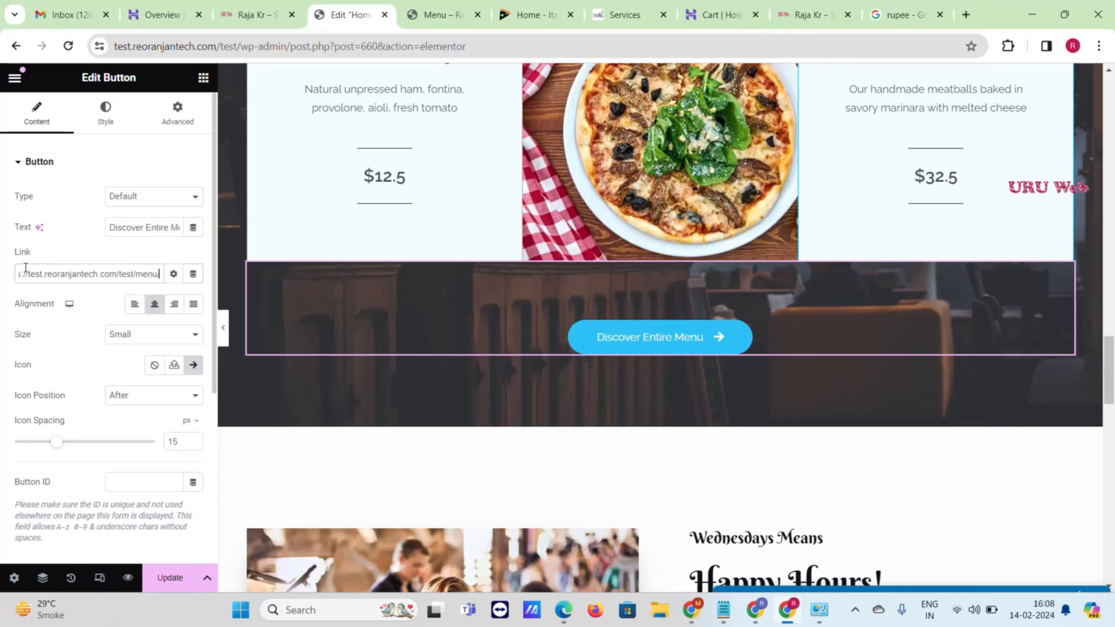
pyautogui.write('/')
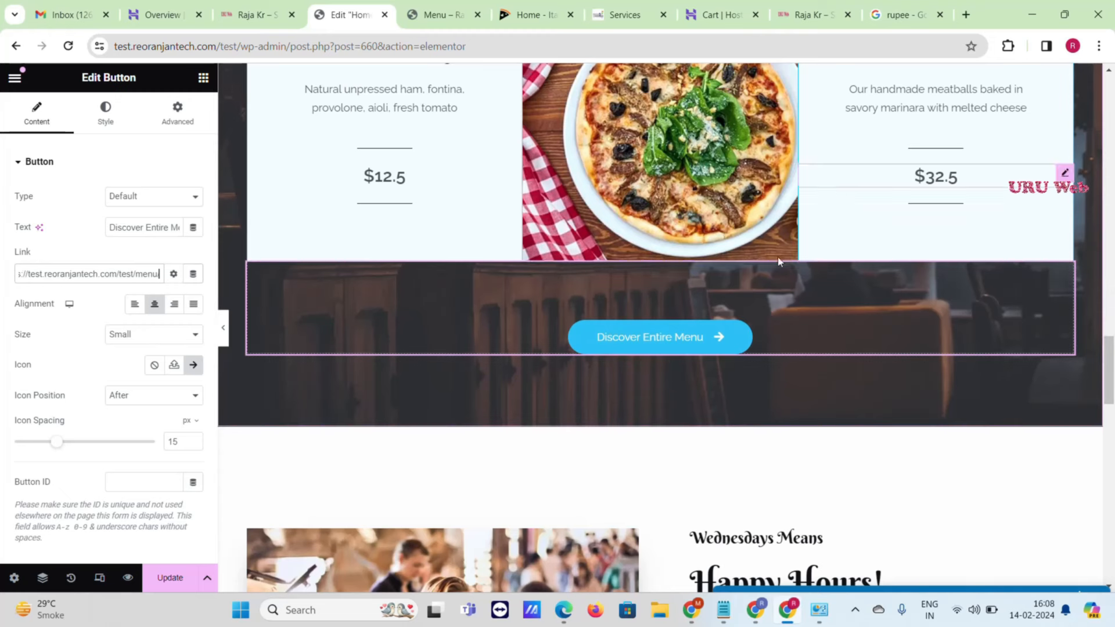
# - Check the Menu page in its own tab, then return to the home page editor
pyautogui.click(435, 15)
pyautogui.scroll(-20, 555, 278)
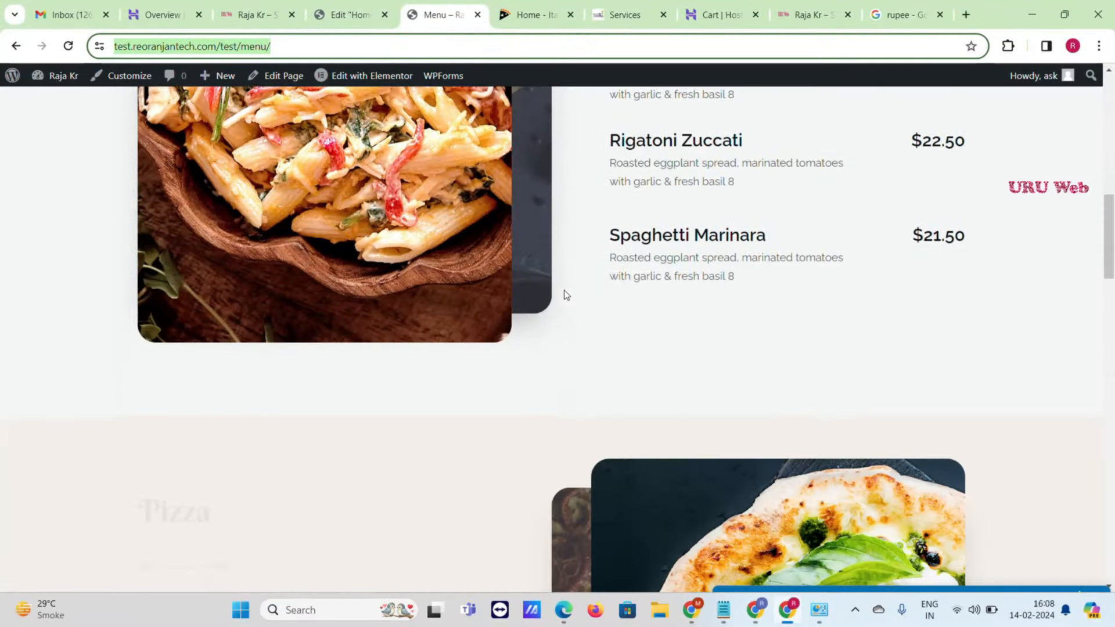
pyautogui.scroll(-10, 563, 290)
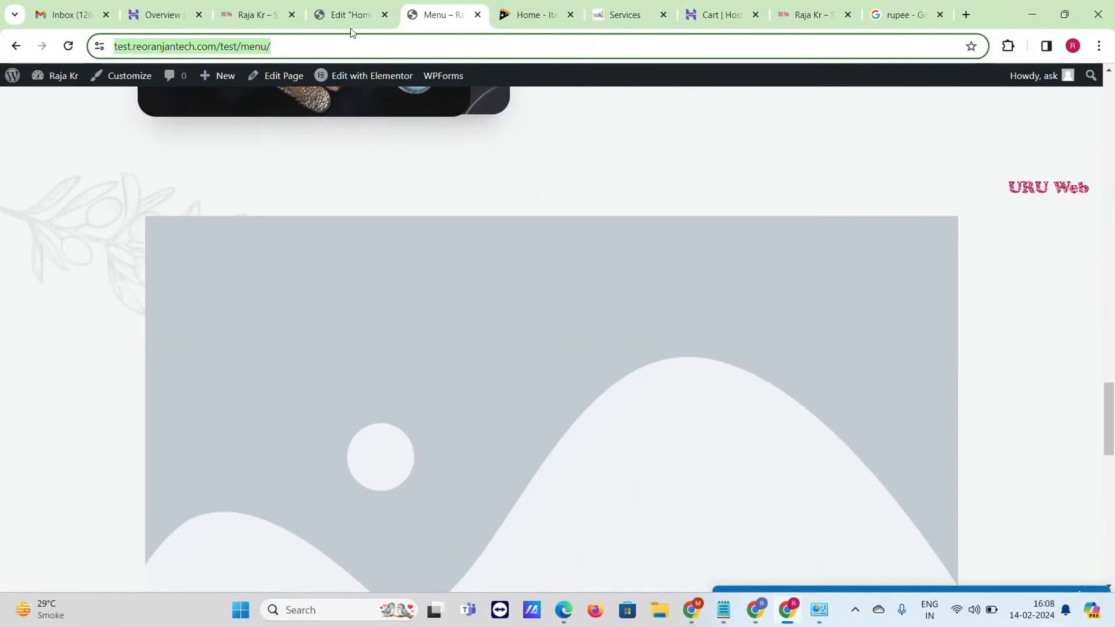
pyautogui.click(350, 15)
pyautogui.scroll(-5, 779, 339)
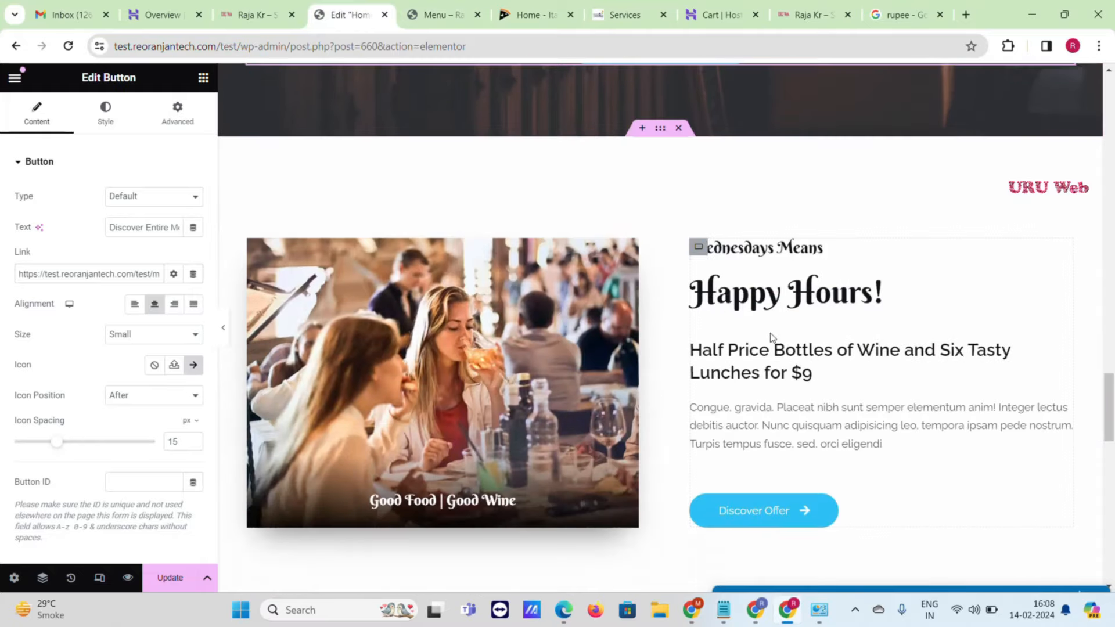
# - Select the testimonial box and edit its description text
pyautogui.scroll(-14, 462, 342)
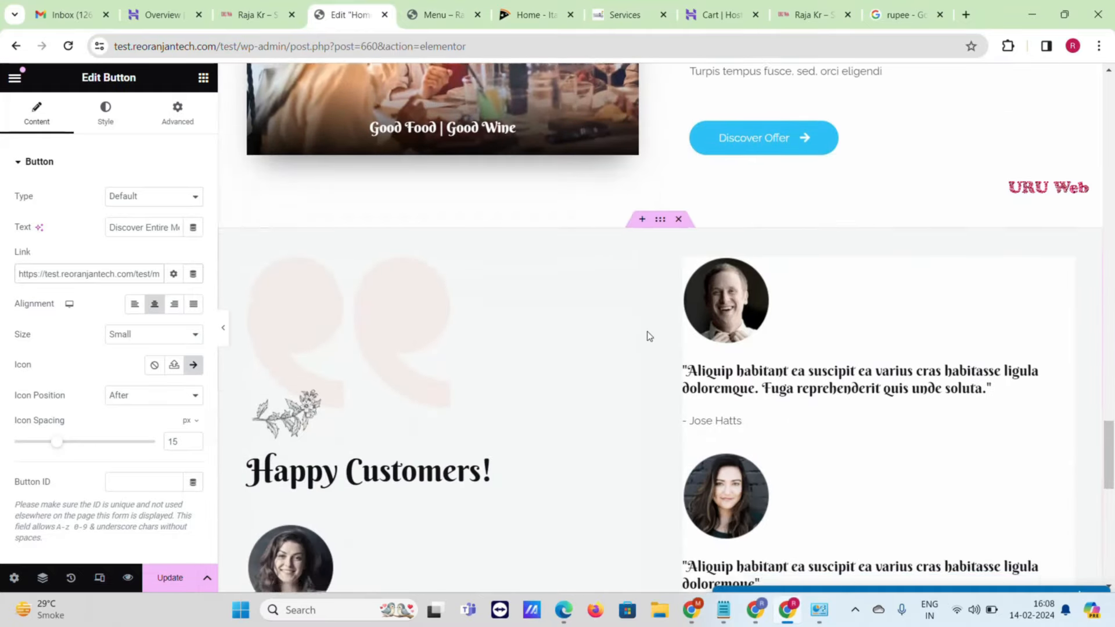
pyautogui.scroll(5, 648, 334)
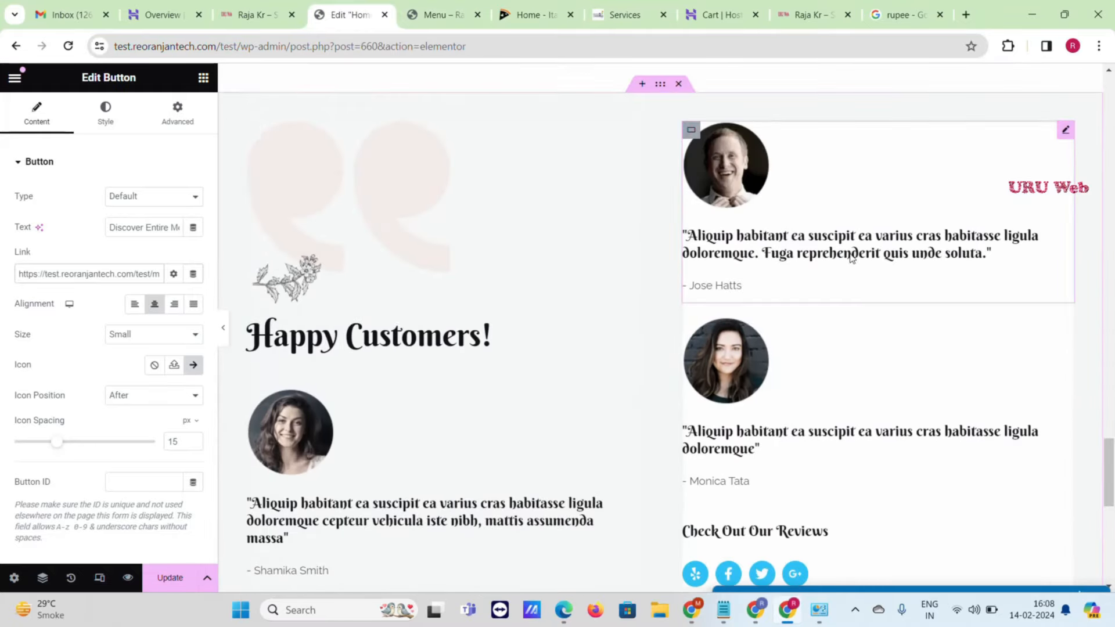
pyautogui.click(1064, 131)
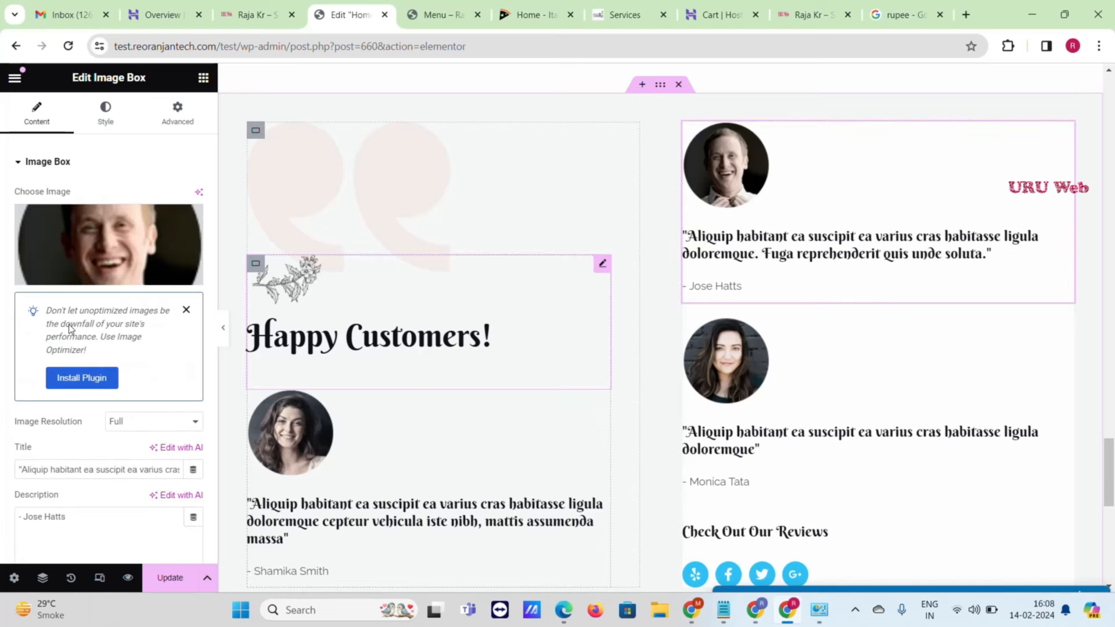
pyautogui.scroll(-1, 84, 319)
pyautogui.scroll(-2, 105, 187)
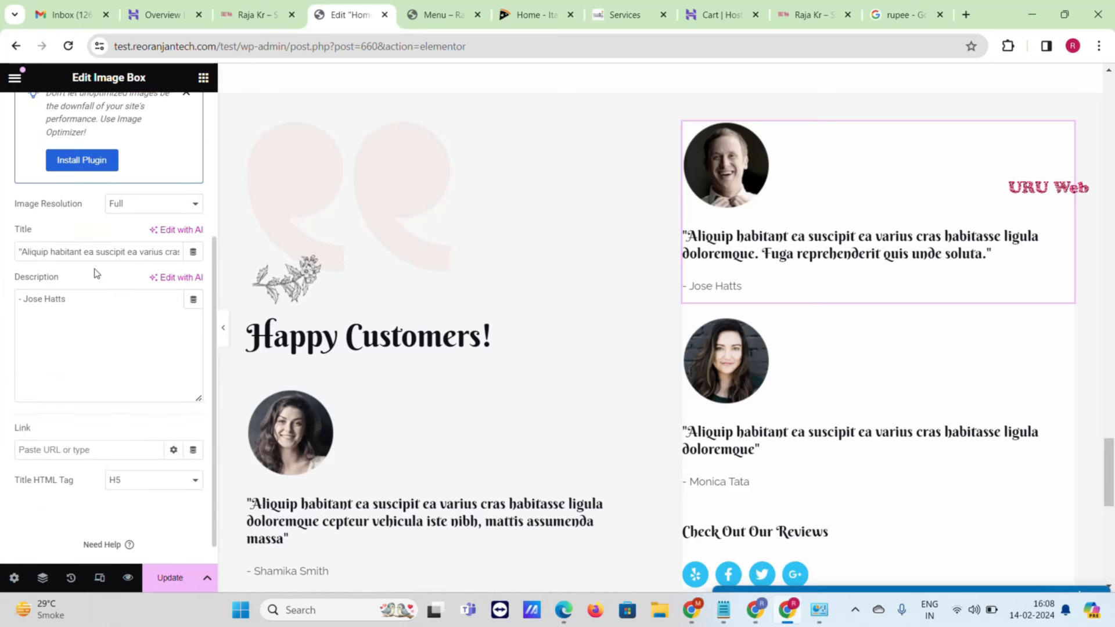
pyautogui.click(80, 305)
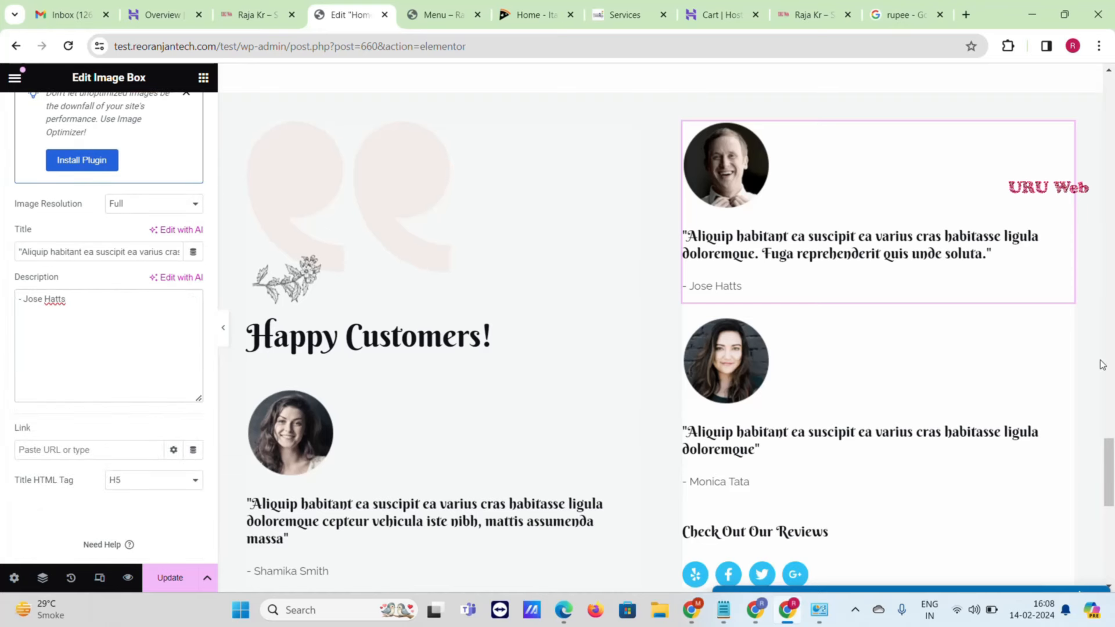
pyautogui.scroll(-10, 985, 358)
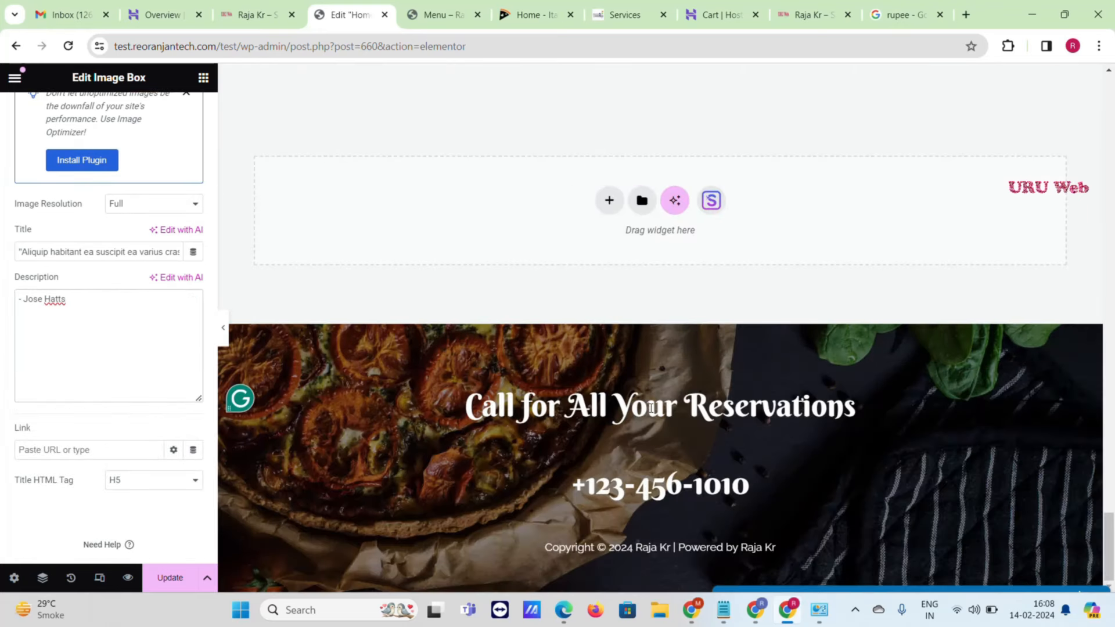
pyautogui.click(579, 408)
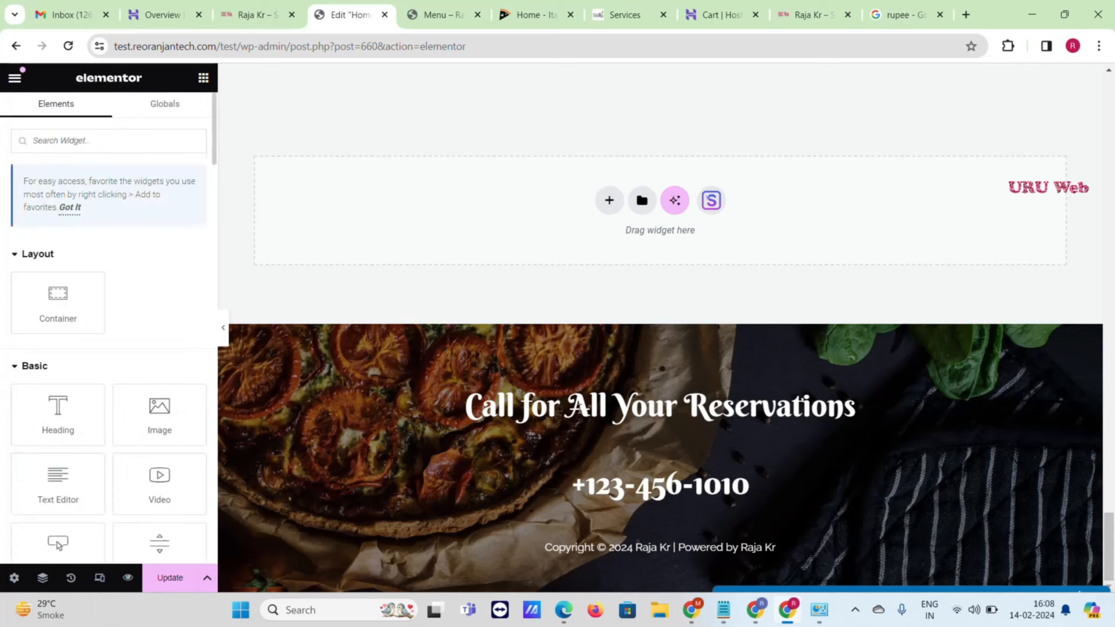
# - Save the home page with Update and view the live home page
pyautogui.tripleClick(579, 407)
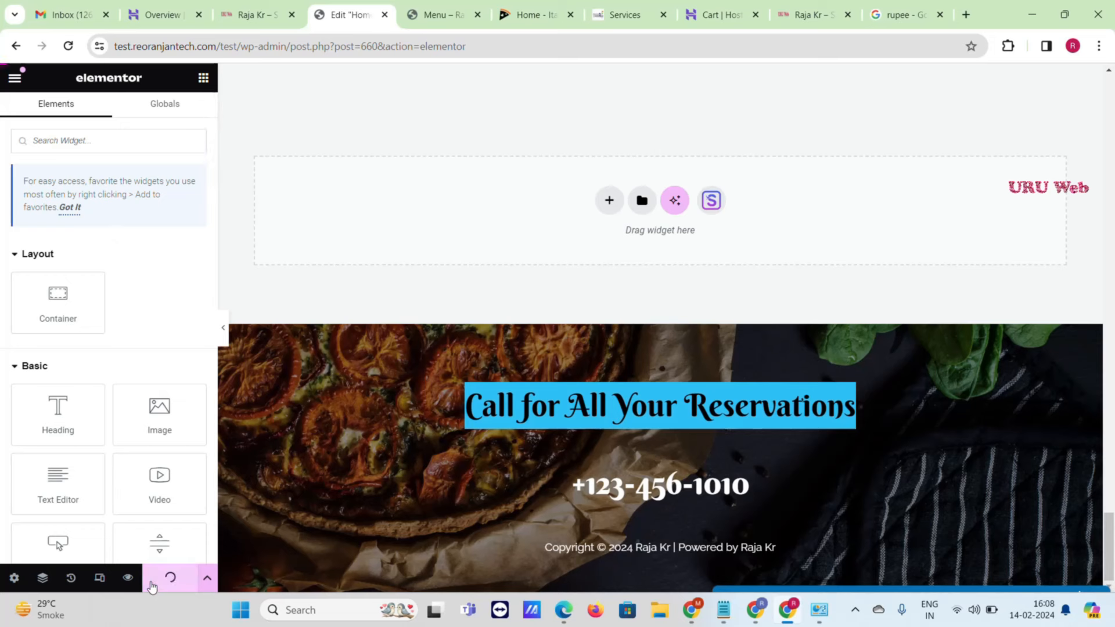
pyautogui.scroll(-1, 210, 552)
pyautogui.scroll(-3, 210, 553)
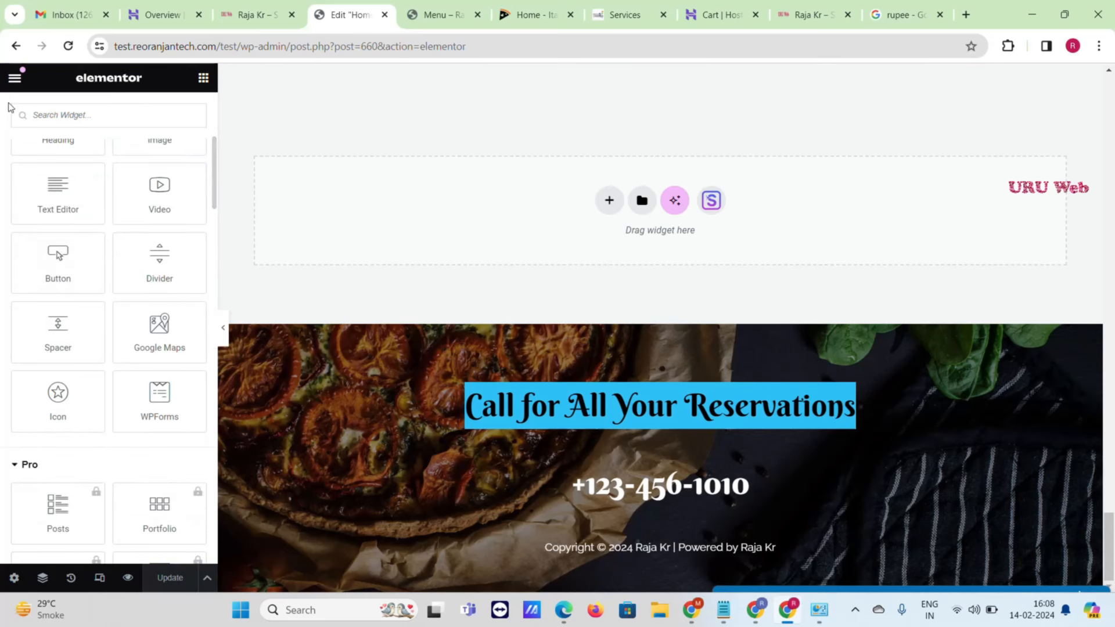
pyautogui.click(15, 78)
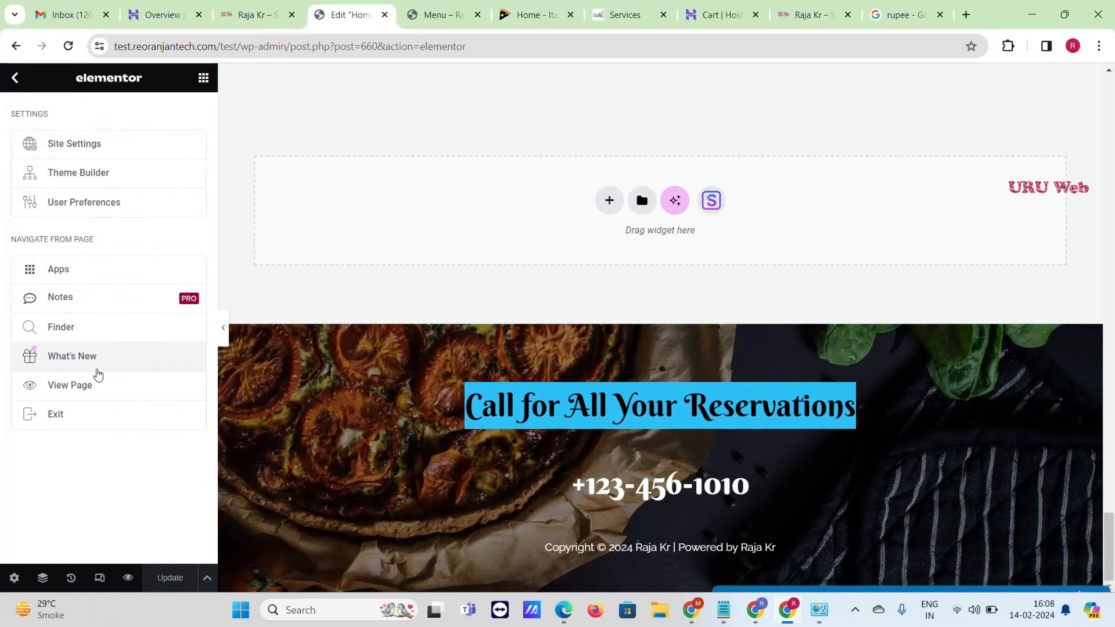
pyautogui.click(100, 383)
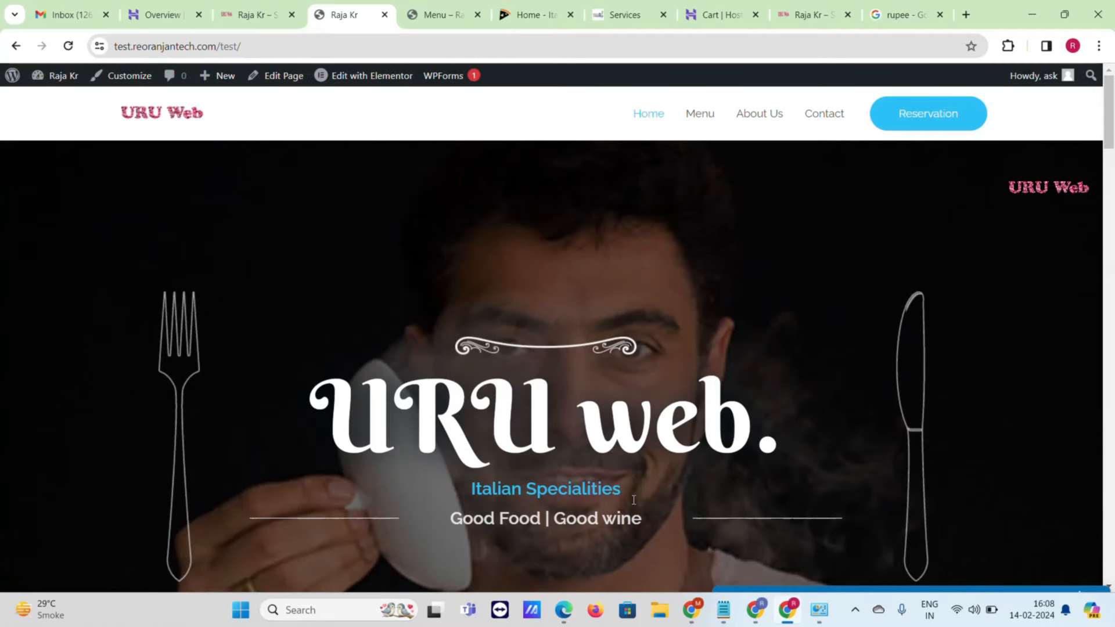
# - Scroll the live home page to check the ₹89 price, then open the Customizer
pyautogui.scroll(-10, 556, 368)
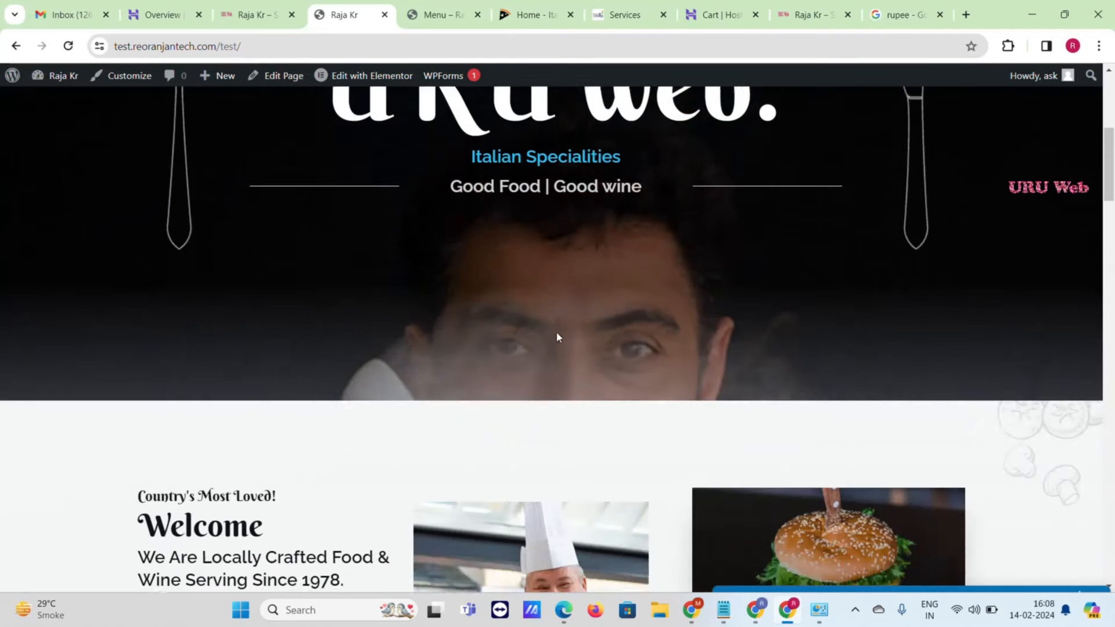
pyautogui.scroll(-15, 546, 329)
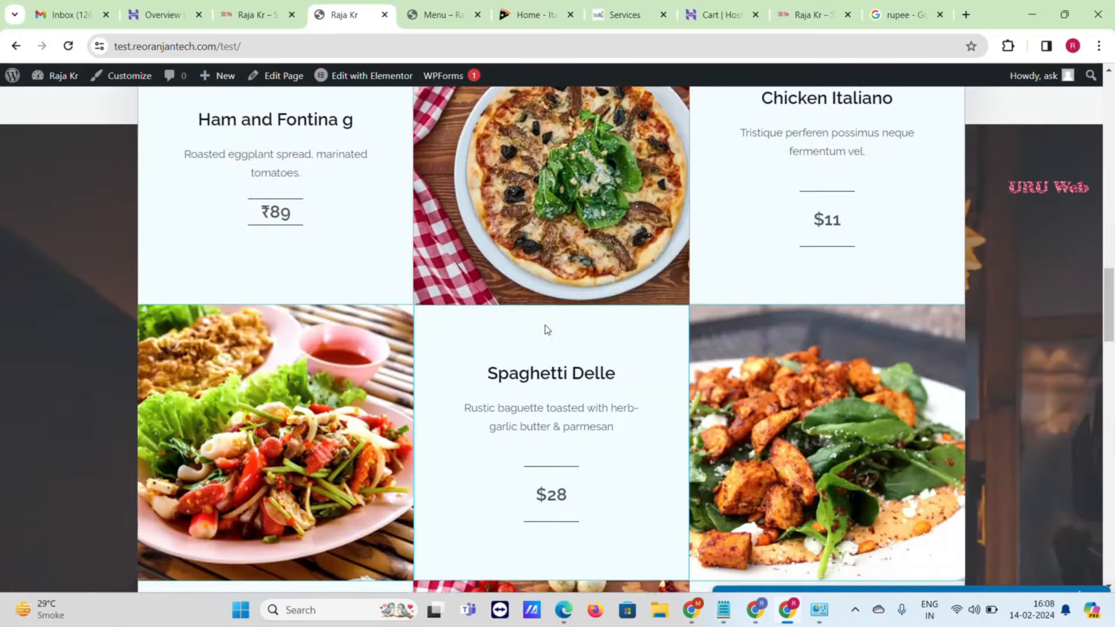
pyautogui.scroll(-15, 546, 328)
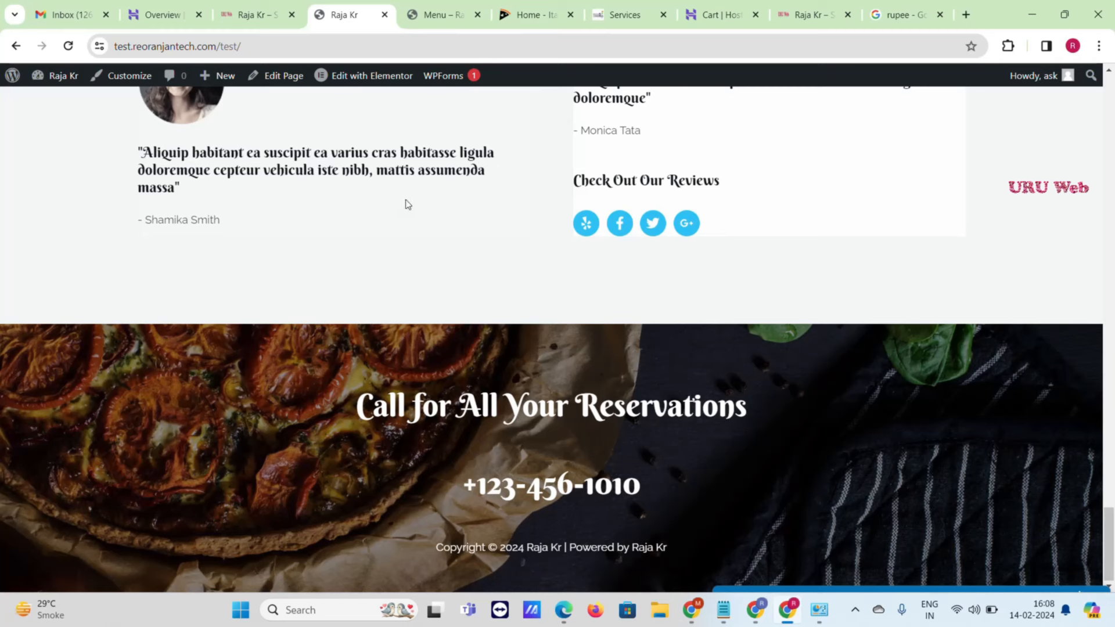
pyautogui.click(119, 81)
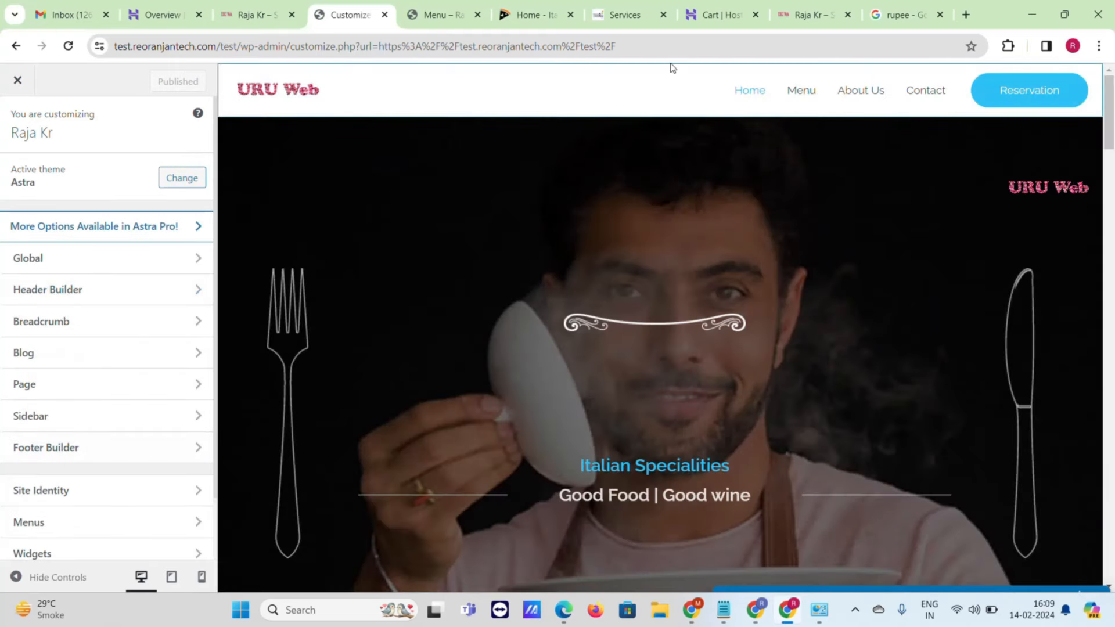
# - Try a smaller header logo width, then reset it to 124
pyautogui.click(38, 290)
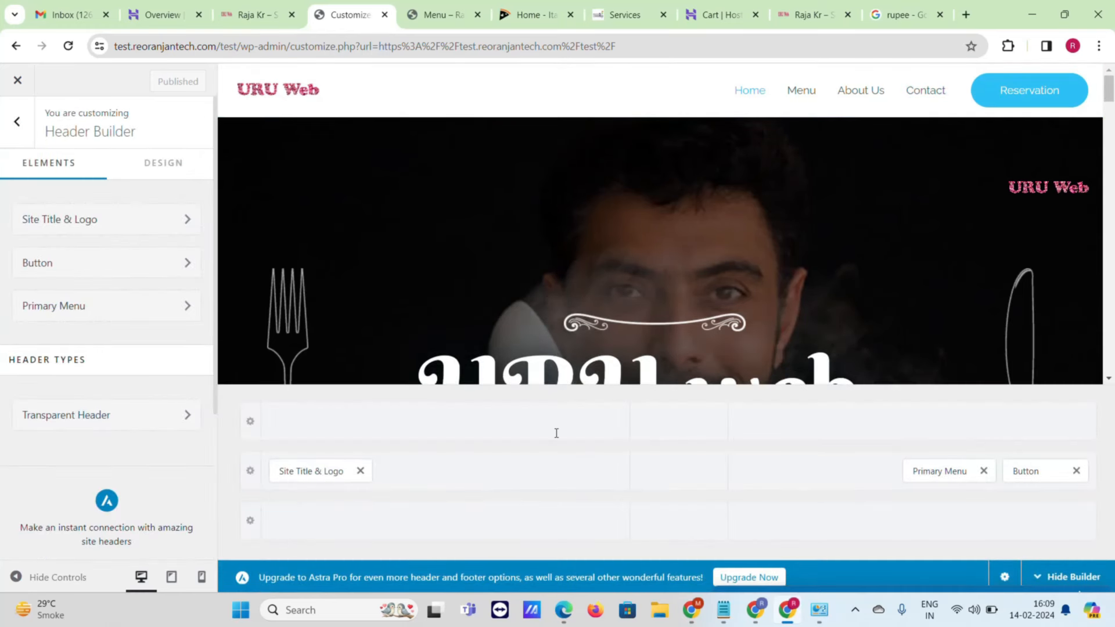
pyautogui.click(322, 470)
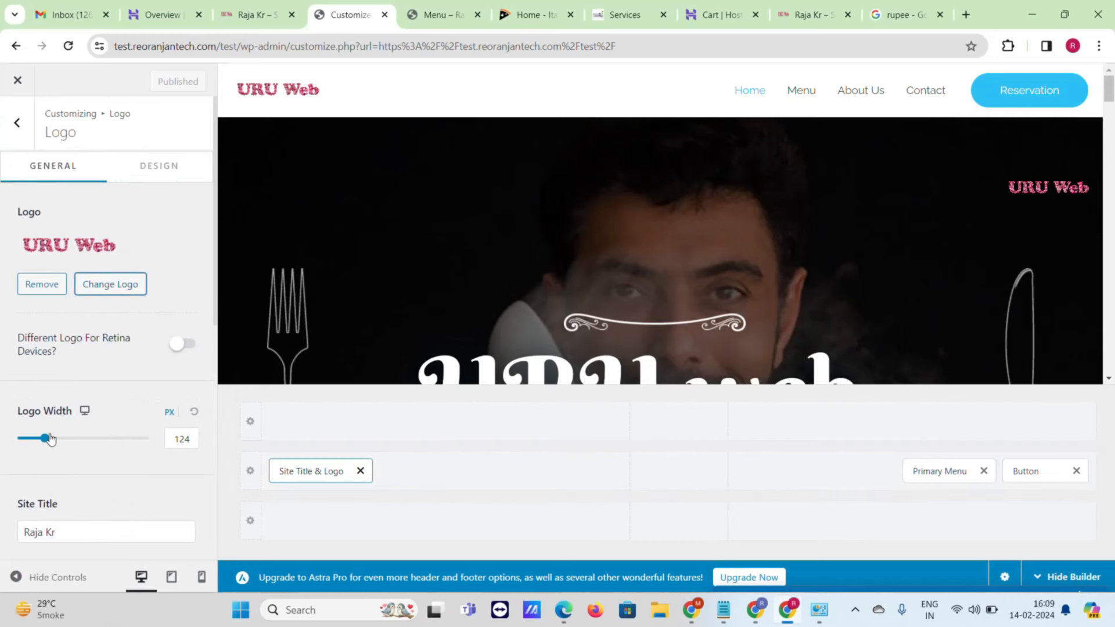
pyautogui.moveTo(52, 439)
pyautogui.mouseDown()
pyautogui.moveTo(35, 442)
pyautogui.moveTo(45, 446)
pyautogui.mouseUp()
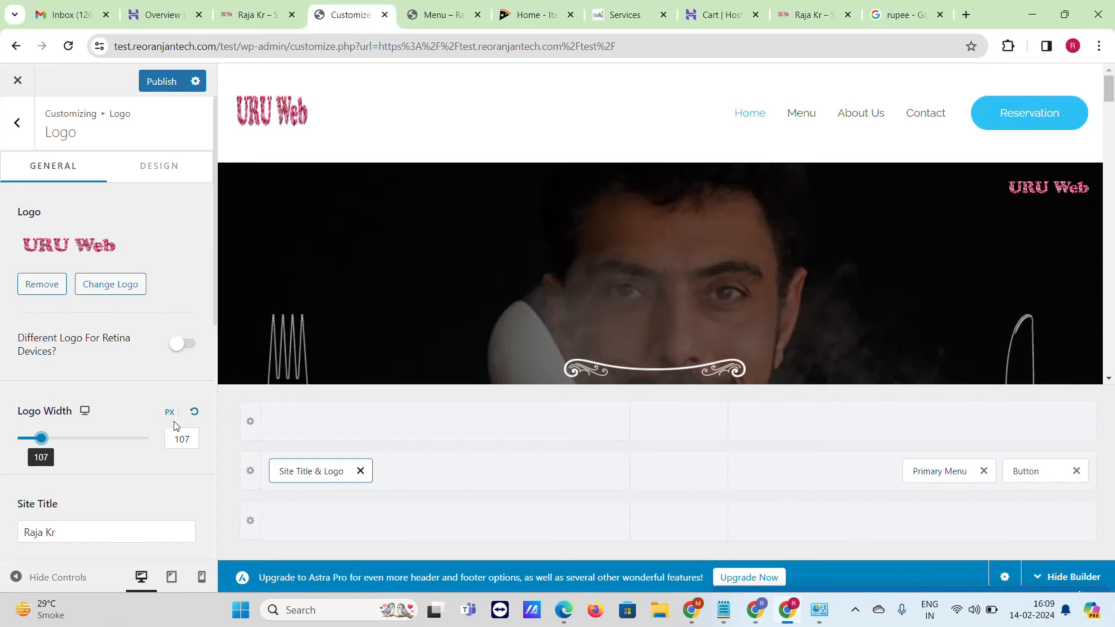
pyautogui.click(192, 414)
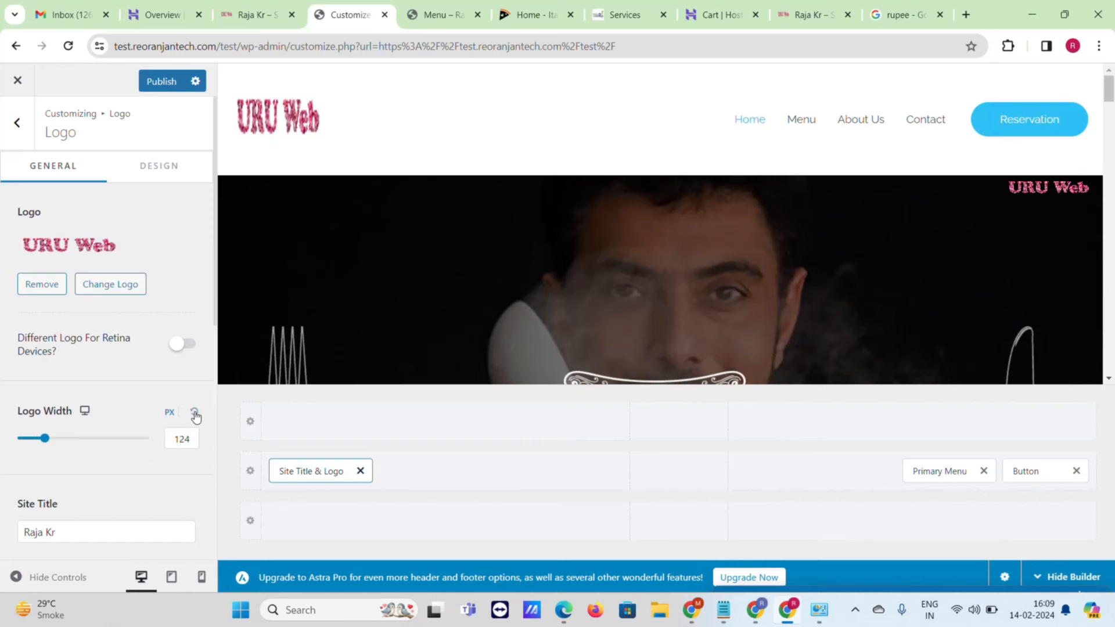
# - Open the header Reservation button's settings and select its # link
pyautogui.scroll(-4, 392, 157)
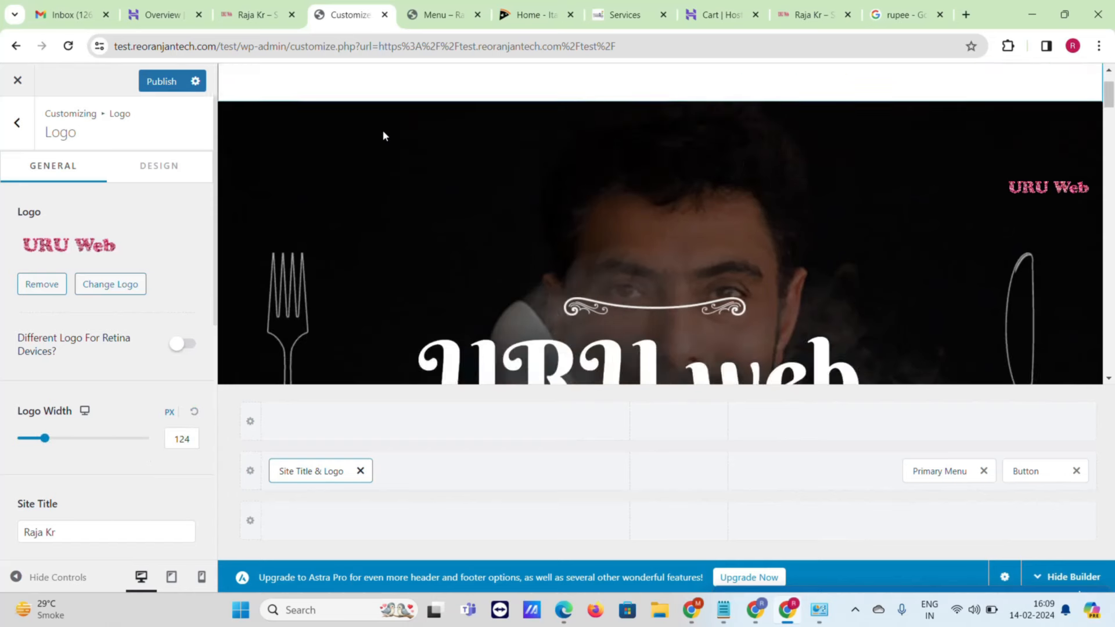
pyautogui.scroll(4, 893, 168)
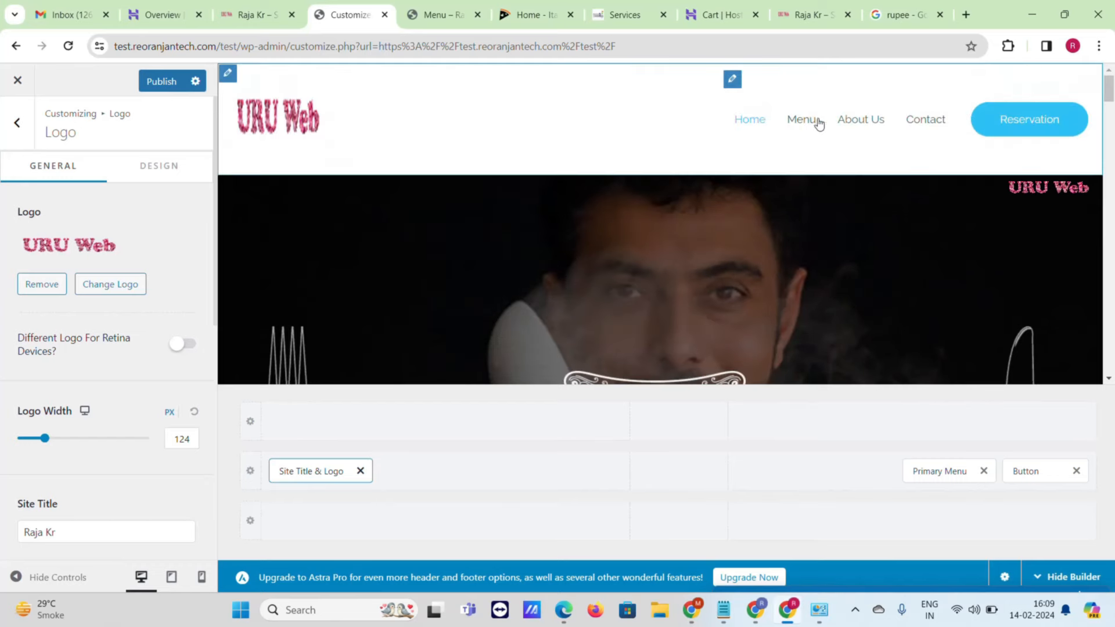
pyautogui.click(1036, 471)
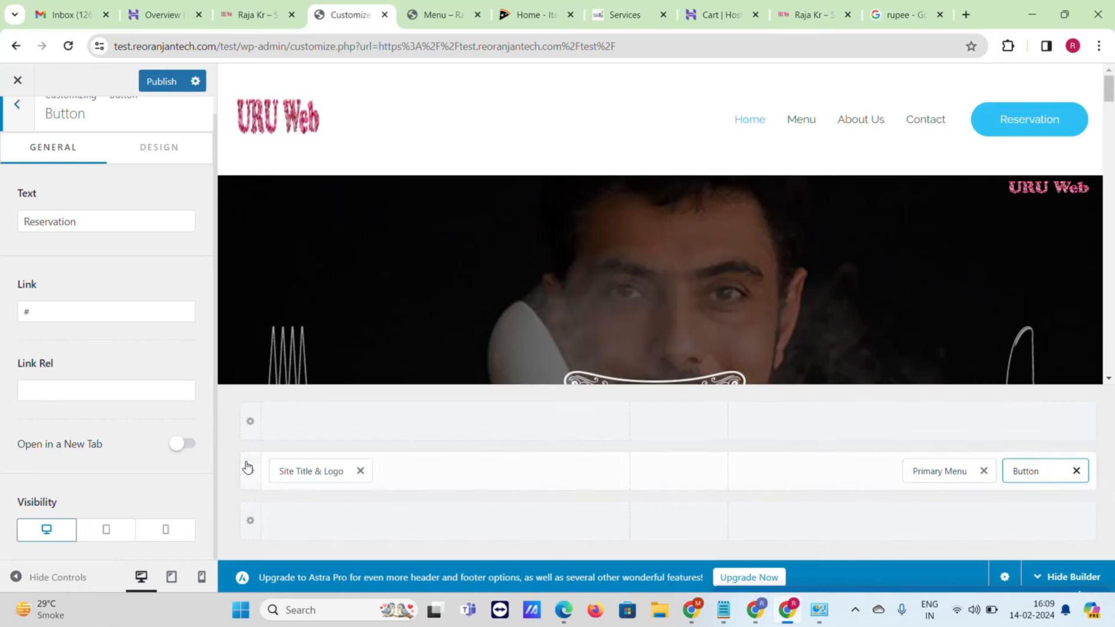
pyautogui.doubleClick(78, 316)
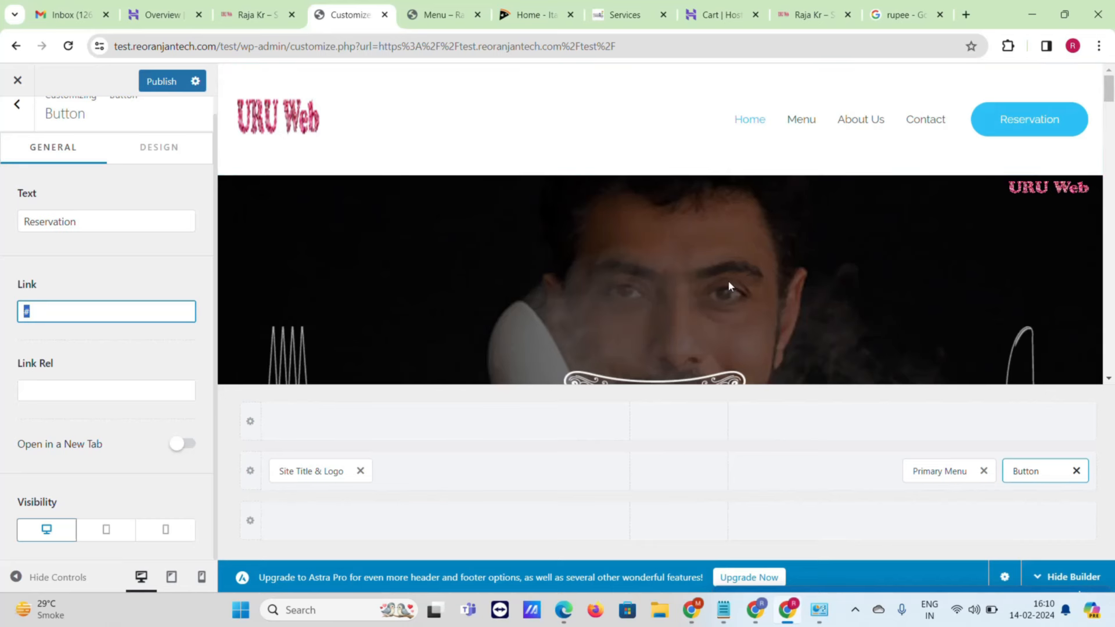
# - Back out of the Reservation button settings to the main Customizer list and open Footer Builder
pyautogui.scroll(-5, 673, 330)
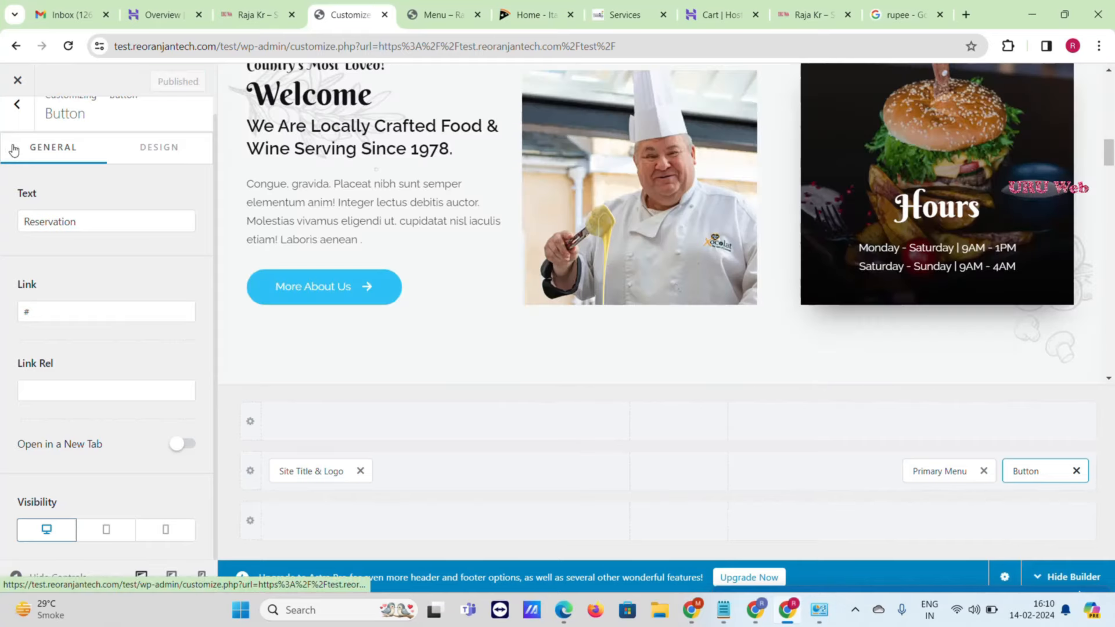
pyautogui.scroll(5, 523, 158)
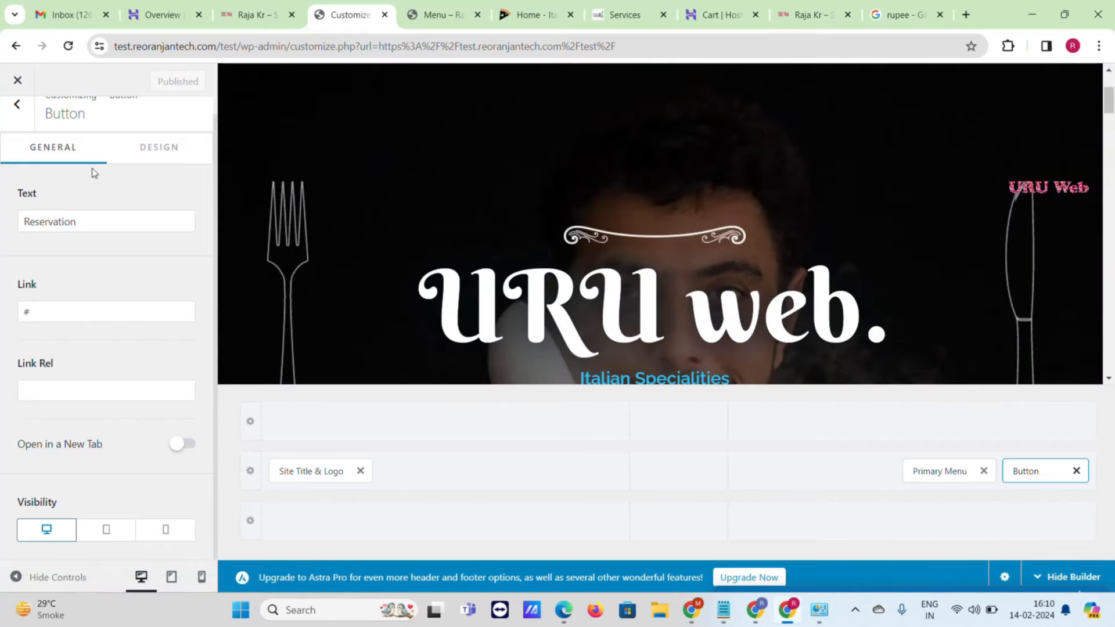
pyautogui.click(11, 108)
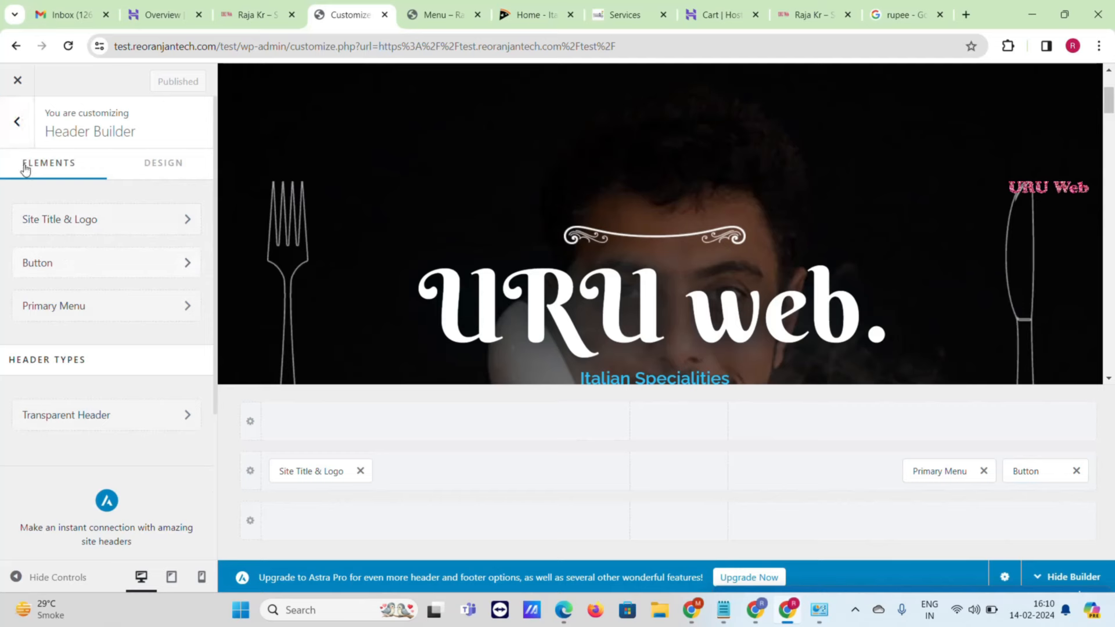
pyautogui.click(23, 120)
pyautogui.scroll(-2, 89, 423)
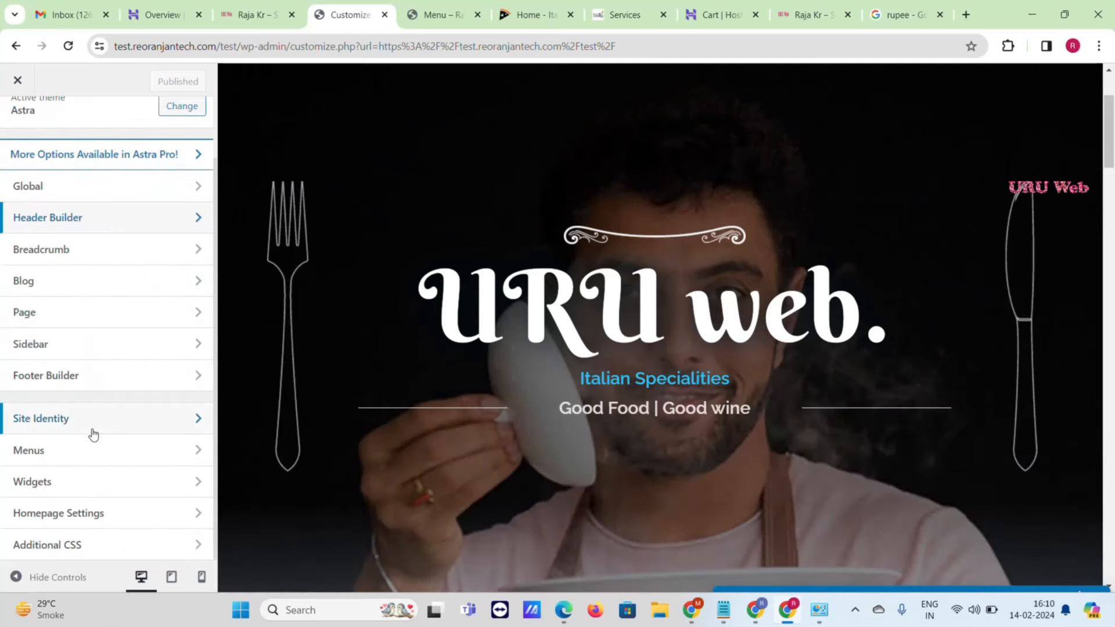
pyautogui.click(78, 382)
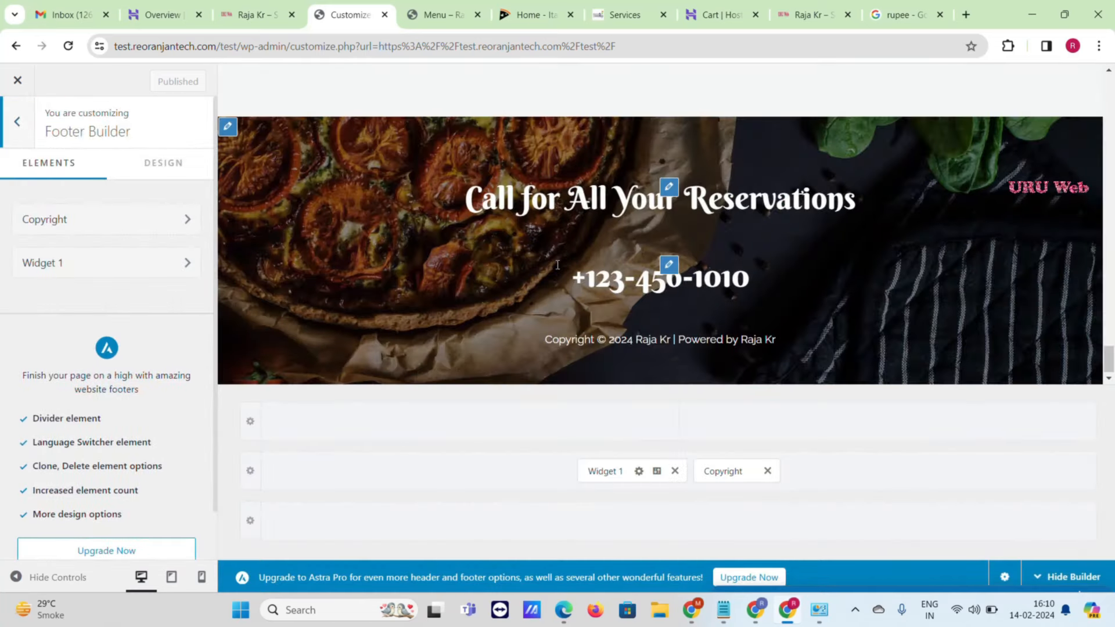
# - Set the Primary Footer background image to dine-out, then open Widget 1's settings
pyautogui.click(320, 338)
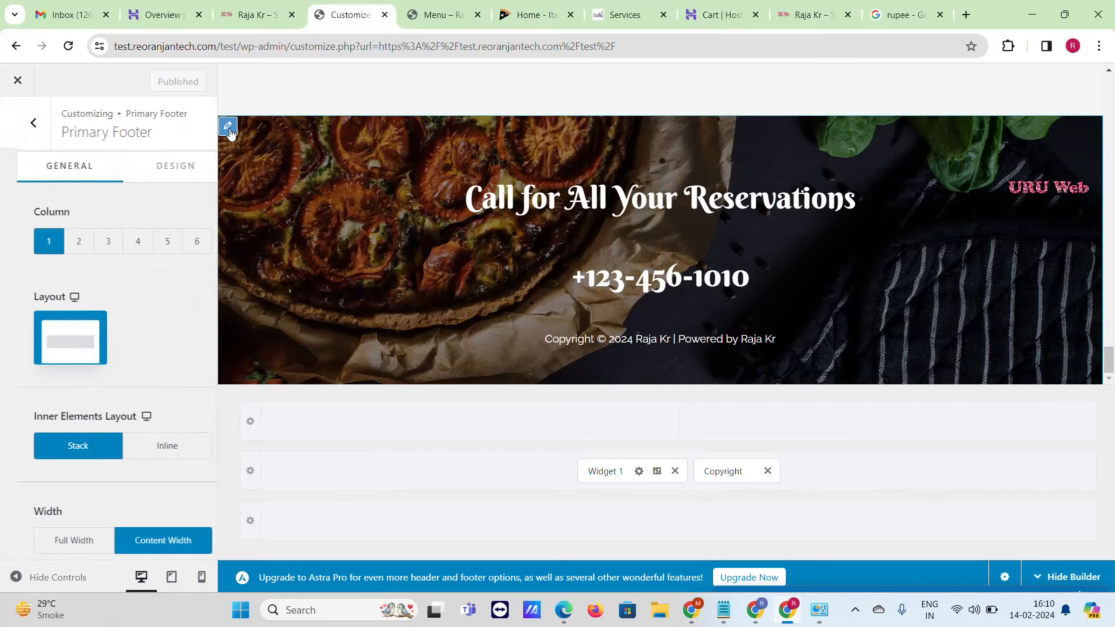
pyautogui.click(159, 166)
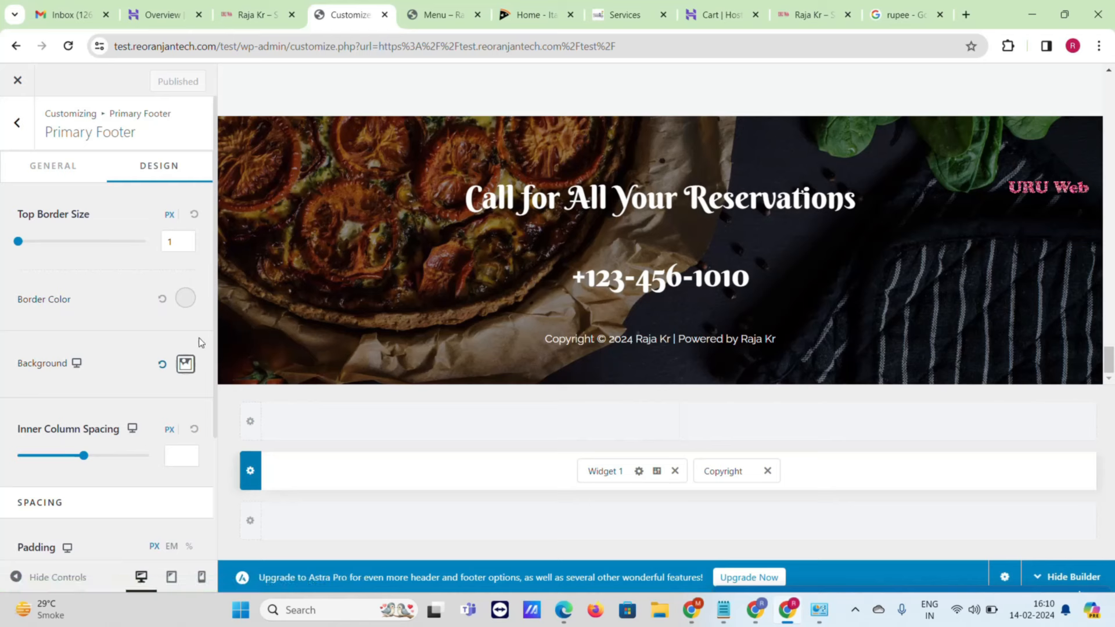
pyautogui.click(192, 370)
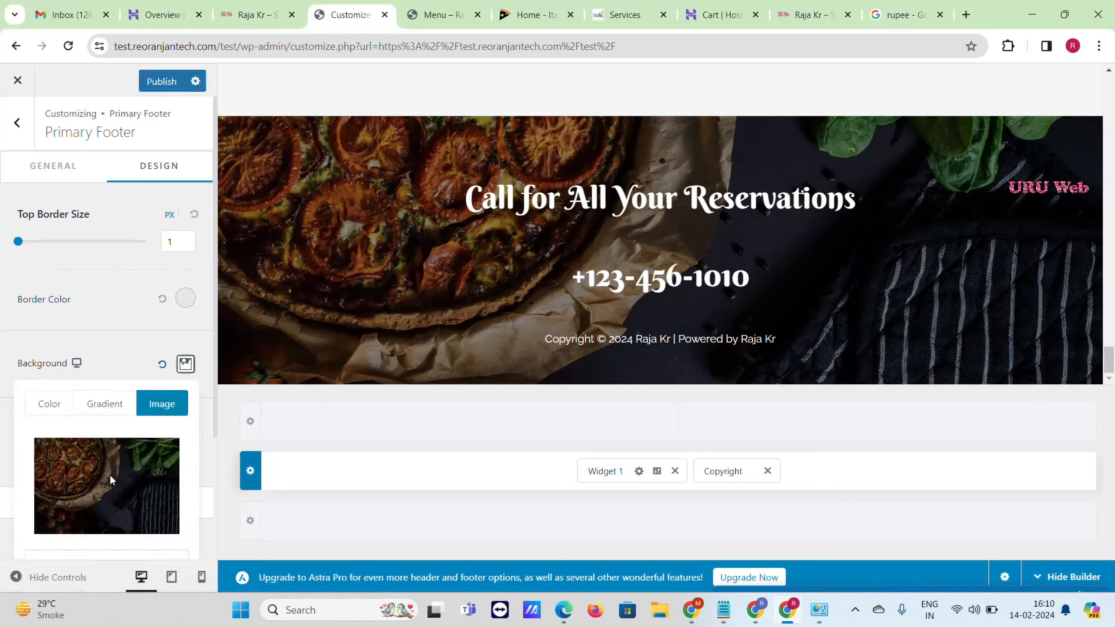
pyautogui.scroll(-3, 110, 306)
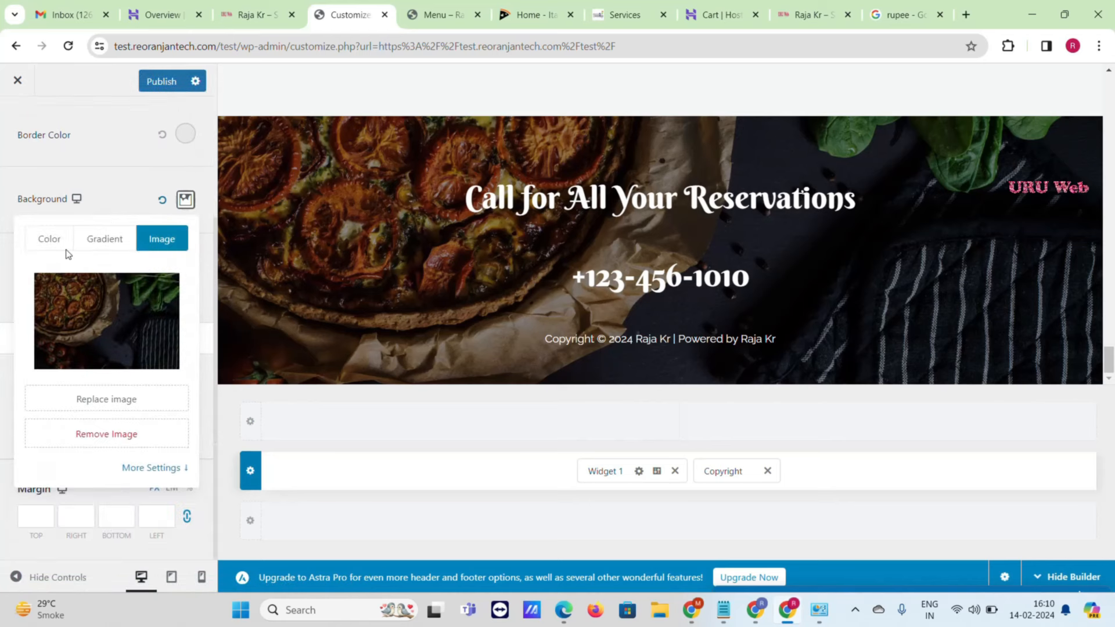
pyautogui.click(114, 404)
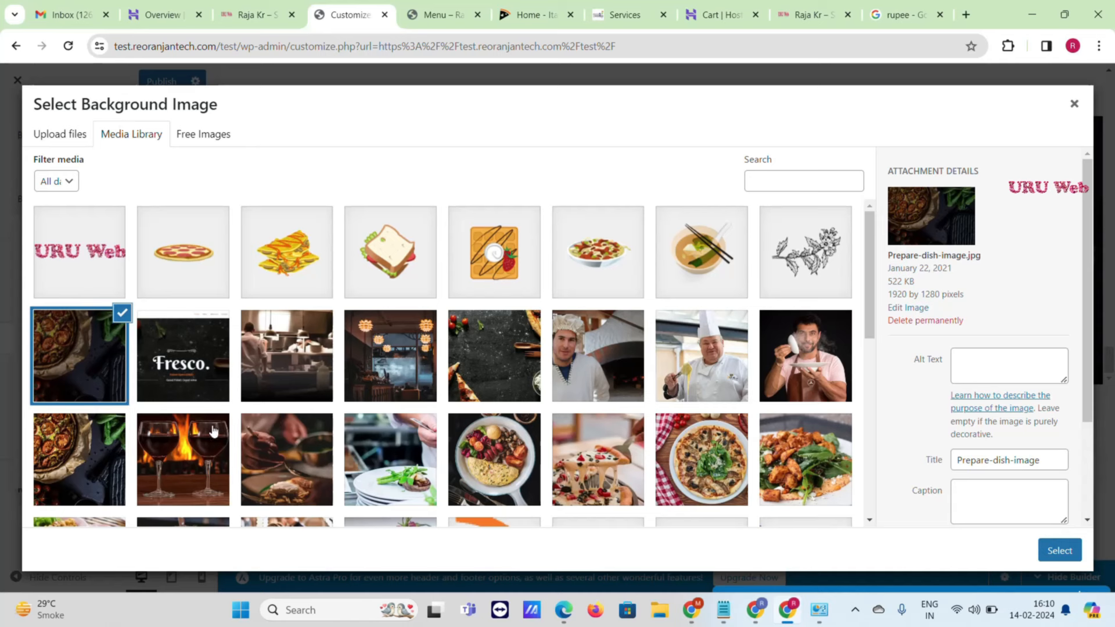
pyautogui.click(383, 364)
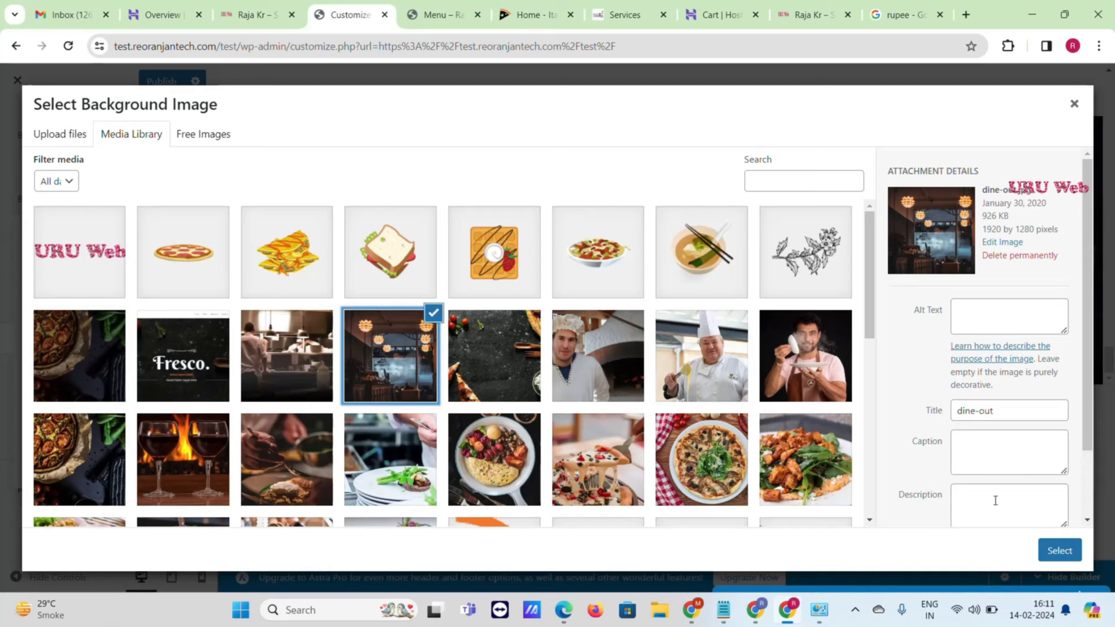
pyautogui.click(1057, 560)
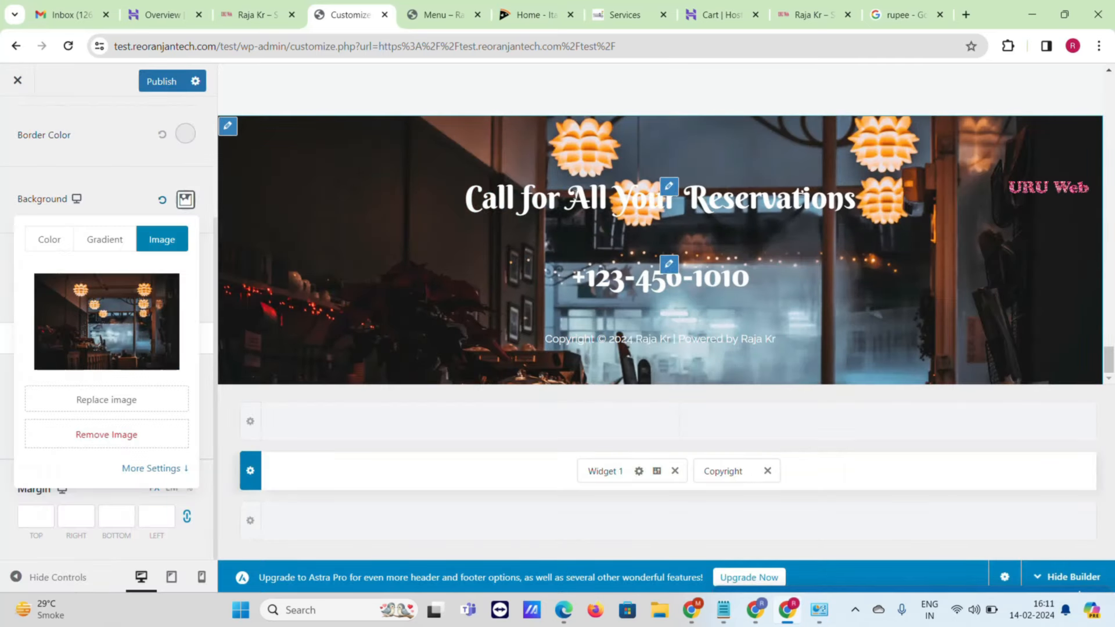
pyautogui.click(668, 187)
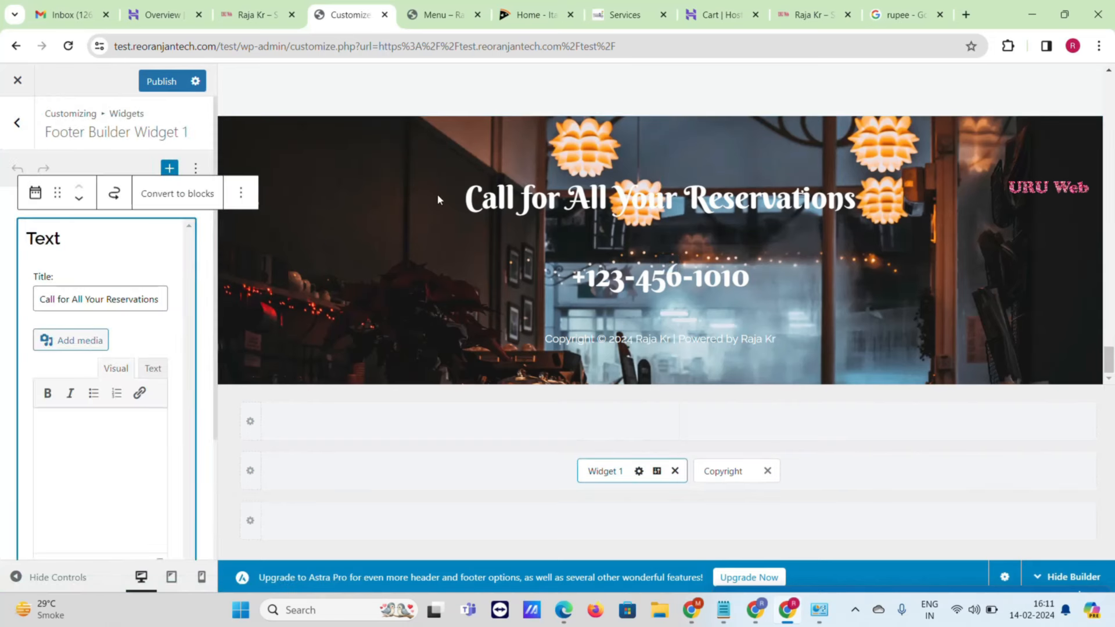
# - Replace the placeholder phone number in the footer text widget with the restaurant's number
pyautogui.moveTo(67, 298); pyautogui.dragTo(141, 294)
pyautogui.scroll(-2, 80, 331)
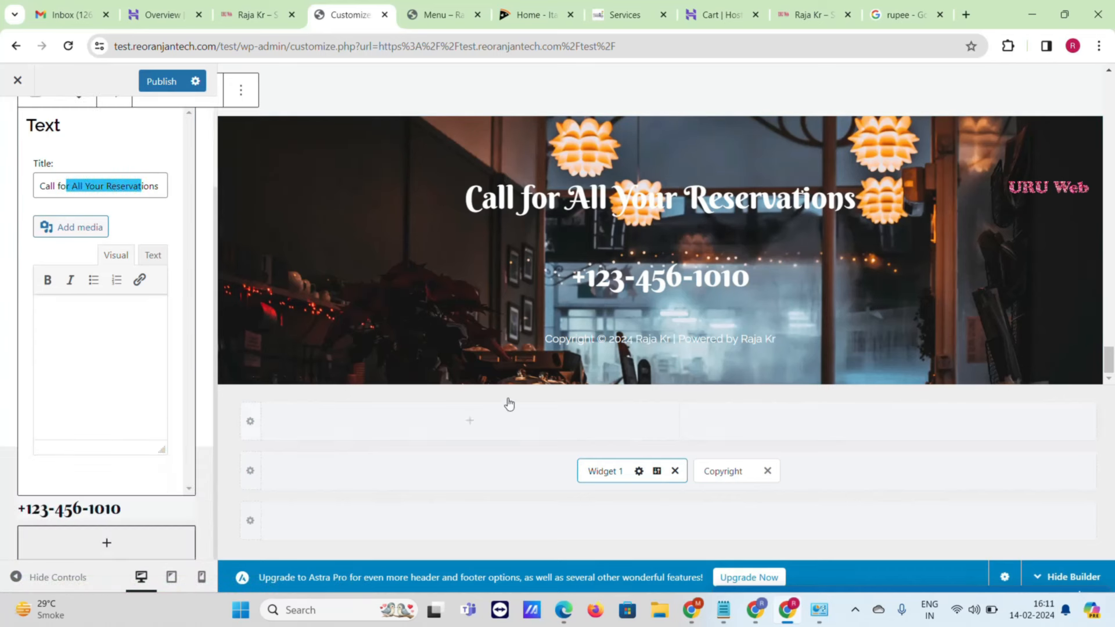
pyautogui.click(559, 278)
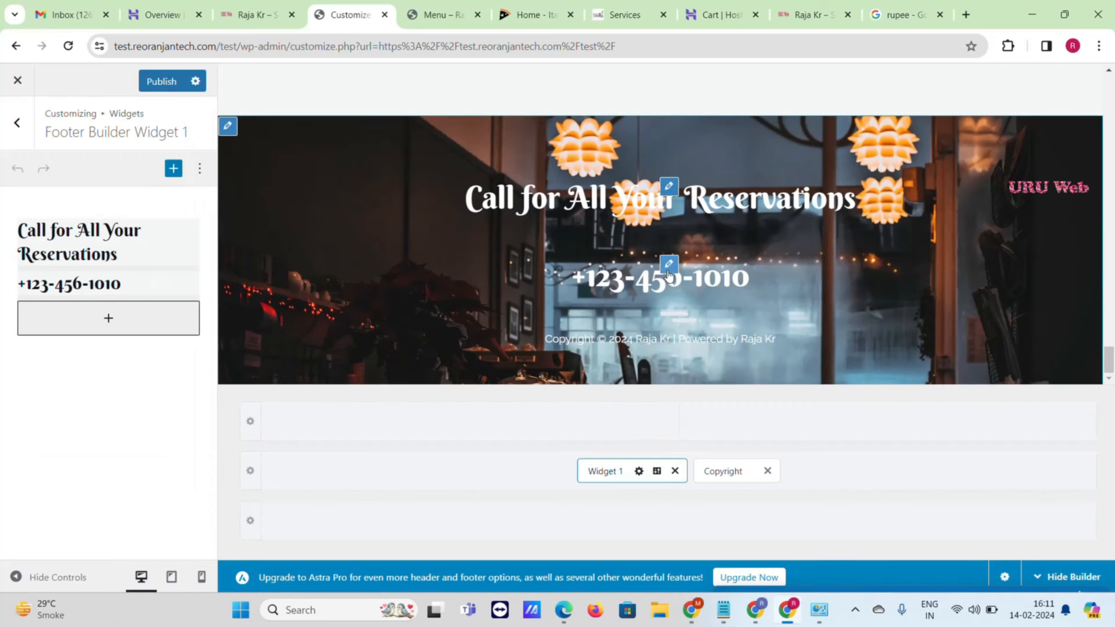
pyautogui.click(668, 270)
pyautogui.scroll(-2, 99, 310)
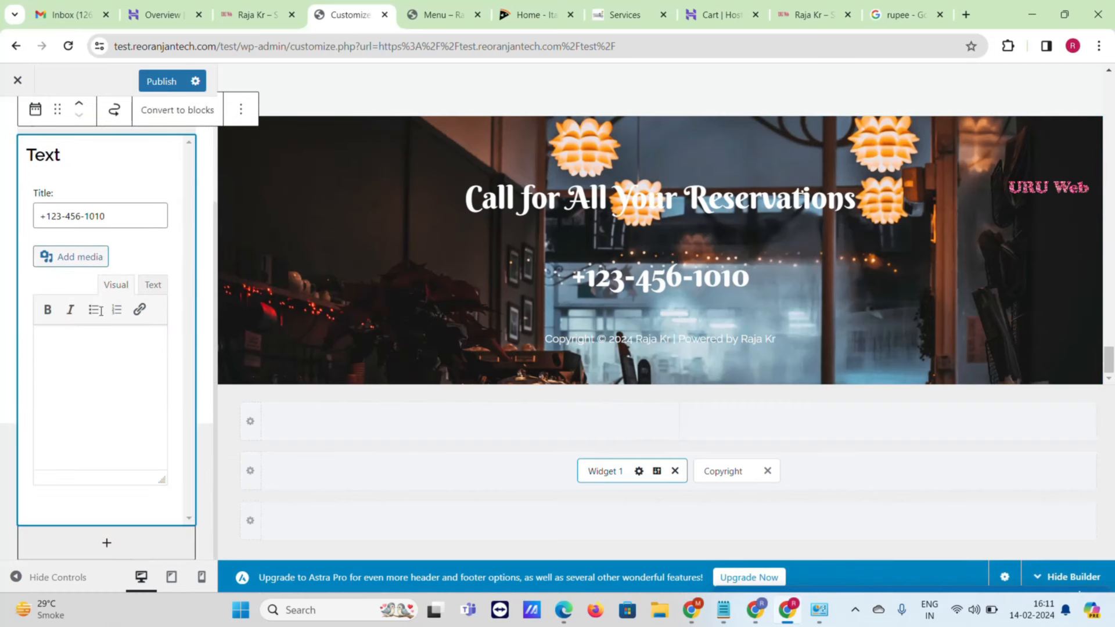
pyautogui.tripleClick(120, 221)
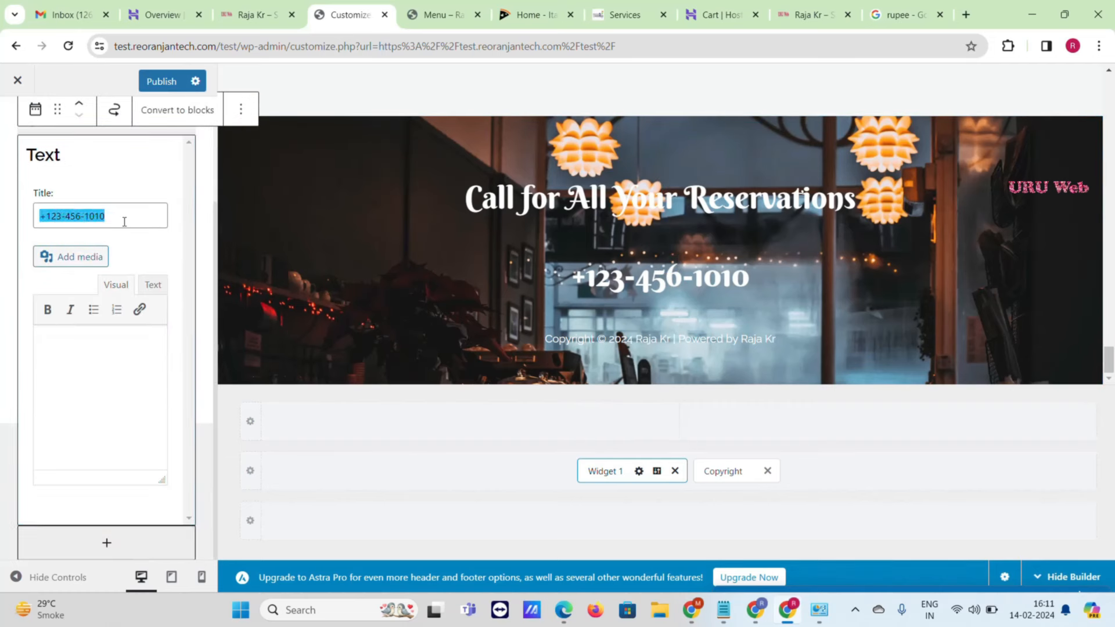
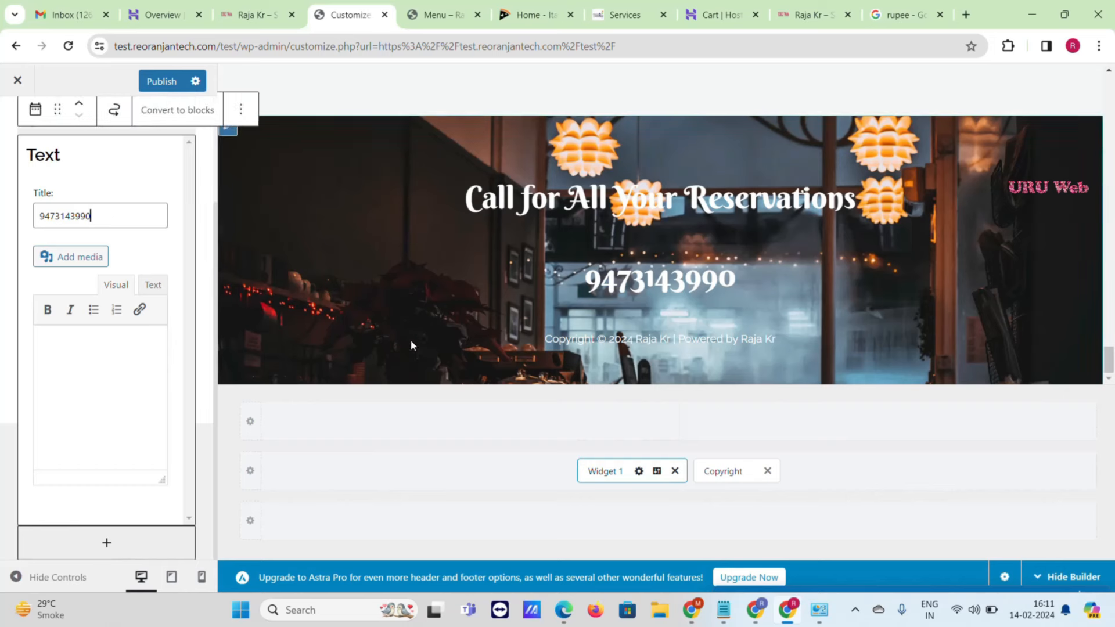
# - Open the footer Copyright settings, then publish the footer changes
pyautogui.click(734, 469)
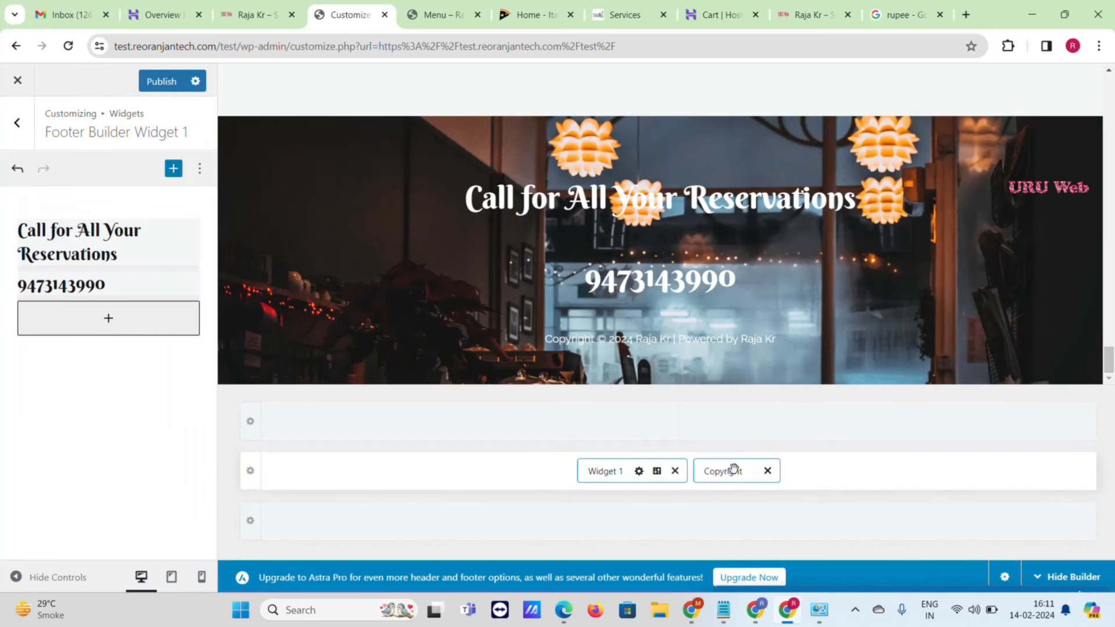
pyautogui.click(191, 408)
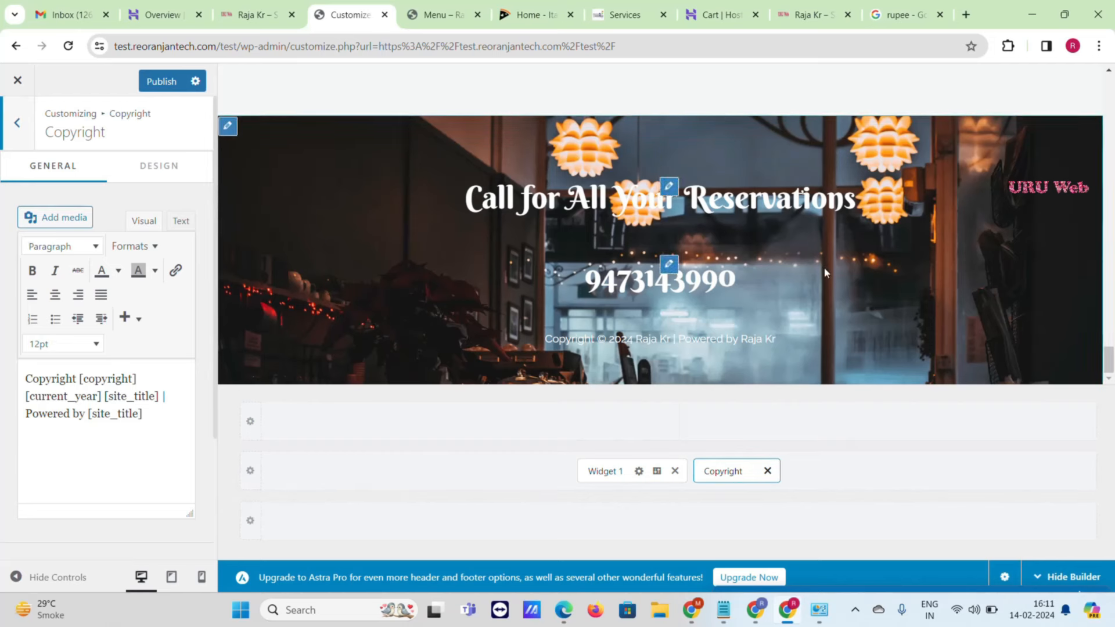
pyautogui.click(165, 83)
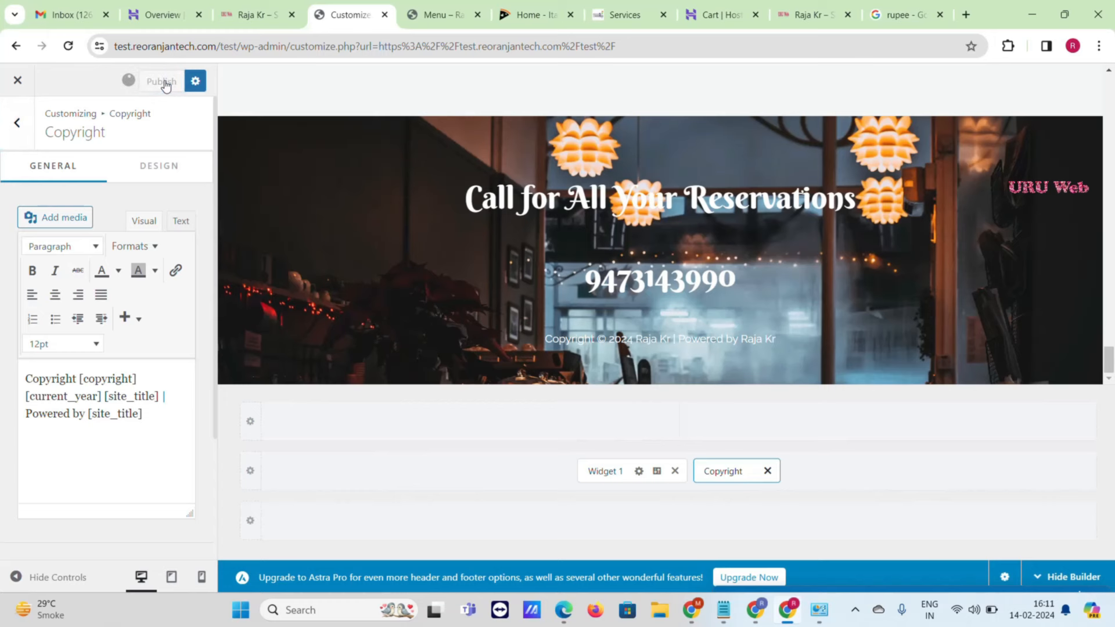
# - Close the Customizer and scroll the live site to check the updated footer
pyautogui.click(15, 81)
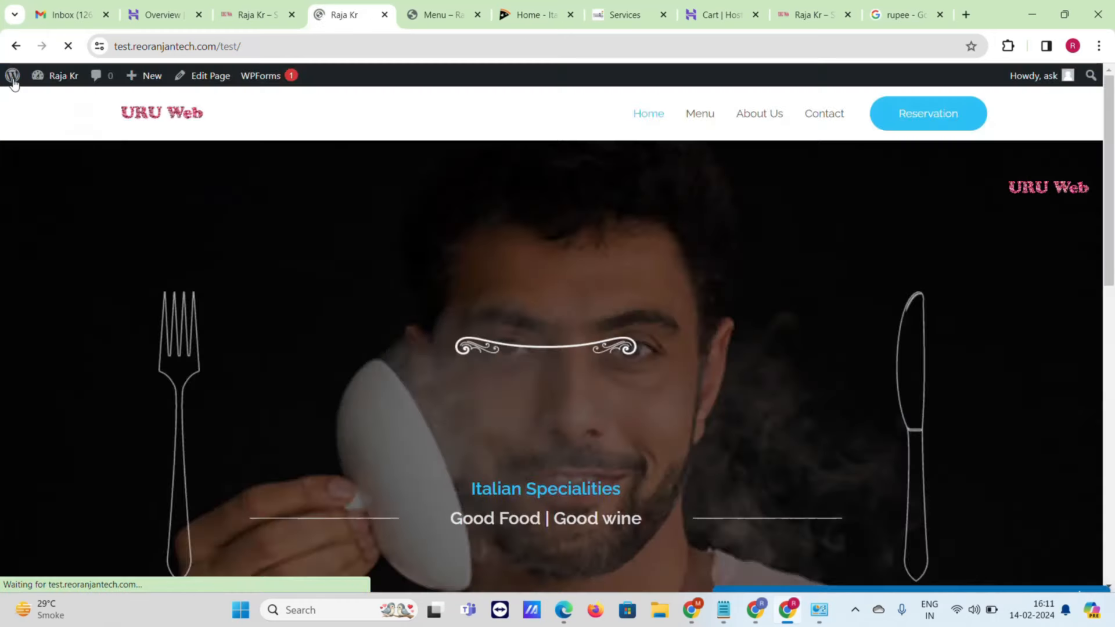
pyautogui.scroll(-5, 642, 308)
pyautogui.scroll(-20, 643, 305)
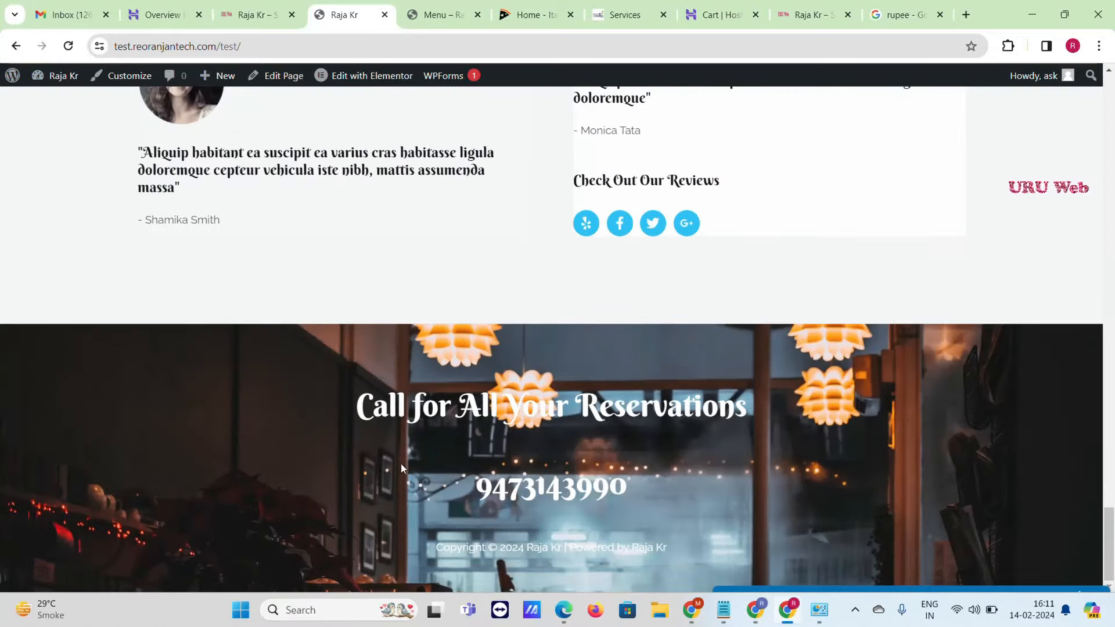
pyautogui.scroll(20, 488, 378)
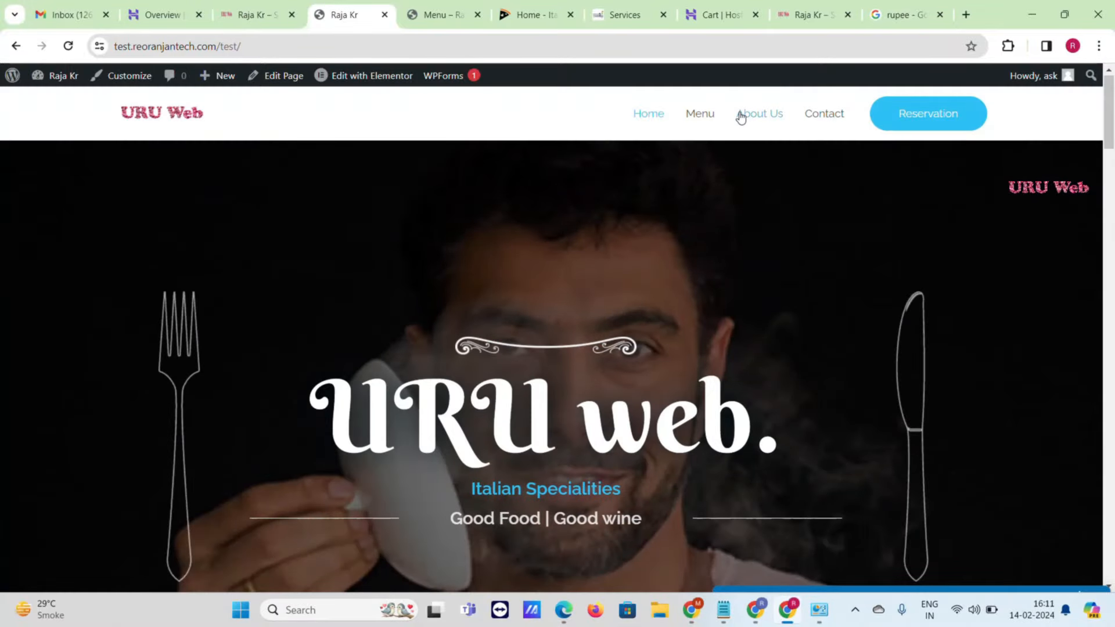
# - Go to the Menu page from the nav bar and review its content
pyautogui.click(700, 117)
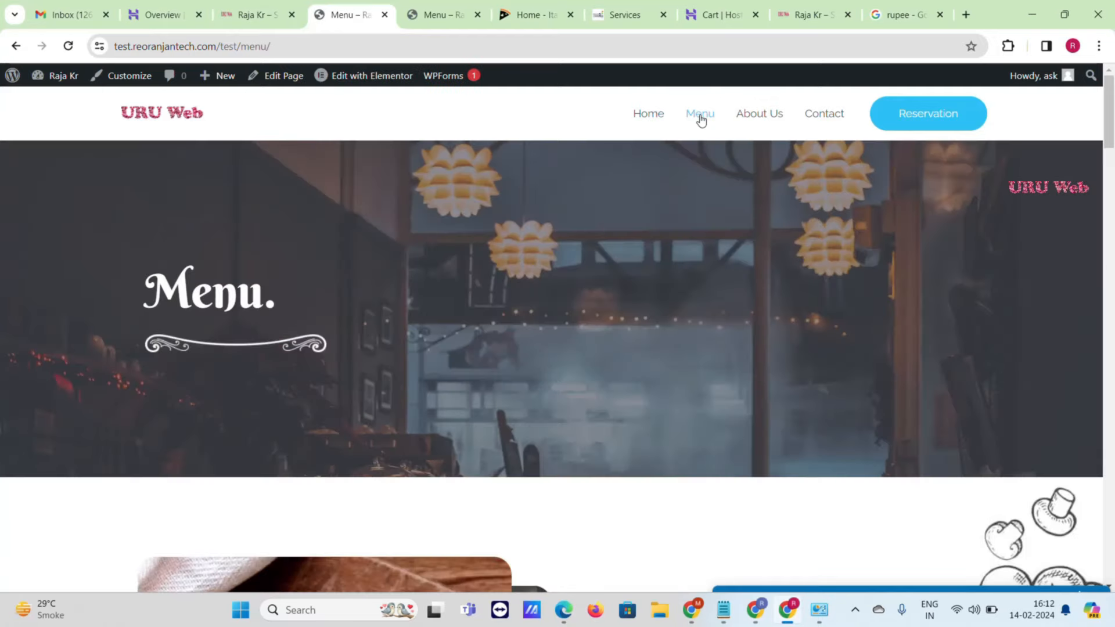
pyautogui.scroll(-6, 641, 147)
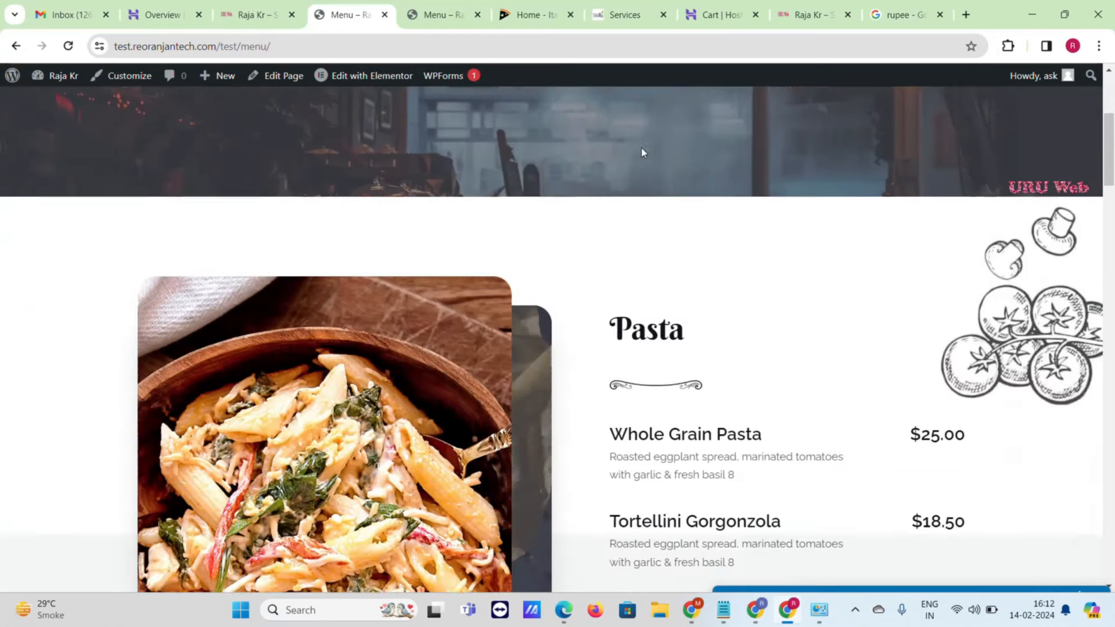
pyautogui.moveTo(389, 83)
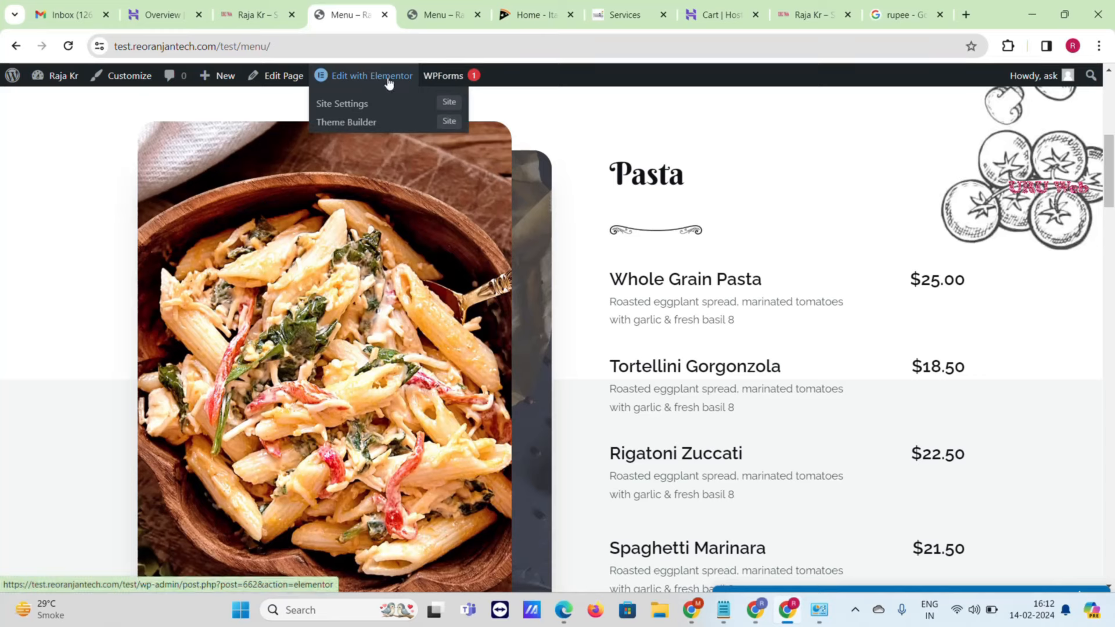
pyautogui.scroll(-10, 841, 279)
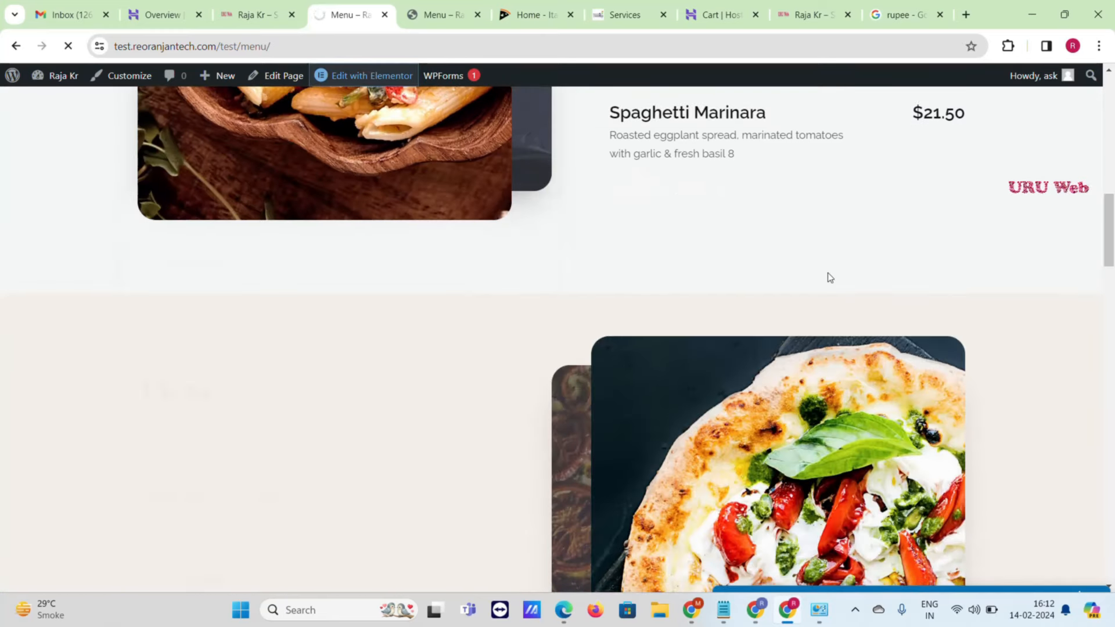
pyautogui.scroll(-8, 806, 270)
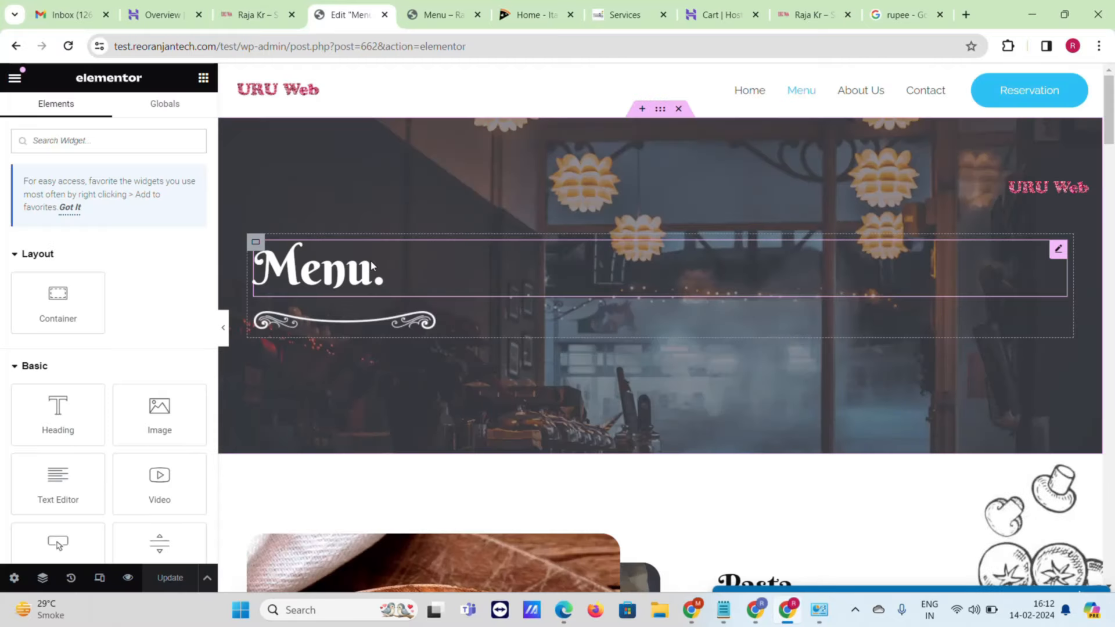
# - In Elementor, select the Spaghetti Marinara $21.50 price heading
pyautogui.click(372, 265)
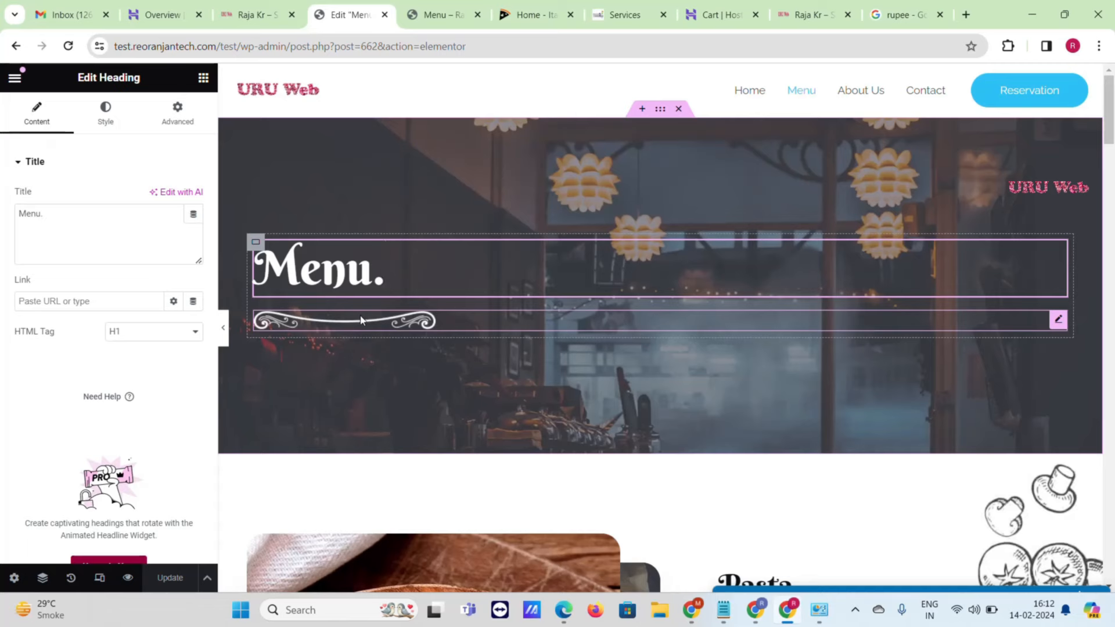
pyautogui.scroll(-6, 359, 320)
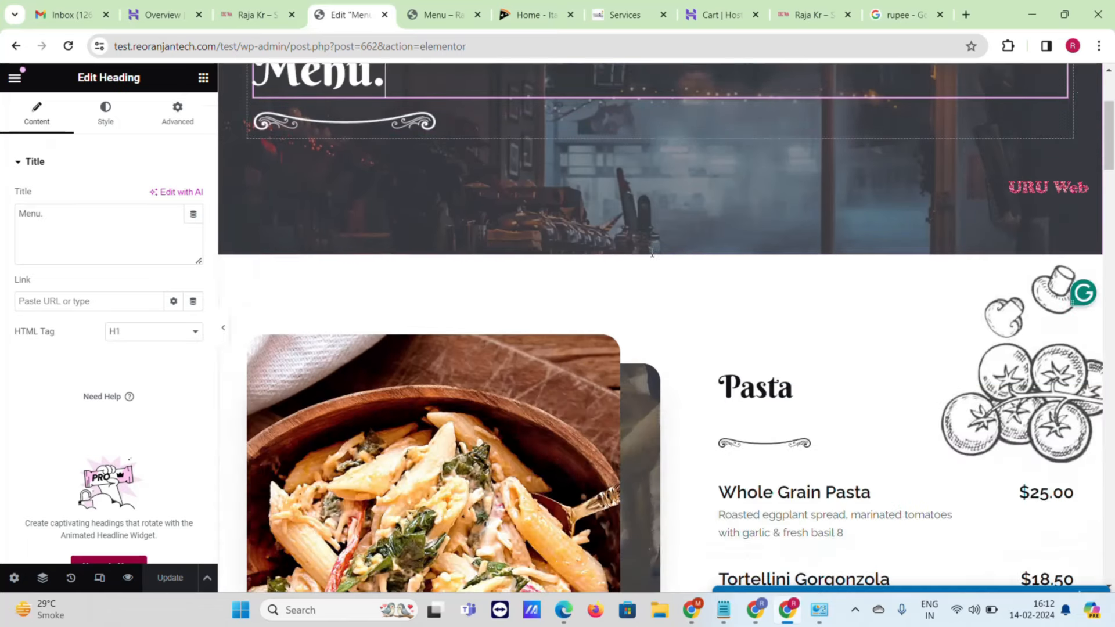
pyautogui.scroll(-1, 424, 281)
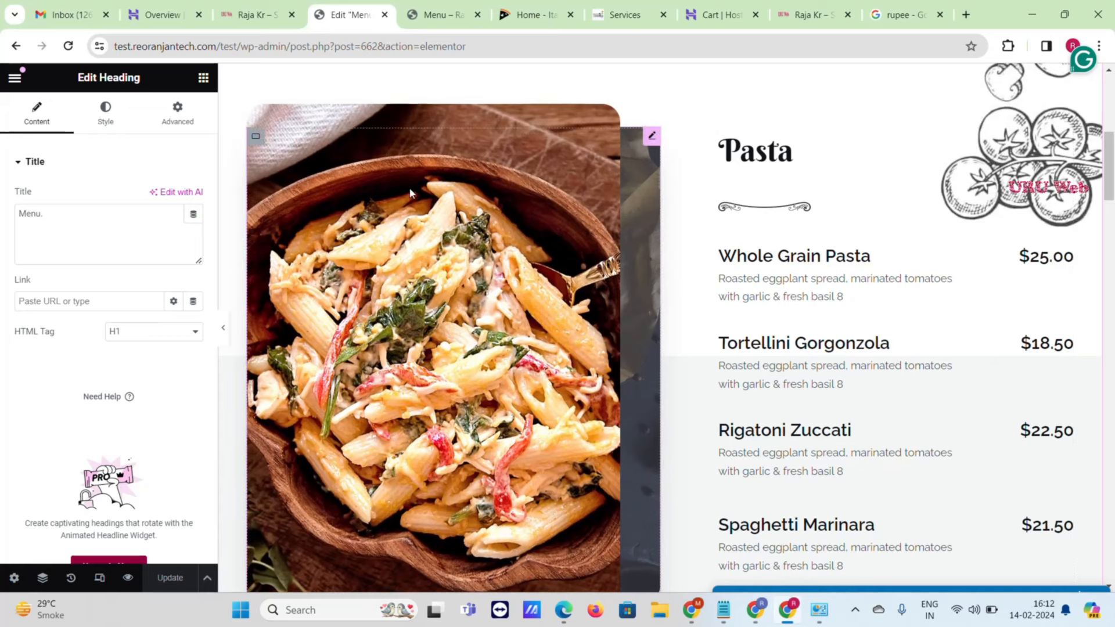
pyautogui.scroll(-6, 410, 193)
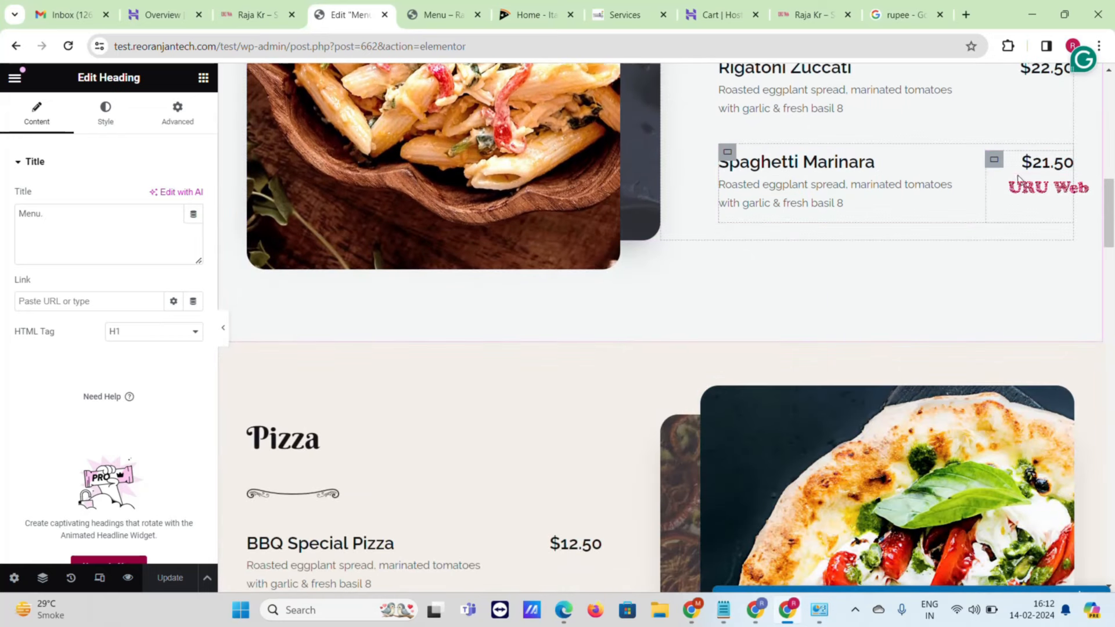
pyautogui.click(1031, 165)
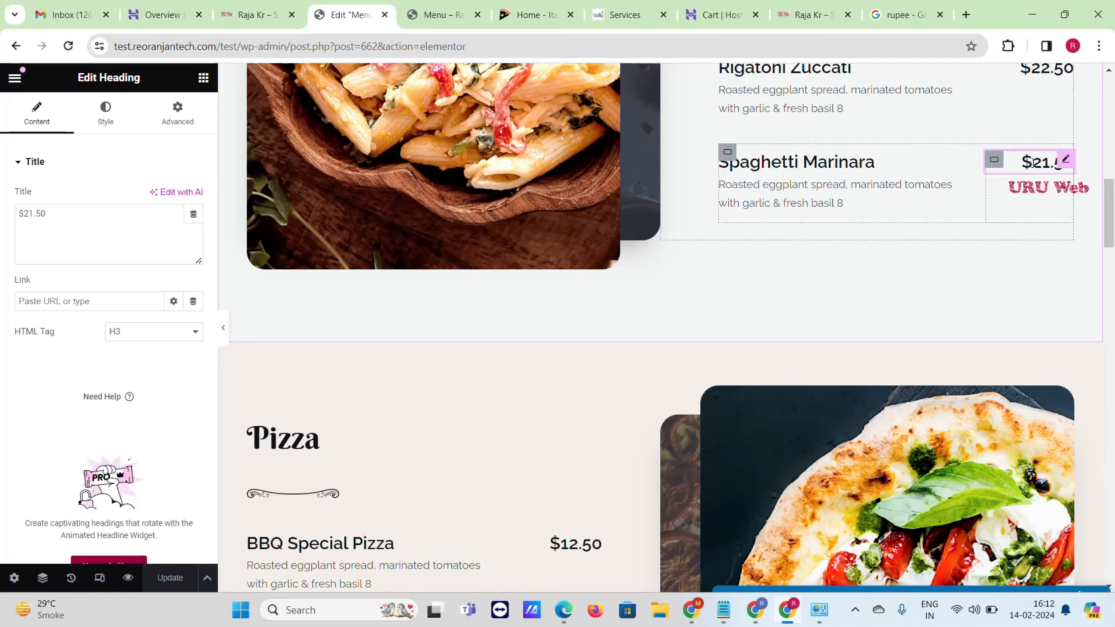
# - Change the price title to ₹56, using the rupee sign copied from Google
pyautogui.doubleClick(30, 216)
pyautogui.write('https://test.reoranjantech.com/test/menu/')
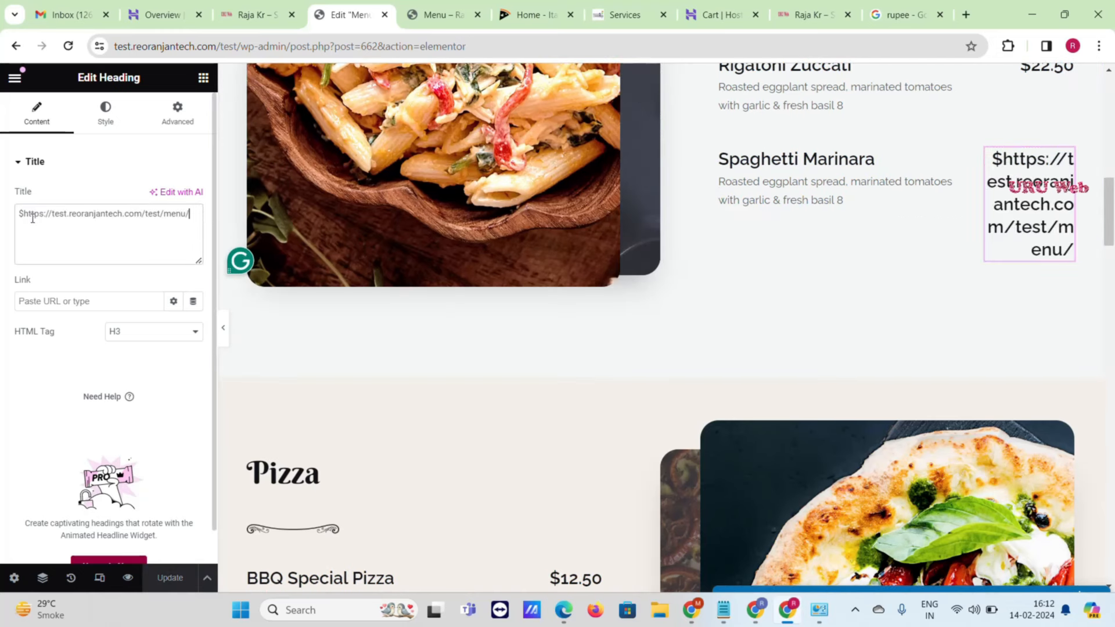
pyautogui.hotkey('ctrl', 'a')
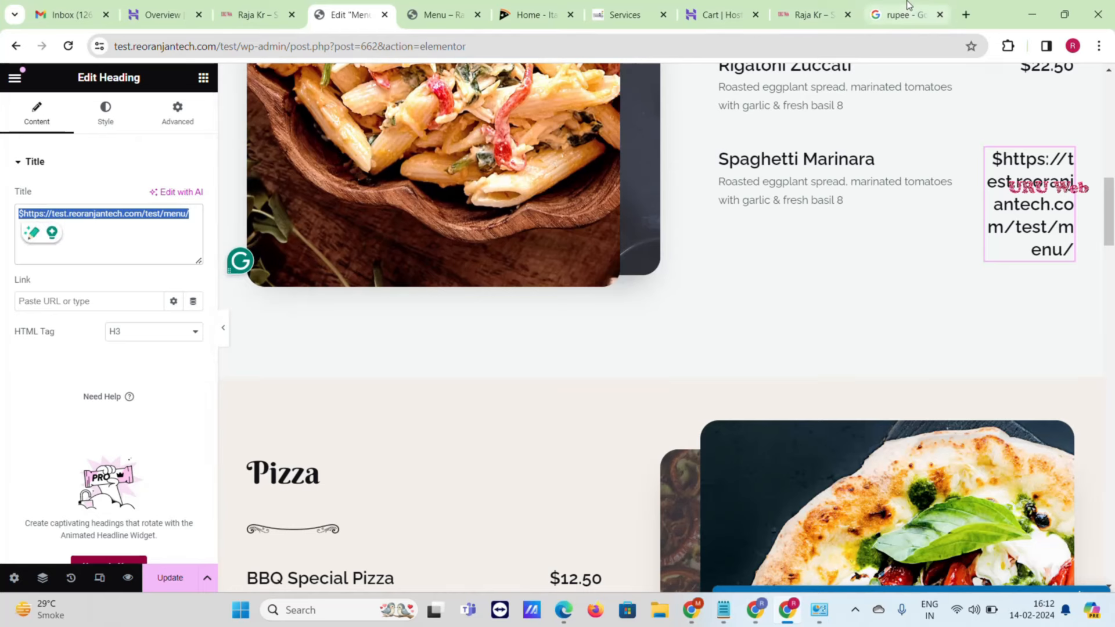
pyautogui.click(903, 15)
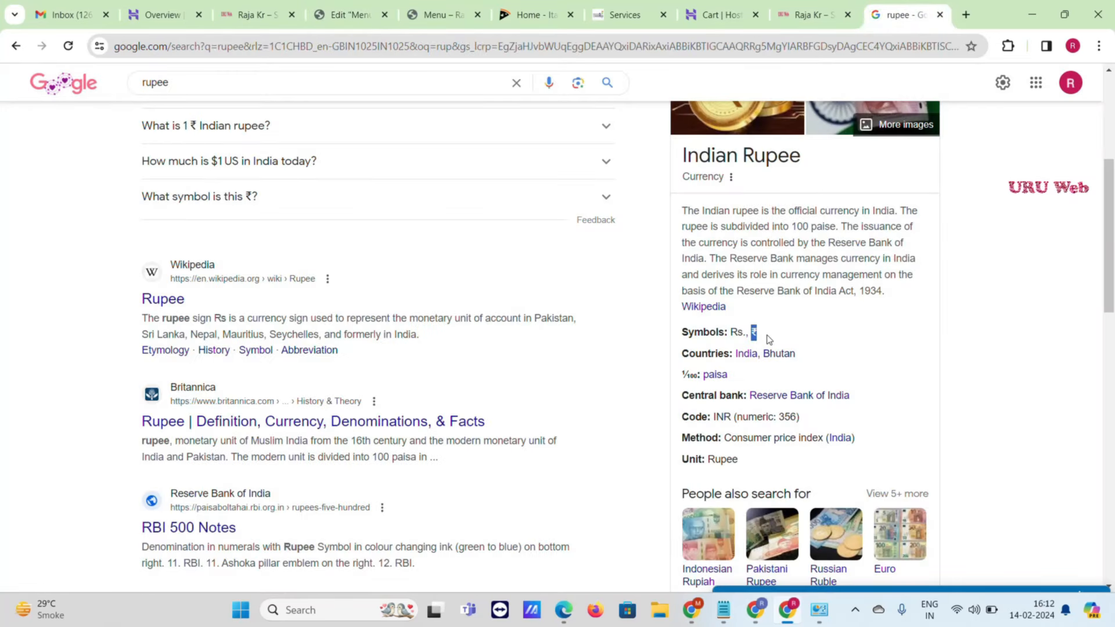
pyautogui.click(435, 14)
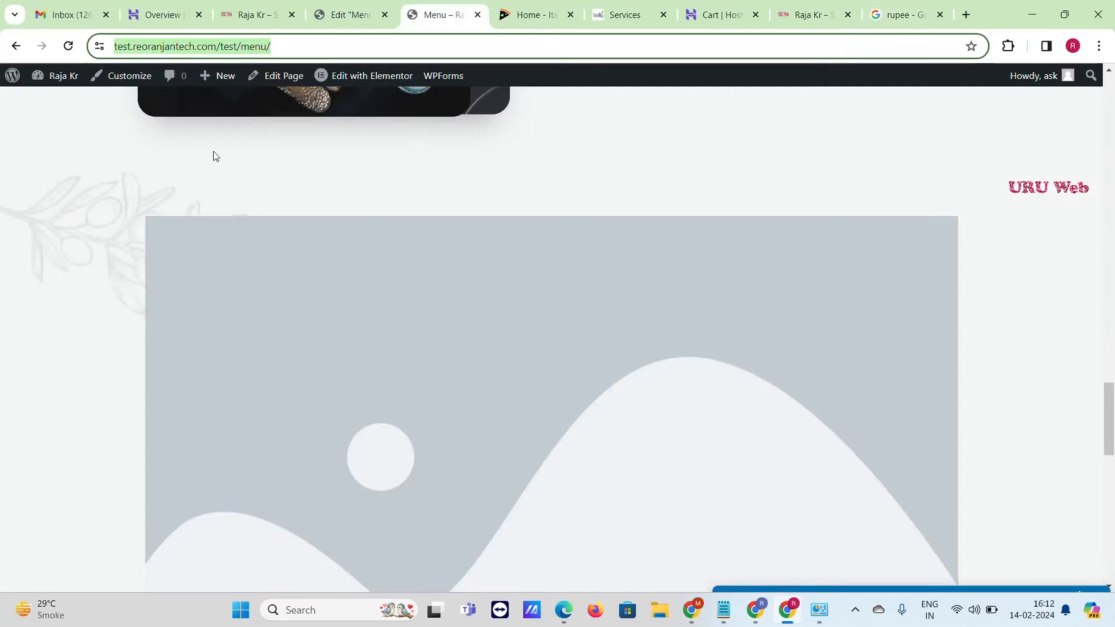
pyautogui.click(349, 15)
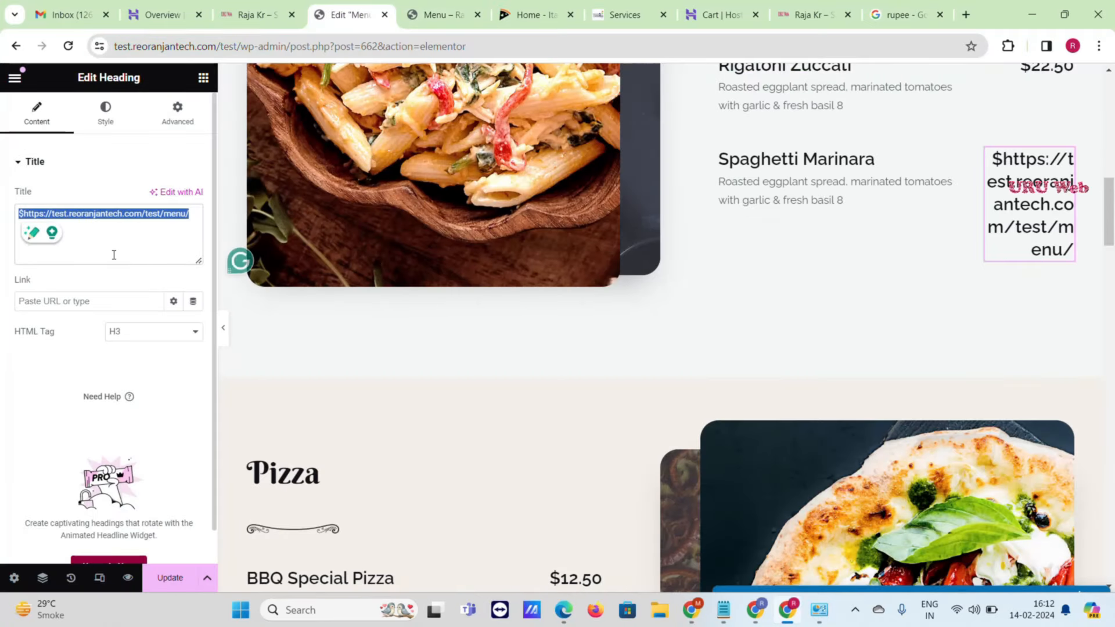
pyautogui.write('₹')
pyautogui.write('56')
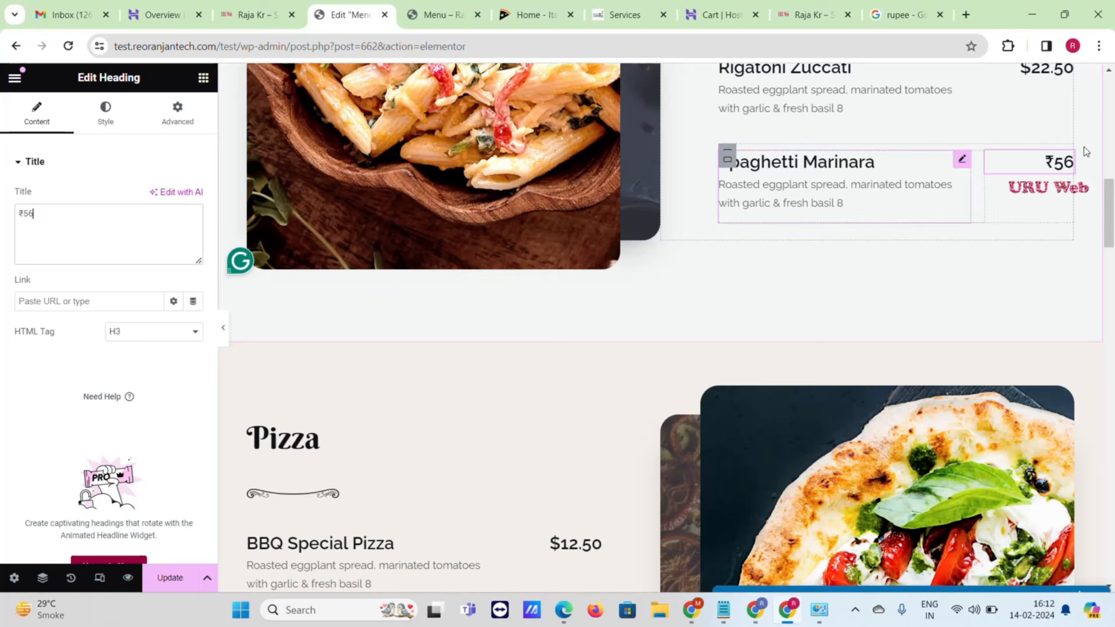
# - Update the Menu page and view the published page
pyautogui.scroll(-15, 453, 349)
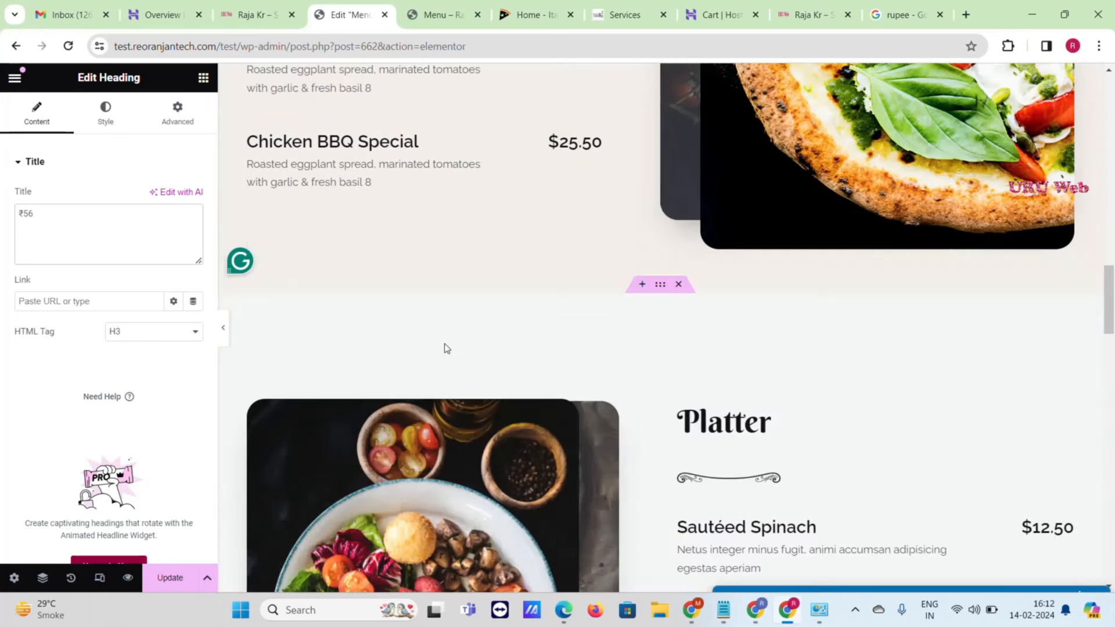
pyautogui.scroll(-8, 444, 351)
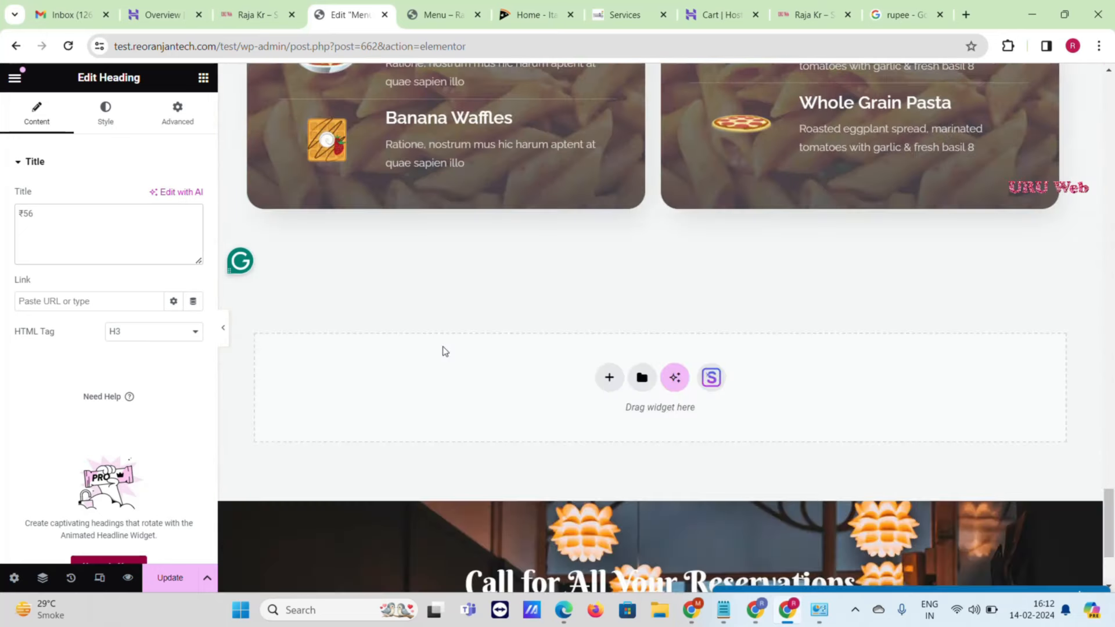
pyautogui.scroll(-1, 444, 351)
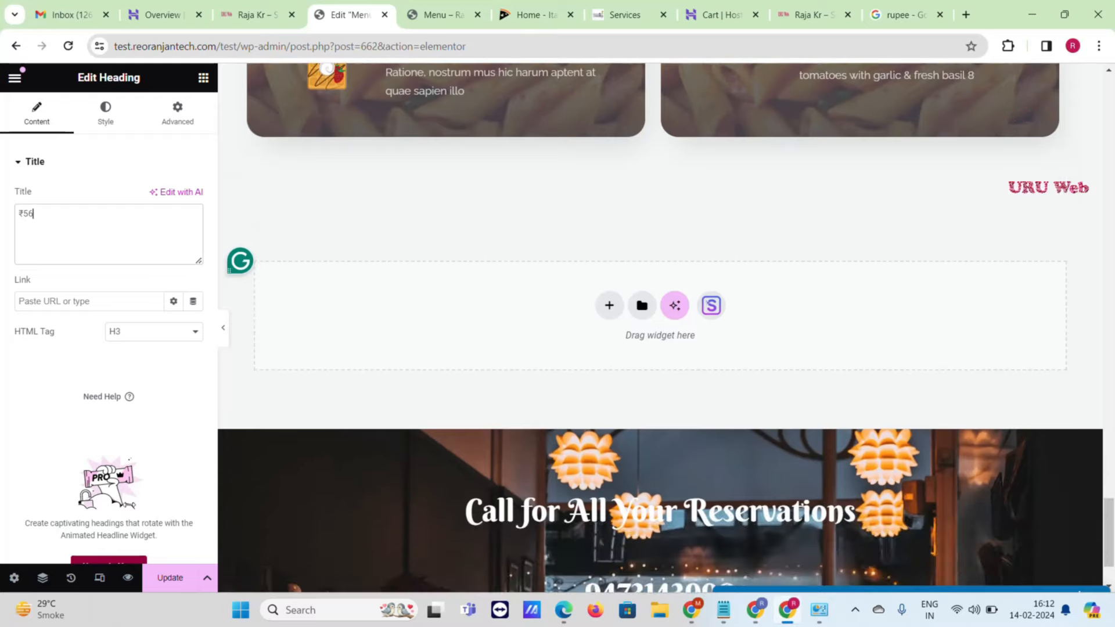
pyautogui.click(174, 577)
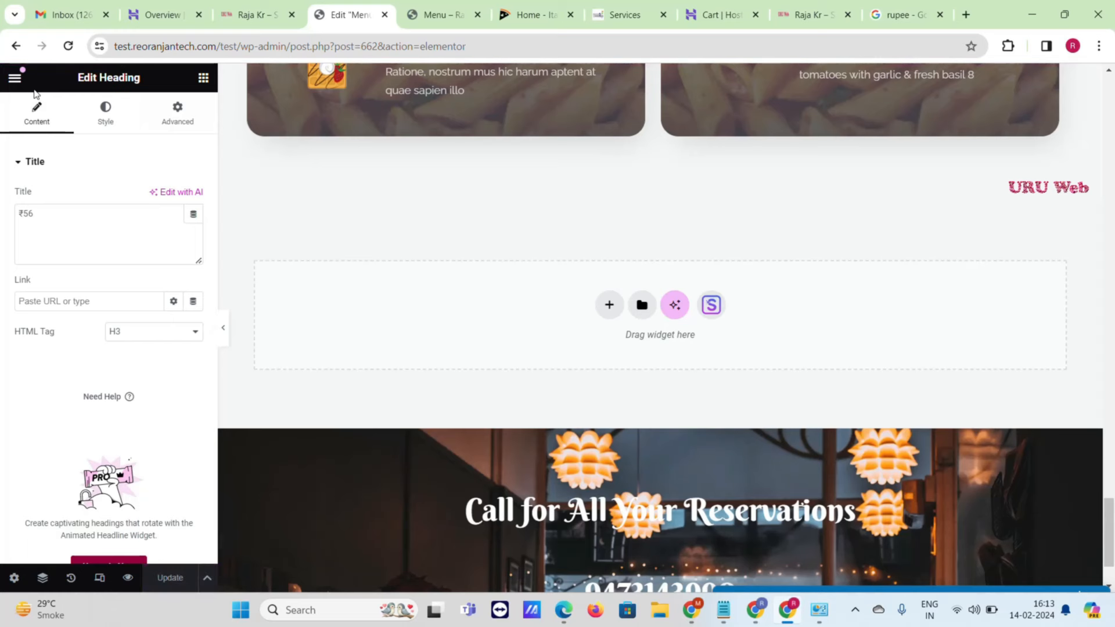
pyautogui.click(15, 77)
pyautogui.click(88, 388)
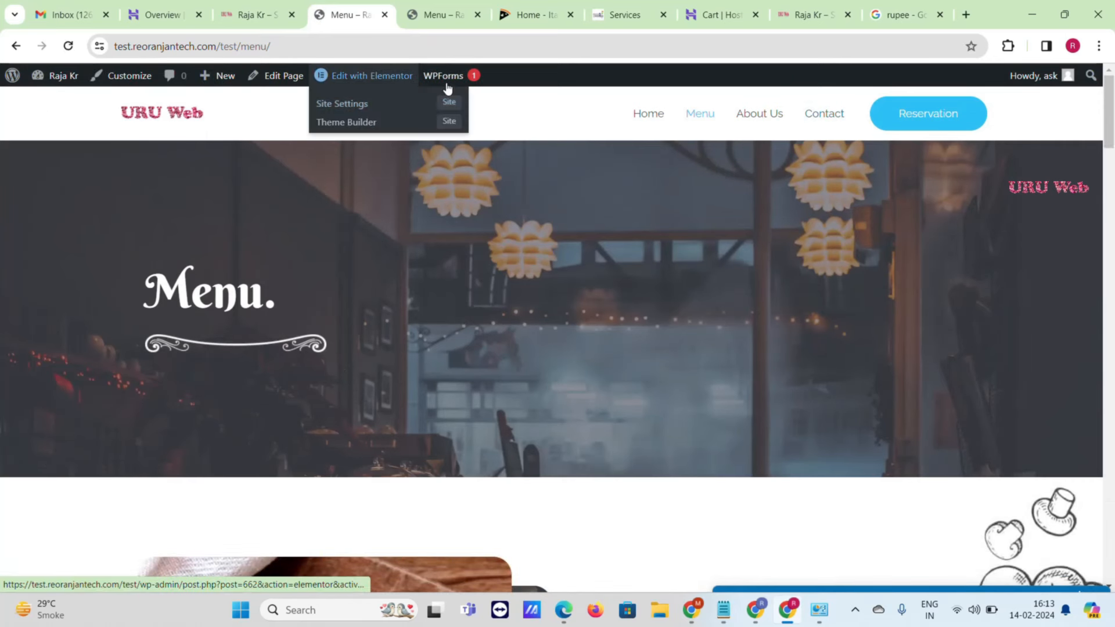
# - Go from the Menu page to the Dashboard and open WPForms All Forms
pyautogui.moveTo(448, 87)
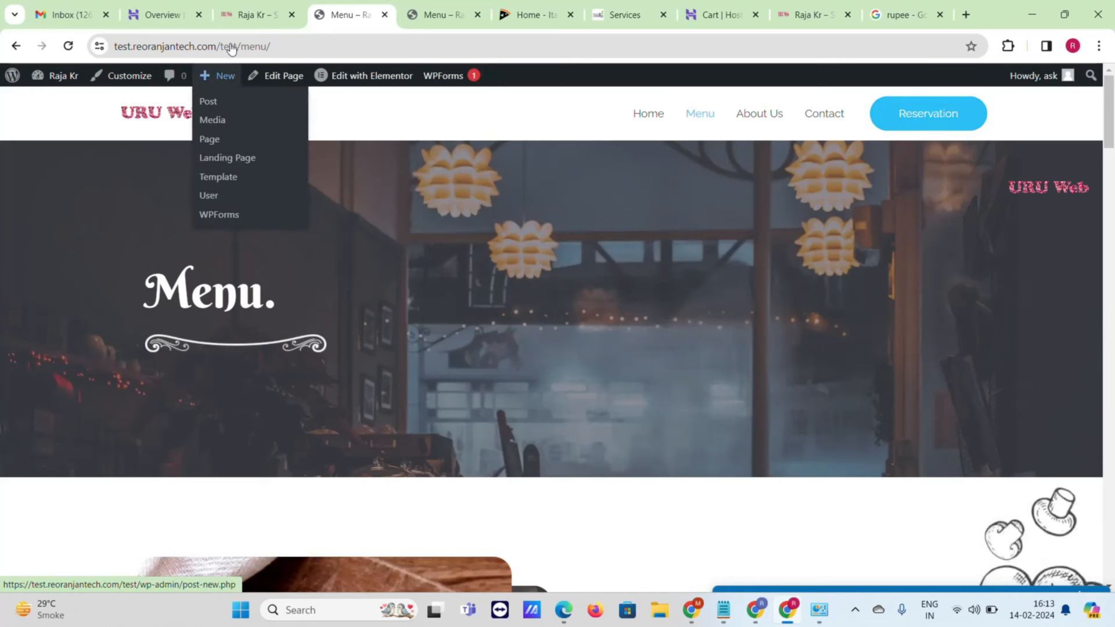
pyautogui.click(250, 6)
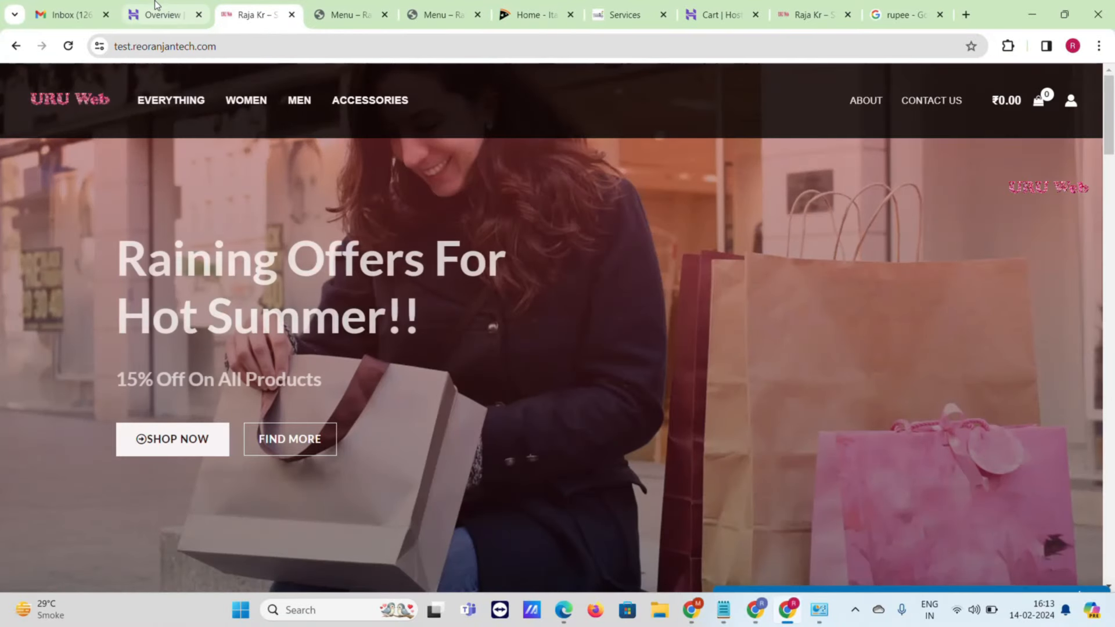
pyautogui.click(332, 4)
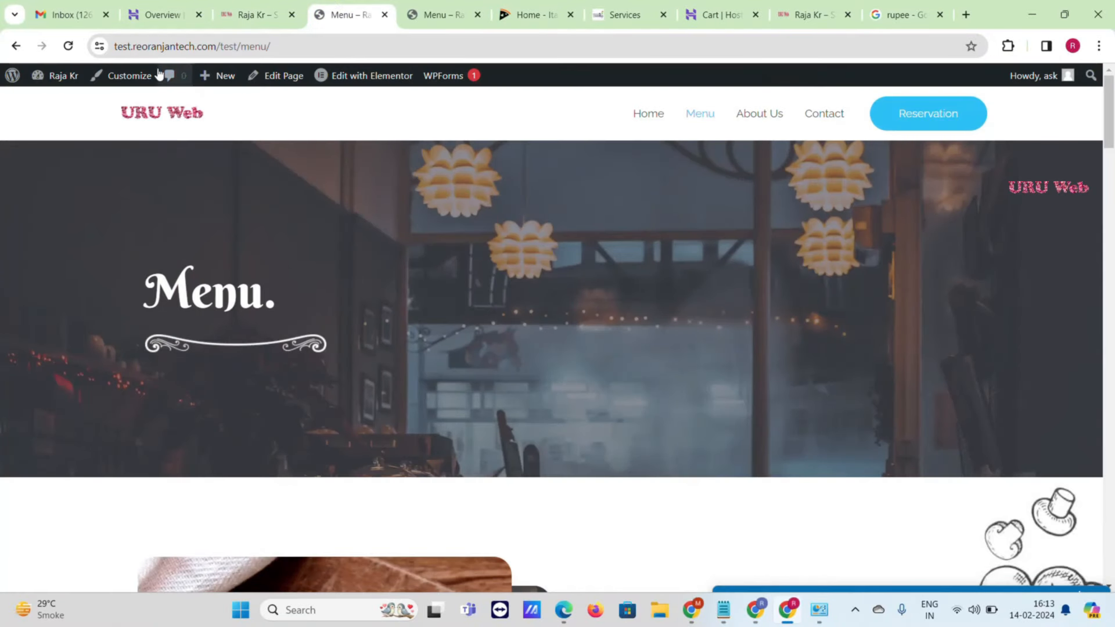
pyautogui.moveTo(58, 76)
pyautogui.click(61, 103)
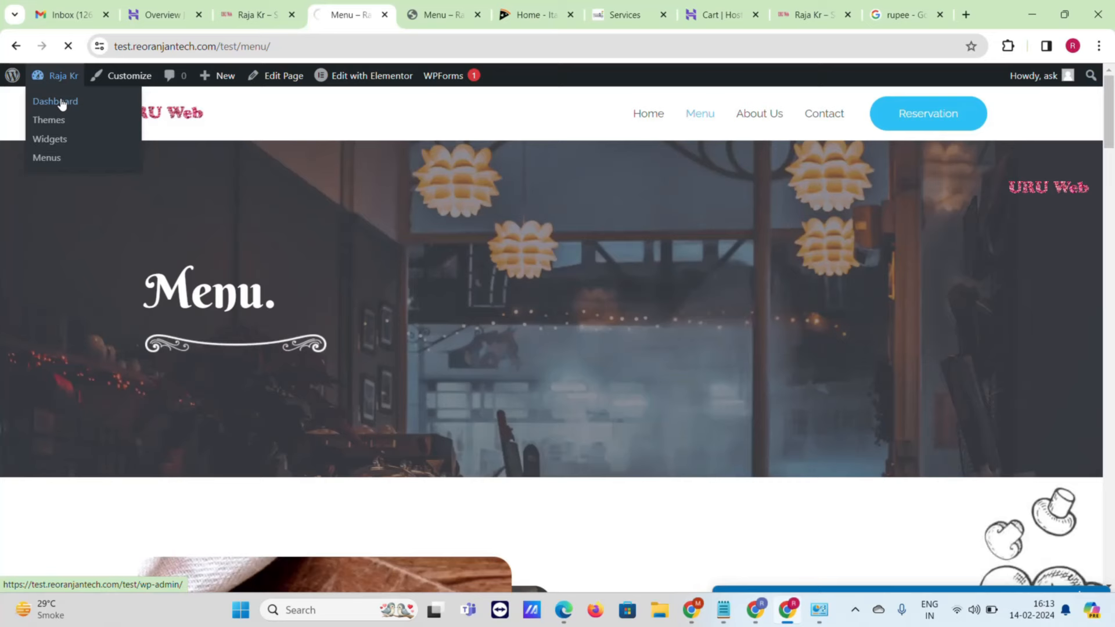
pyautogui.scroll(-2, 82, 348)
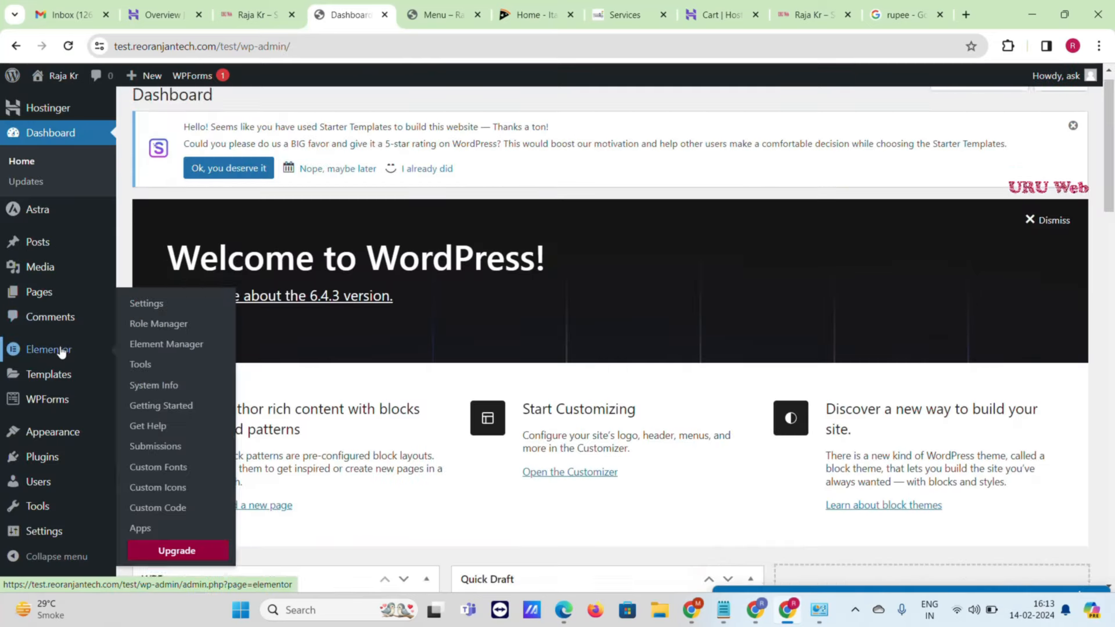
pyautogui.moveTo(59, 405)
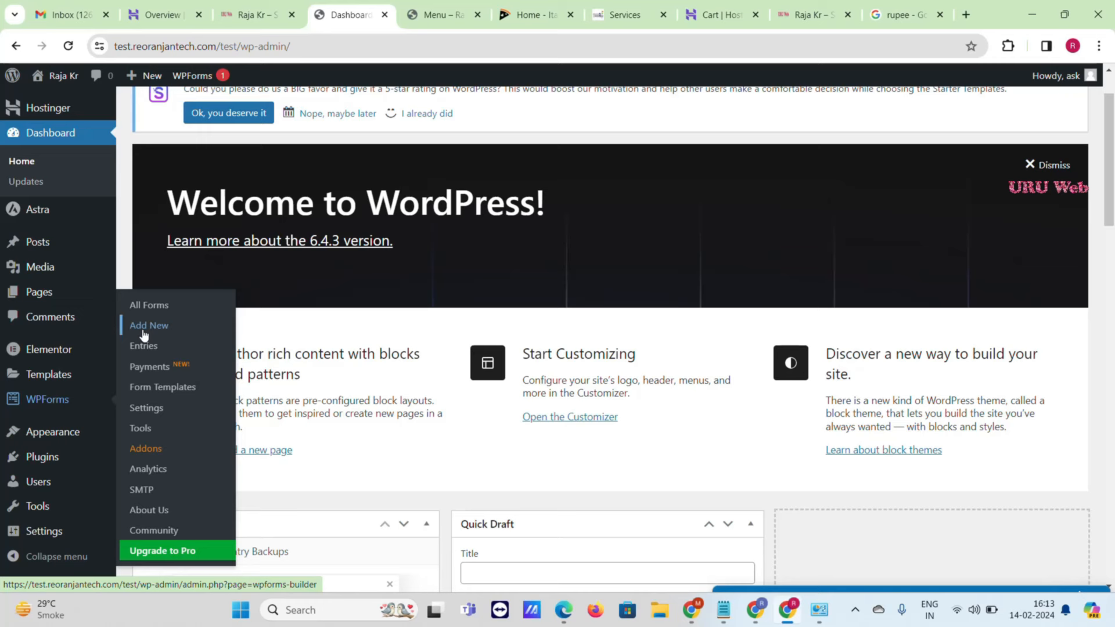
pyautogui.click(146, 311)
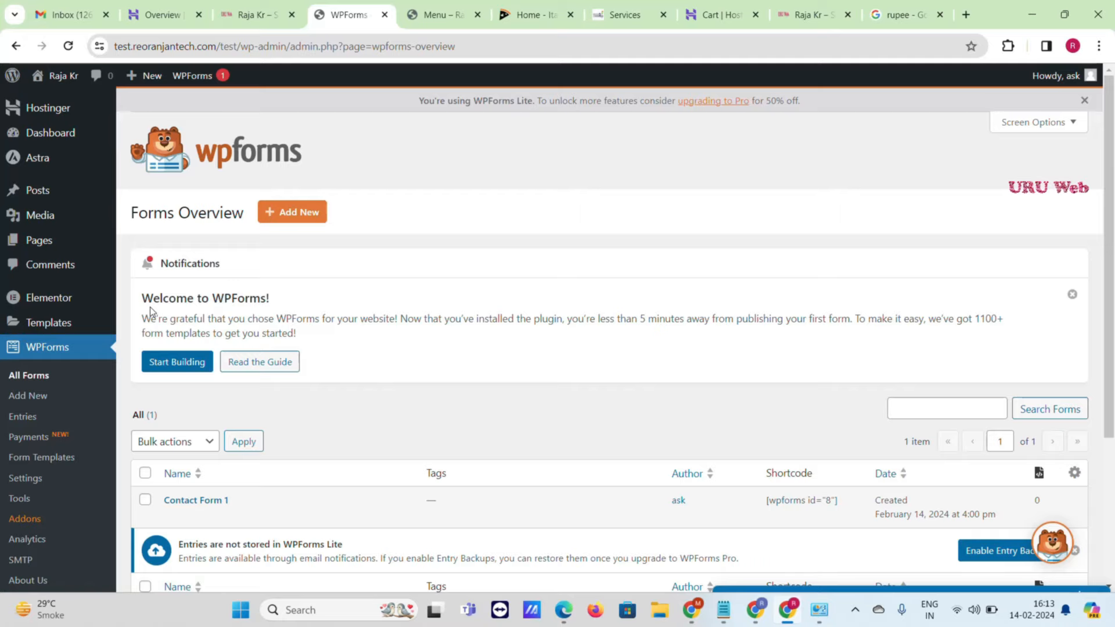
# - Preview Contact Form 1 in a new tab, then close that tab
pyautogui.scroll(-3, 149, 306)
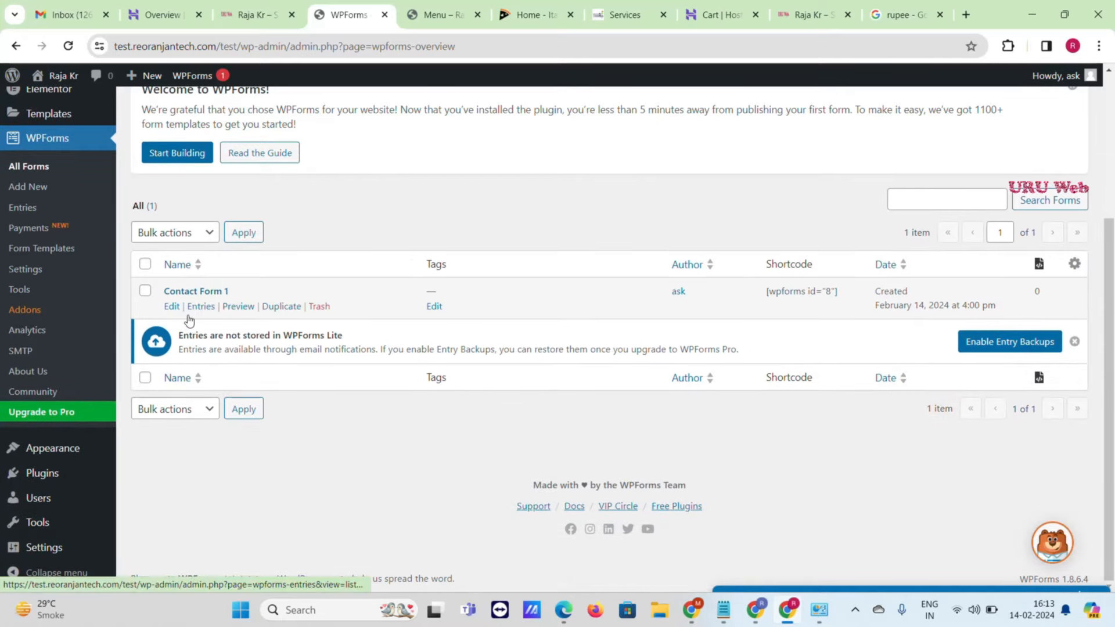
pyautogui.rightClick(238, 311)
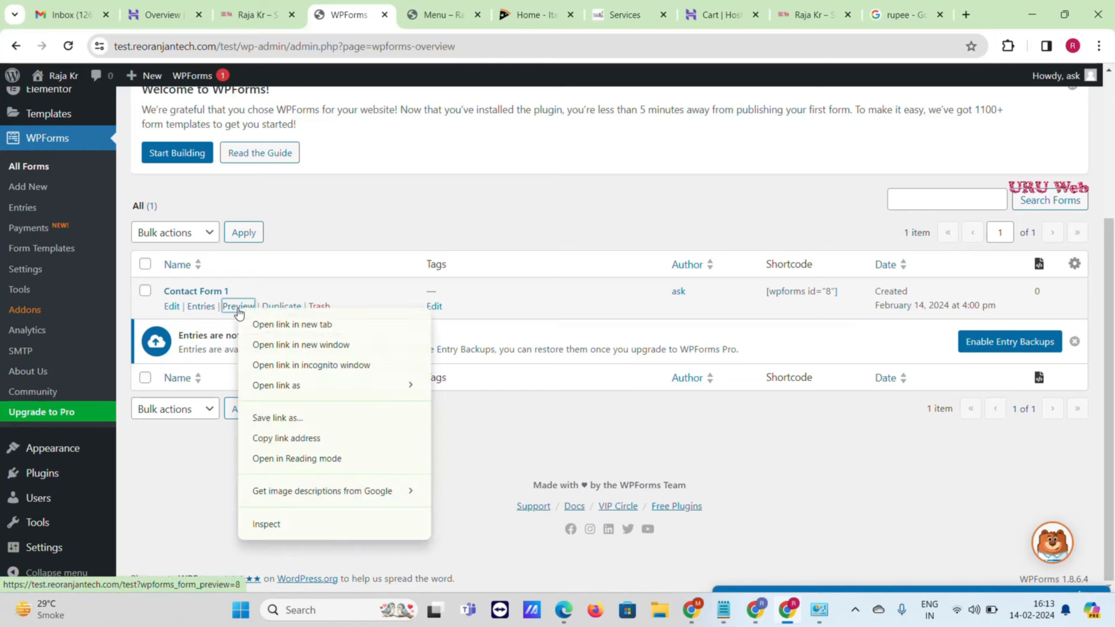
pyautogui.click(273, 323)
pyautogui.click(398, 7)
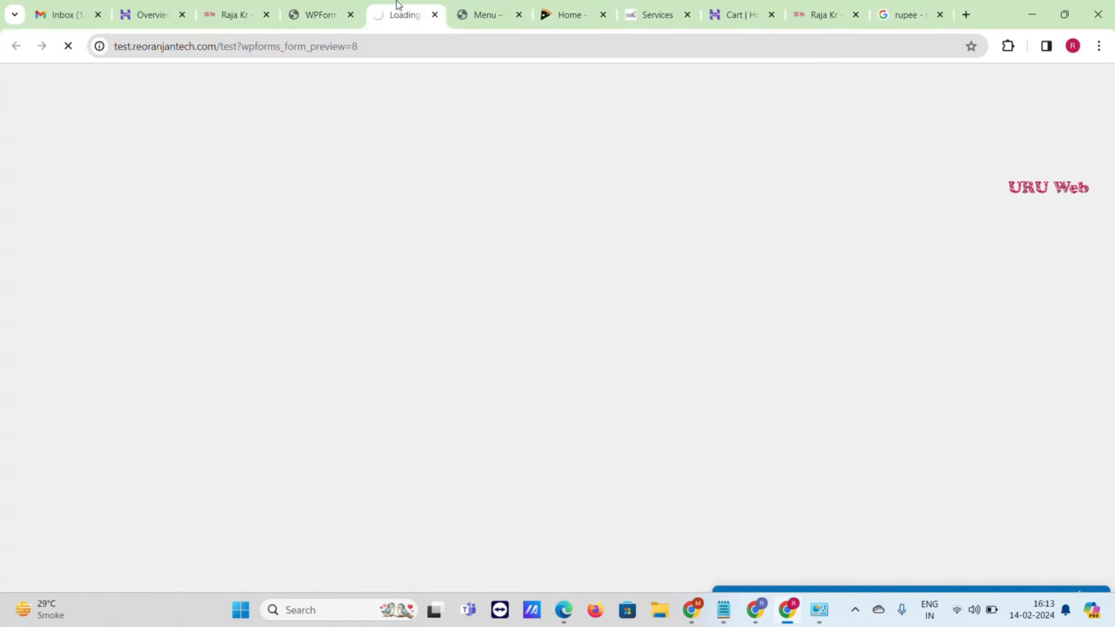
pyautogui.scroll(-6, 419, 275)
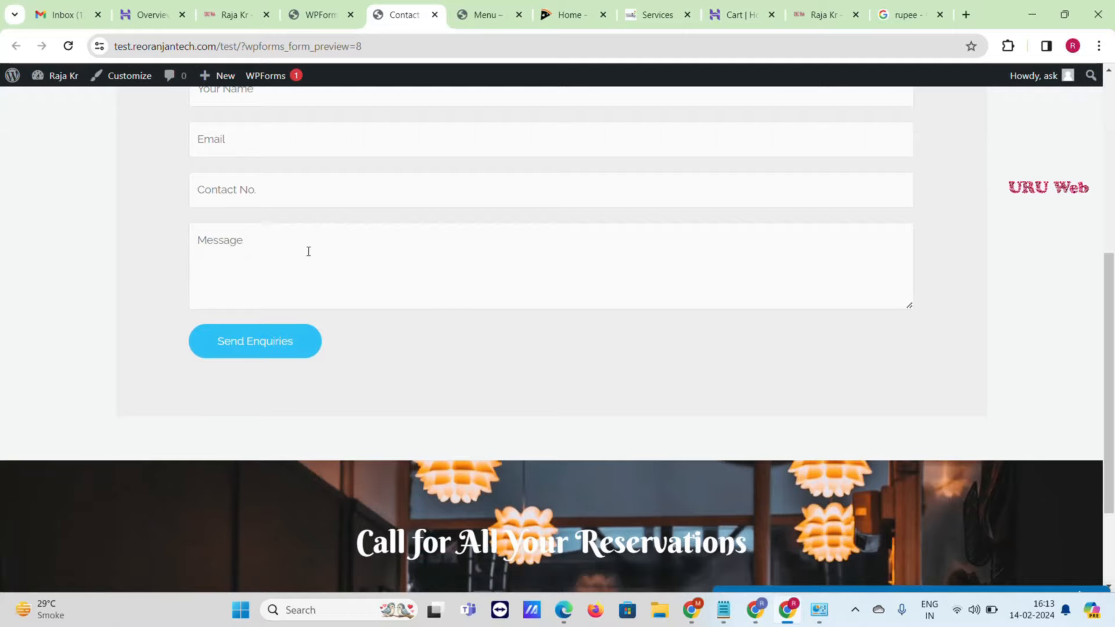
pyautogui.scroll(4, 308, 251)
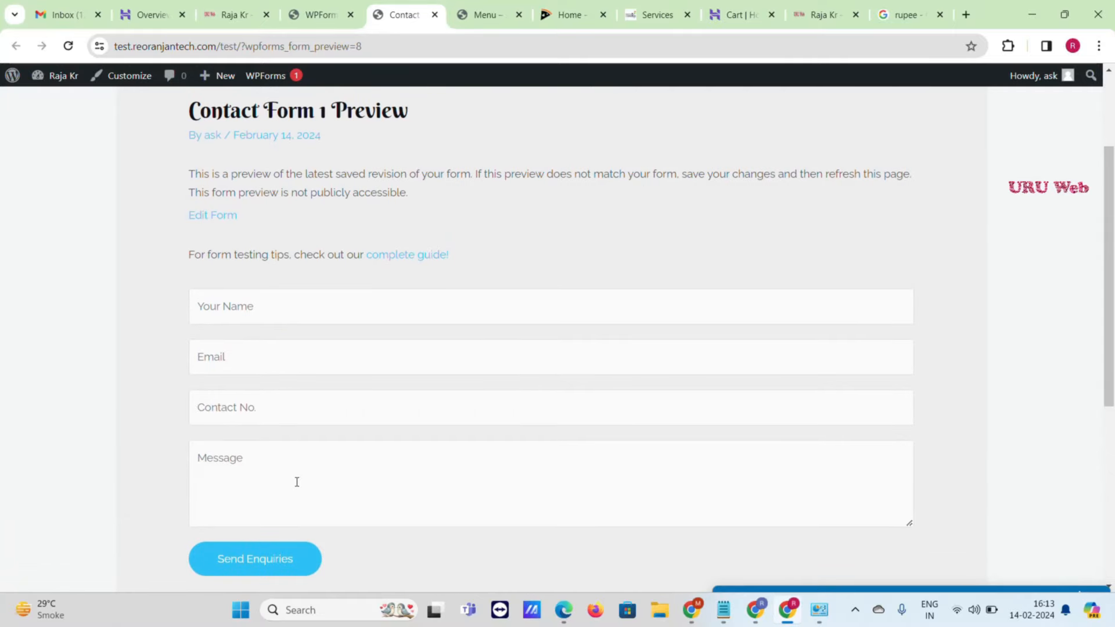
pyautogui.click(434, 14)
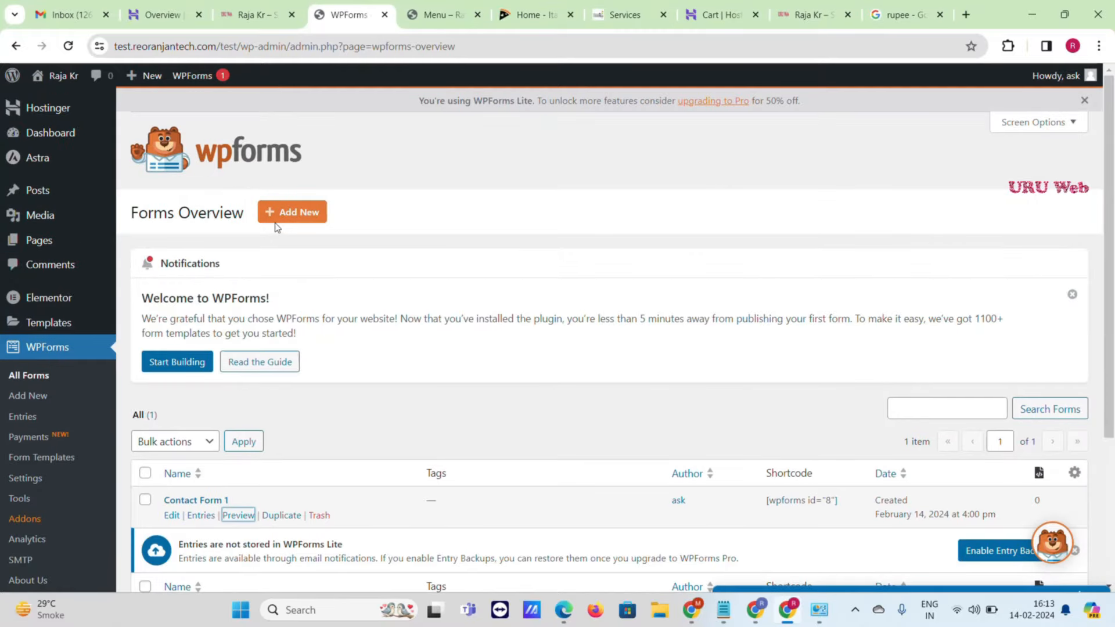
# - Add a new WPForms form using the Simple Contact Form template
pyautogui.click(304, 213)
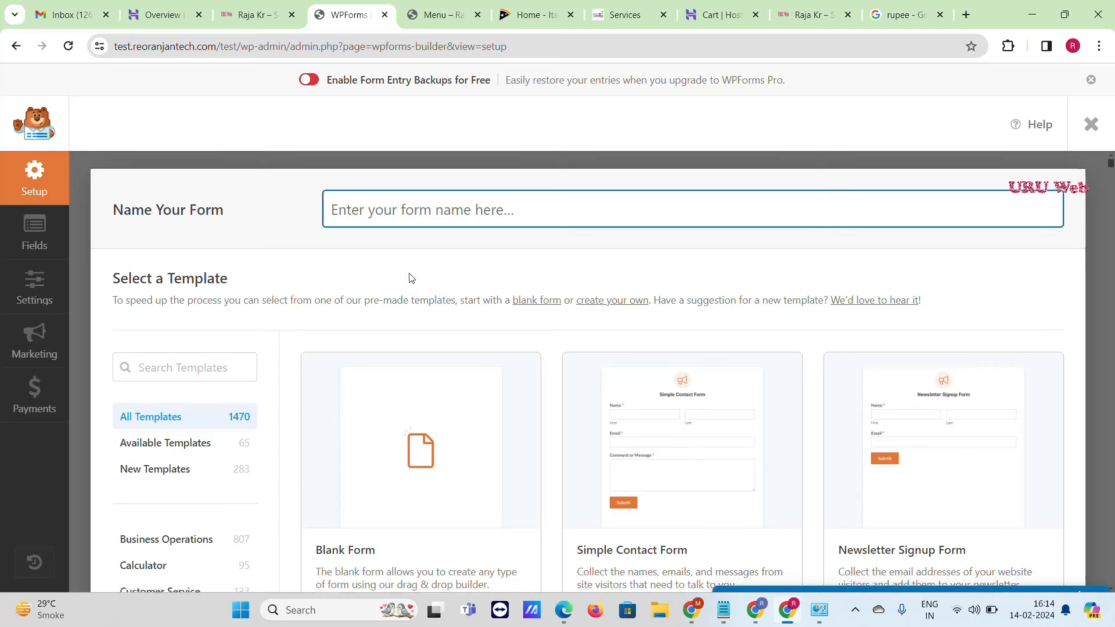
pyautogui.scroll(-3, 411, 279)
pyautogui.moveTo(463, 298)
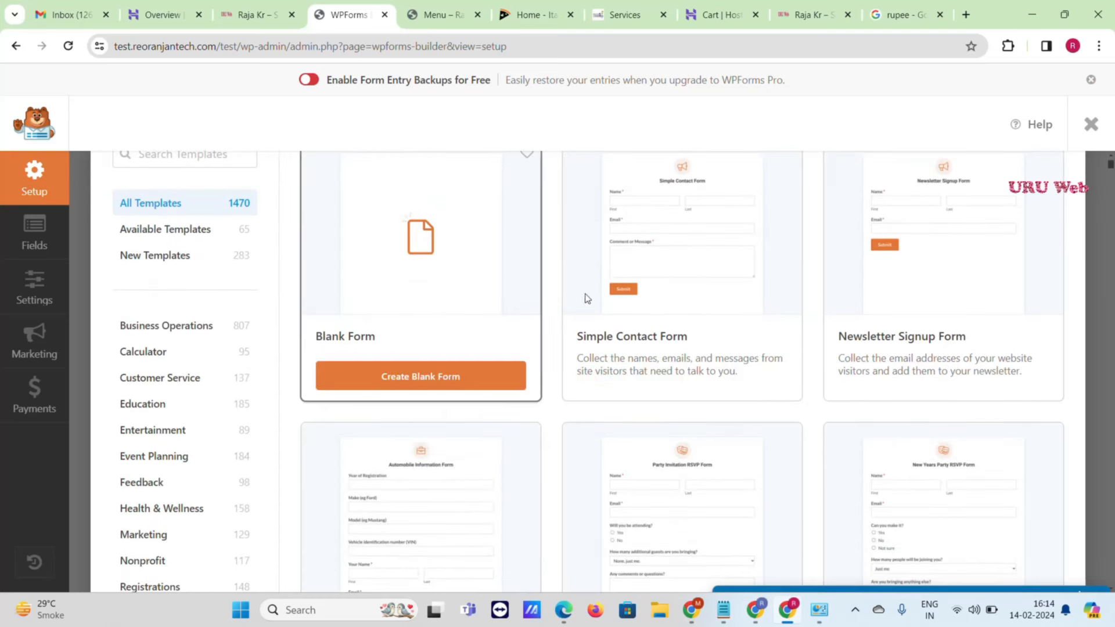
pyautogui.moveTo(674, 164)
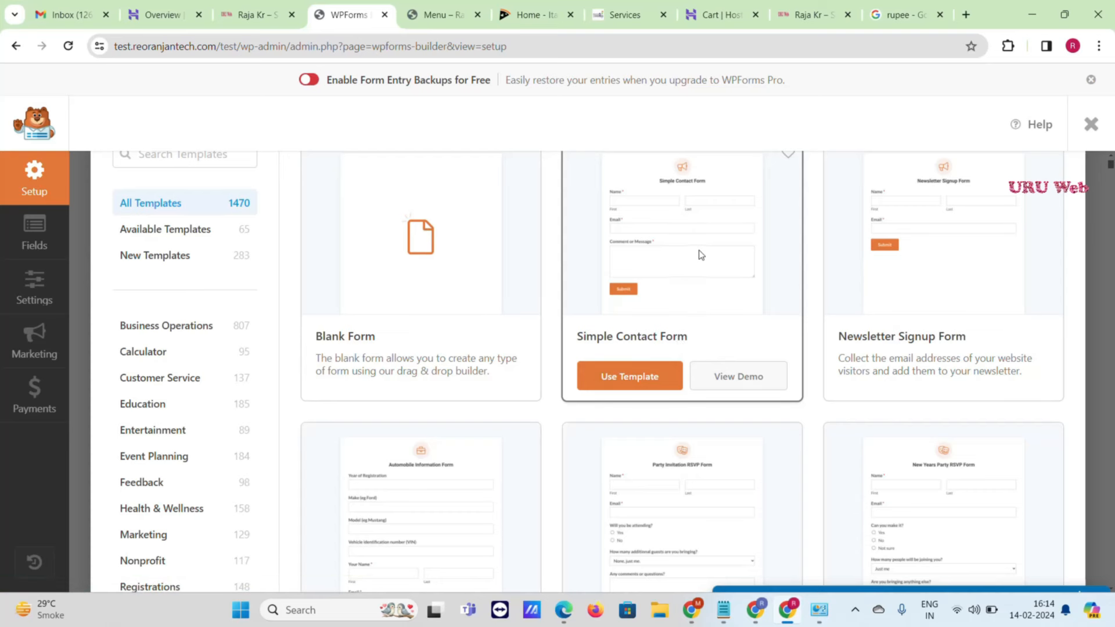
pyautogui.scroll(1, 700, 254)
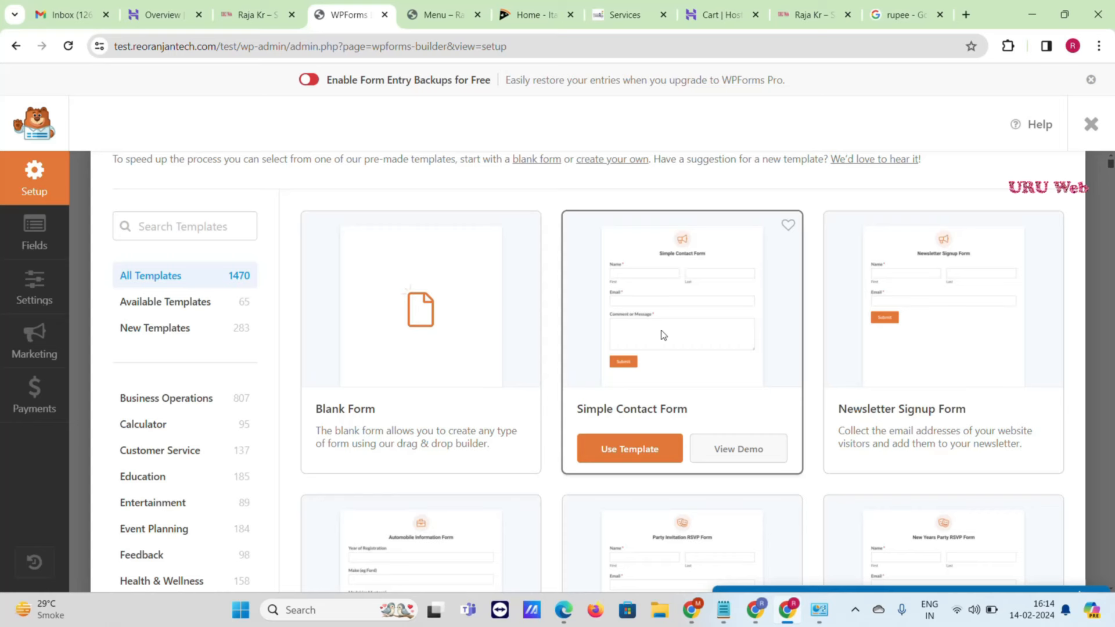
pyautogui.click(636, 446)
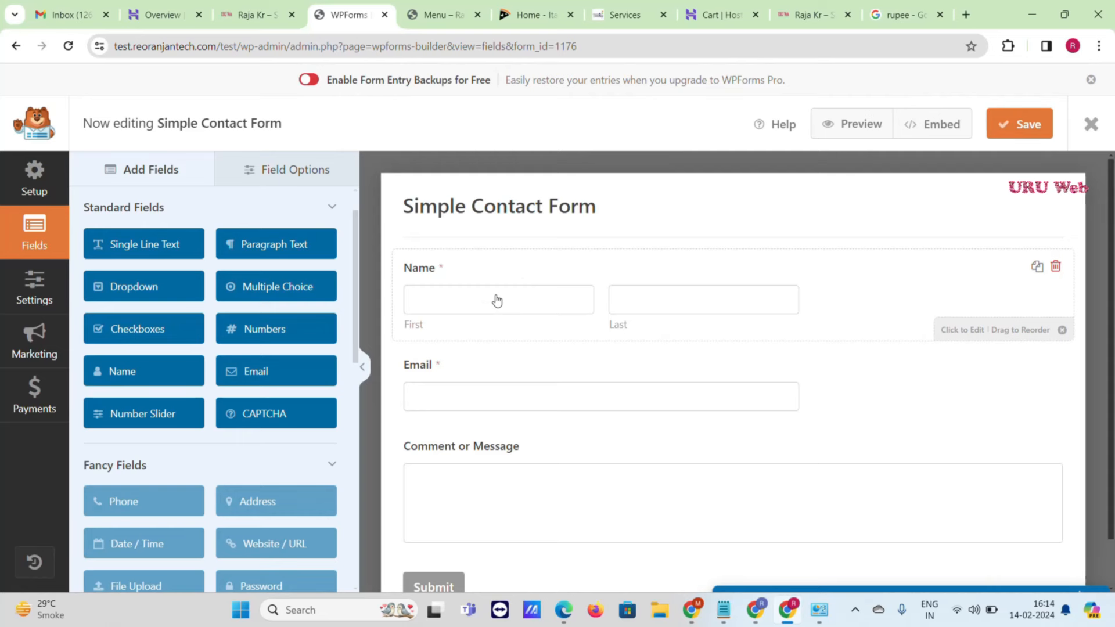
# - Delete the Email field from the form
pyautogui.scroll(-1, 663, 300)
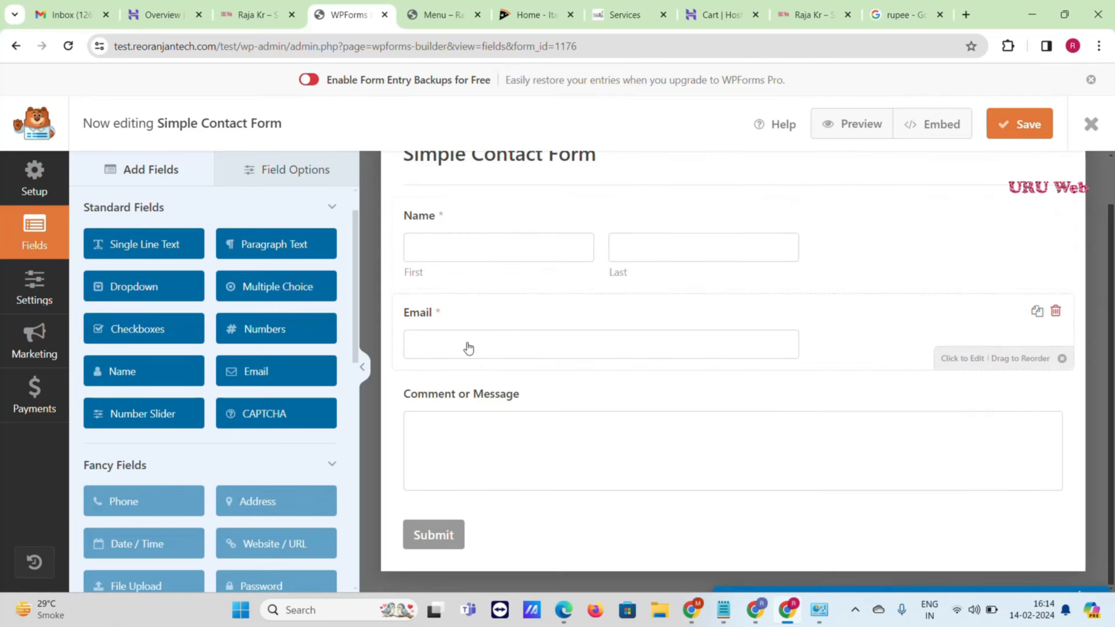
pyautogui.click(1055, 312)
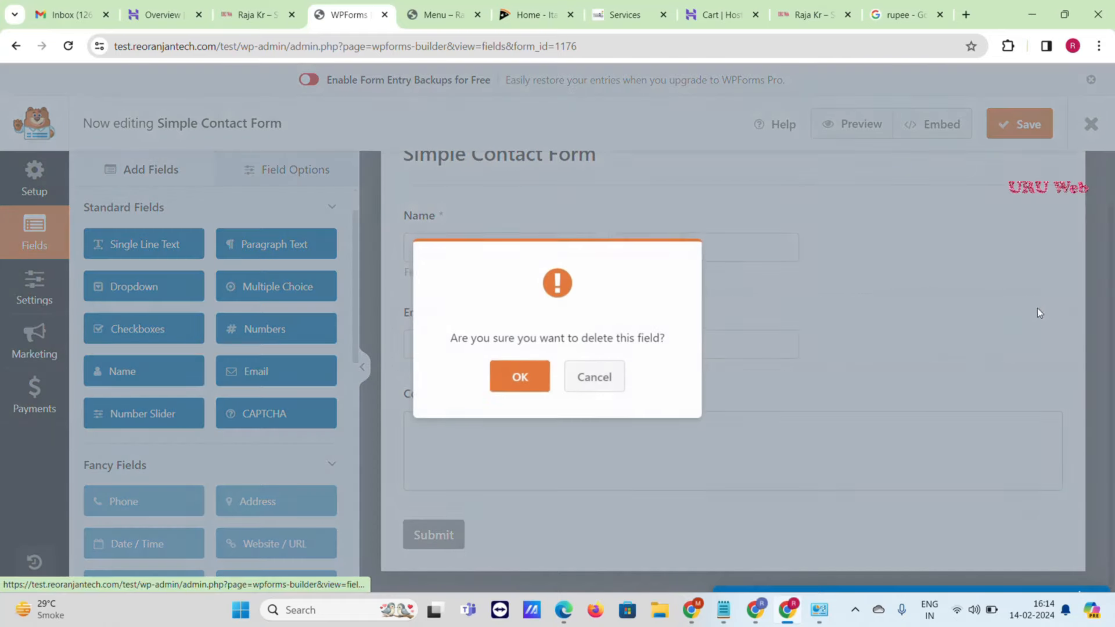
pyautogui.click(518, 375)
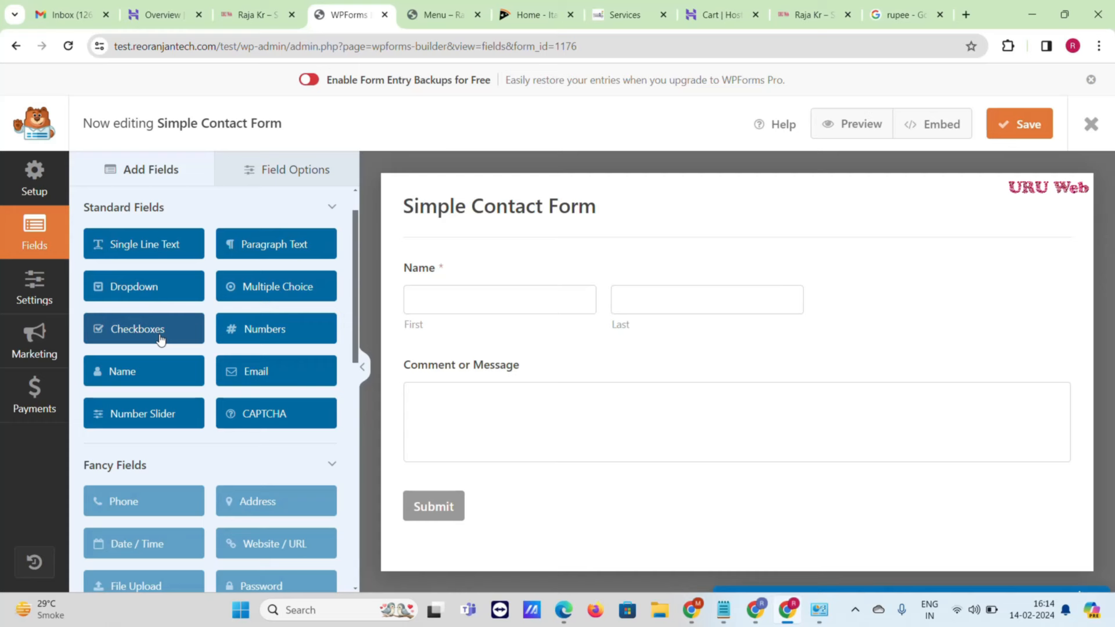
# - Add a Numbers field and then a Checkboxes field below Name
pyautogui.scroll(-3, 183, 342)
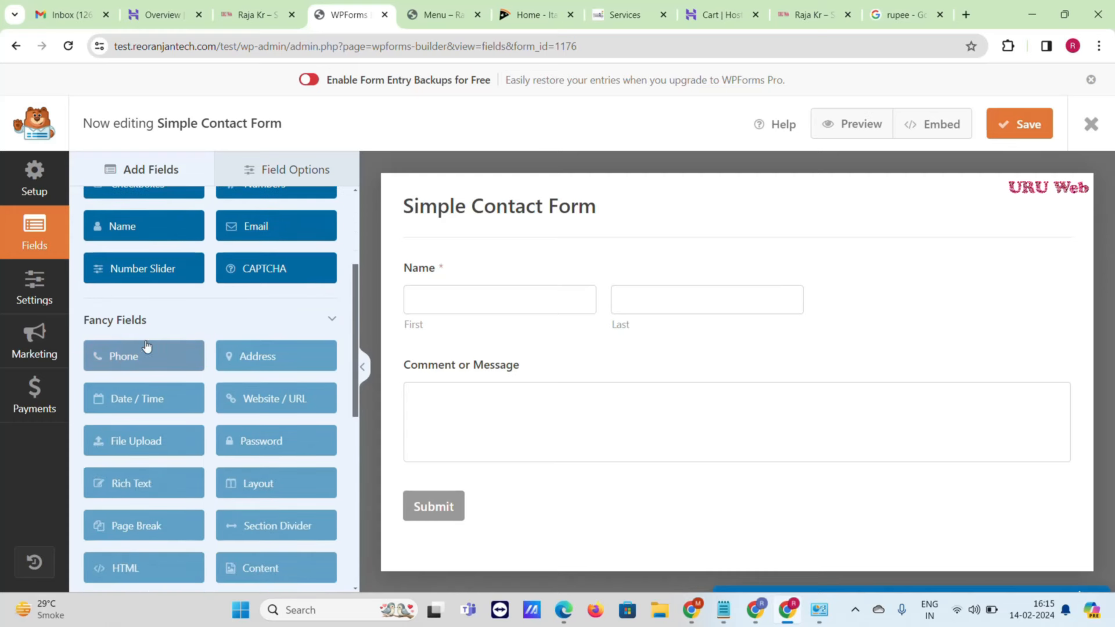
pyautogui.scroll(3, 192, 347)
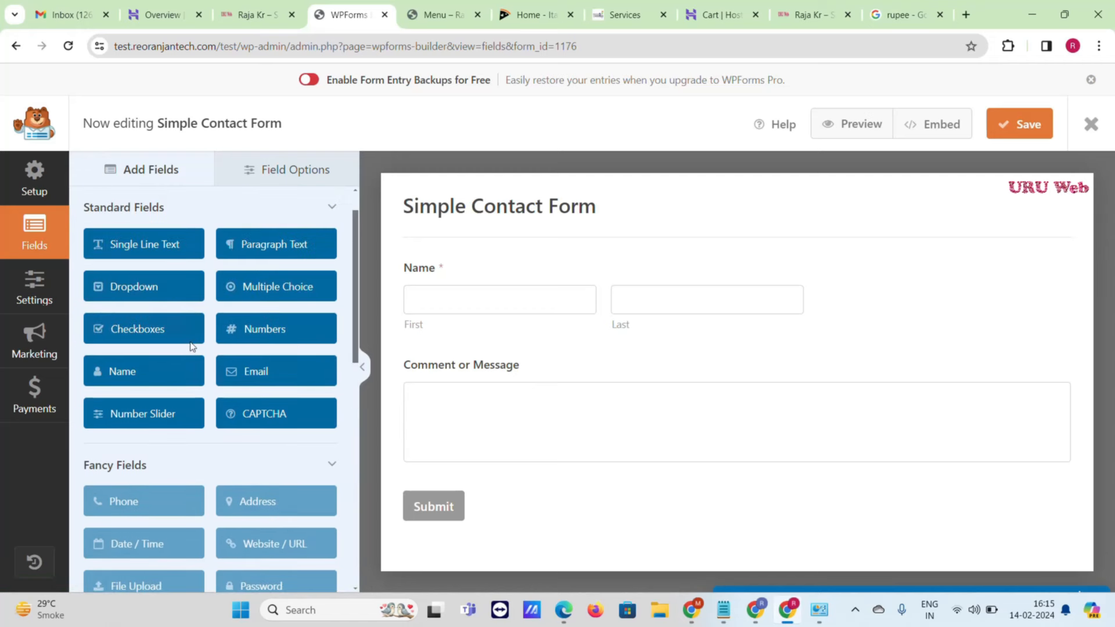
pyautogui.moveTo(260, 330); pyautogui.dragTo(418, 363)
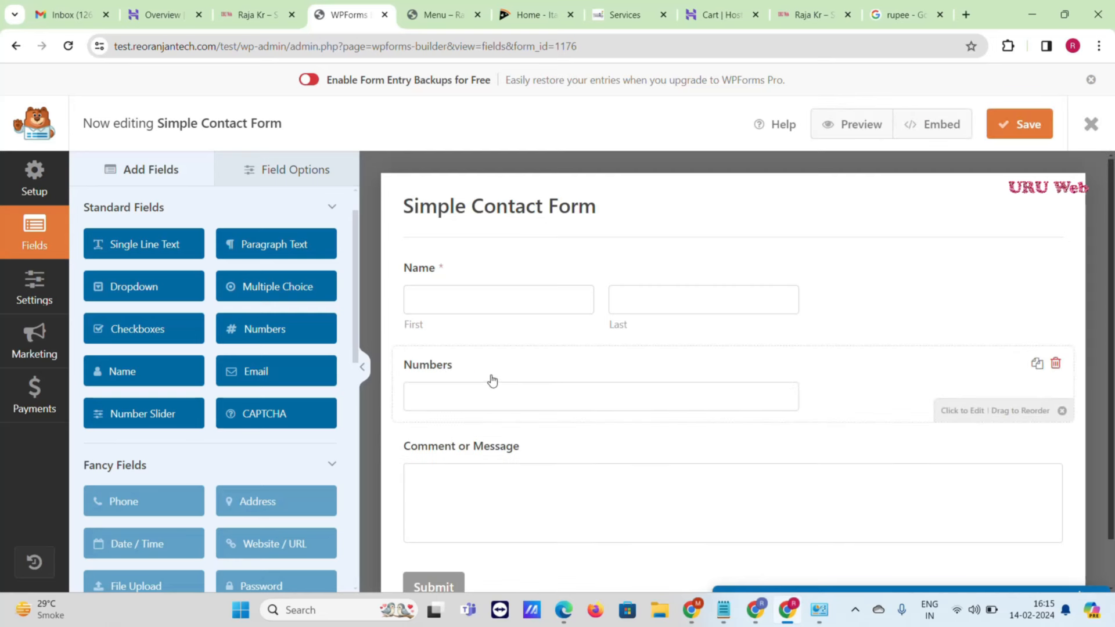
pyautogui.scroll(-1, 546, 368)
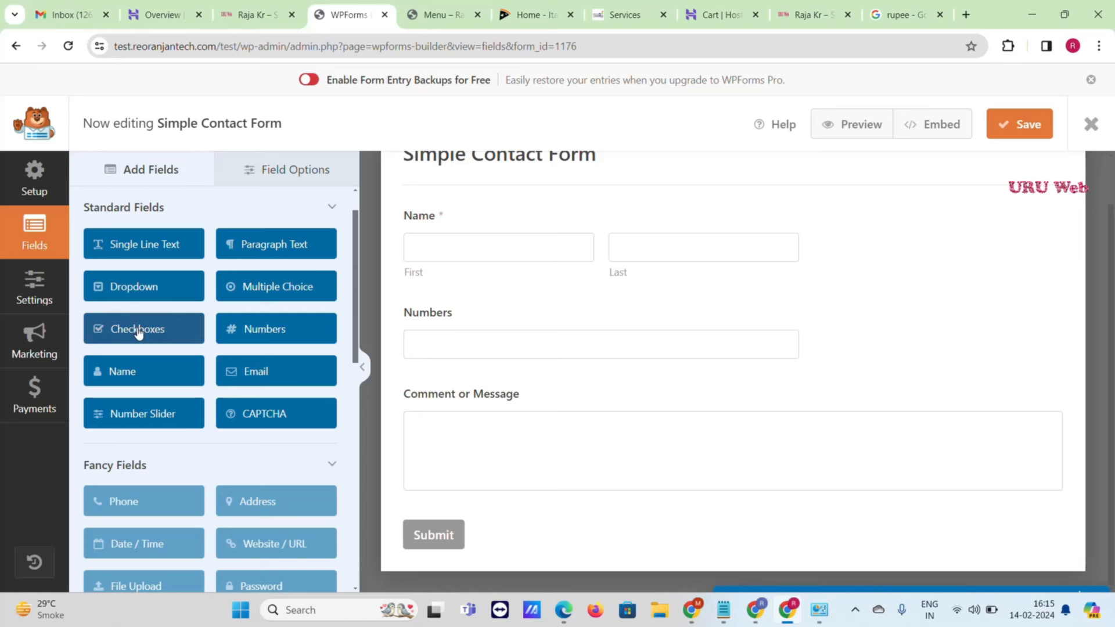
pyautogui.moveTo(138, 330); pyautogui.dragTo(446, 398)
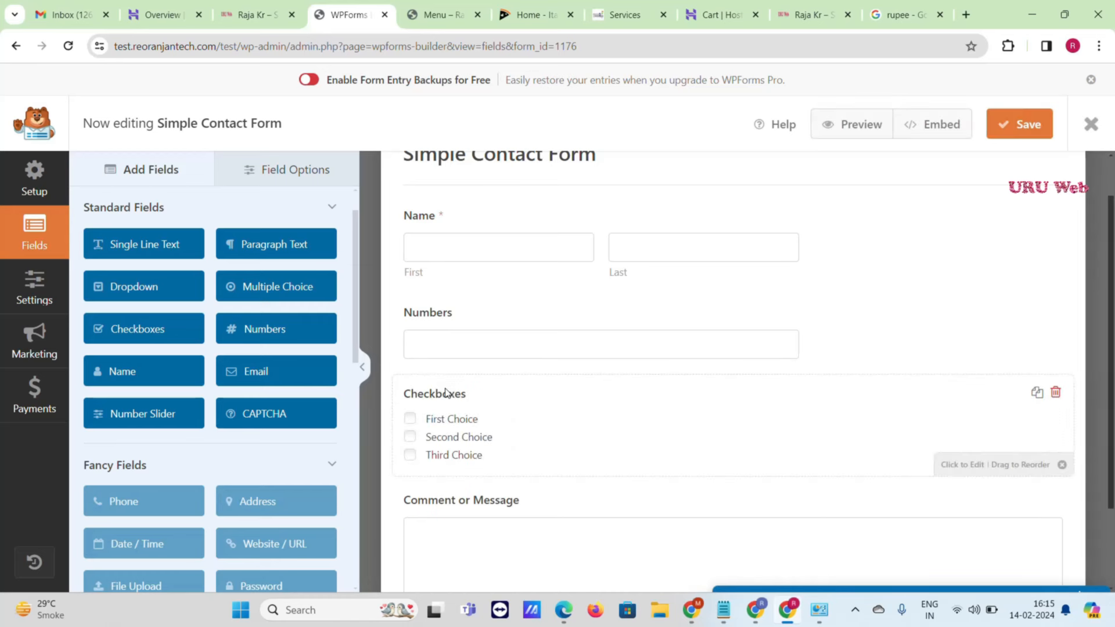
pyautogui.scroll(-3, 632, 259)
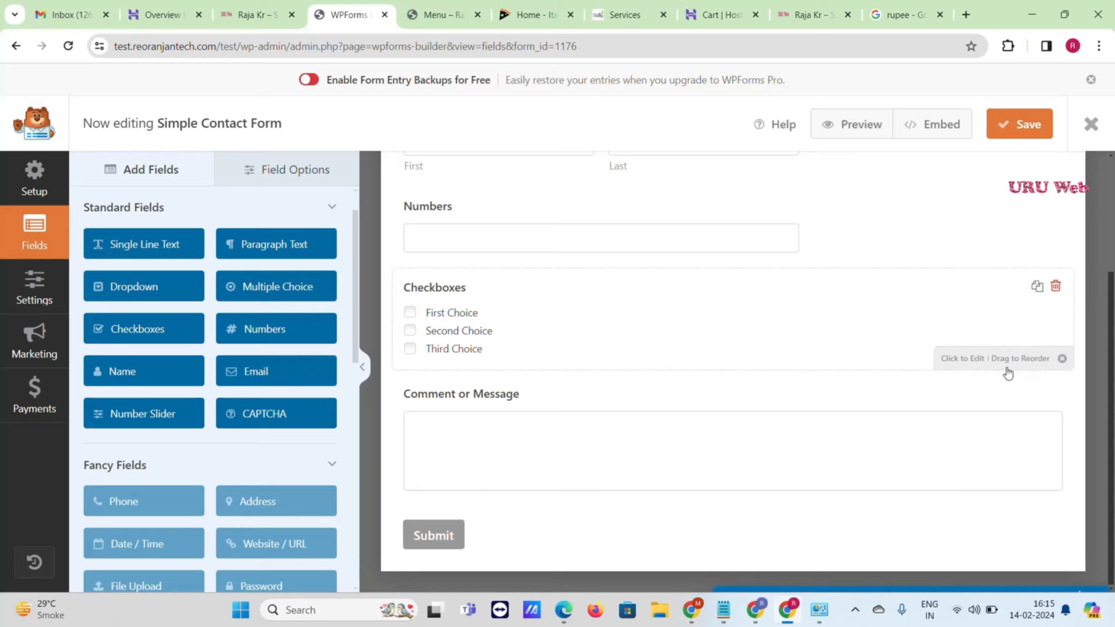
# - Rename the Checkboxes field's First Choice option to Burger
pyautogui.click(475, 324)
pyautogui.scroll(-1, 145, 349)
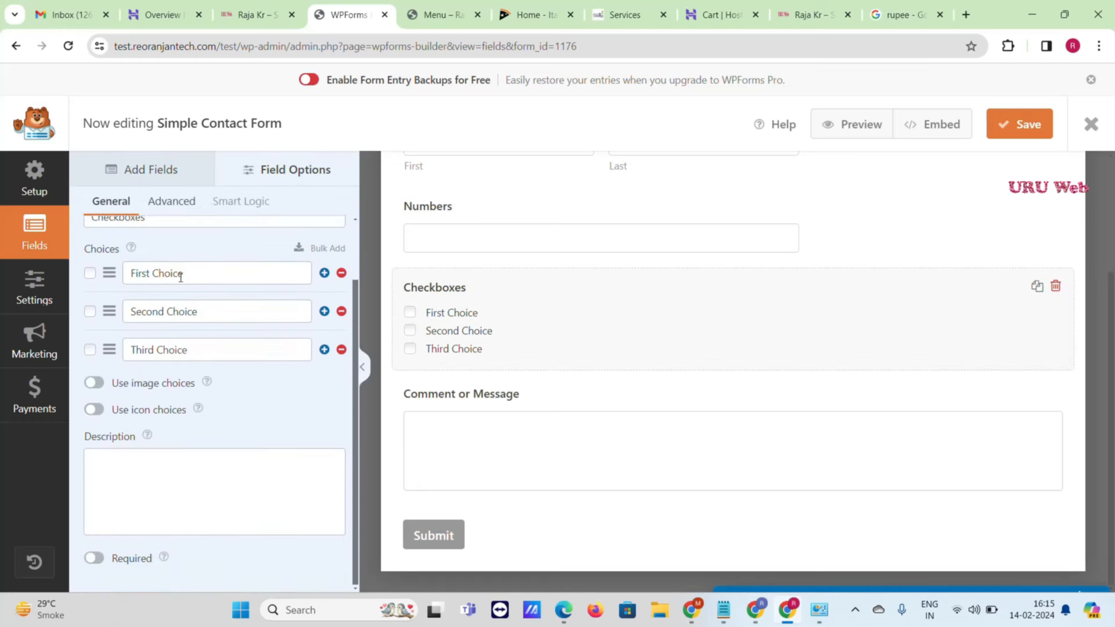
pyautogui.doubleClick(169, 273)
pyautogui.tripleClick(182, 275)
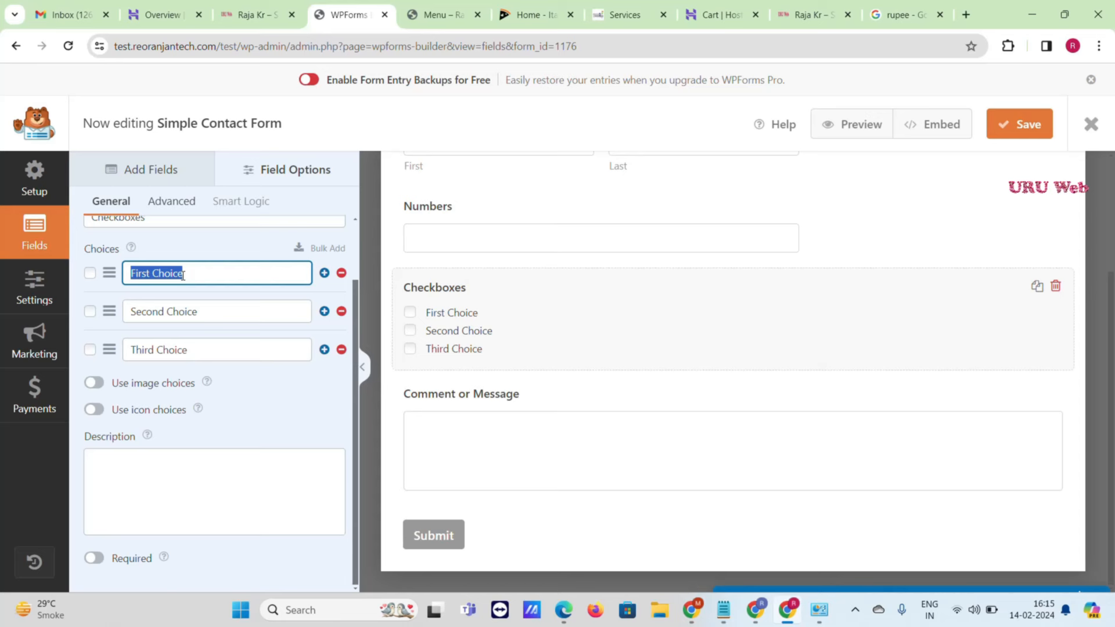
pyautogui.write('Burger')
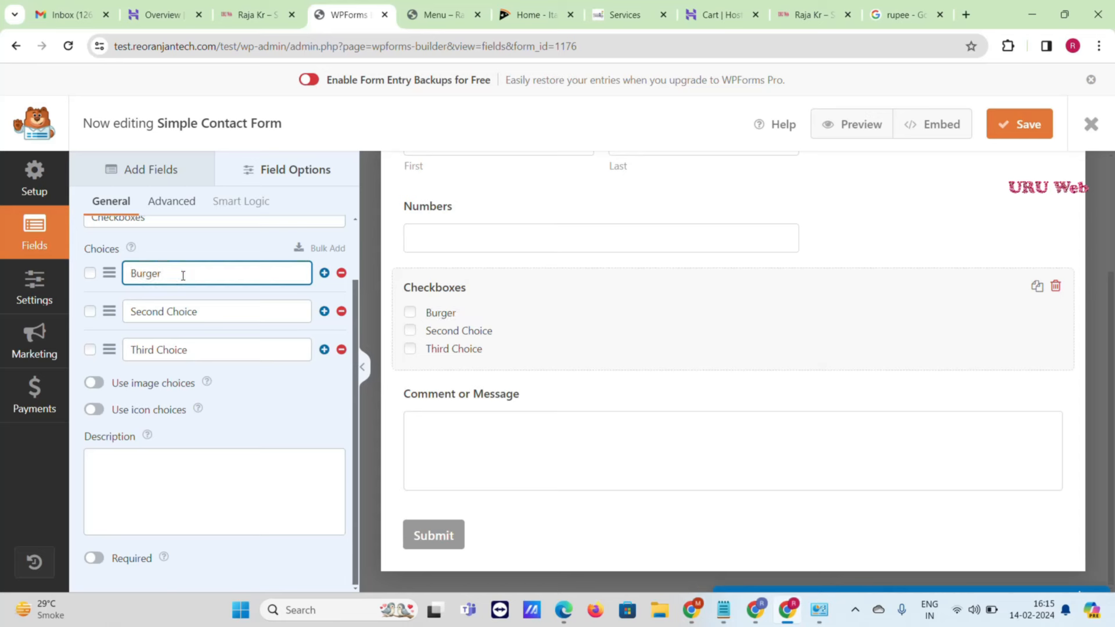
pyautogui.click(218, 305)
pyautogui.hotkey('ctrl', 'shift', 'Left')
pyautogui.hotkey('ctrl', 'shift', 'Left')
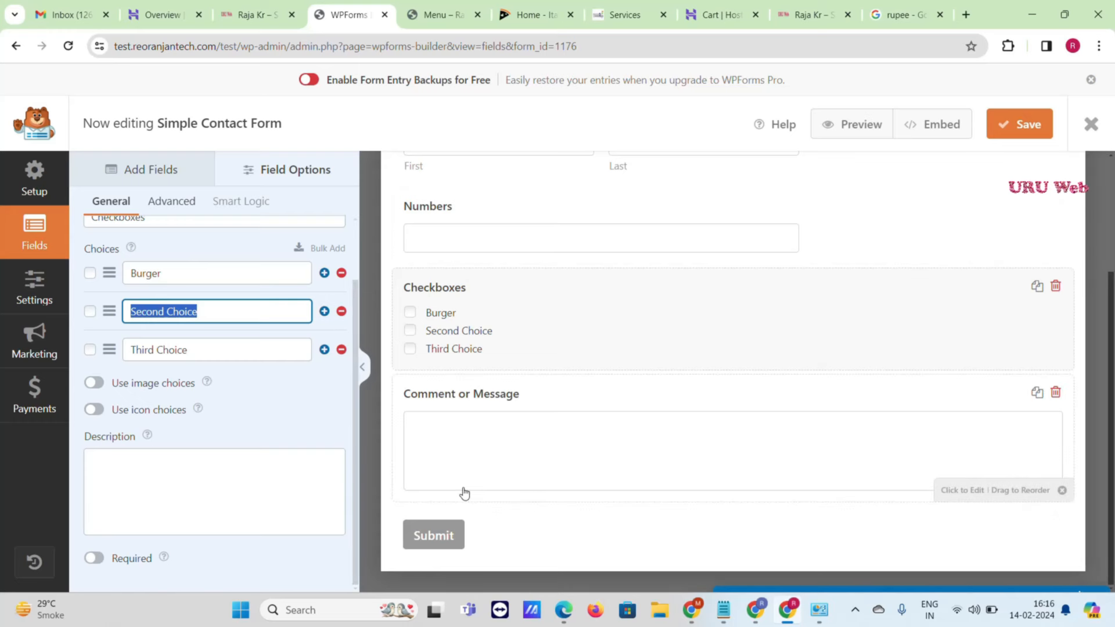
# - Save the form and open its preview
pyautogui.scroll(2, 548, 241)
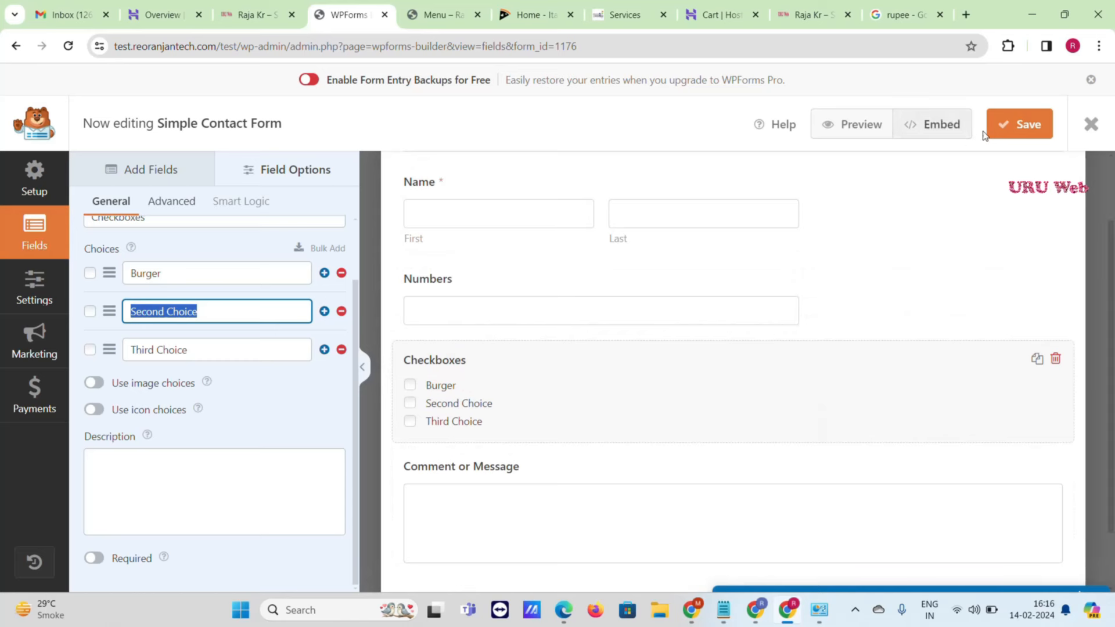
pyautogui.click(1024, 130)
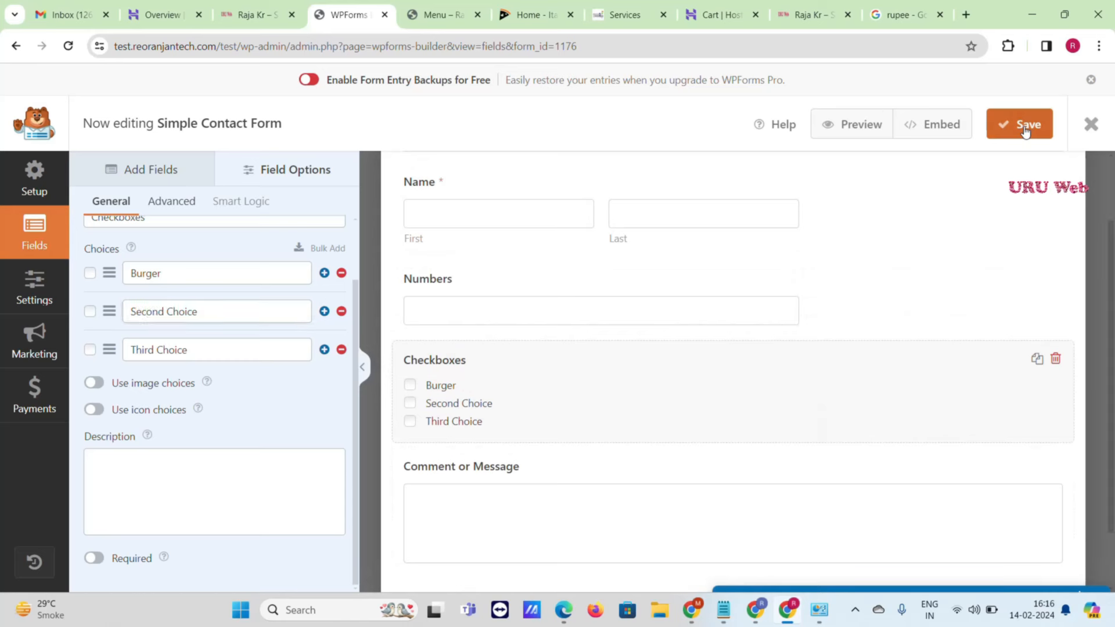
pyautogui.scroll(2, 234, 366)
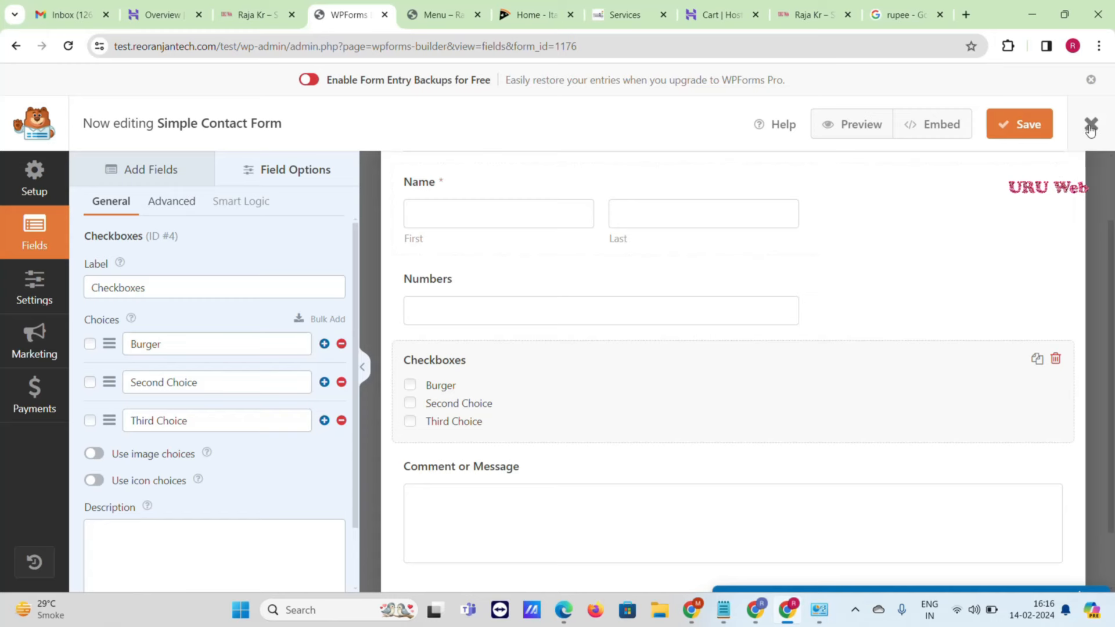
pyautogui.click(856, 130)
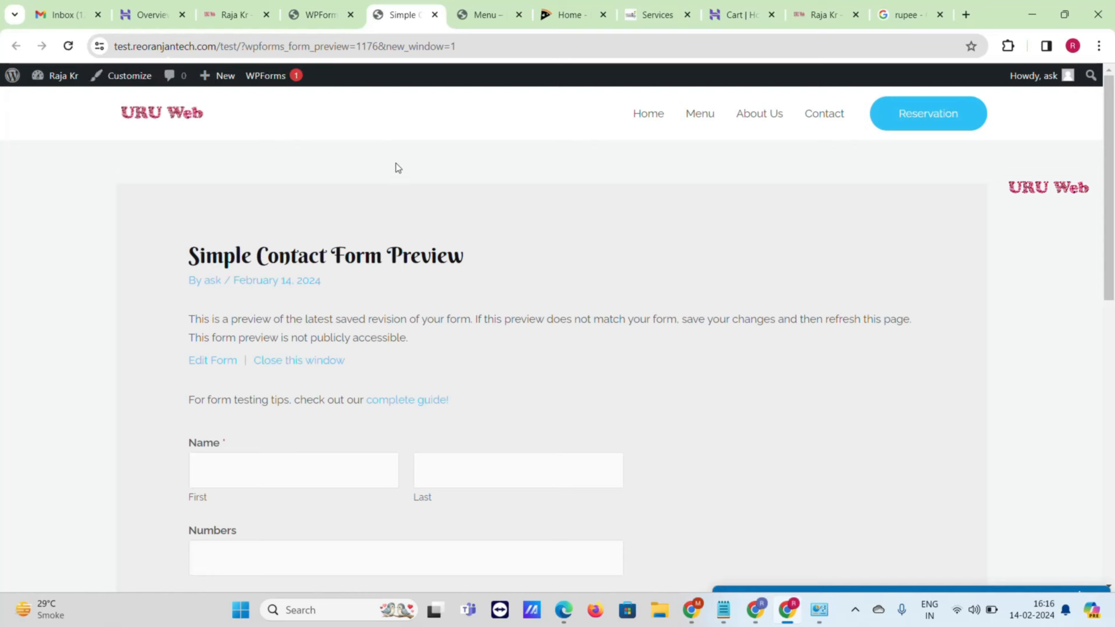
# - Test the preview by ticking Second and Third Choice and trying the message box
pyautogui.scroll(-6, 397, 168)
pyautogui.scroll(3, 396, 162)
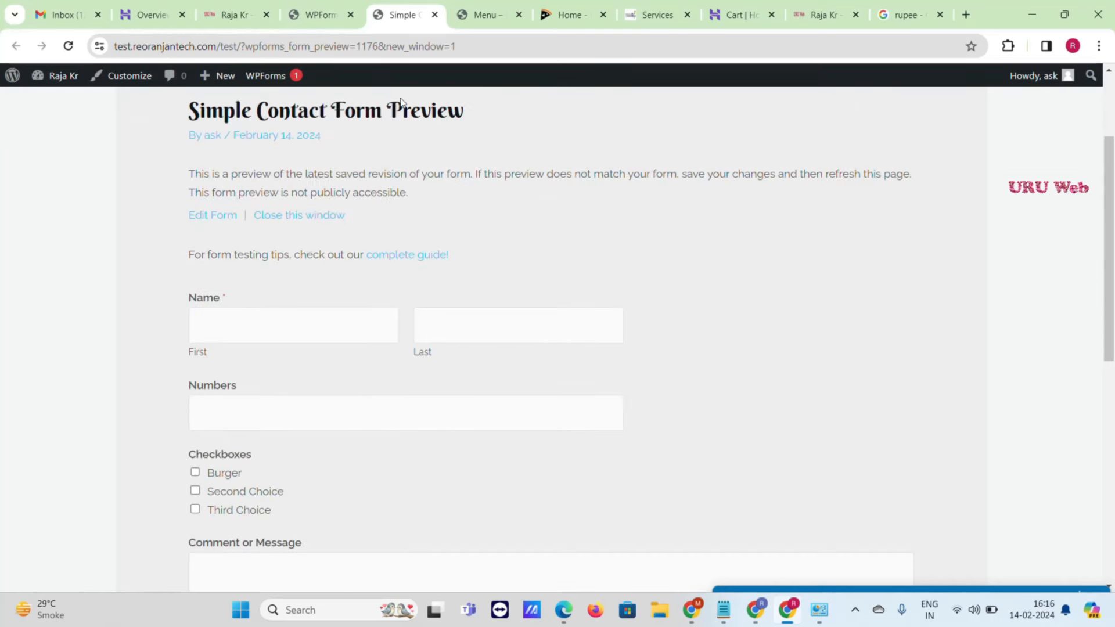
pyautogui.scroll(-2, 422, 239)
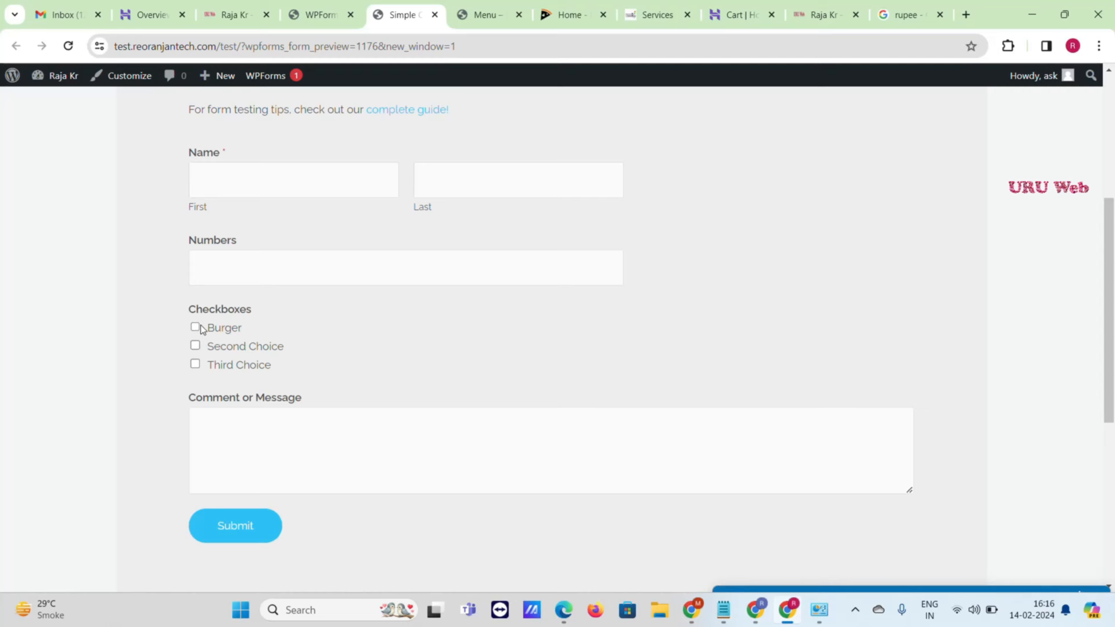
pyautogui.click(195, 345)
pyautogui.click(195, 364)
pyautogui.scroll(-1, 240, 369)
pyautogui.scroll(-2, 241, 369)
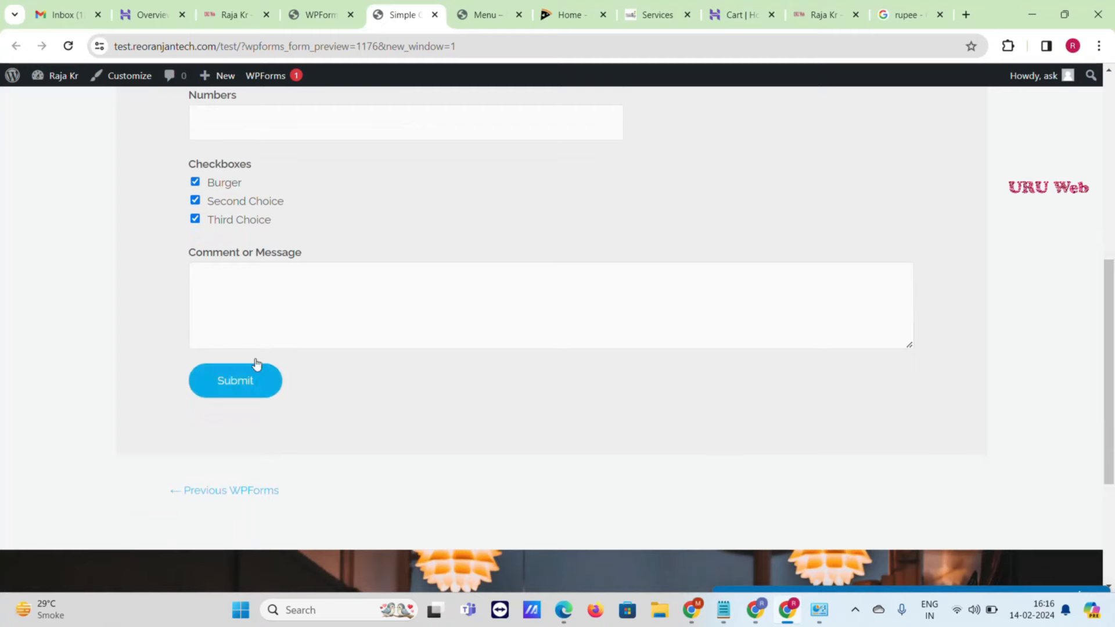
pyautogui.click(288, 299)
# - Close the preview tab and exit the form builder
pyautogui.click(328, 15)
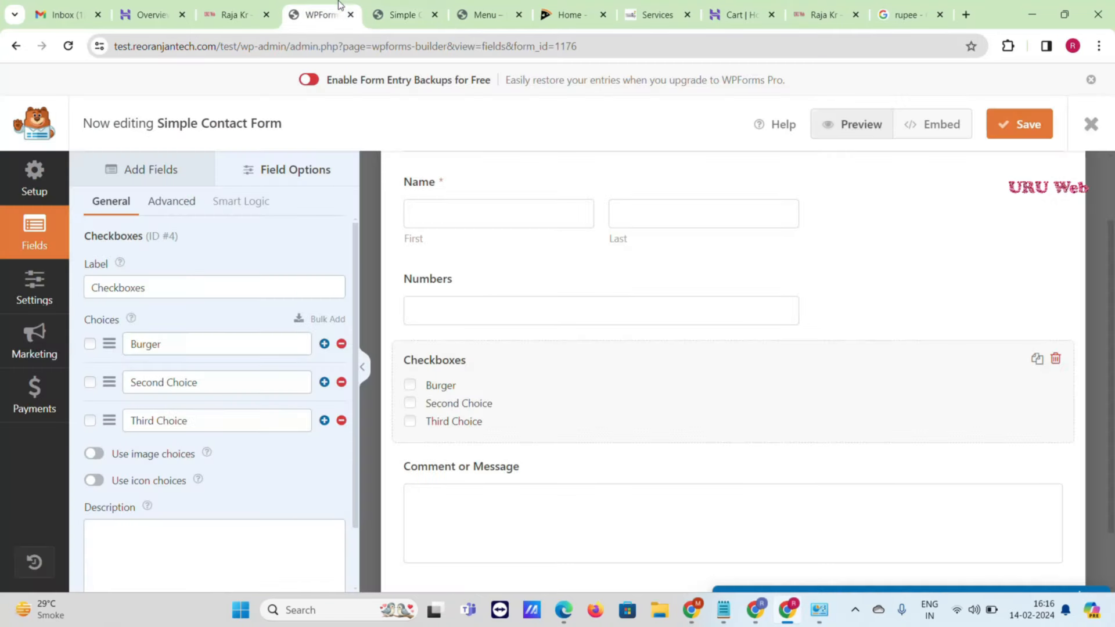
pyautogui.click(406, 14)
pyautogui.click(434, 14)
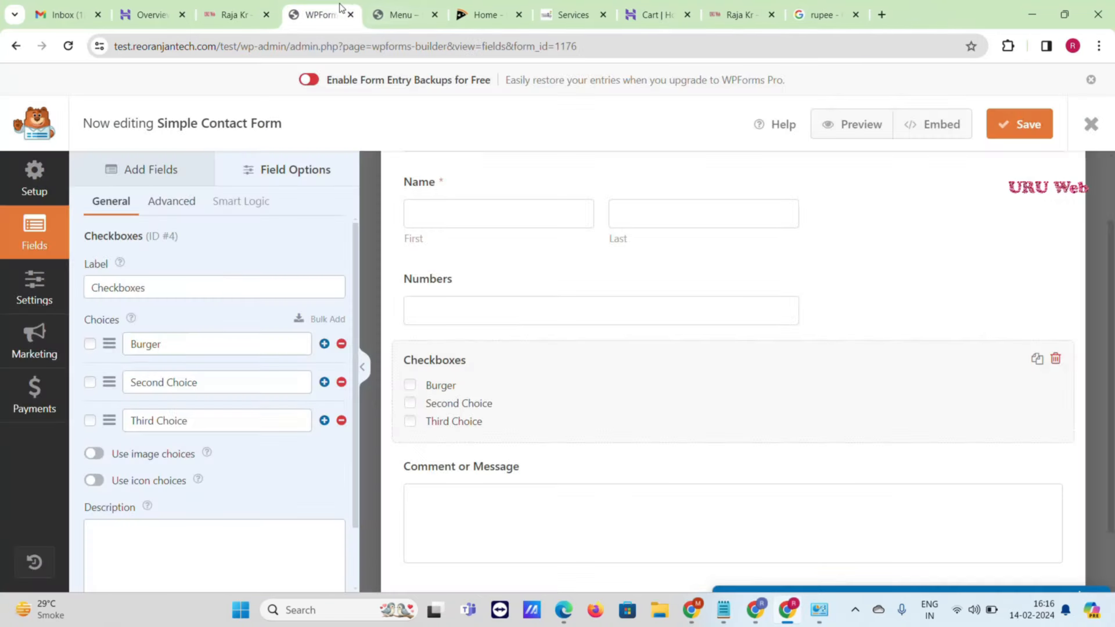
pyautogui.click(1091, 125)
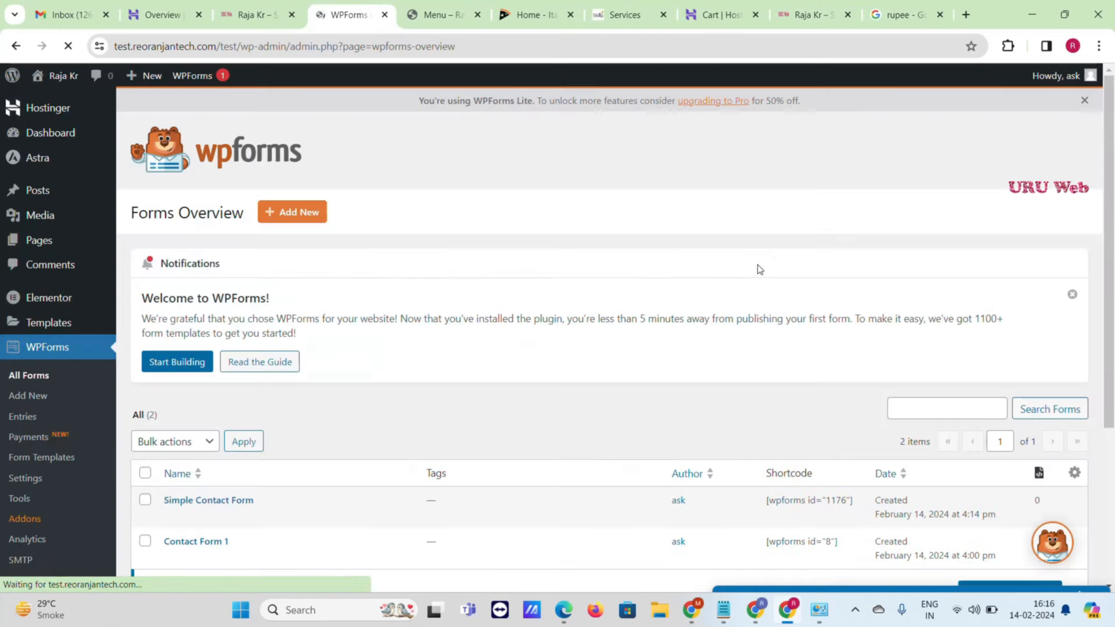
# - Copy the Simple Contact Form shortcode [wpforms id="1176"] from the Shortcode column
pyautogui.scroll(-3, 749, 270)
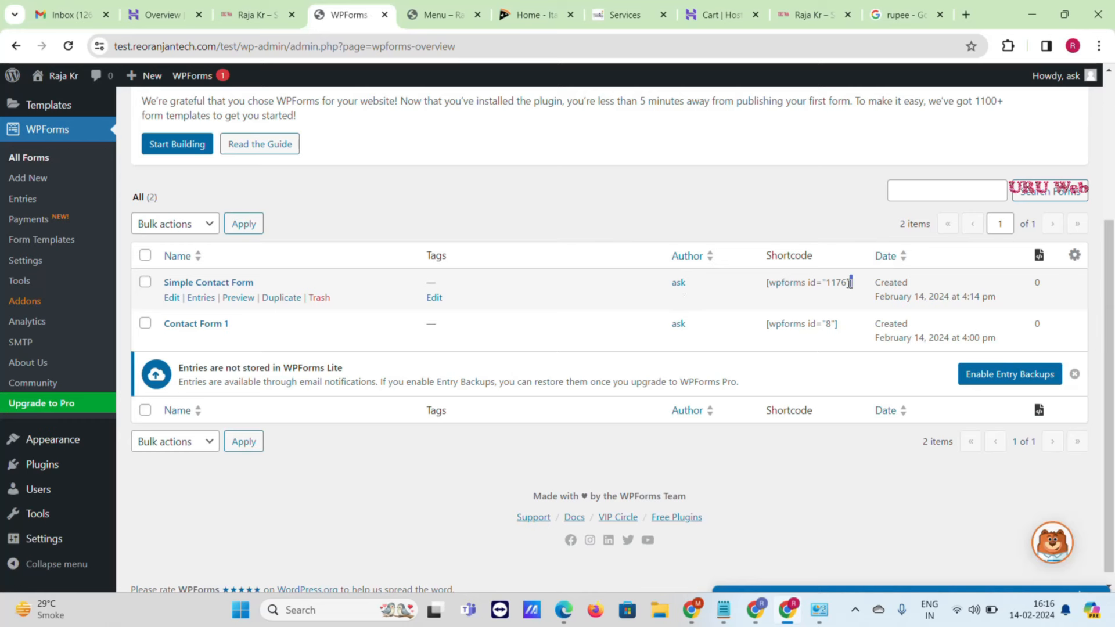
pyautogui.moveTo(854, 281); pyautogui.dragTo(769, 289)
pyautogui.hotkey('ctrl', 'c')
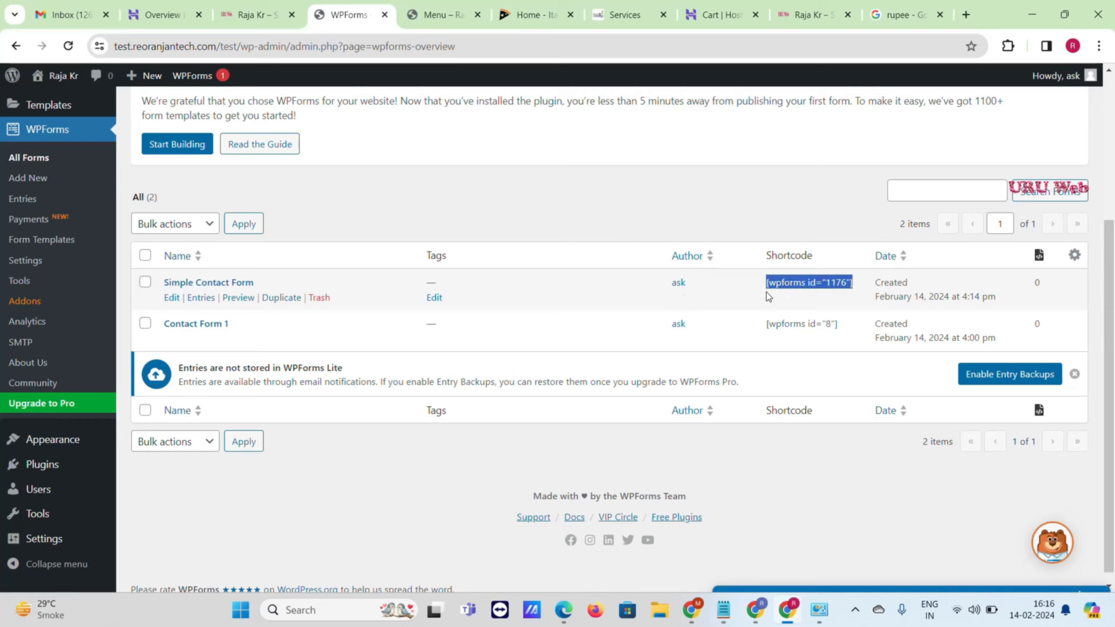
pyautogui.scroll(3, 761, 291)
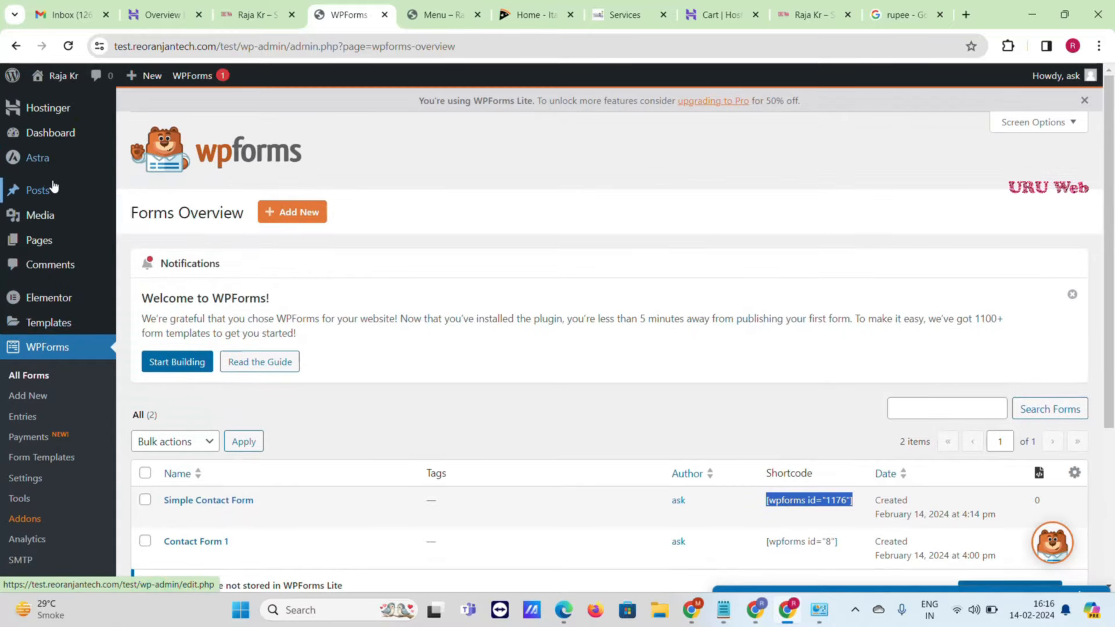
# - Open Pages > Add New Page in a new tab
pyautogui.moveTo(39, 240)
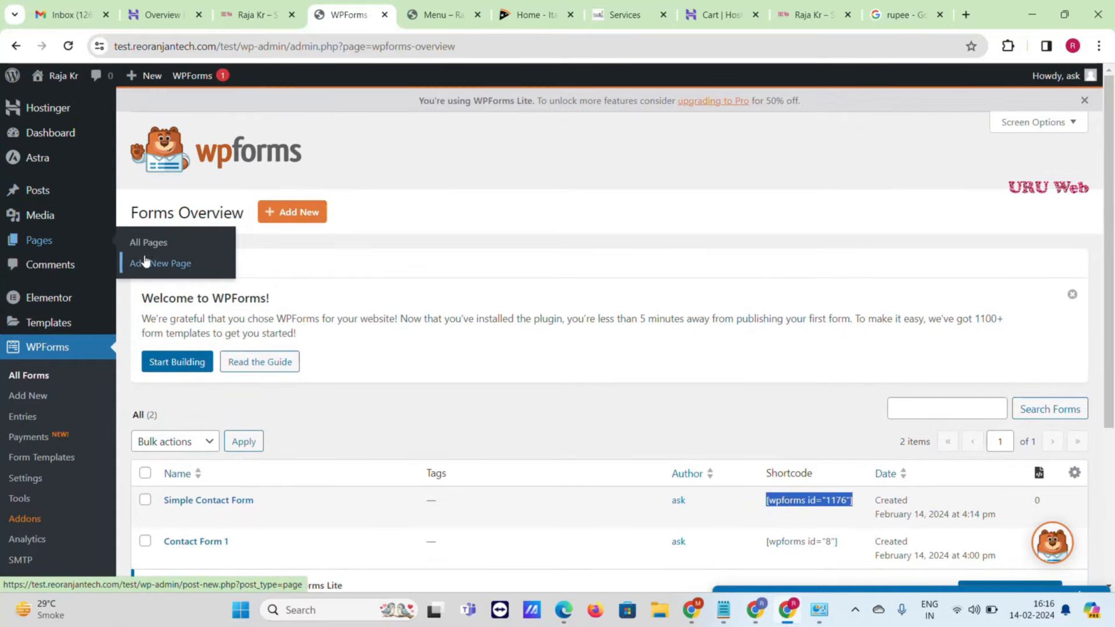
pyautogui.rightClick(145, 262)
pyautogui.click(180, 275)
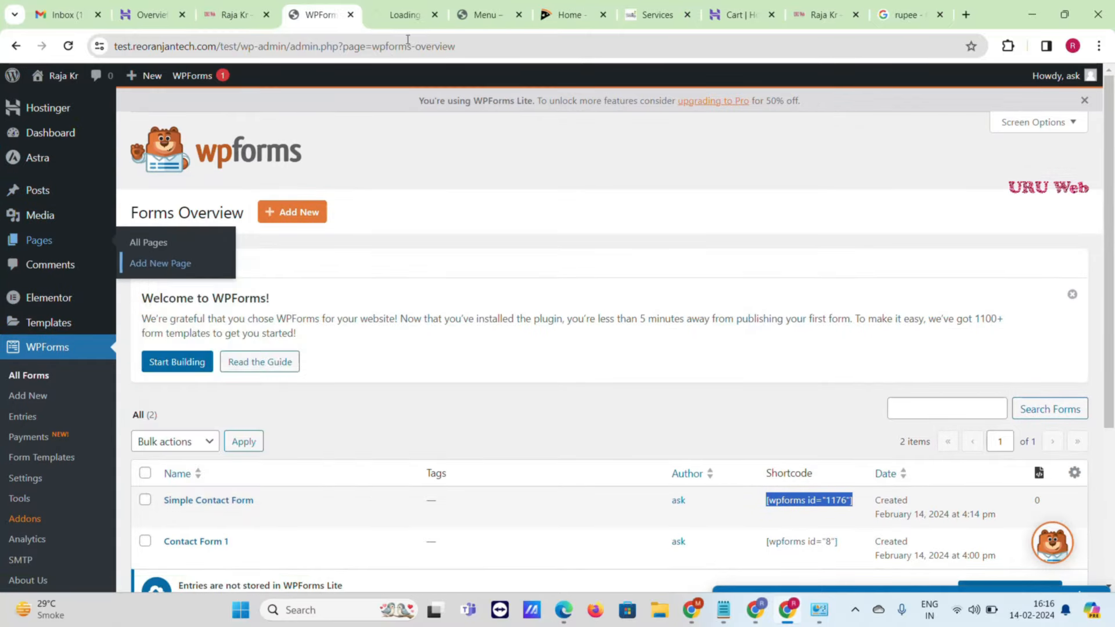
pyautogui.click(405, 7)
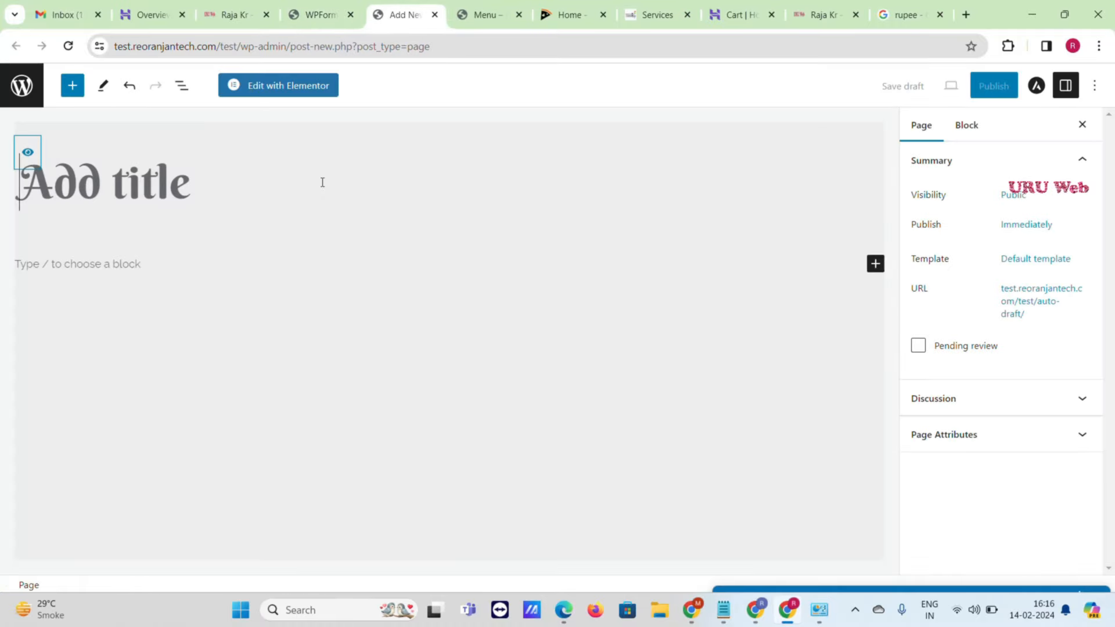
# - Add a Shortcode block to the new page containing [wpforms id="1176"]
pyautogui.click(174, 263)
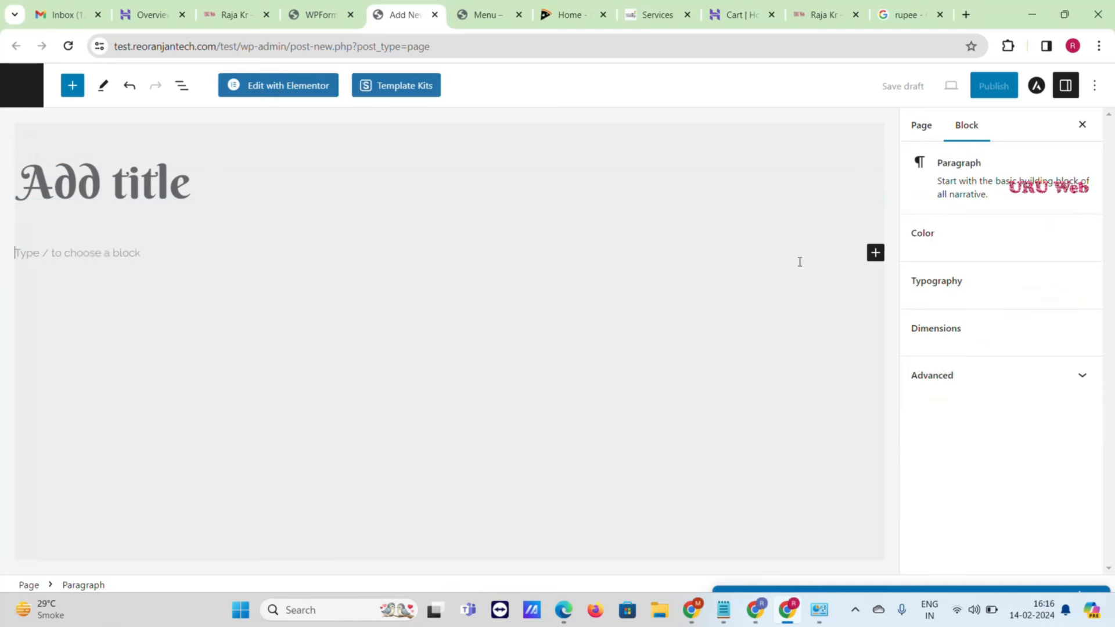
pyautogui.click(876, 256)
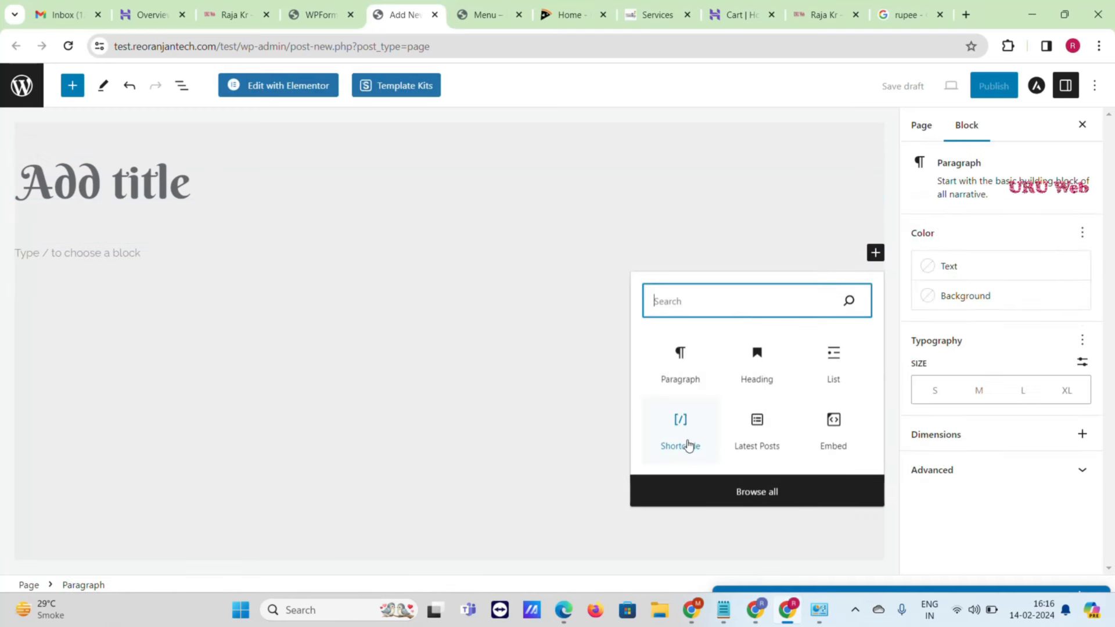
pyautogui.click(680, 447)
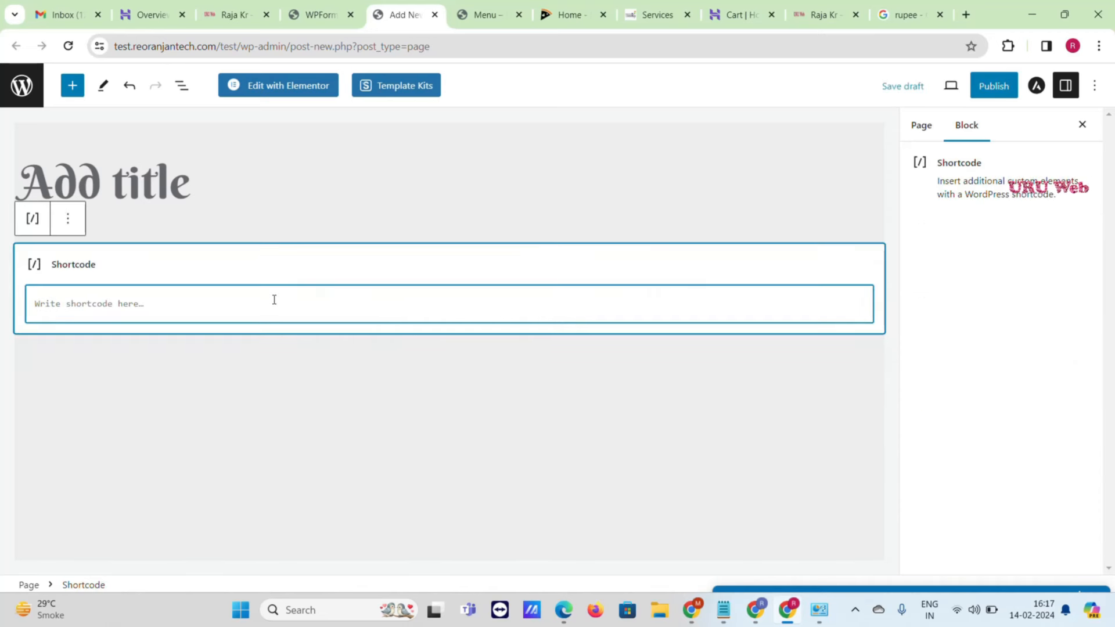
pyautogui.hotkey('ctrl', 'v')
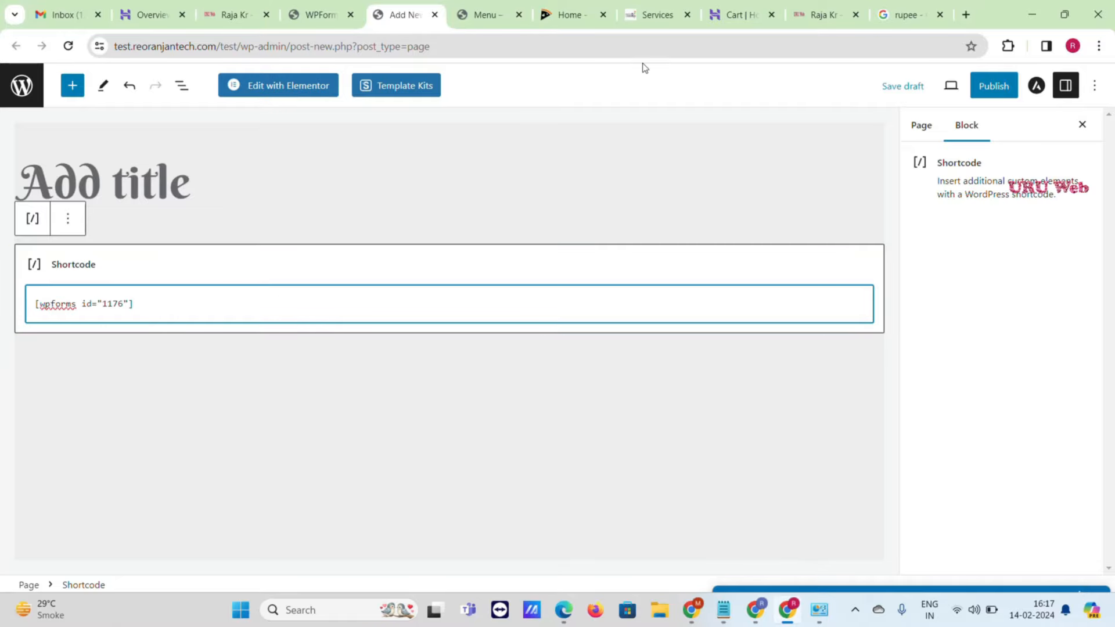
# - On the Menu page, check where the header Reservation button currently links
pyautogui.click(513, 6)
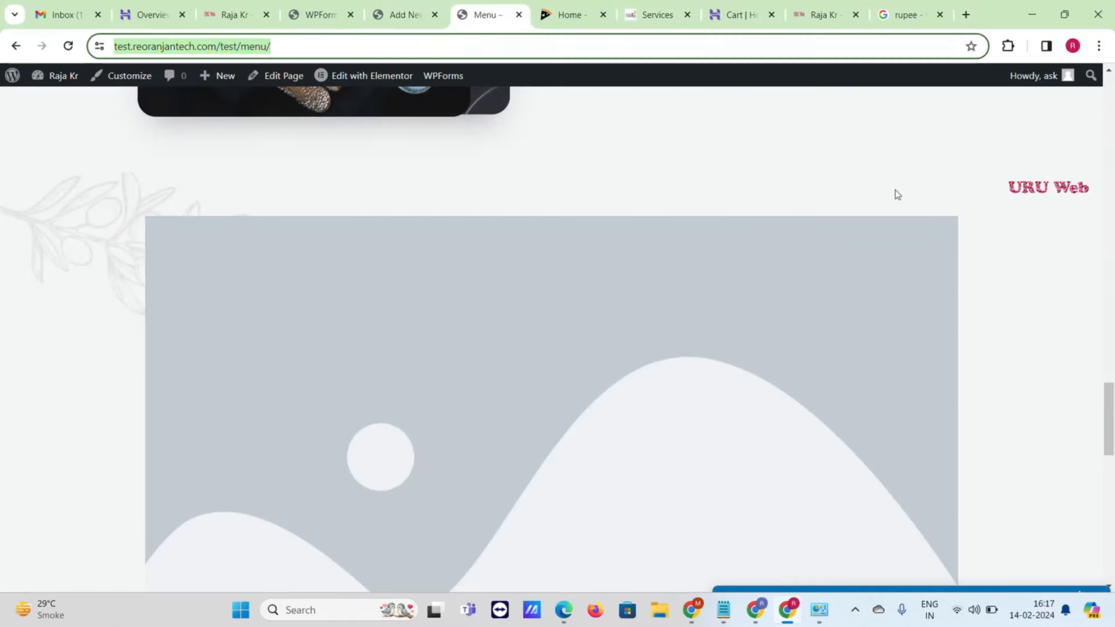
pyautogui.scroll(10, 894, 192)
pyautogui.scroll(10, 723, 230)
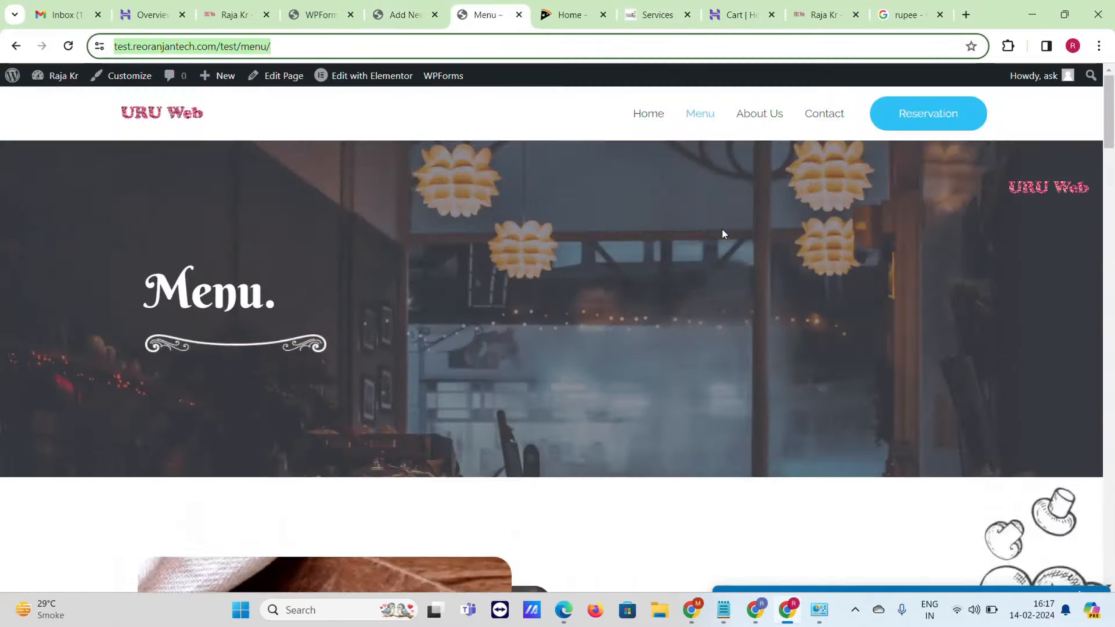
pyautogui.click(1038, 115)
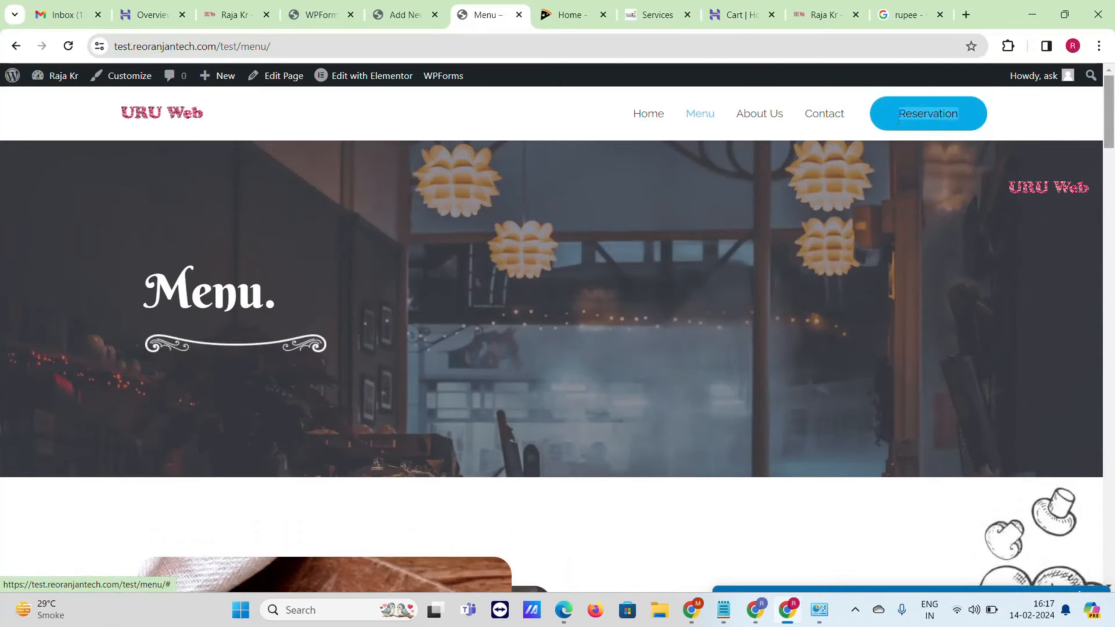
# - Title the new page 'Reservation', publish it, and view the live page
pyautogui.click(412, 8)
pyautogui.click(230, 163)
pyautogui.click(221, 184)
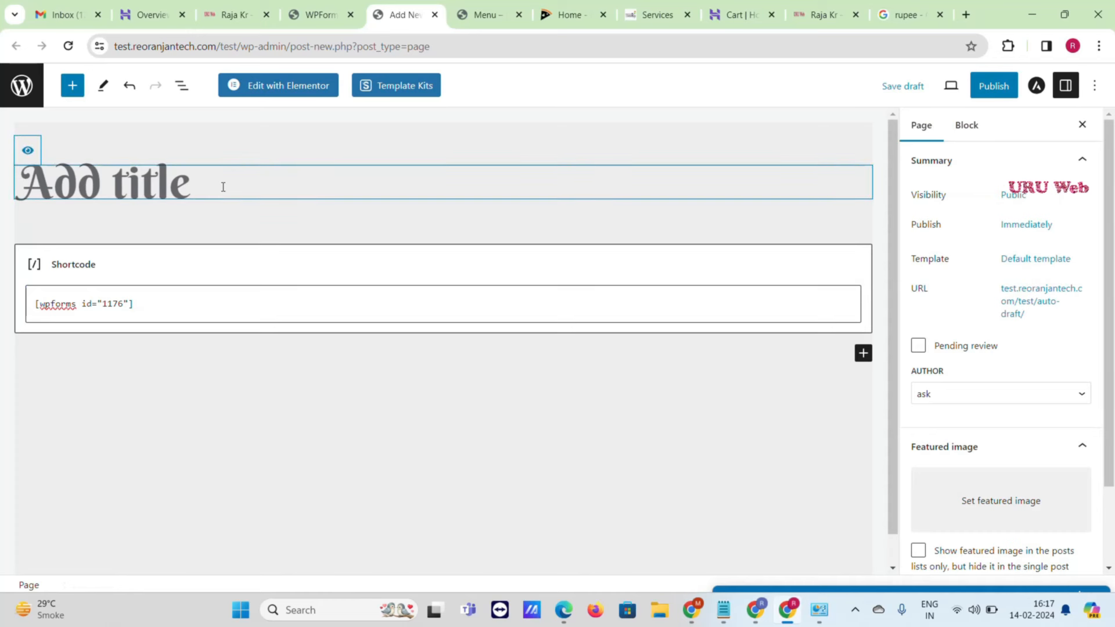
pyautogui.write('Reservation')
pyautogui.click(998, 87)
pyautogui.click(991, 88)
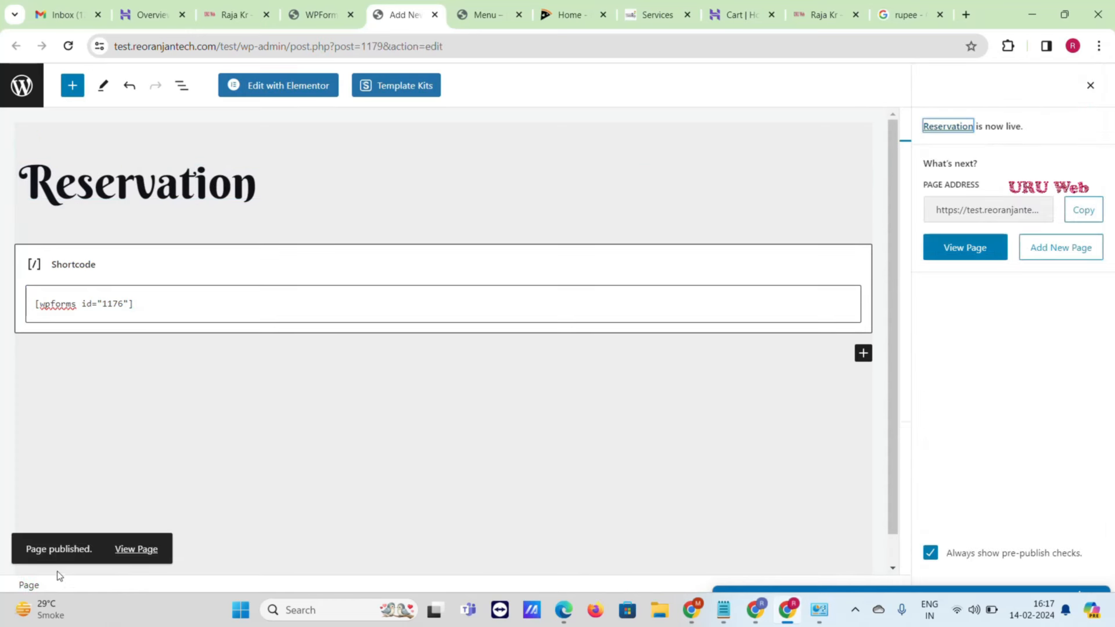
pyautogui.click(119, 550)
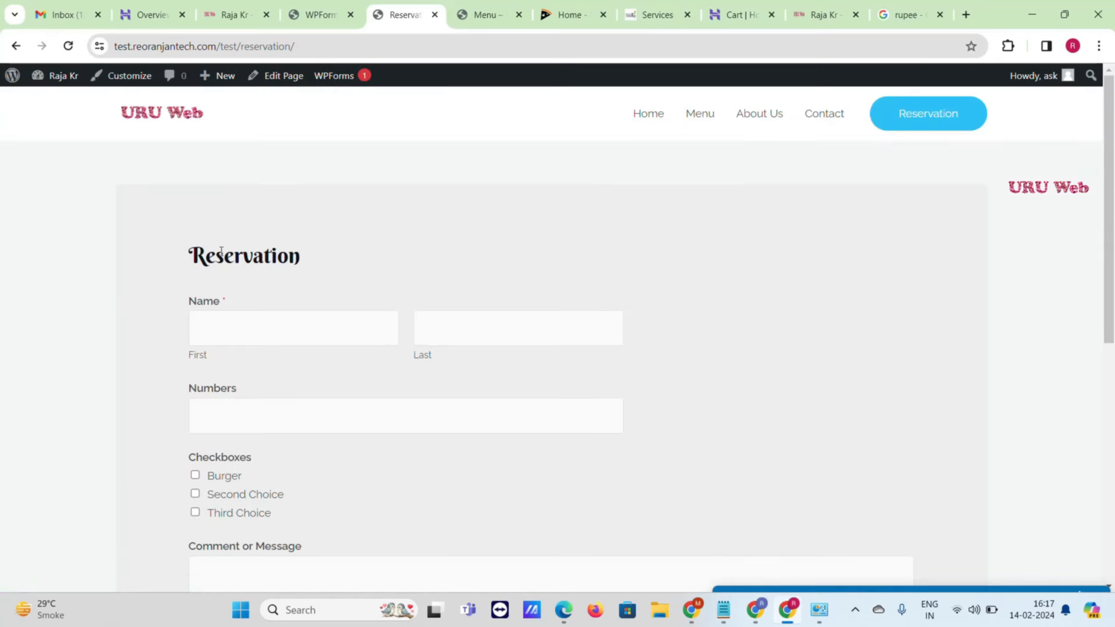
# - Copy the Reservation page URL, then open the Customizer from the Menu page
pyautogui.scroll(-5, 220, 251)
pyautogui.scroll(5, 314, 252)
pyautogui.click(315, 47)
pyautogui.hotkey('ctrl', 'c')
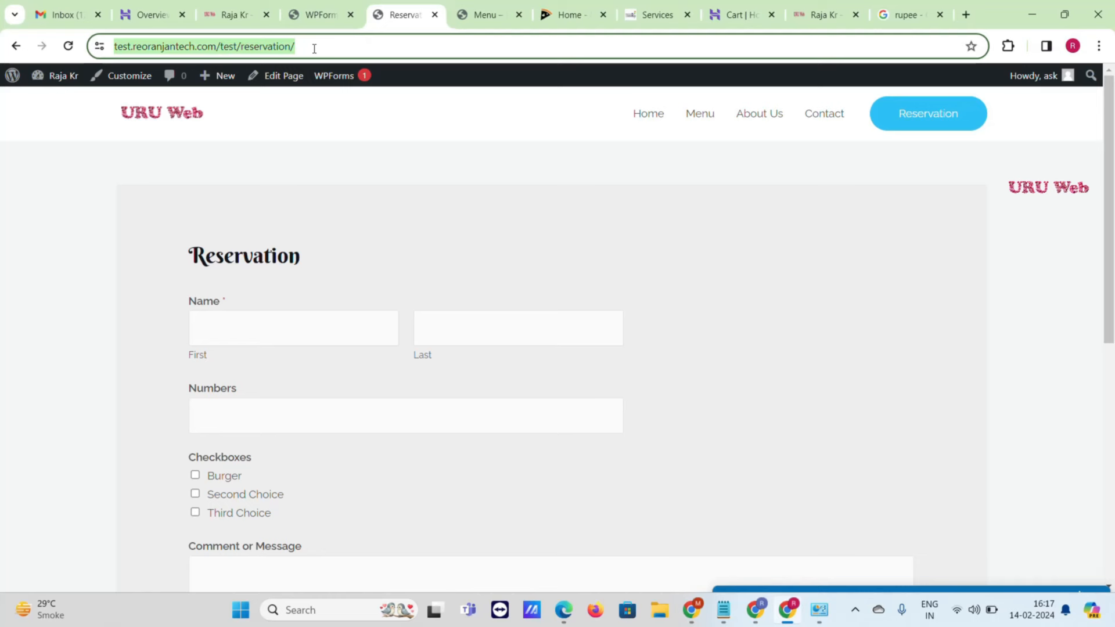
pyautogui.click(498, 7)
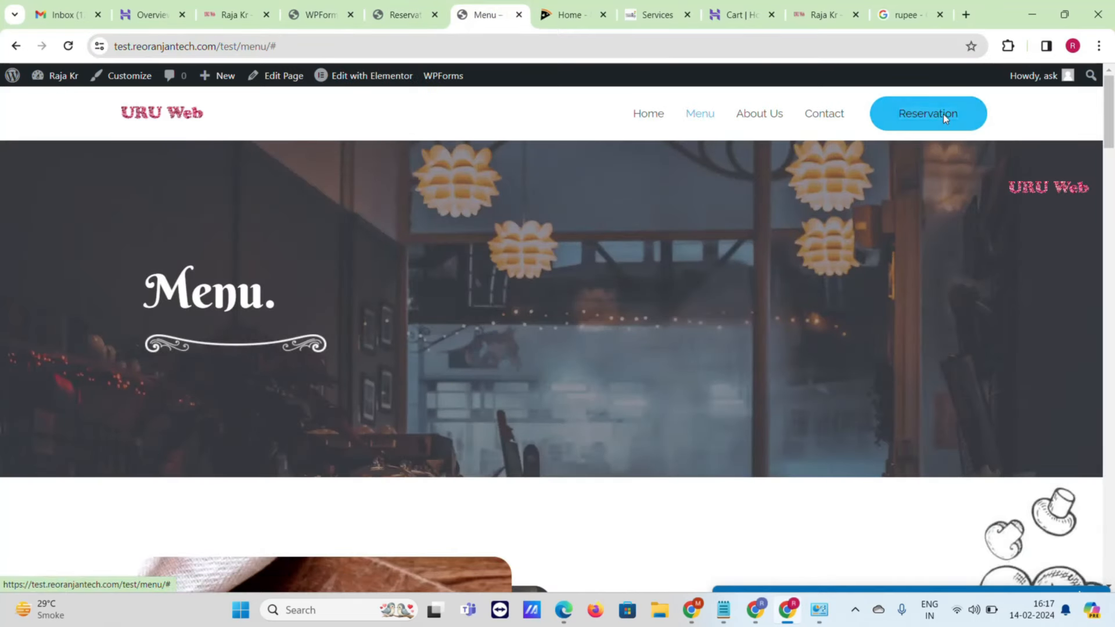
pyautogui.click(140, 78)
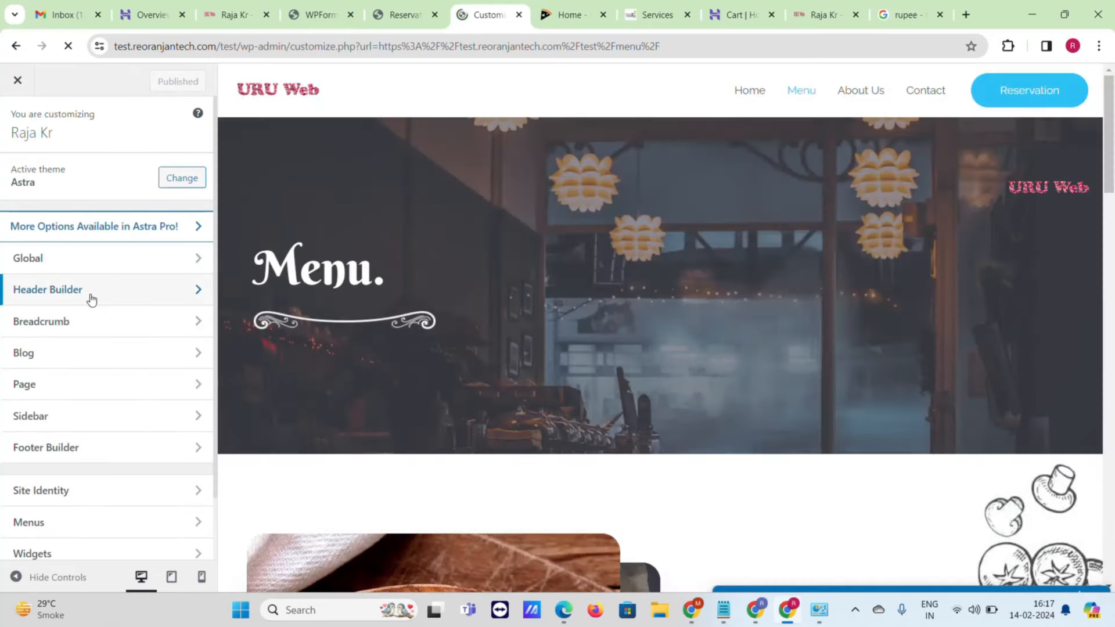
# - Change the header Button link from '#' to the Reservation page URL, publish, and close the Customizer
pyautogui.click(90, 295)
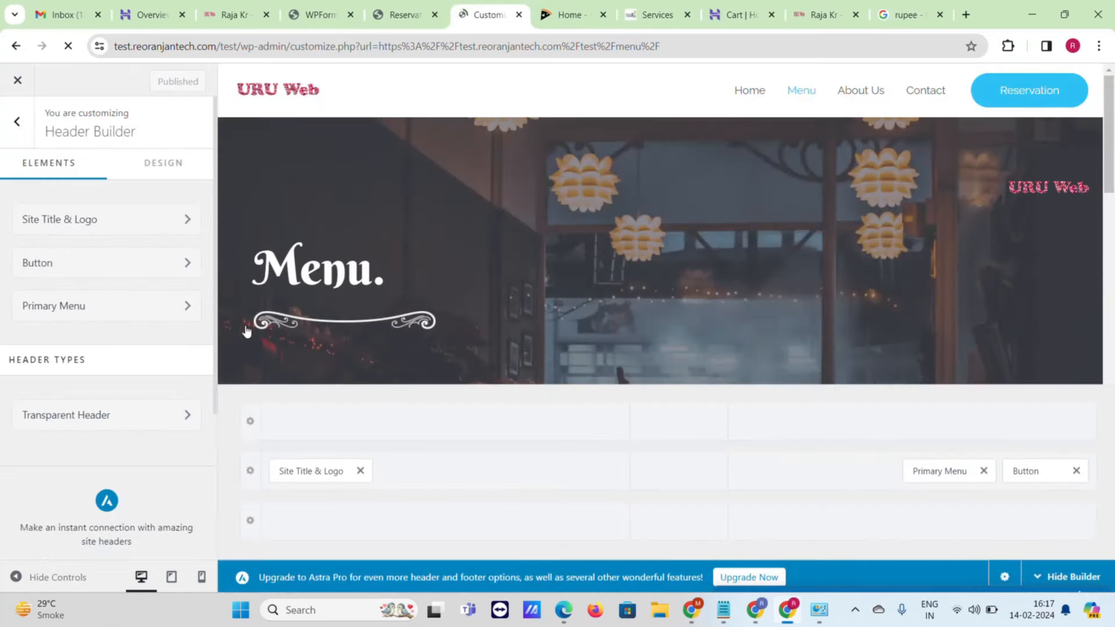
pyautogui.click(1030, 481)
pyautogui.click(104, 331)
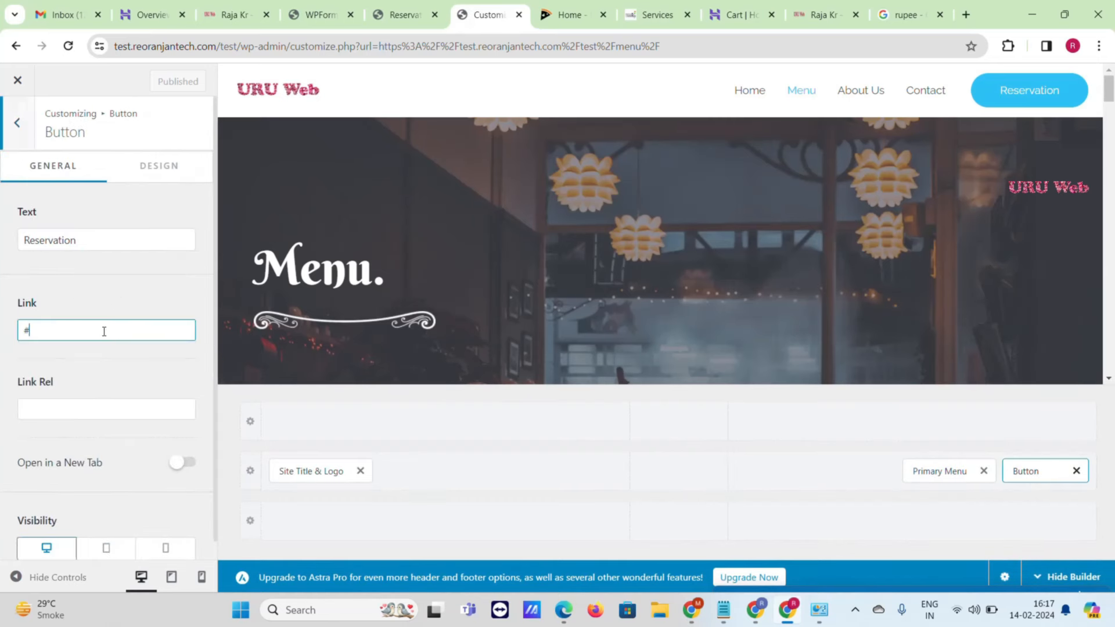
pyautogui.hotkey('ctrl', 'a')
pyautogui.hotkey('ctrl', 'v')
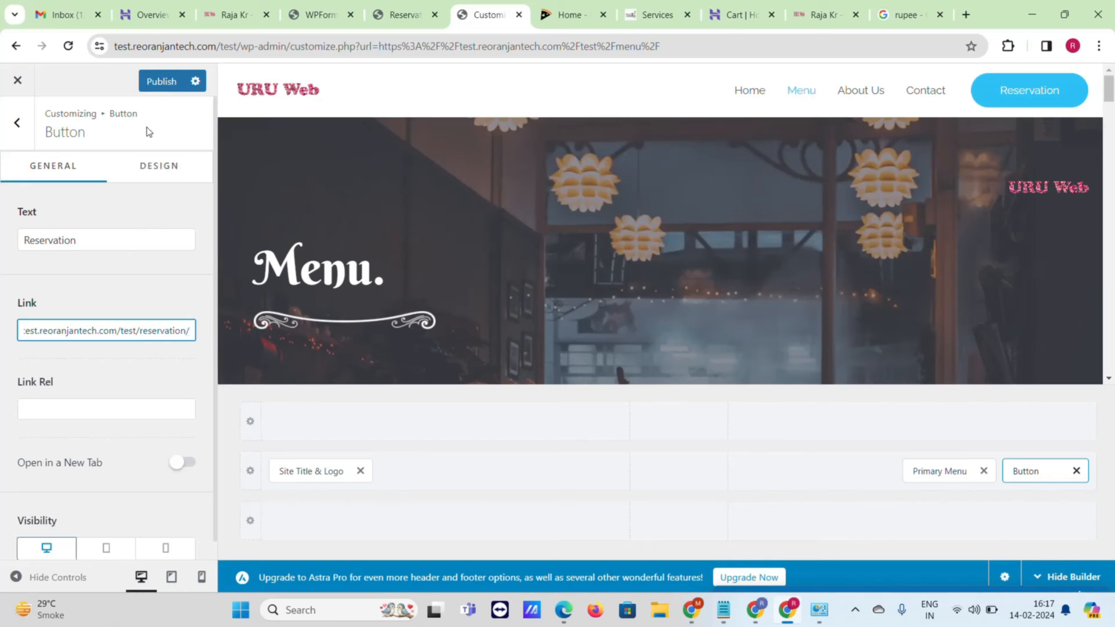
pyautogui.click(159, 74)
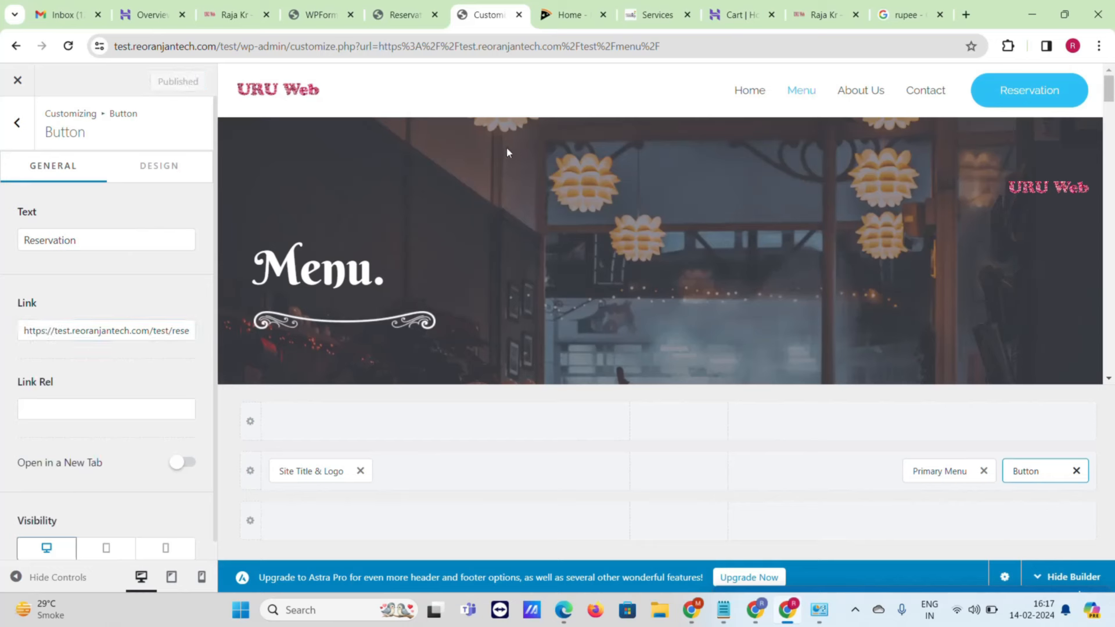
pyautogui.click(18, 82)
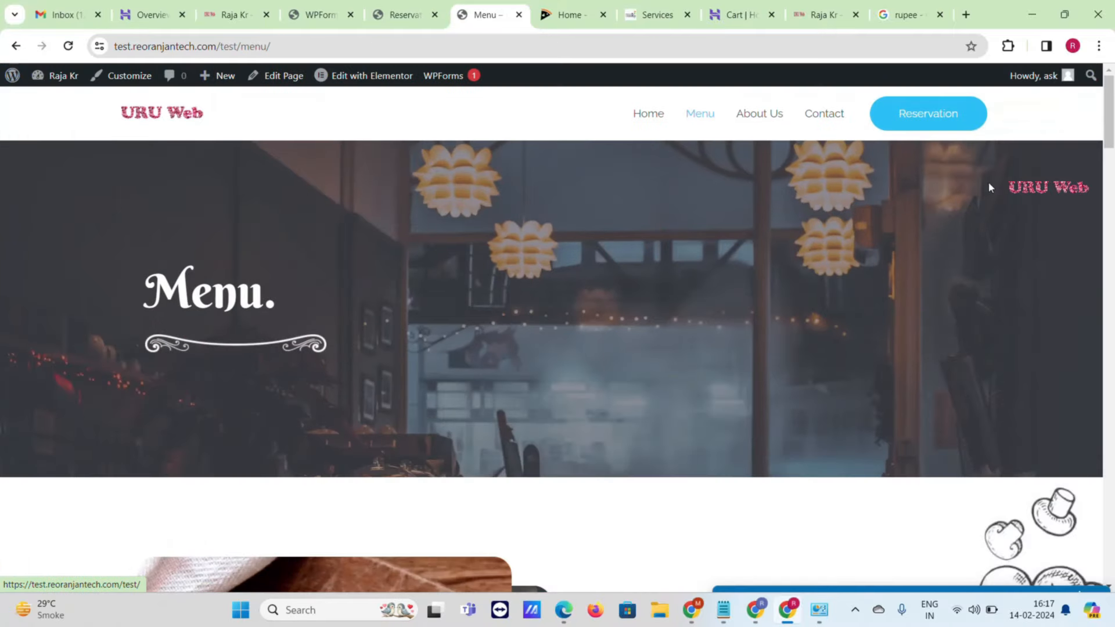
# - Use the header Reservation button to reach the Reservation page and scroll through its form
pyautogui.click(943, 113)
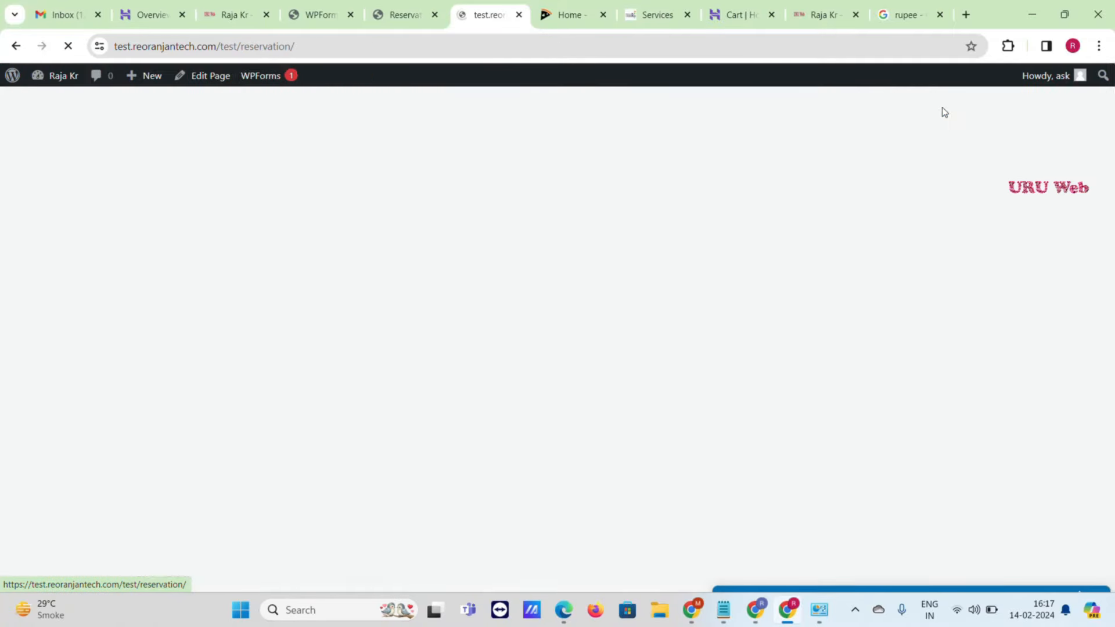
pyautogui.scroll(-5, 440, 374)
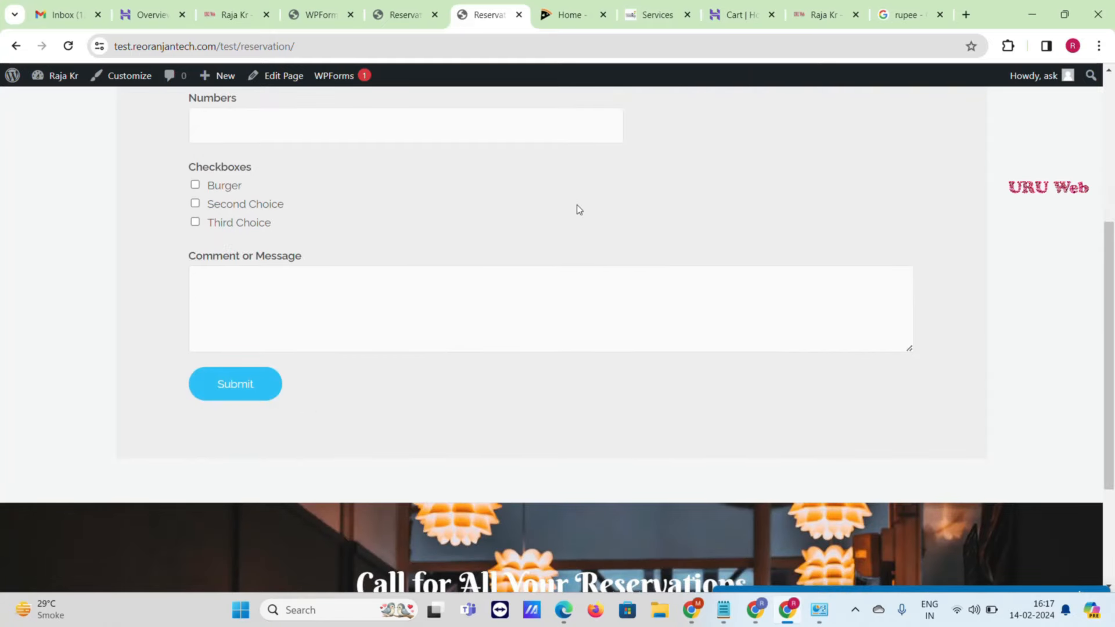
pyautogui.scroll(-3, 561, 232)
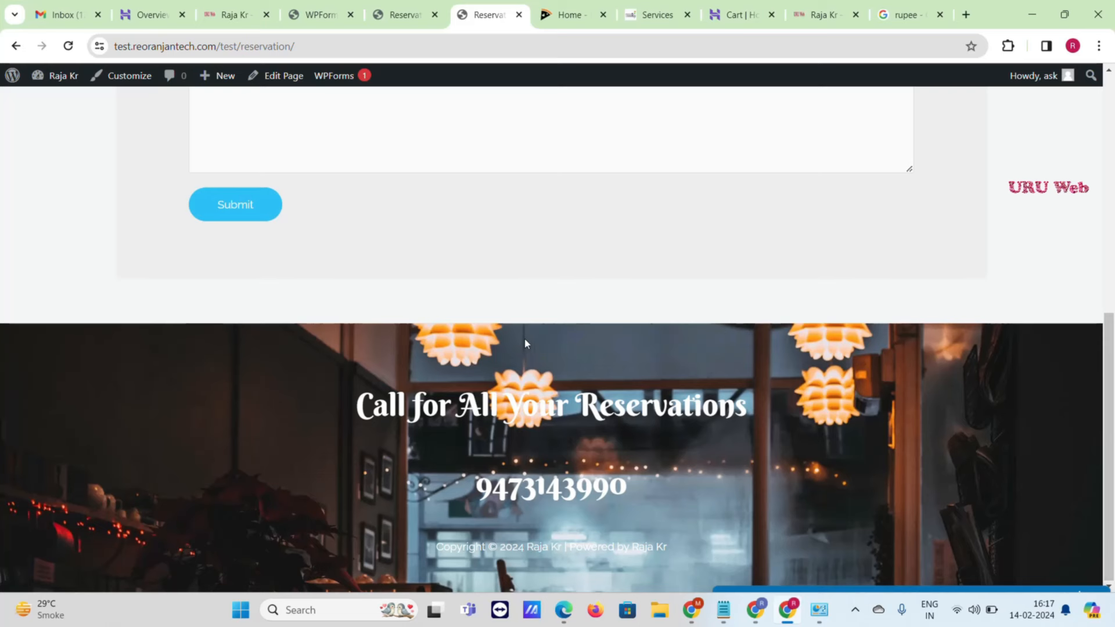
pyautogui.scroll(8, 525, 343)
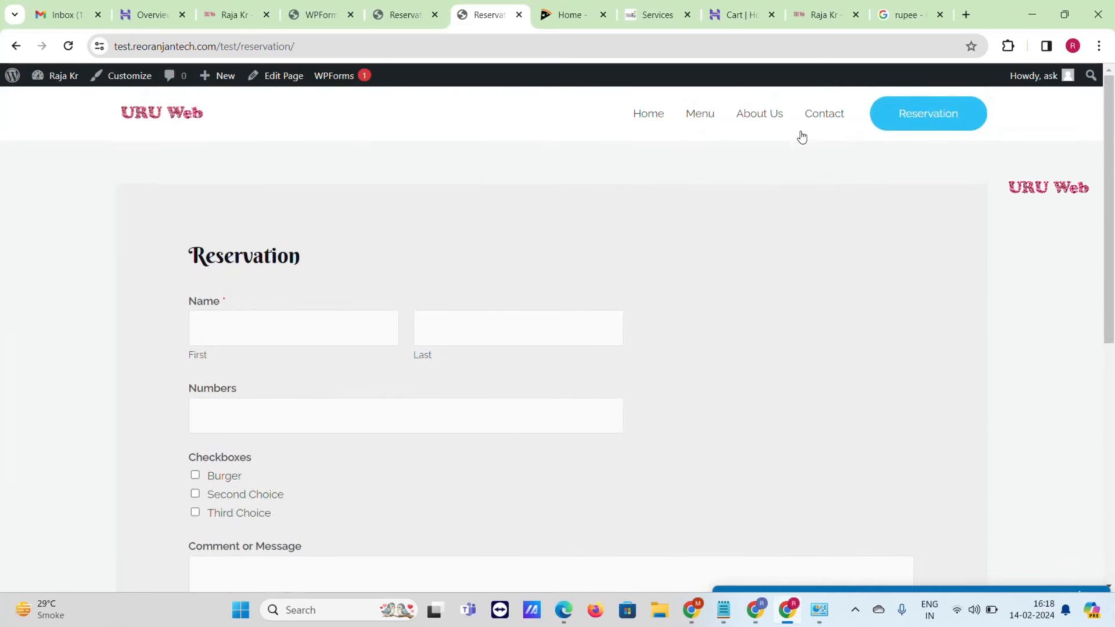
# - Go to the Contact page and scroll through its Book A Table banner and phone number
pyautogui.click(806, 124)
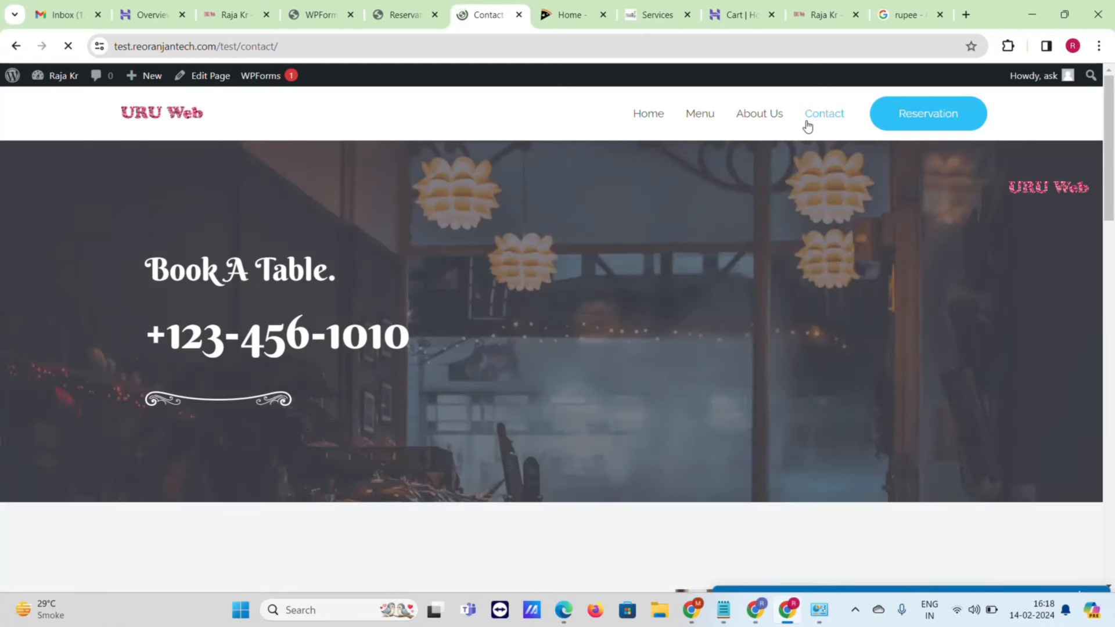
pyautogui.scroll(-15, 201, 165)
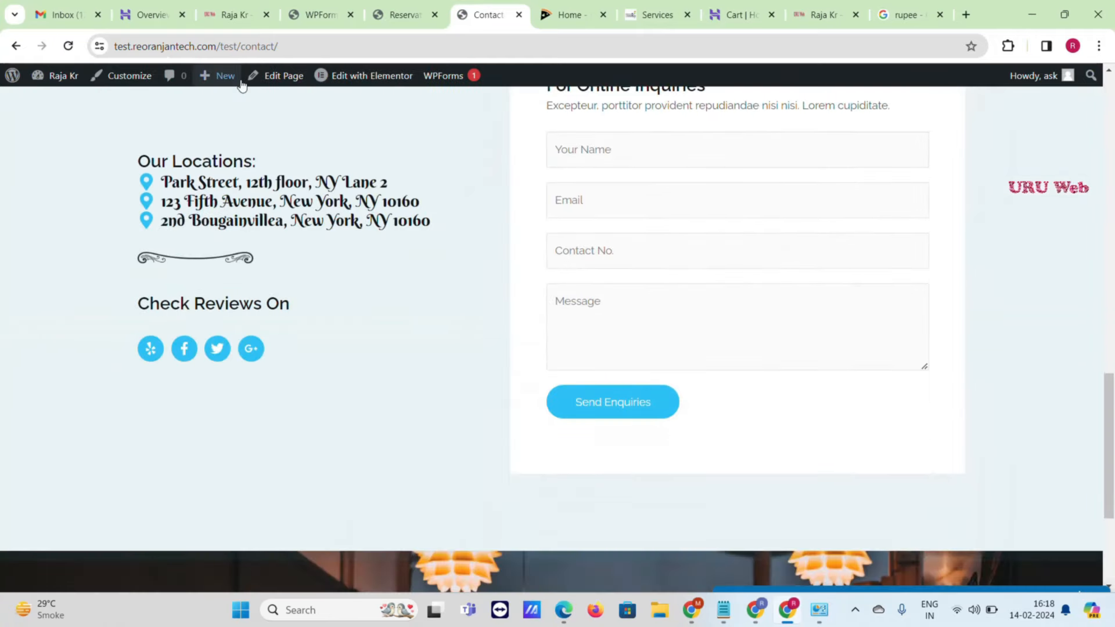
pyautogui.moveTo(360, 81)
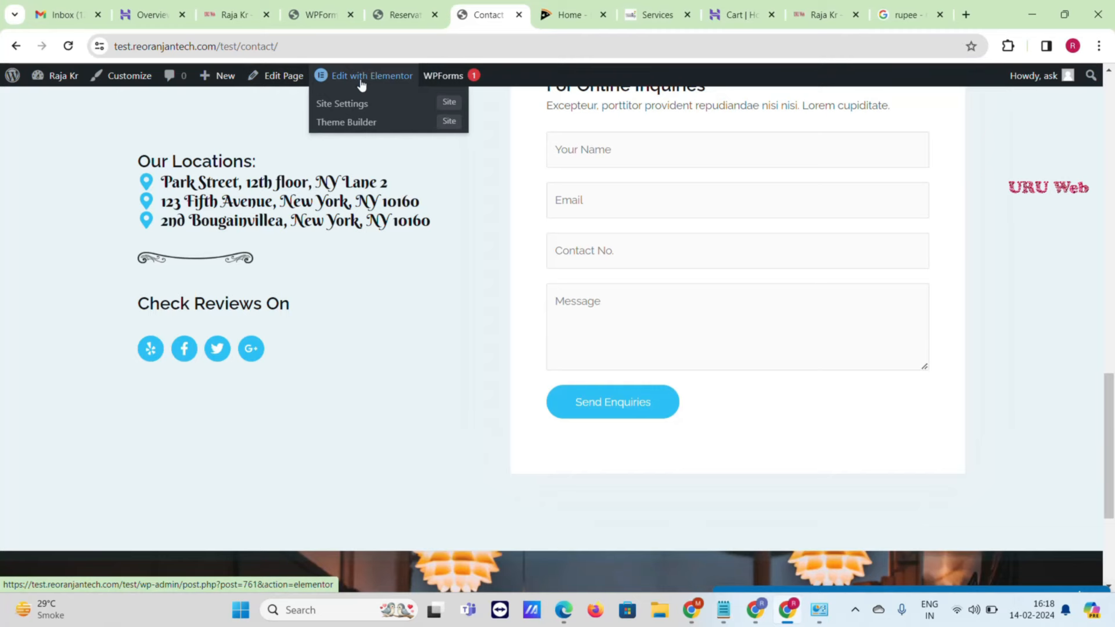
pyautogui.scroll(-4, 470, 316)
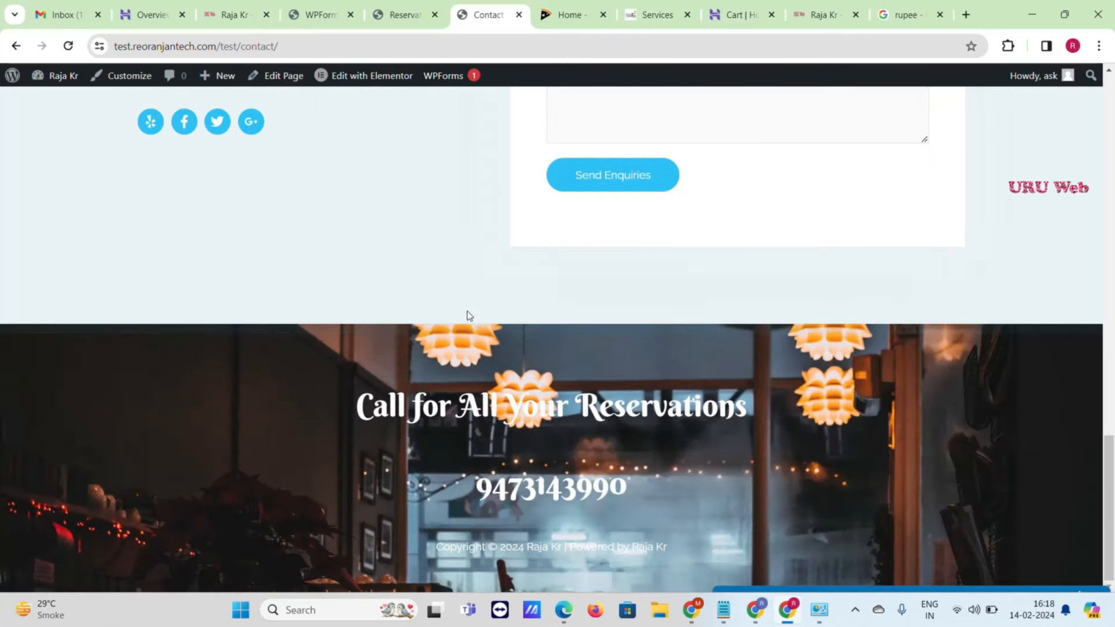
pyautogui.scroll(20, 470, 315)
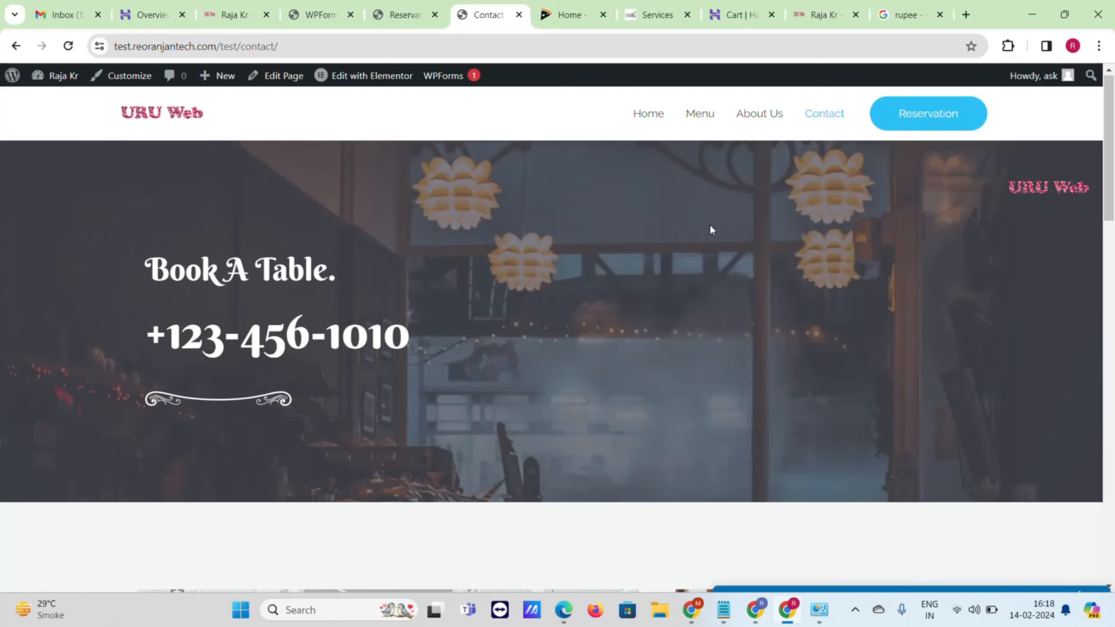
# - Show ThemeRaja's Services page with Sarkari Result offers at Rs.1249, Rs.1999 and Rs.1399
pyautogui.click(656, 15)
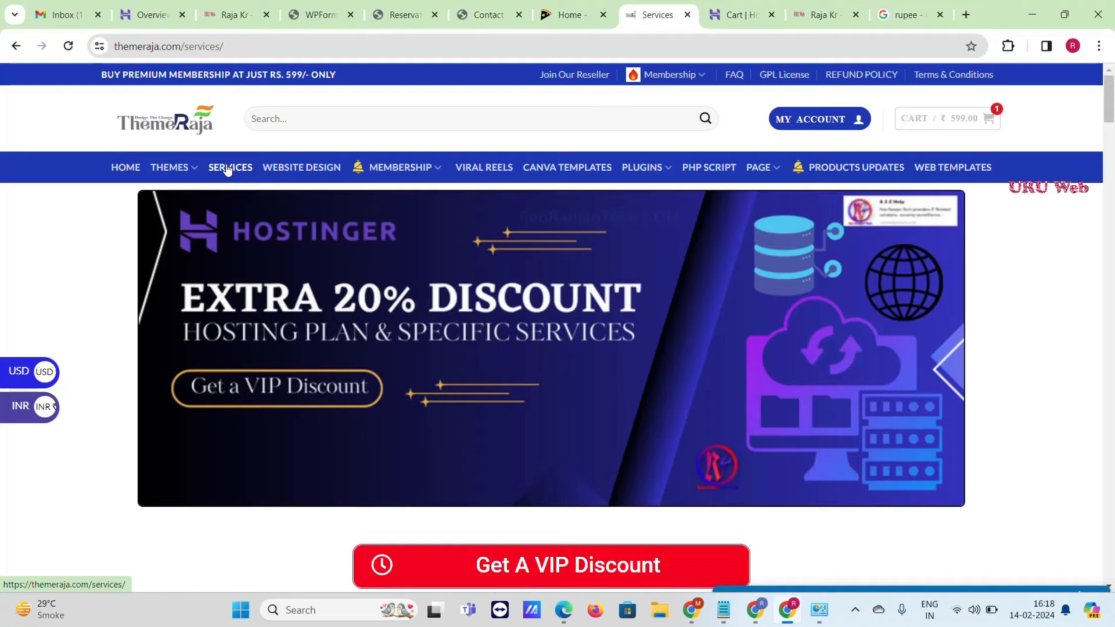
pyautogui.scroll(-10, 227, 169)
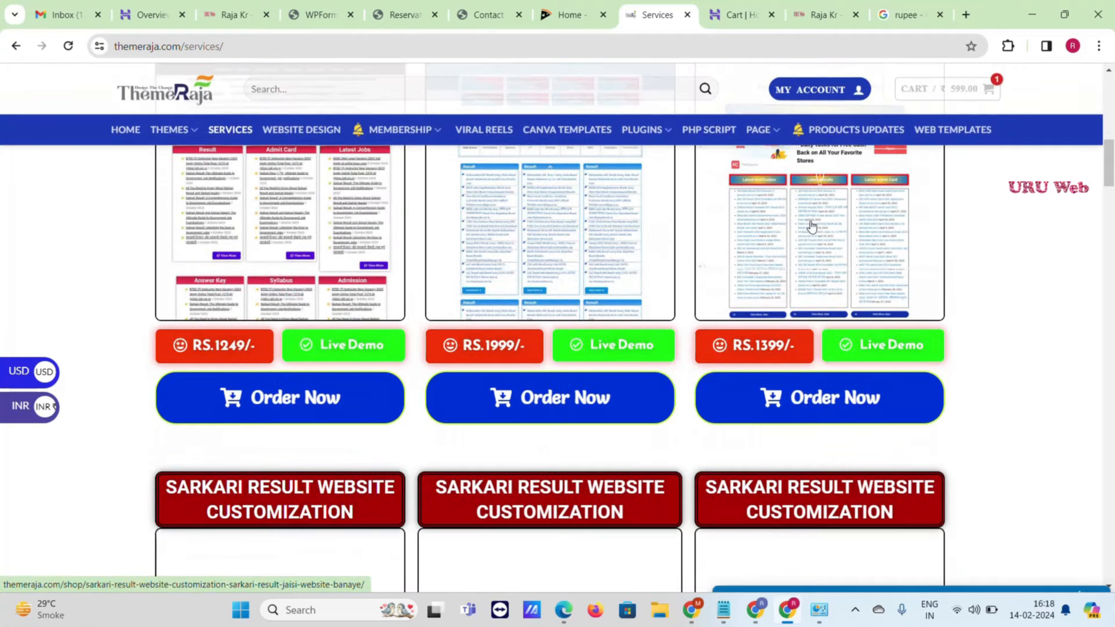